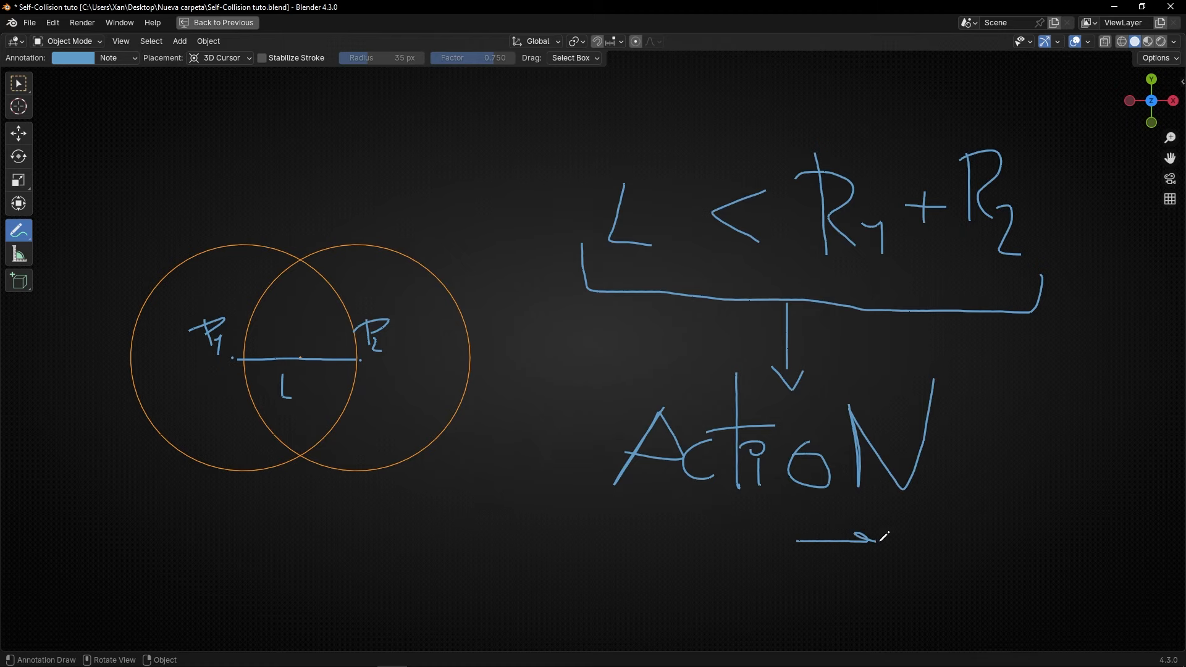
# Step: Draw an annotation arrow pointing left beneath the handwritten Action note, and restore the split viewport and node editor layout
pyautogui.moveTo(731, 543)
pyautogui.mouseDown()
pyautogui.moveTo(667, 545)
pyautogui.moveTo(695, 562)
pyautogui.mouseUp()
pyautogui.hotkey('ctrl', 'space')
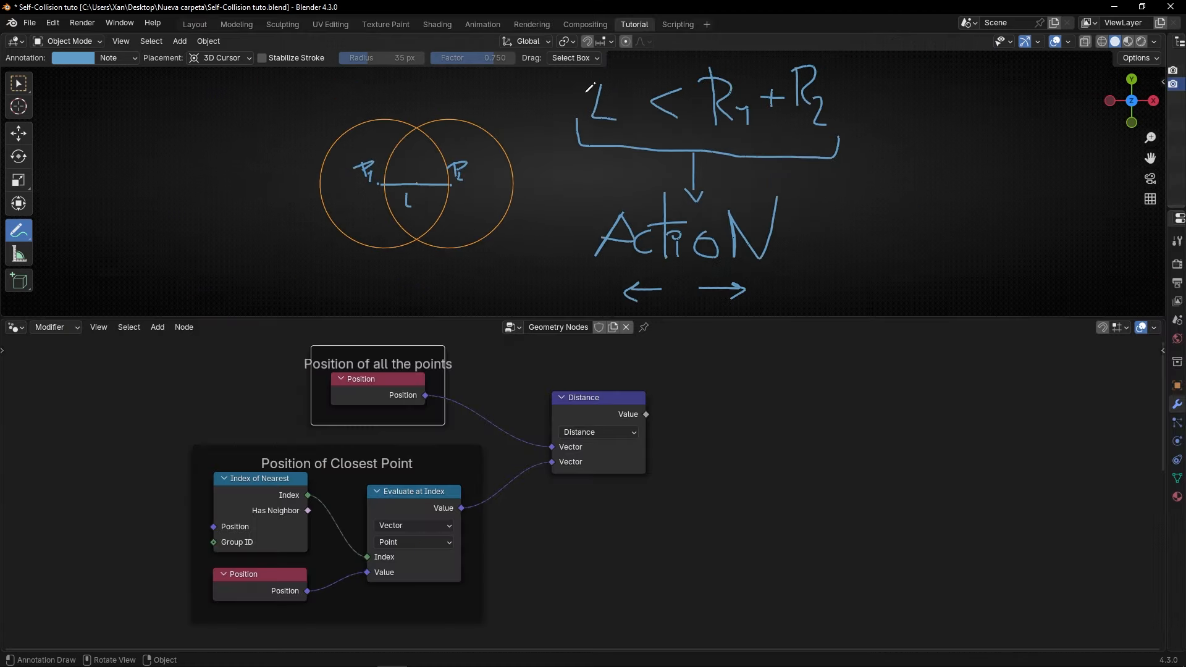
# Step: Shift the Distance node slightly and enclose it in a frame labelled "Distance / Length"
pyautogui.moveTo(602, 412); pyautogui.dragTo(626, 420)
pyautogui.hotkey('ctrl', 'j')
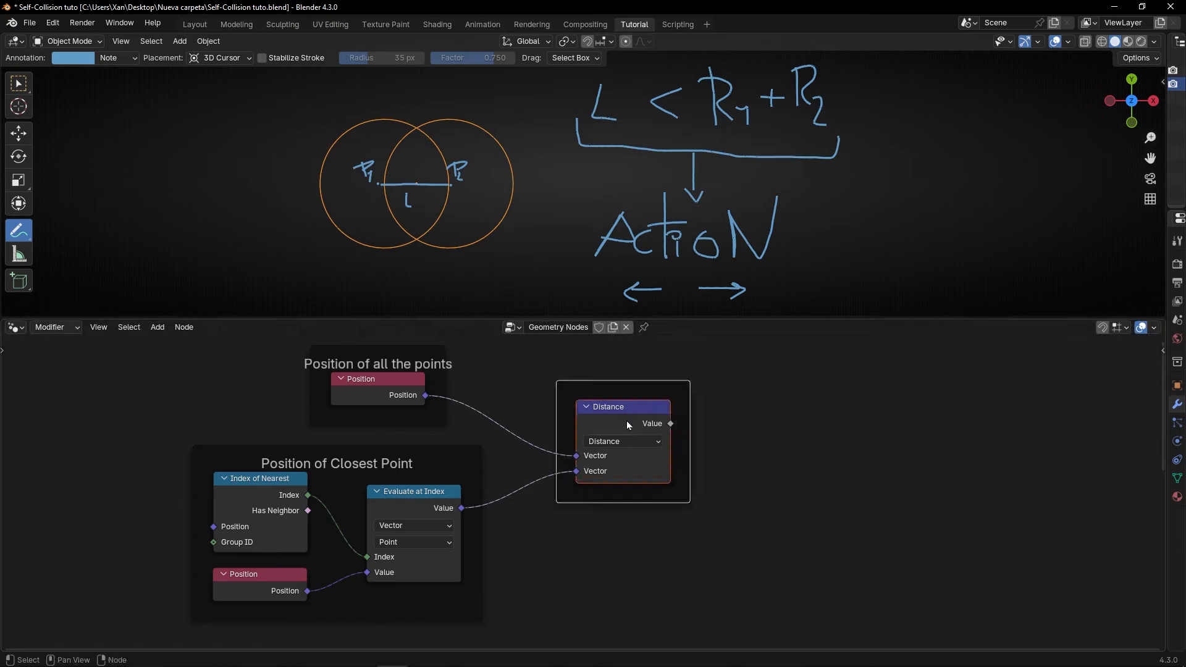
pyautogui.press('F2')
pyautogui.write('Di')
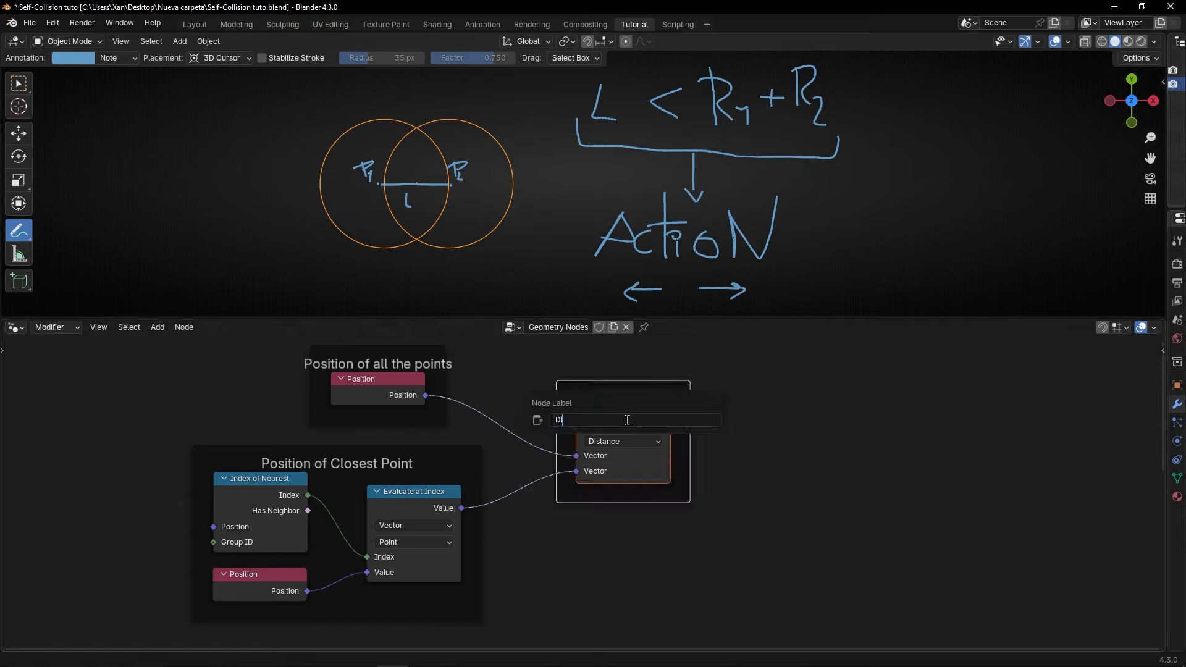
pyautogui.write('stance / Length')
pyautogui.press('Return')
# Step: Add a float Compare node beside the Distance / Length frame and set its operation to Less Than
pyautogui.moveTo(740, 423); pyautogui.dragTo(597, 464, button='middle')
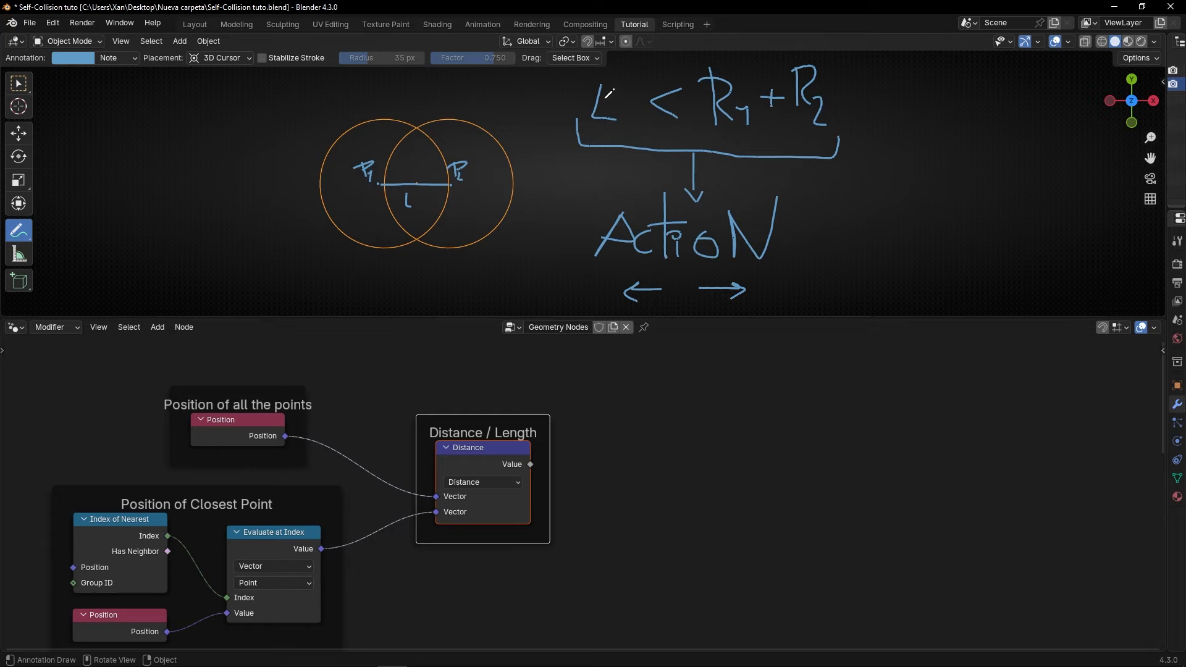
pyautogui.hotkey('shift', 'a')
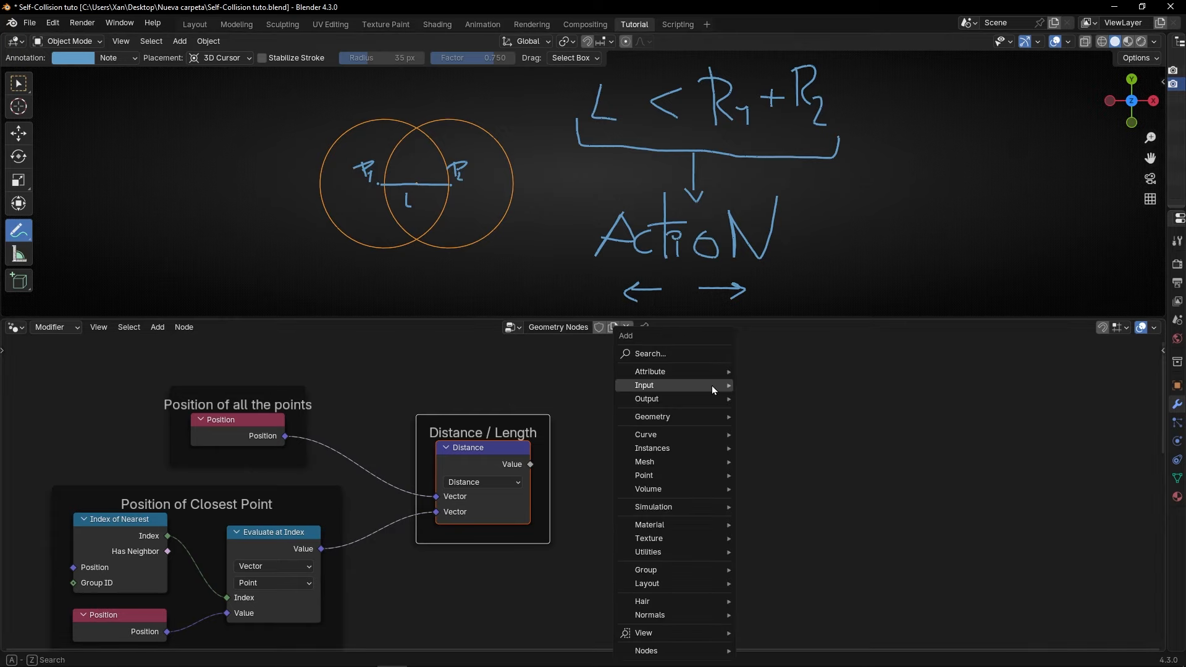
pyautogui.write('comp')
pyautogui.press('Return')
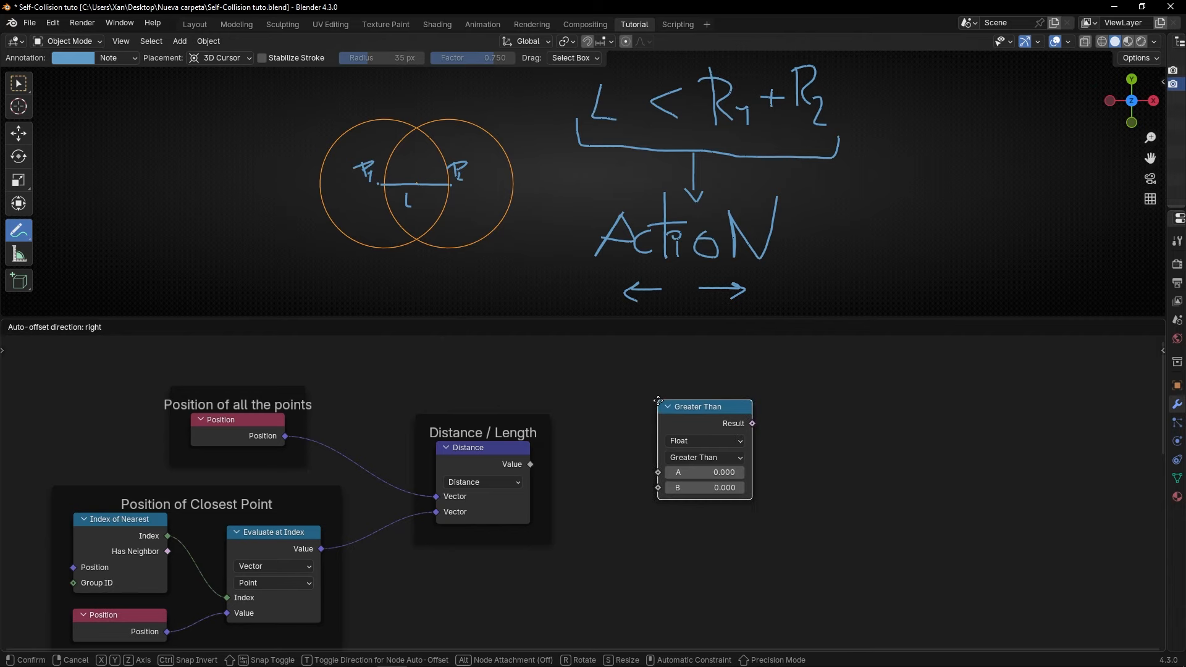
pyautogui.click(745, 472)
pyautogui.scroll(1, 745, 472)
pyautogui.scroll(1, 745, 472)
pyautogui.click(741, 449)
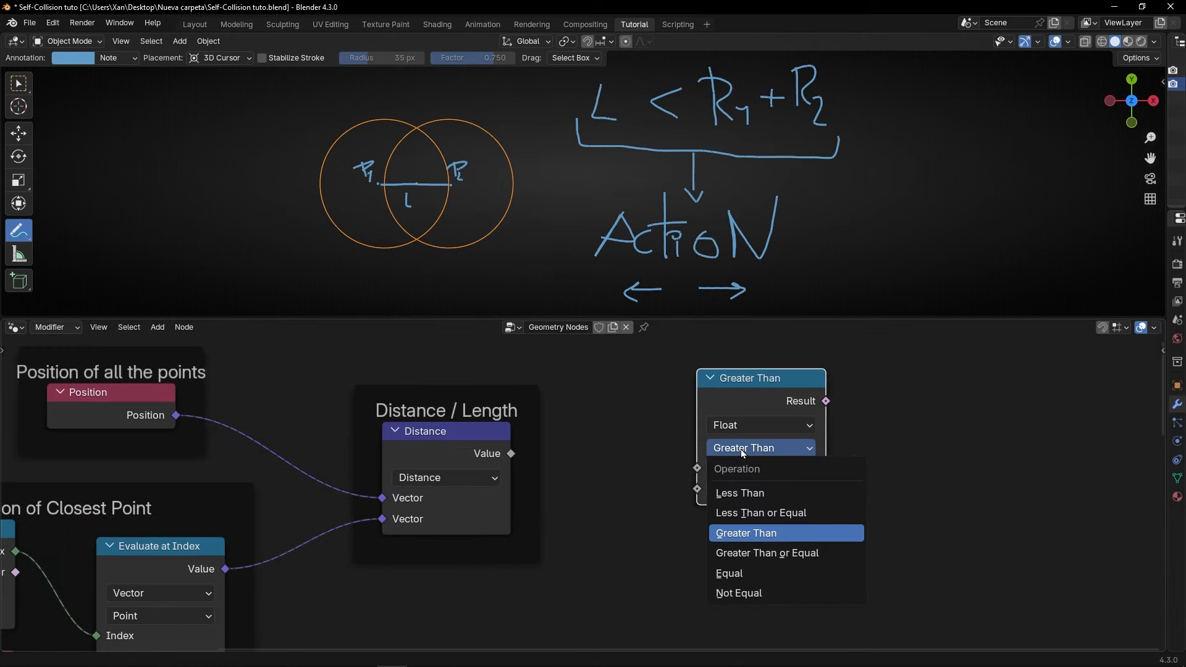
pyautogui.click(761, 493)
# Step: Connect the Distance node's value to input A of the Less Than node and move that node slightly away
pyautogui.moveTo(511, 453); pyautogui.dragTo(597, 390)
pyautogui.moveTo(555, 443); pyautogui.dragTo(699, 468)
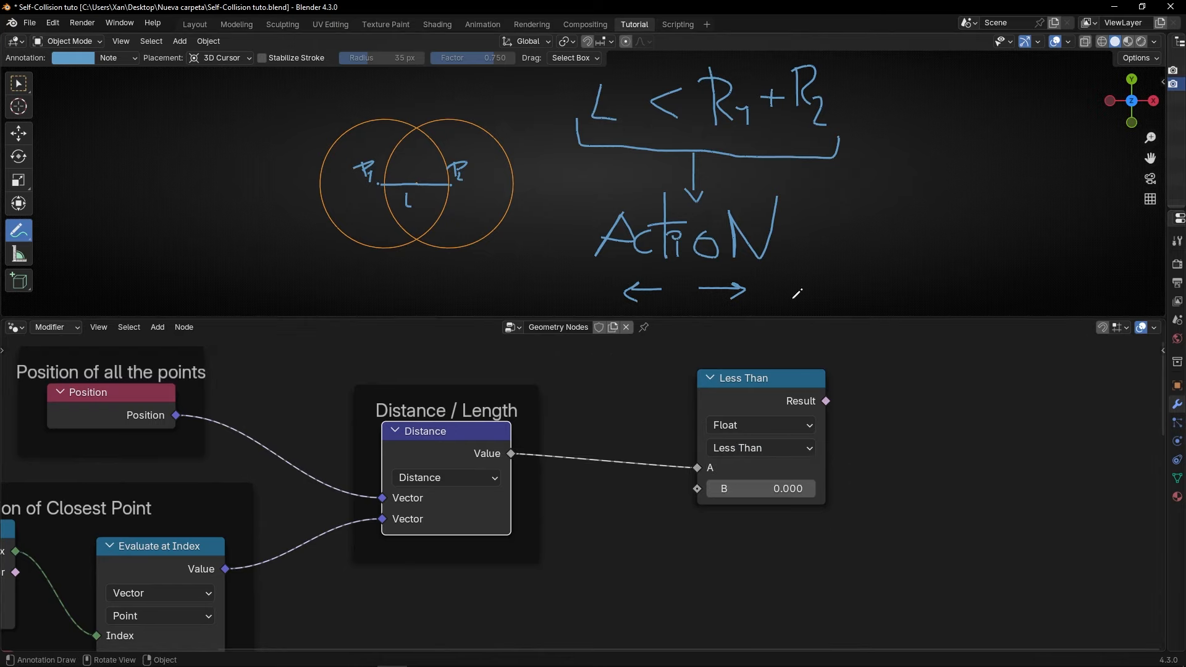
pyautogui.moveTo(766, 383); pyautogui.dragTo(812, 406)
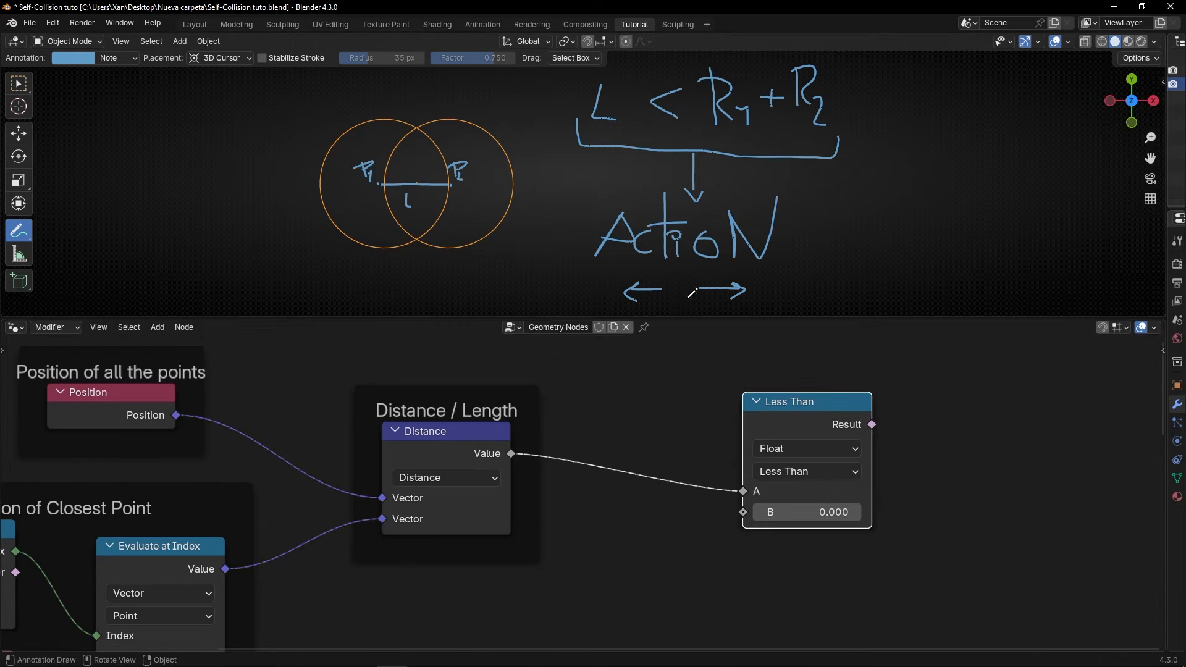
# Step: Maximize the node editor and add a Radius input node below the Distance / Length frame
pyautogui.scroll(-2, 590, 558)
pyautogui.moveTo(589, 558); pyautogui.dragTo(637, 512, button='middle')
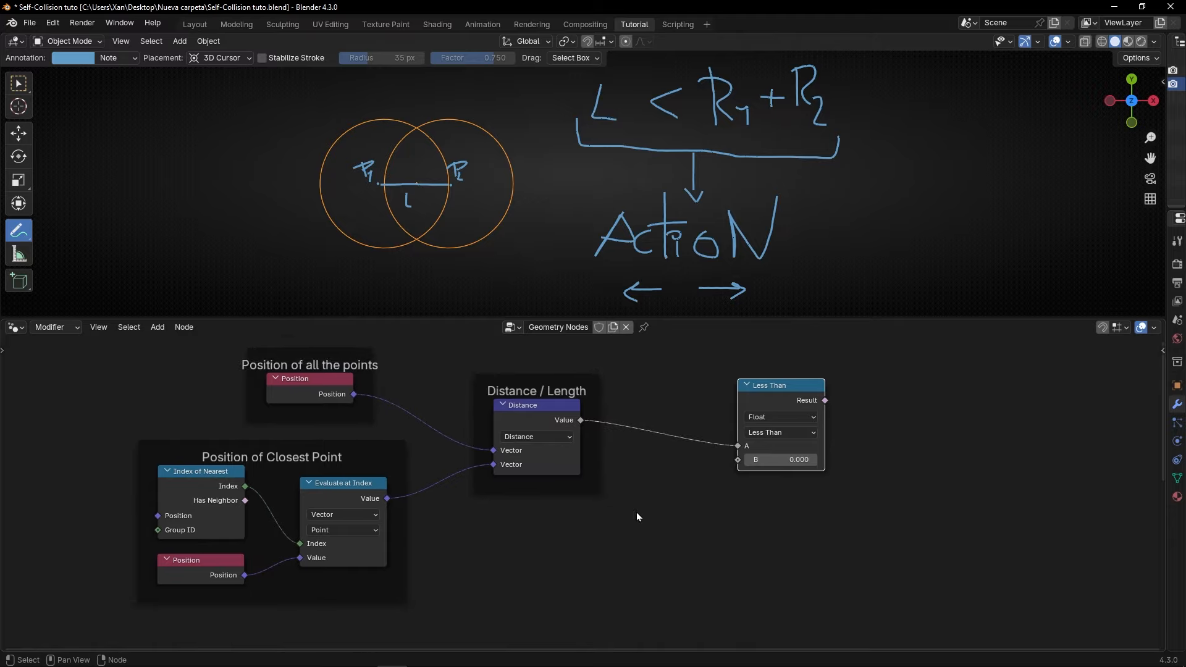
pyautogui.hotkey('ctrl', 'space')
pyautogui.hotkey('shift', 'a')
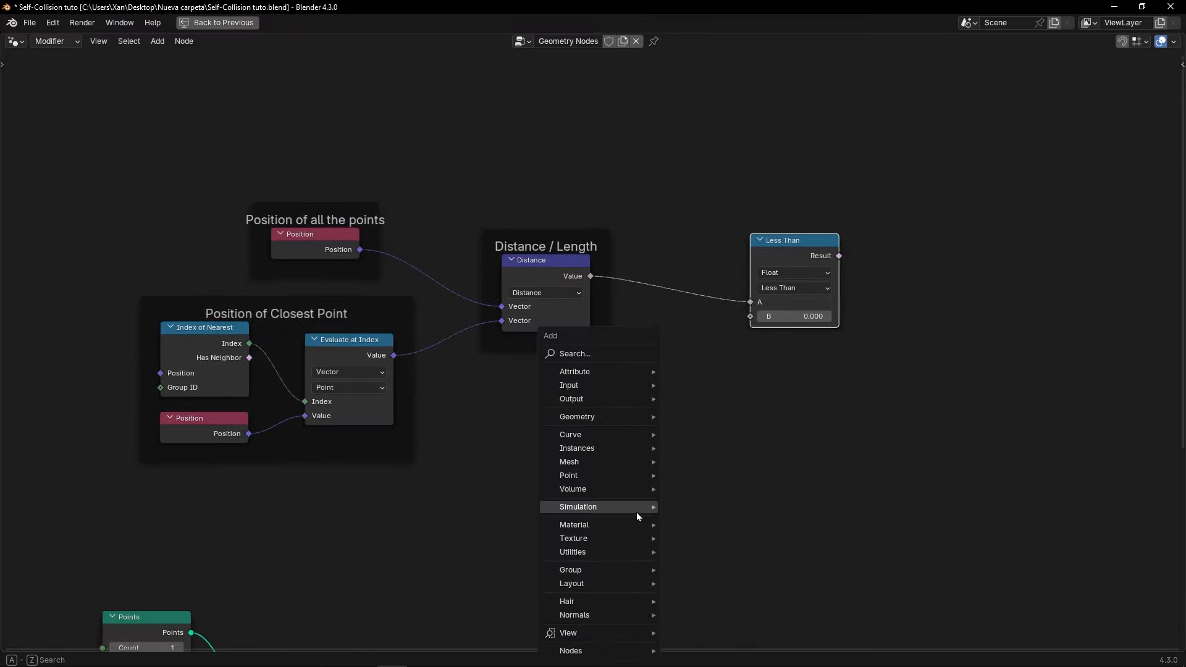
pyautogui.write('radius')
pyautogui.press('Return')
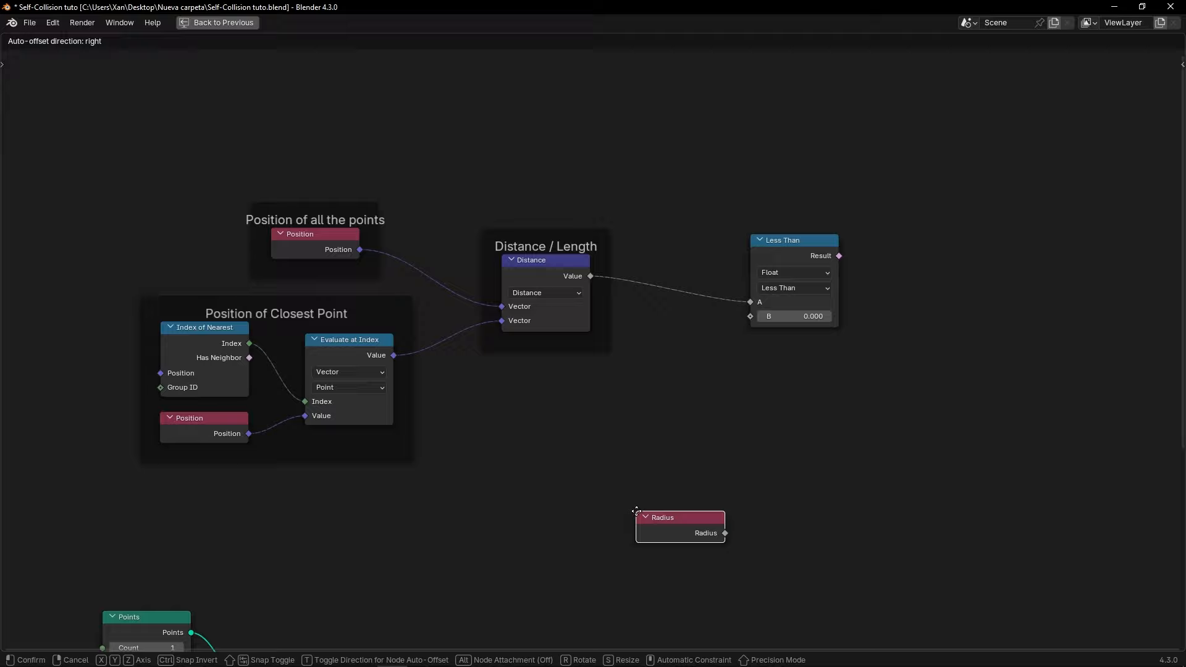
pyautogui.click(613, 448)
# Step: Examine the radius settings of the Points nodes and the Curve Circle node, expanding and re-collapsing Curve Circle
pyautogui.scroll(3, 614, 449)
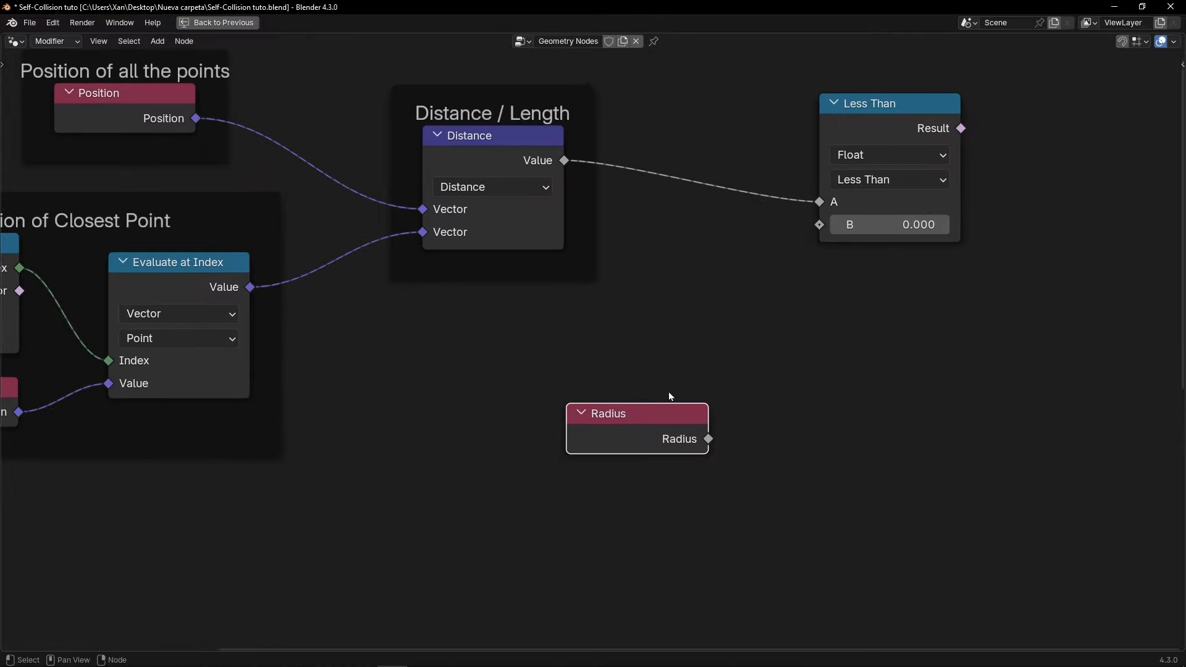
pyautogui.scroll(-3, 606, 388)
pyautogui.moveTo(610, 545); pyautogui.dragTo(709, 282, button='middle')
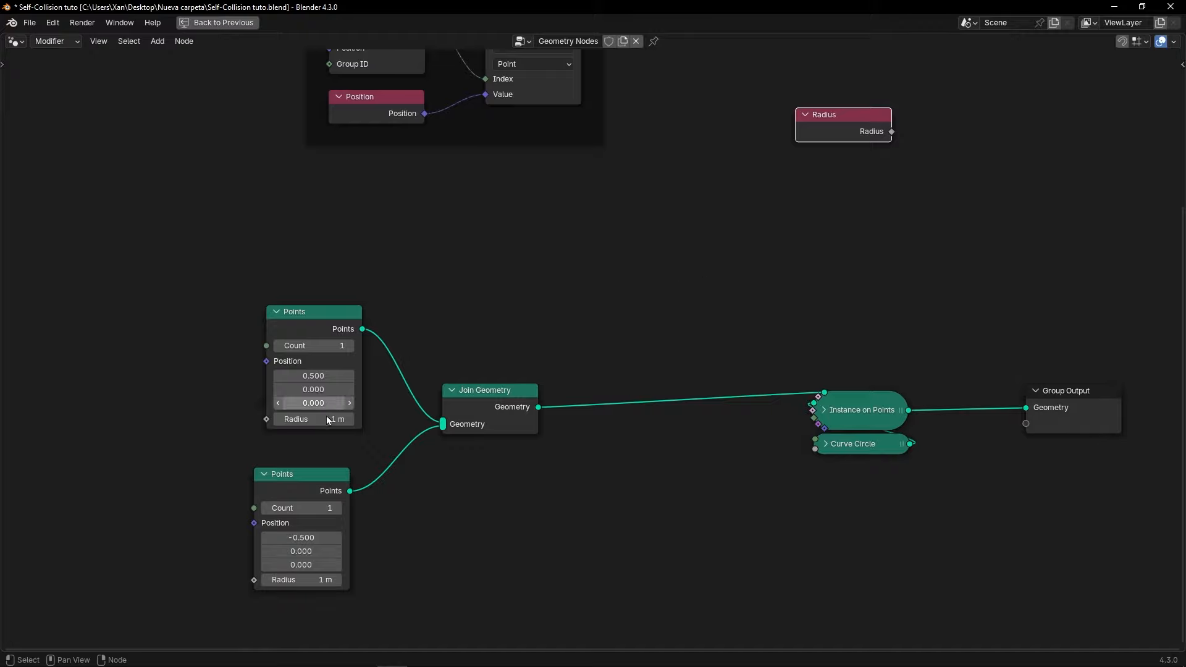
pyautogui.click(827, 446)
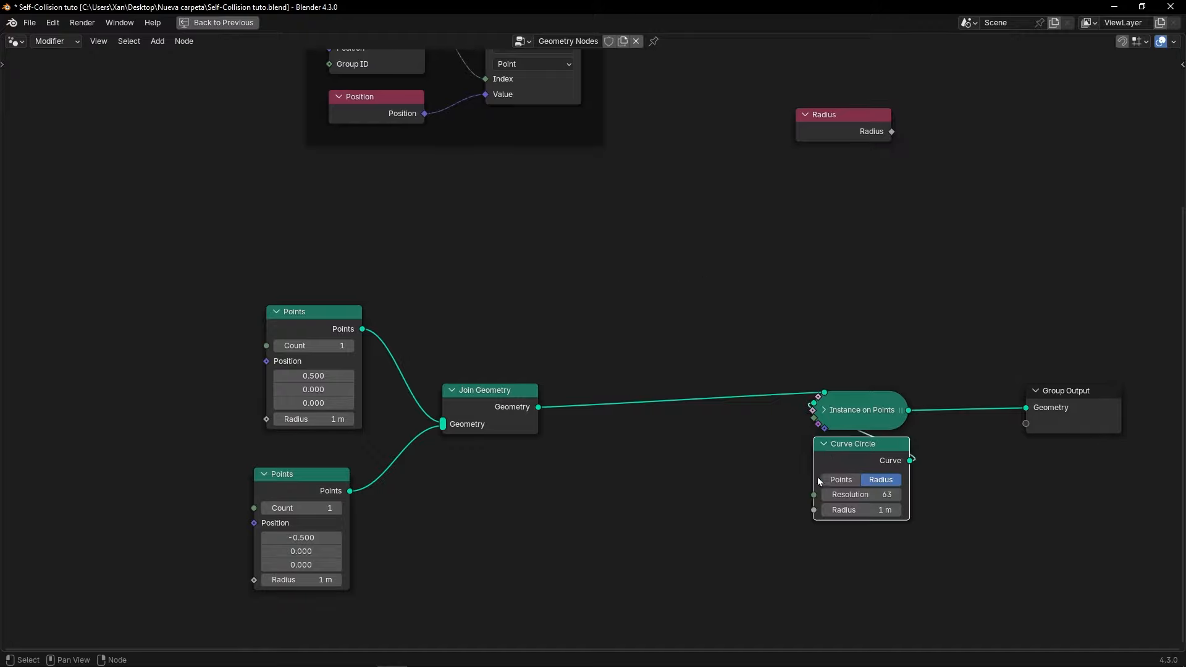
pyautogui.scroll(1, 828, 529)
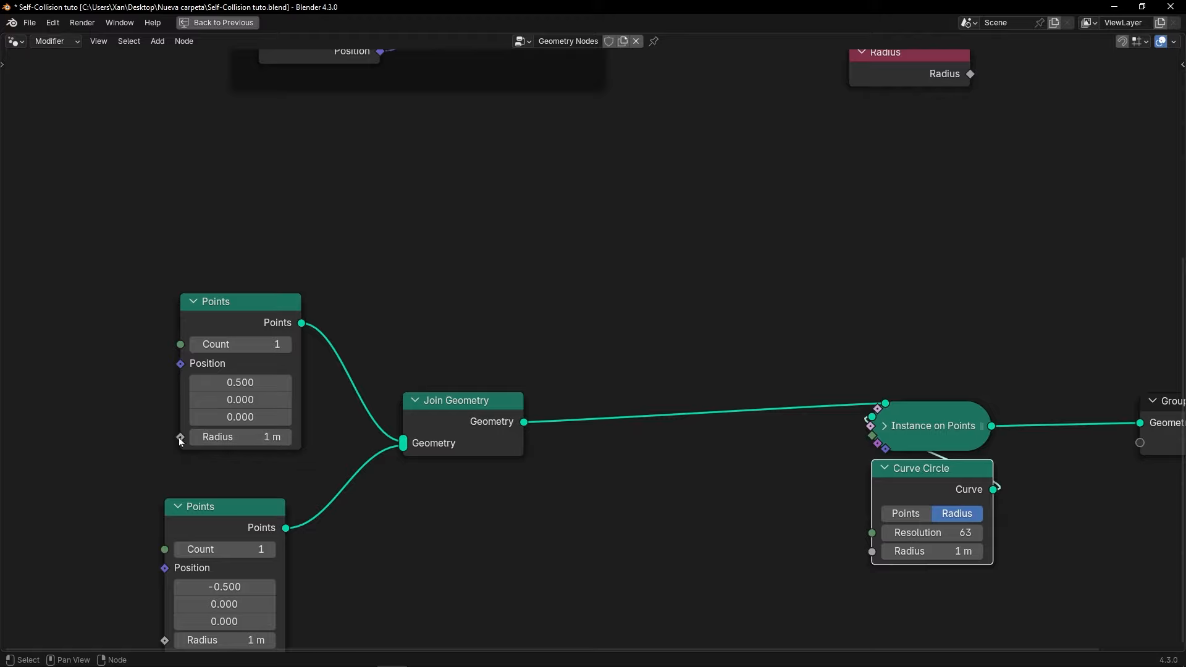
pyautogui.moveTo(180, 438)
pyautogui.click(884, 469)
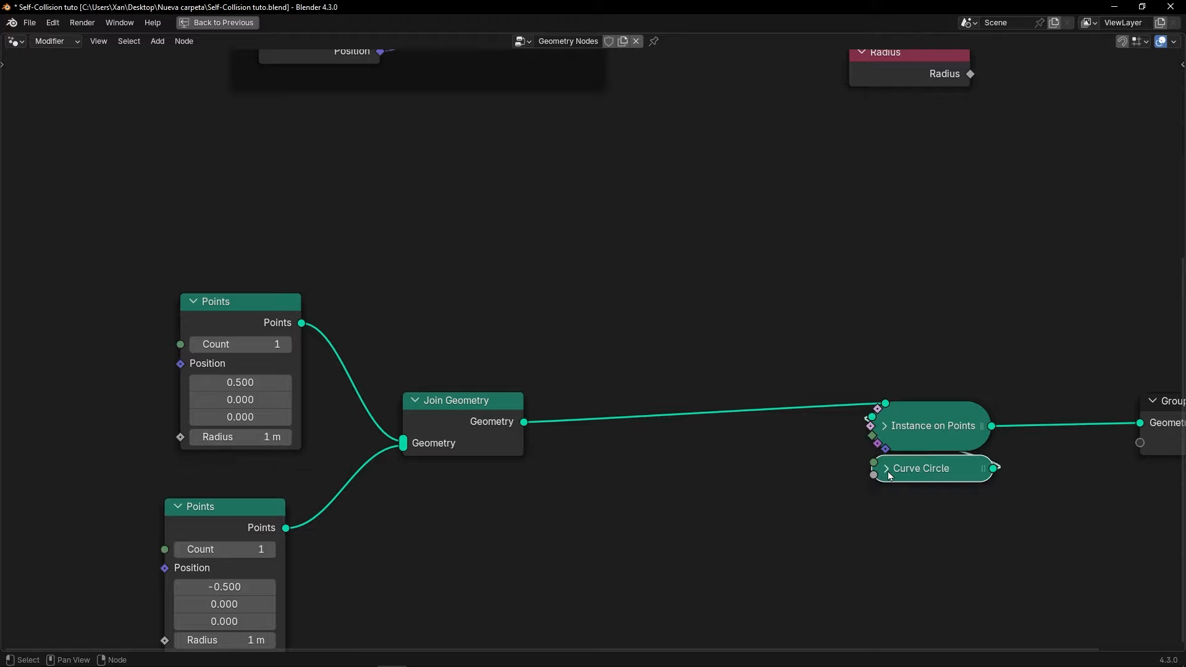
# Step: Try a radius of 0.1 m on the upper Points node and undo it
pyautogui.moveTo(428, 444); pyautogui.dragTo(624, 390, button='middle')
pyautogui.click(444, 384)
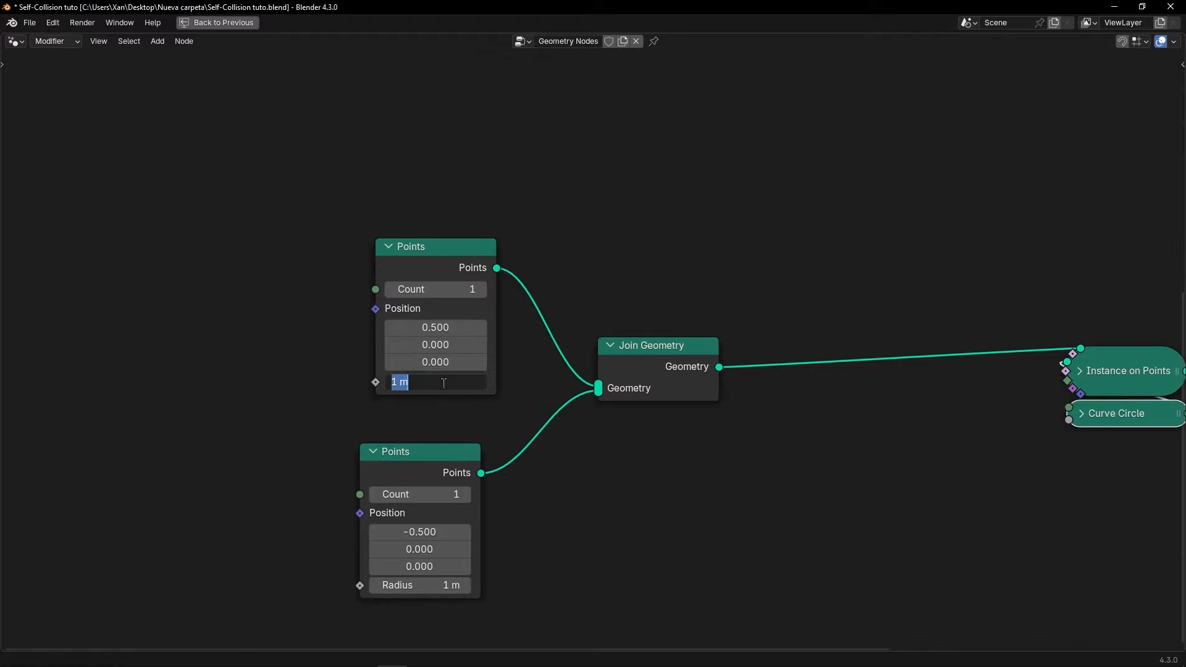
pyautogui.write('0.1')
pyautogui.press('Return')
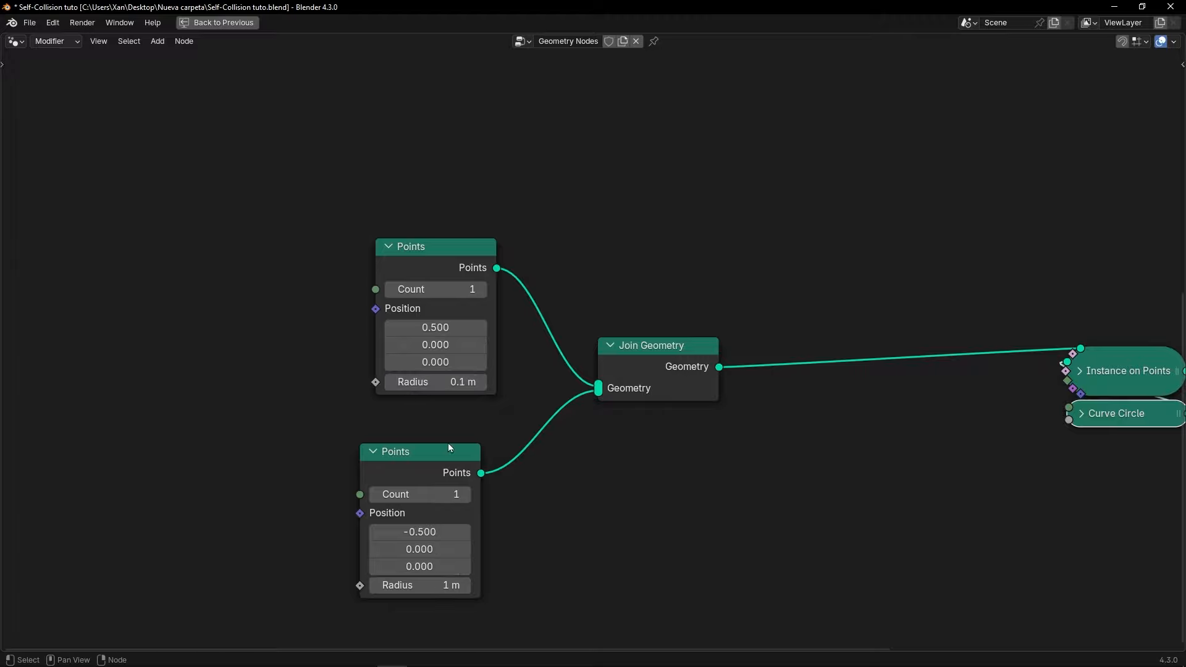
pyautogui.hotkey('ctrl', 'z')
# Step: Place the Radius node beside the two Points nodes to compare it with their radius inputs
pyautogui.scroll(-2, 739, 265)
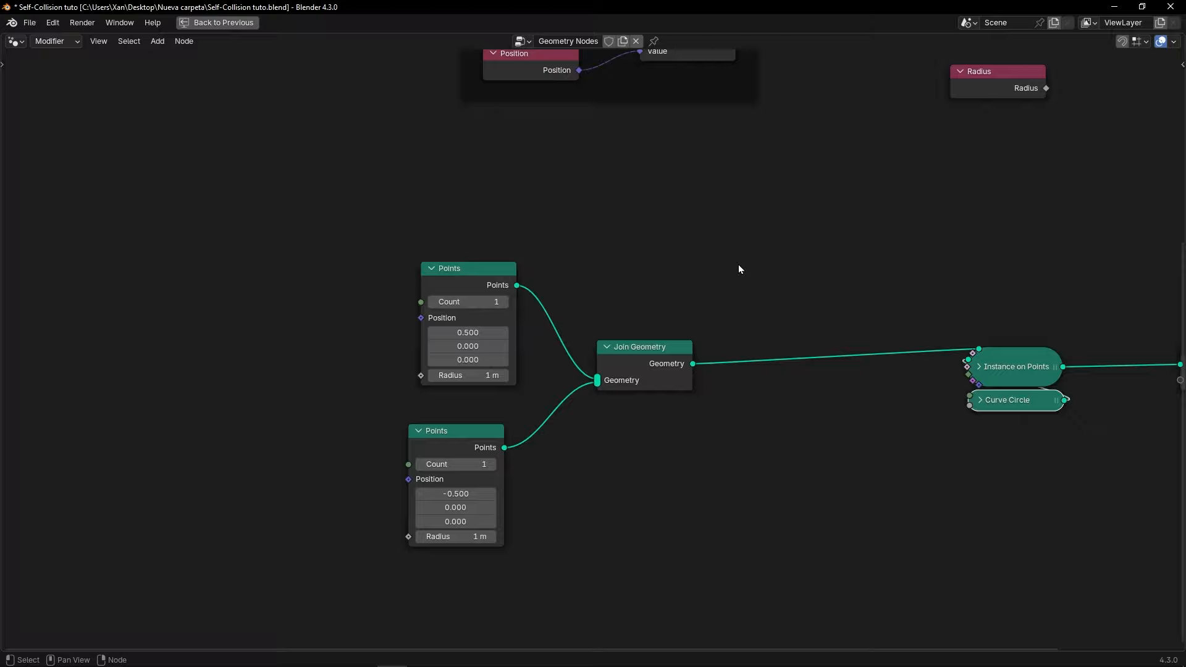
pyautogui.moveTo(989, 104); pyautogui.dragTo(260, 381)
pyautogui.scroll(2, 306, 446)
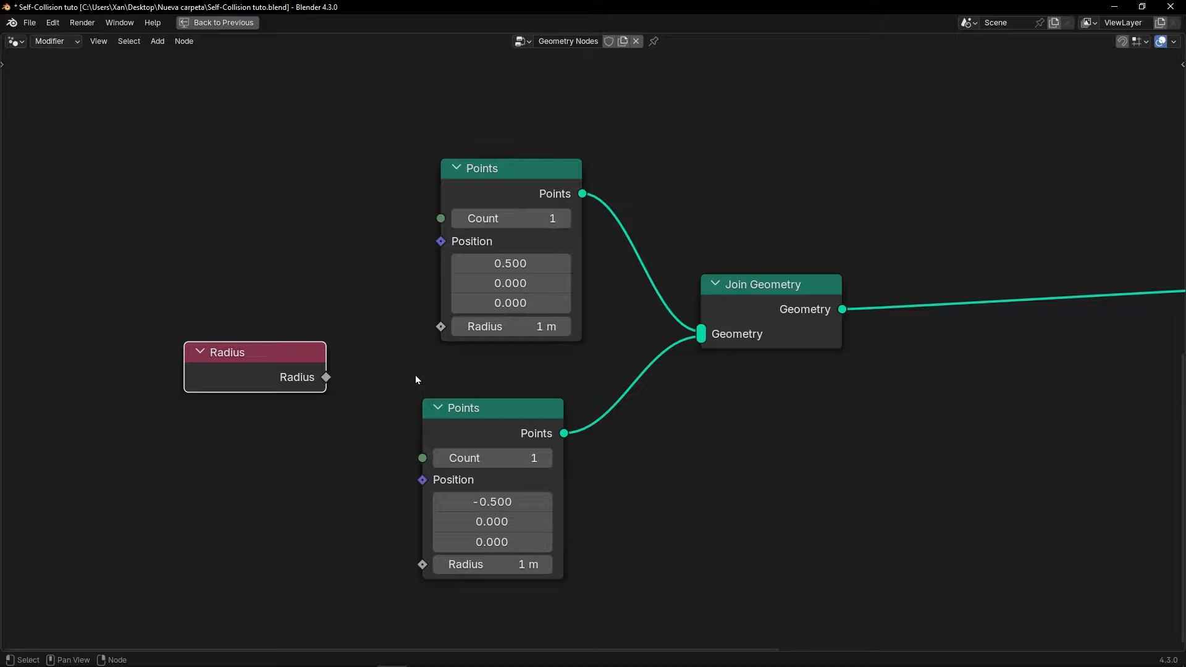
pyautogui.scroll(-2, 416, 376)
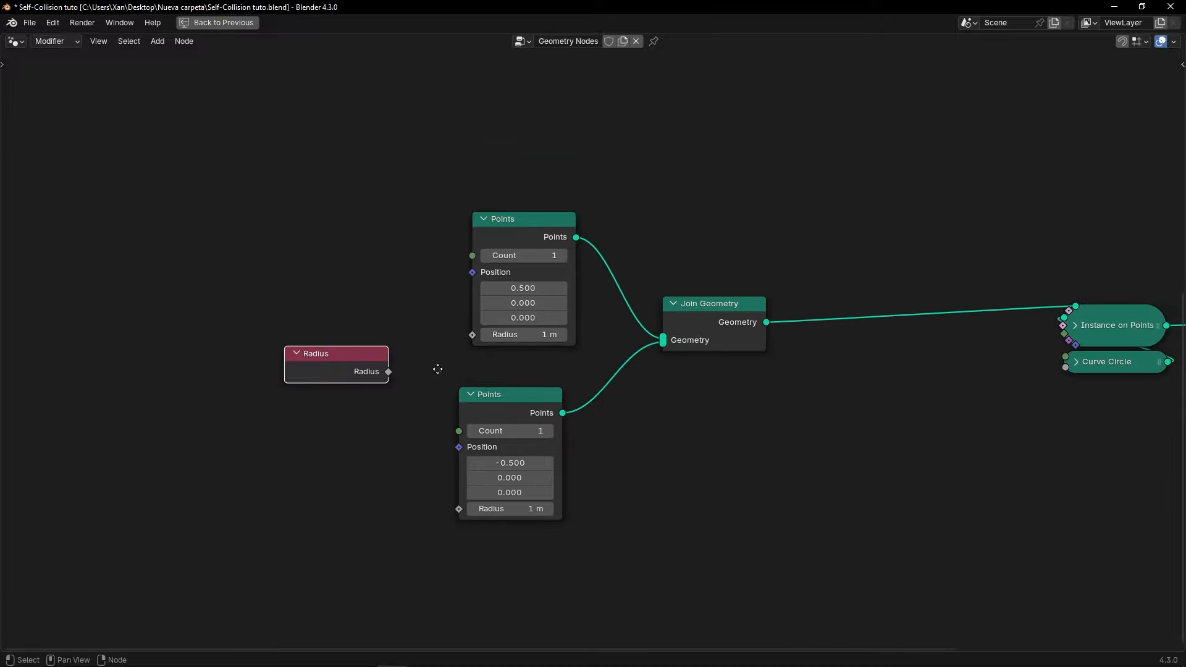
pyautogui.moveTo(437, 370); pyautogui.dragTo(278, 417, button='middle')
# Step: Move the Radius node back below the Distance / Length frame and restore the split layout
pyautogui.moveTo(278, 417); pyautogui.dragTo(577, 320)
pyautogui.hotkey('ctrl', 'space')
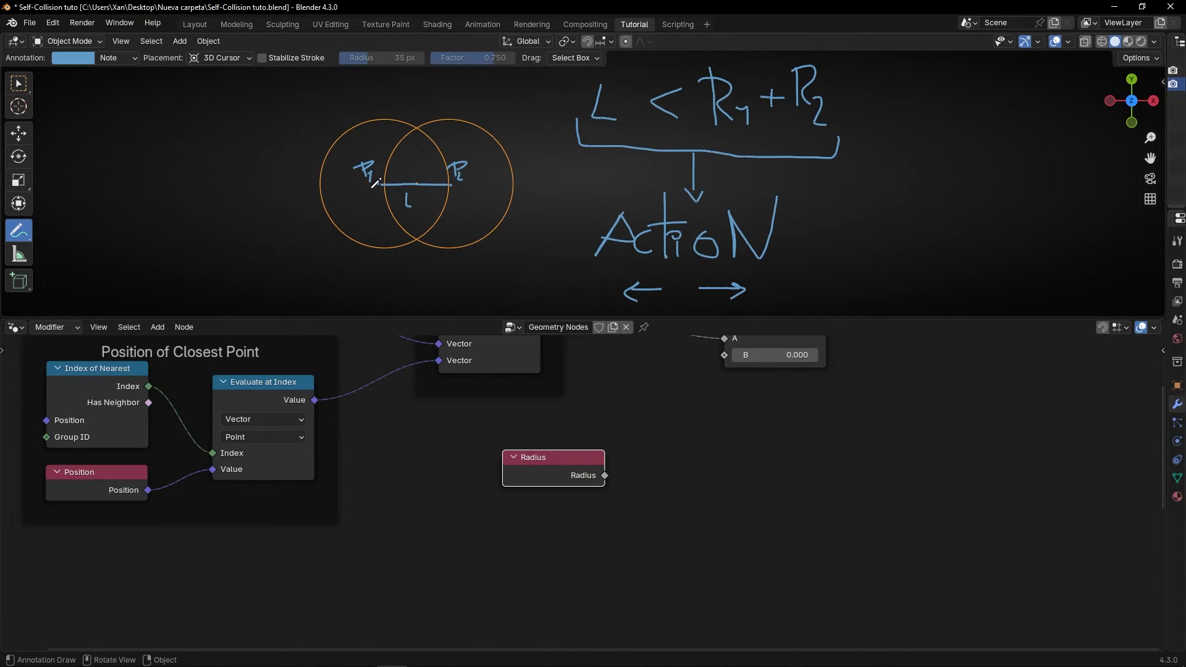
pyautogui.moveTo(616, 375); pyautogui.dragTo(579, 465, button='middle')
pyautogui.press('g')
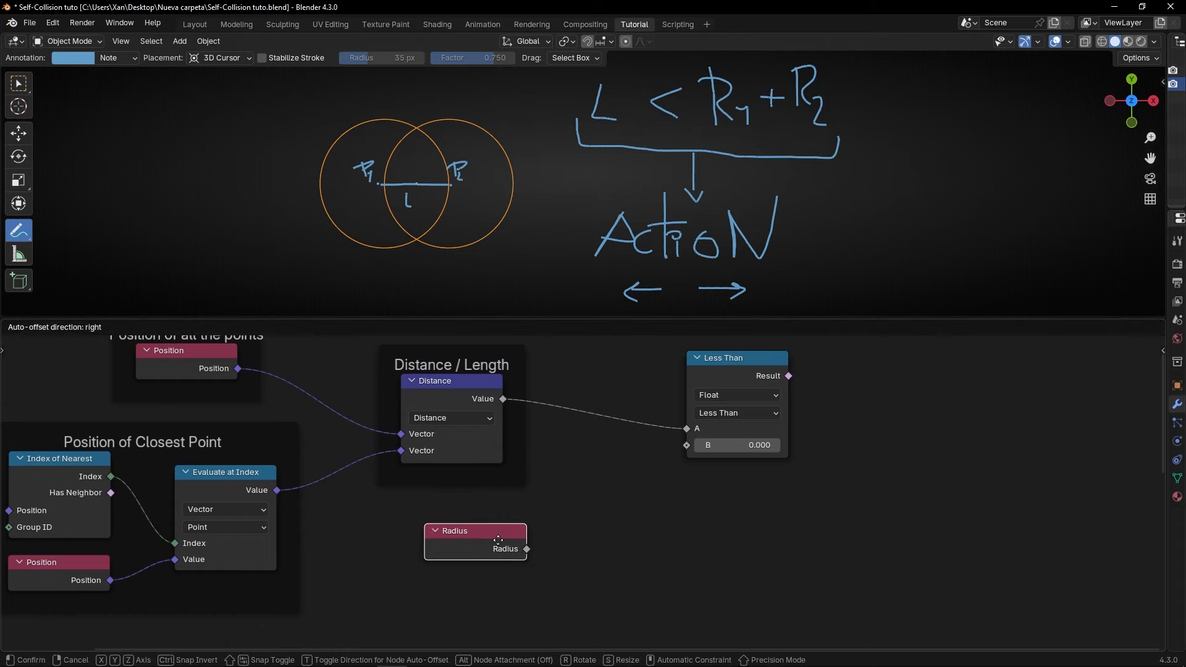
pyautogui.click(533, 518)
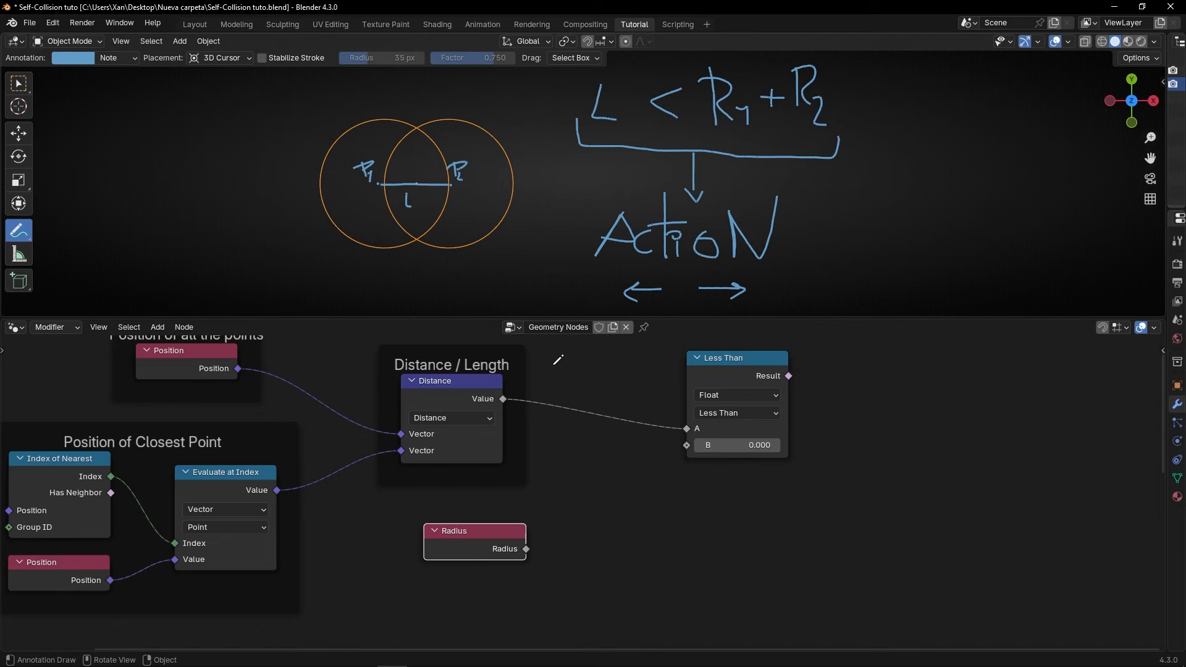
# Step: Add a Math node fed by the Radius output and set its operation to Multiply
pyautogui.moveTo(463, 532); pyautogui.dragTo(560, 550)
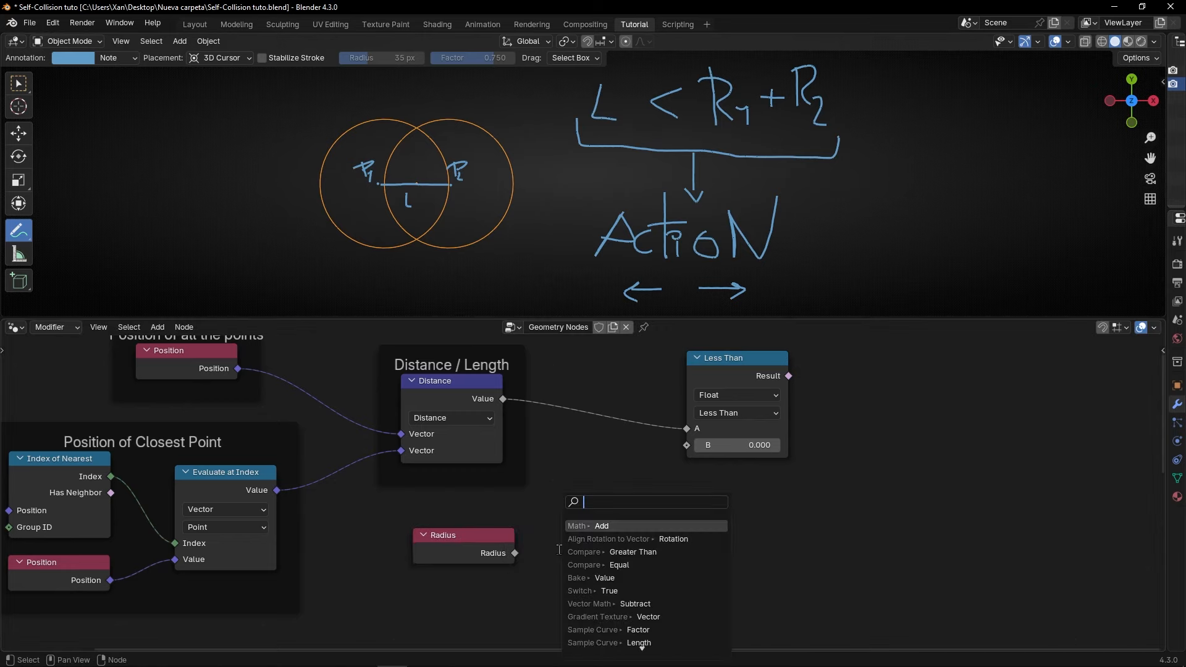
pyautogui.write('add')
pyautogui.press('Return')
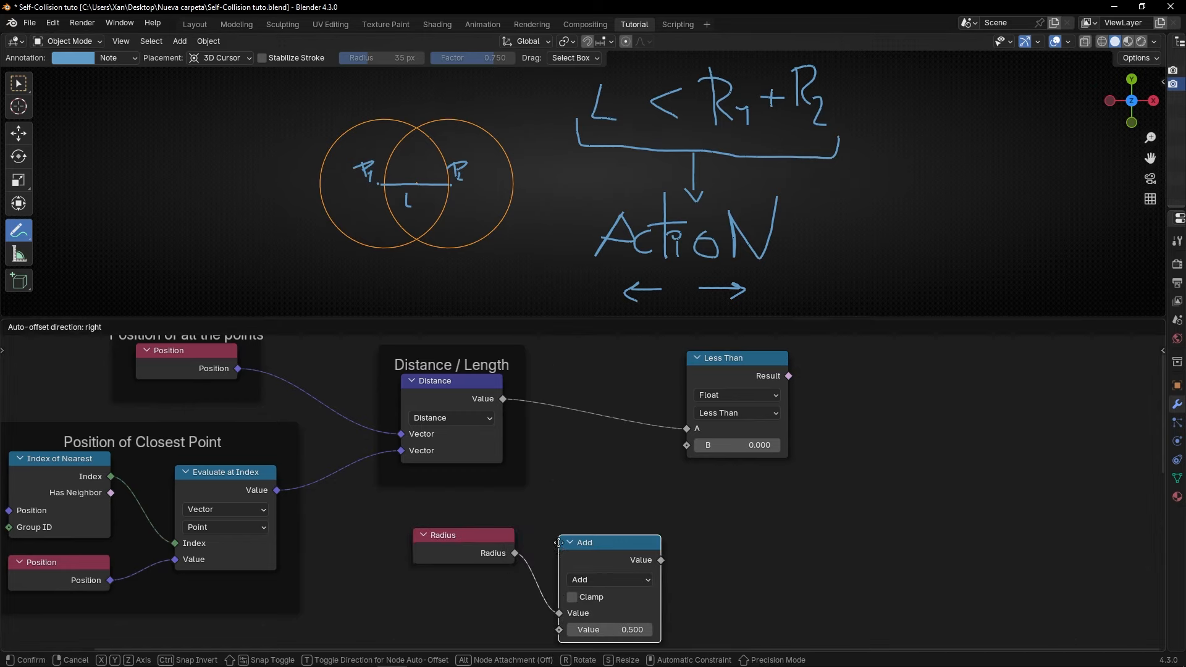
pyautogui.click(556, 498)
pyautogui.click(595, 535)
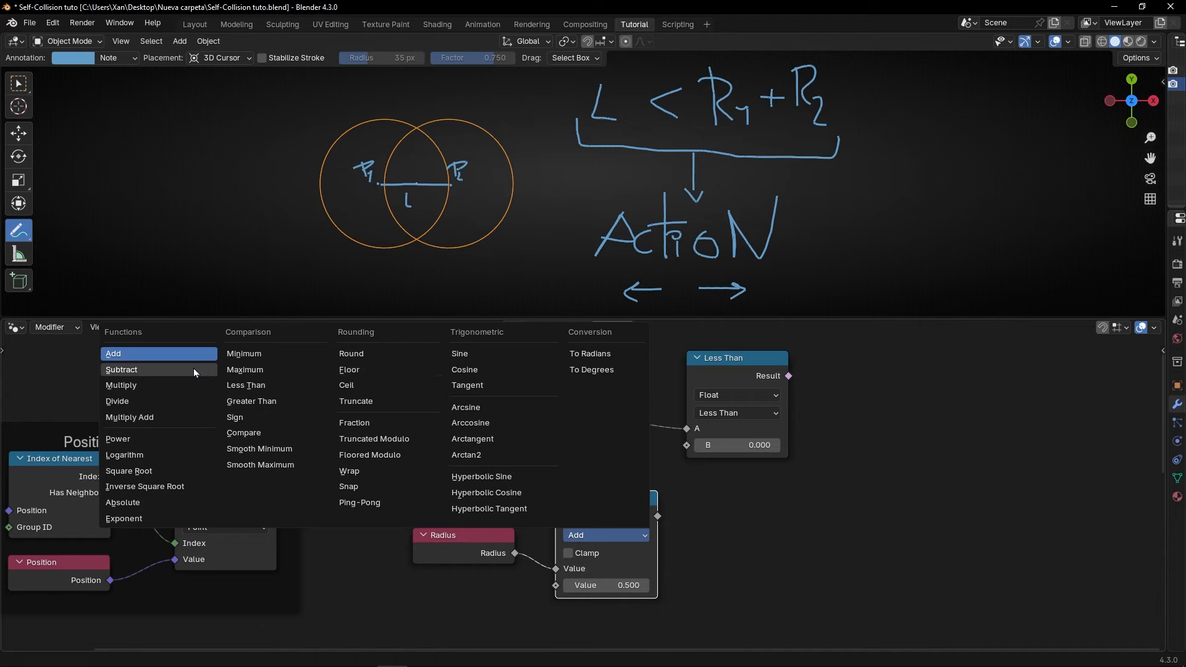
pyautogui.click(185, 385)
# Step: Set the Multiply node's second value to 2 and connect its result to input B of Less Than
pyautogui.doubleClick(610, 588)
pyautogui.write('2')
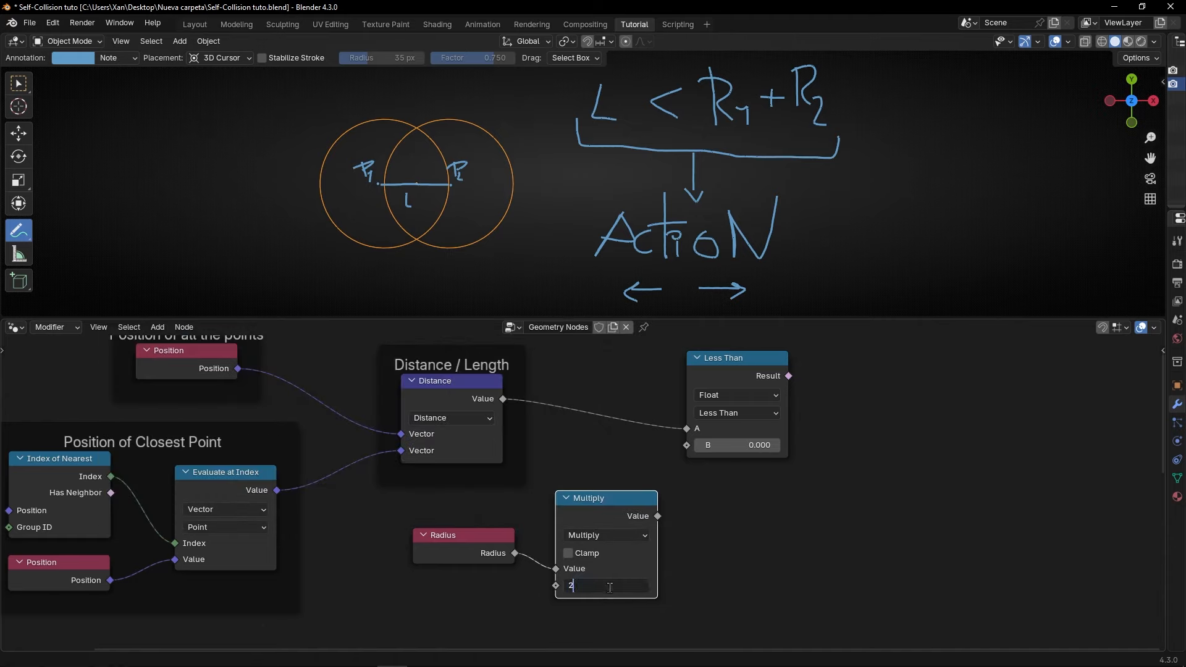
pyautogui.press('Return')
pyautogui.moveTo(658, 516); pyautogui.dragTo(686, 445)
# Step: Enclose the Radius and Multiply nodes in a frame labelled "R1 + R2"
pyautogui.scroll(-2, 729, 432)
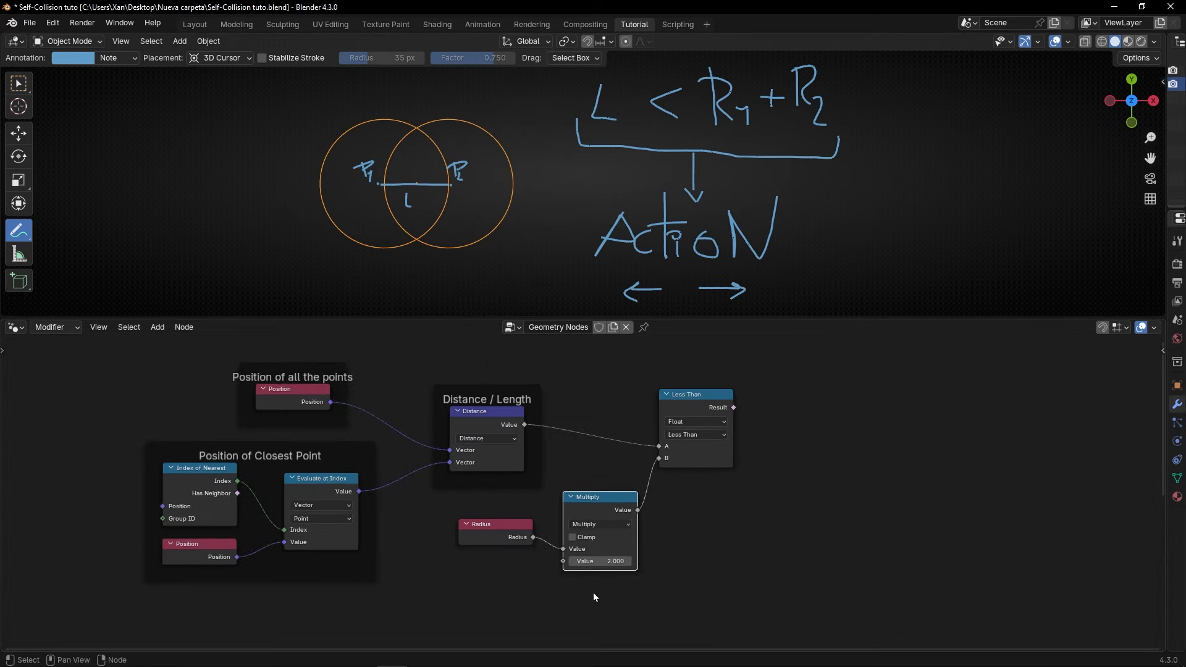
pyautogui.scroll(2, 590, 599)
pyautogui.moveTo(493, 508); pyautogui.dragTo(606, 575)
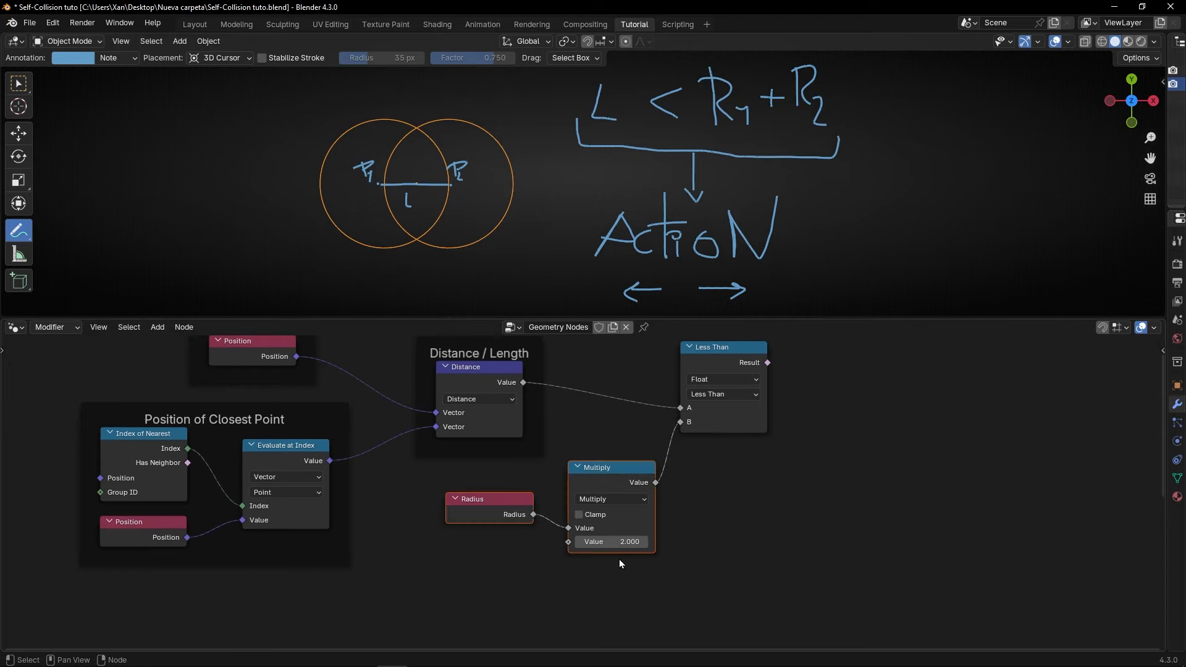
pyautogui.hotkey('ctrl', 'j')
pyautogui.press('F2')
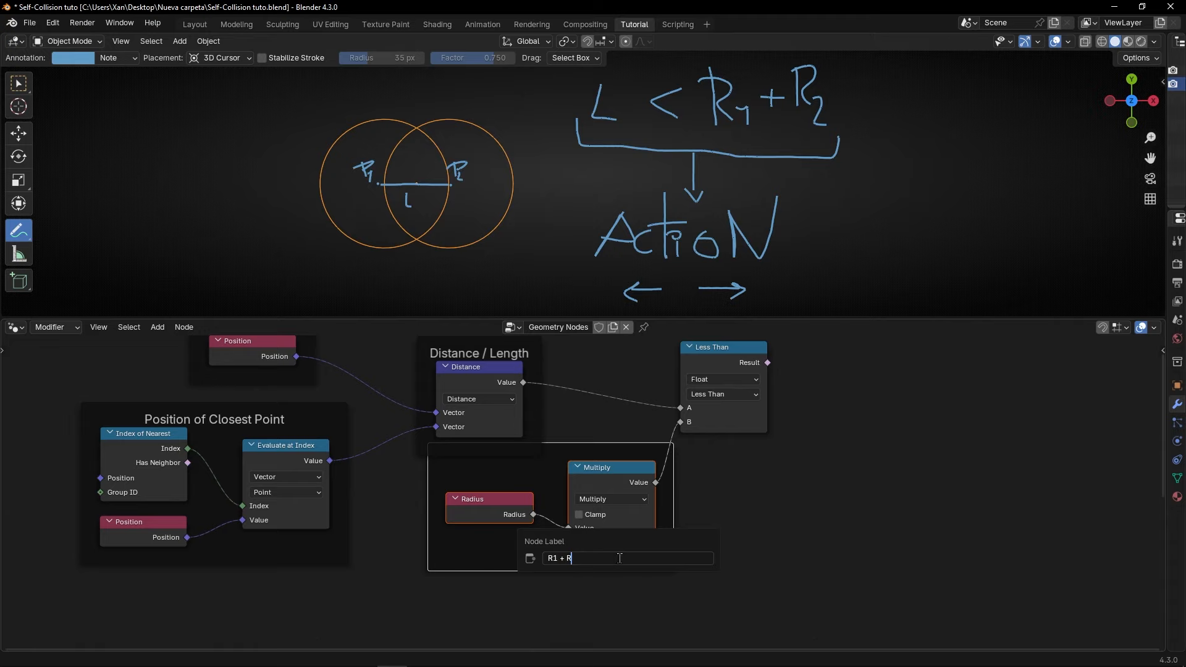
pyautogui.write('R1 + R2')
pyautogui.press('Return')
# Step: Space out the R1 + R2 frame, the Less Than node and the Distance / Length frame so they sit clear of each other
pyautogui.moveTo(593, 446); pyautogui.dragTo(576, 487)
pyautogui.moveTo(723, 423); pyautogui.dragTo(753, 466)
pyautogui.scroll(-3, 751, 468)
pyautogui.moveTo(751, 469); pyautogui.dragTo(690, 475, button='middle')
pyautogui.moveTo(513, 377); pyautogui.dragTo(559, 375)
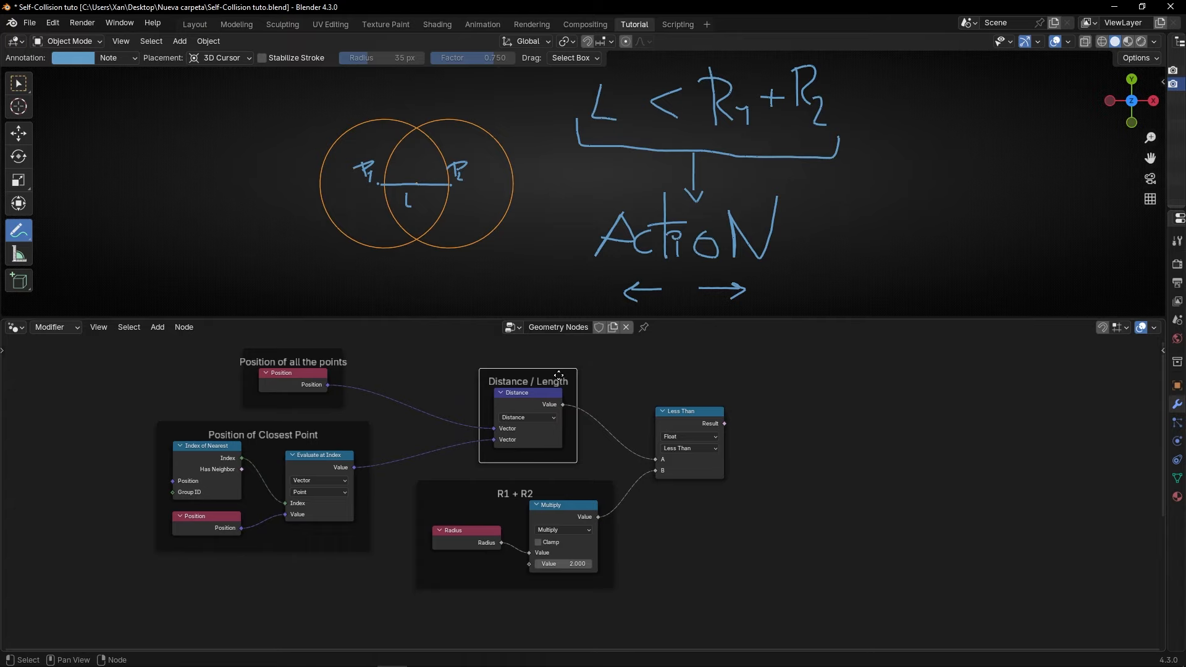
# Step: Erase all handwritten annotations from the viewport and center the two circles
pyautogui.moveTo(681, 248)
pyautogui.keyDown('ctrl'); pyautogui.mouseDown()
pyautogui.moveTo(641, 213)
pyautogui.moveTo(710, 252)
pyautogui.moveTo(748, 223)
pyautogui.moveTo(655, 109)
pyautogui.moveTo(807, 151)
pyautogui.moveTo(721, 72)
pyautogui.moveTo(410, 180)
pyautogui.moveTo(361, 145)
pyautogui.mouseUp(); pyautogui.keyUp('ctrl')
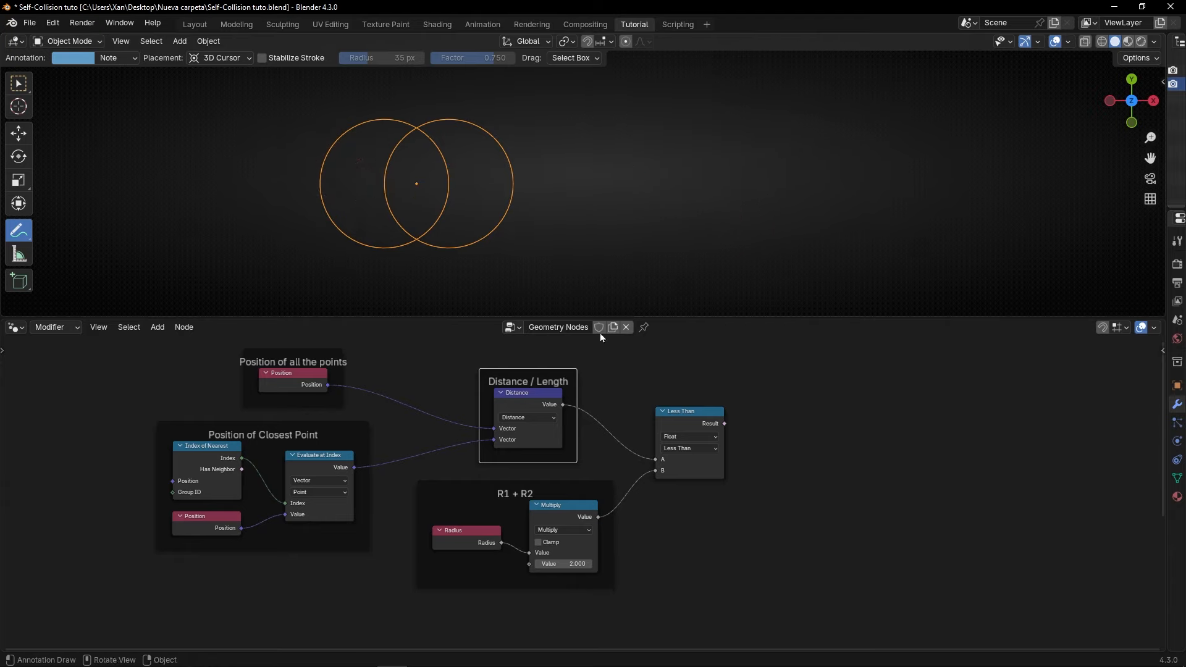
pyautogui.keyDown('shift'); pyautogui.moveTo(498, 233); pyautogui.dragTo(674, 225, button='middle'); pyautogui.keyUp('shift')
# Step: Move the Instance on Points, Curve Circle and Group Output nodes farther from Join Geometry to make room between them
pyautogui.moveTo(667, 561); pyautogui.dragTo(678, 397, button='middle')
pyautogui.moveTo(511, 485); pyautogui.dragTo(775, 584)
pyautogui.moveTo(579, 529); pyautogui.dragTo(782, 531)
pyautogui.scroll(2, 600, 491)
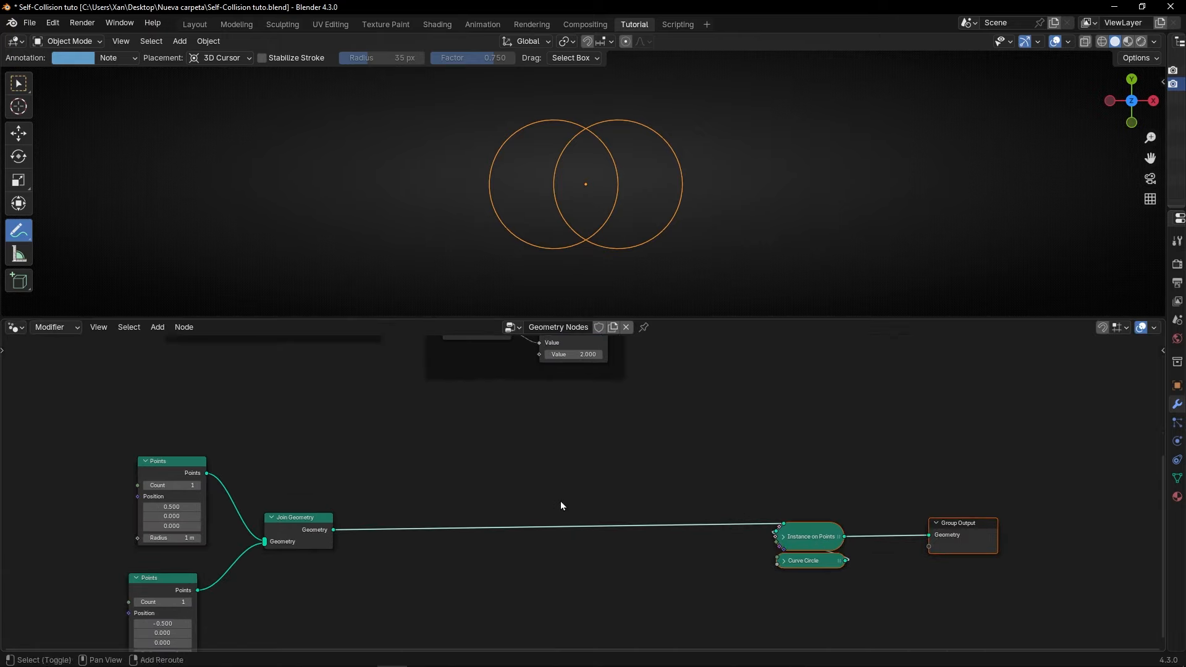
# Step: Add a Set Position node on the link between Join Geometry and Instance on Points
pyautogui.hotkey('shift', 'a')
pyautogui.write('set')
pyautogui.click(646, 538)
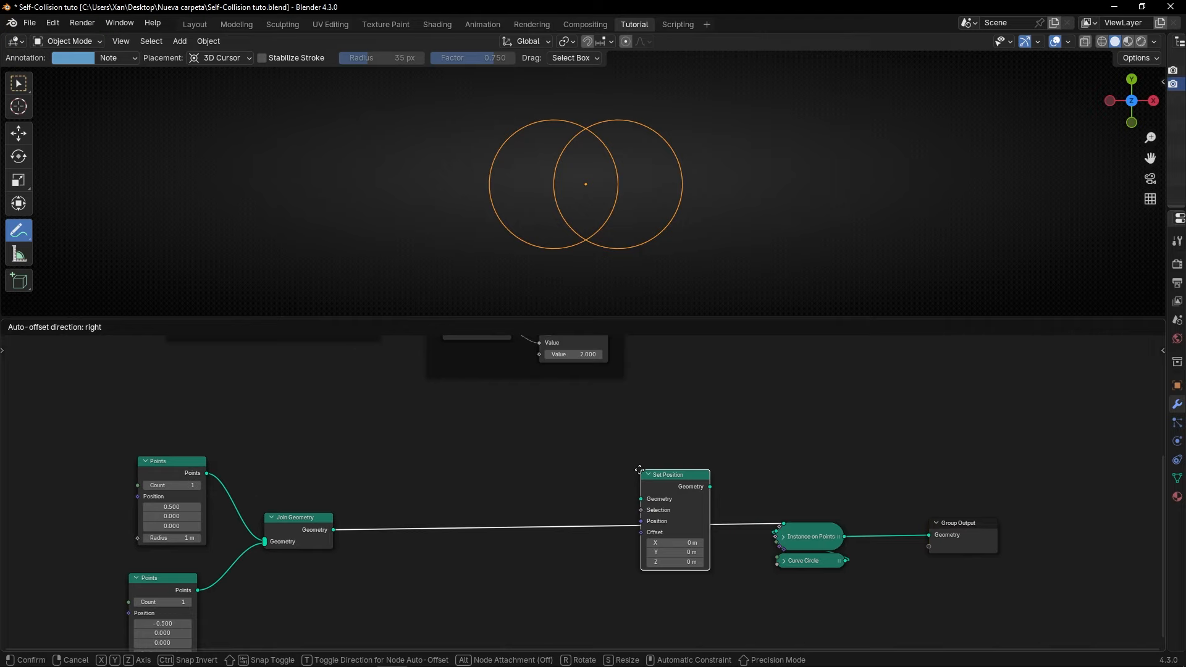
pyautogui.click(681, 441)
pyautogui.moveTo(681, 441); pyautogui.dragTo(669, 464, button='middle')
pyautogui.moveTo(631, 499); pyautogui.dragTo(625, 521)
pyautogui.moveTo(626, 592)
pyautogui.mouseDown()
pyautogui.moveTo(679, 592)
pyautogui.moveTo(602, 591)
pyautogui.moveTo(626, 592)
pyautogui.mouseUp()
pyautogui.hotkey('ctrl', 'z')
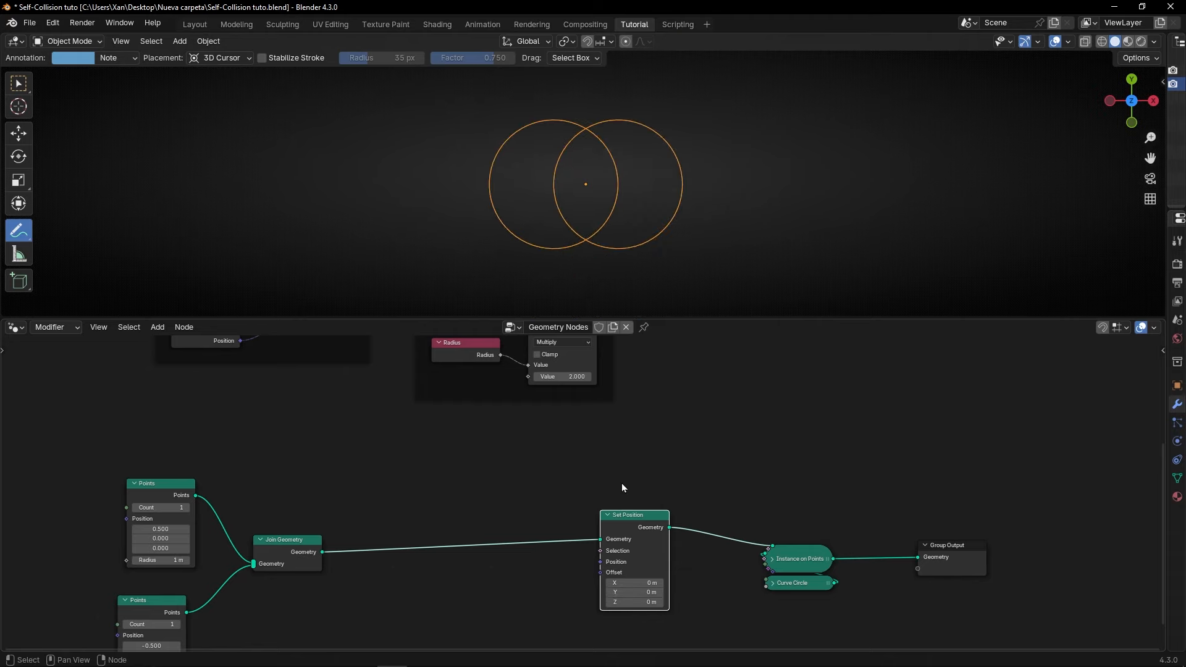
# Step: Connect the Less Than node's Result to the Selection input of Set Position
pyautogui.moveTo(634, 434); pyautogui.dragTo(632, 544, button='middle')
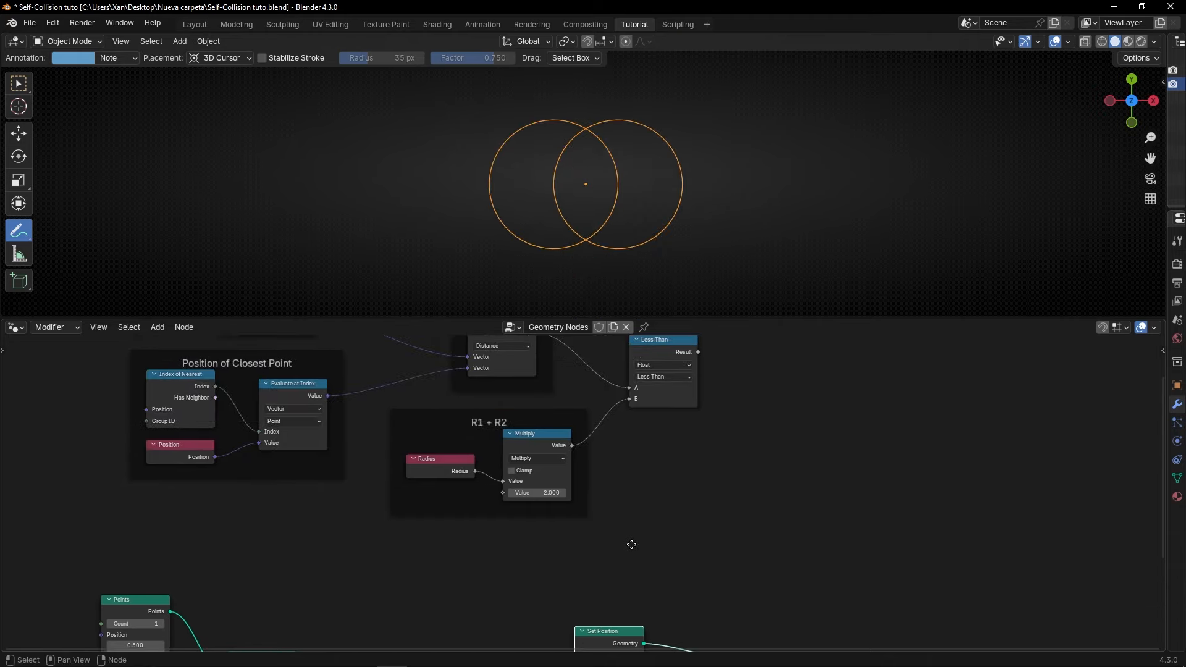
pyautogui.moveTo(698, 351); pyautogui.dragTo(565, 558)
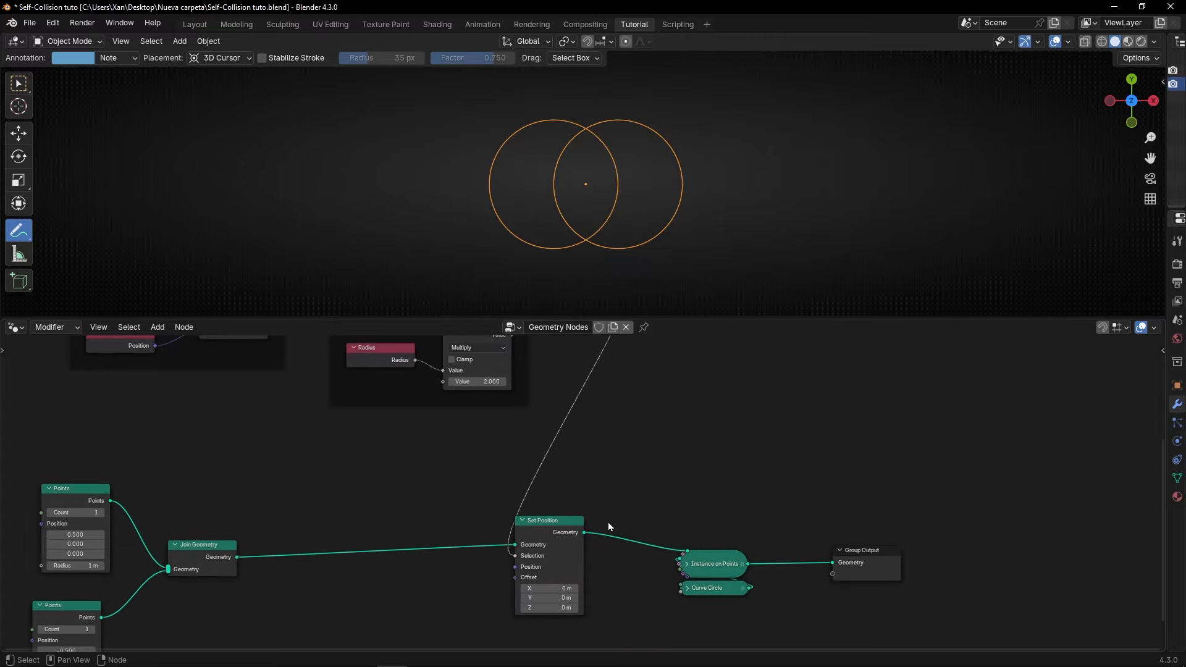
pyautogui.hotkey('ctrl', 'space')
pyautogui.press('Home')
pyautogui.hotkey('ctrl', 'space')
# Step: Set the Y offset of the Set Position node to 1 m
pyautogui.scroll(4, 661, 508)
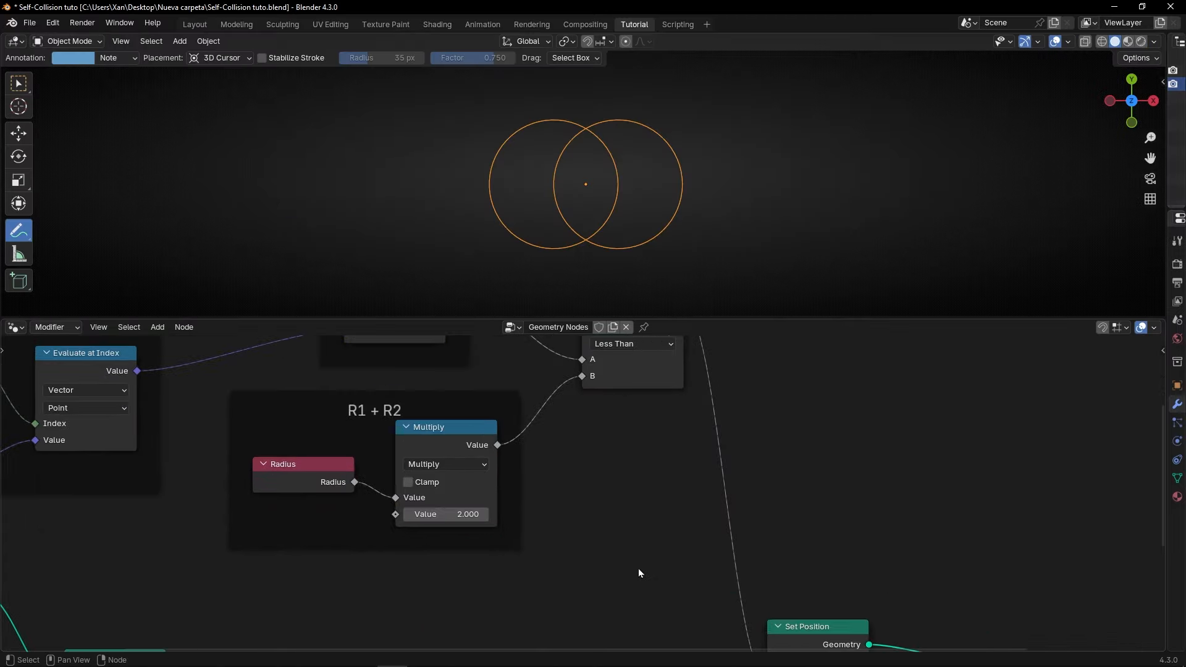
pyautogui.scroll(4, 625, 466)
pyautogui.moveTo(583, 492); pyautogui.dragTo(485, 445, button='middle')
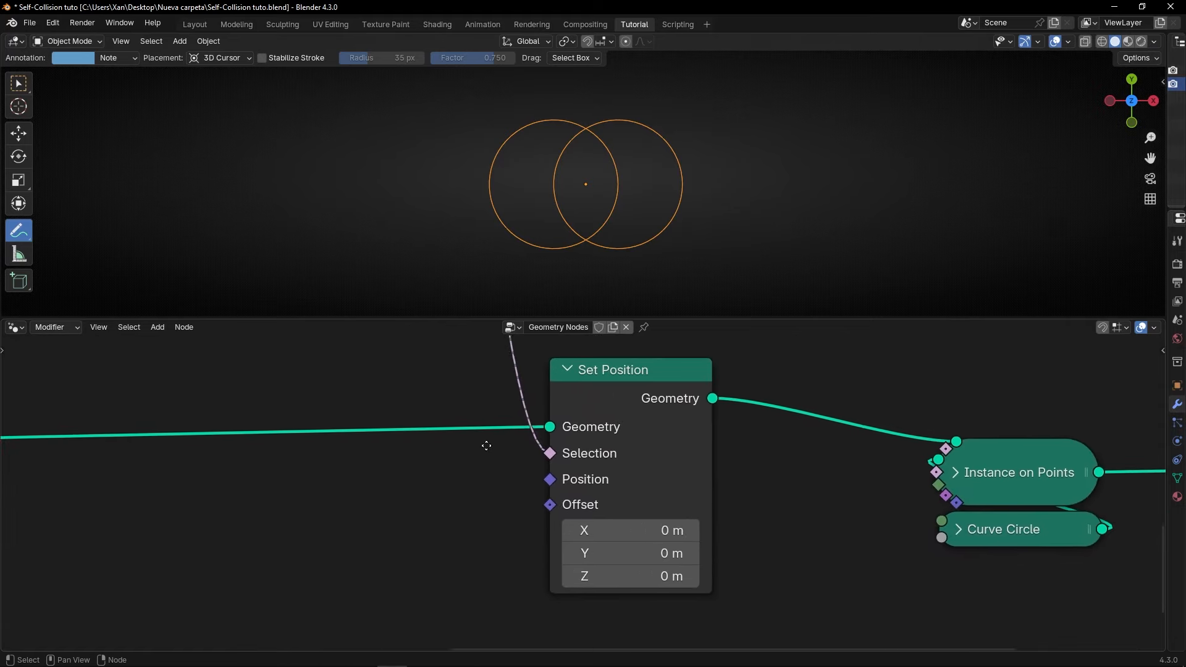
pyautogui.click(581, 549)
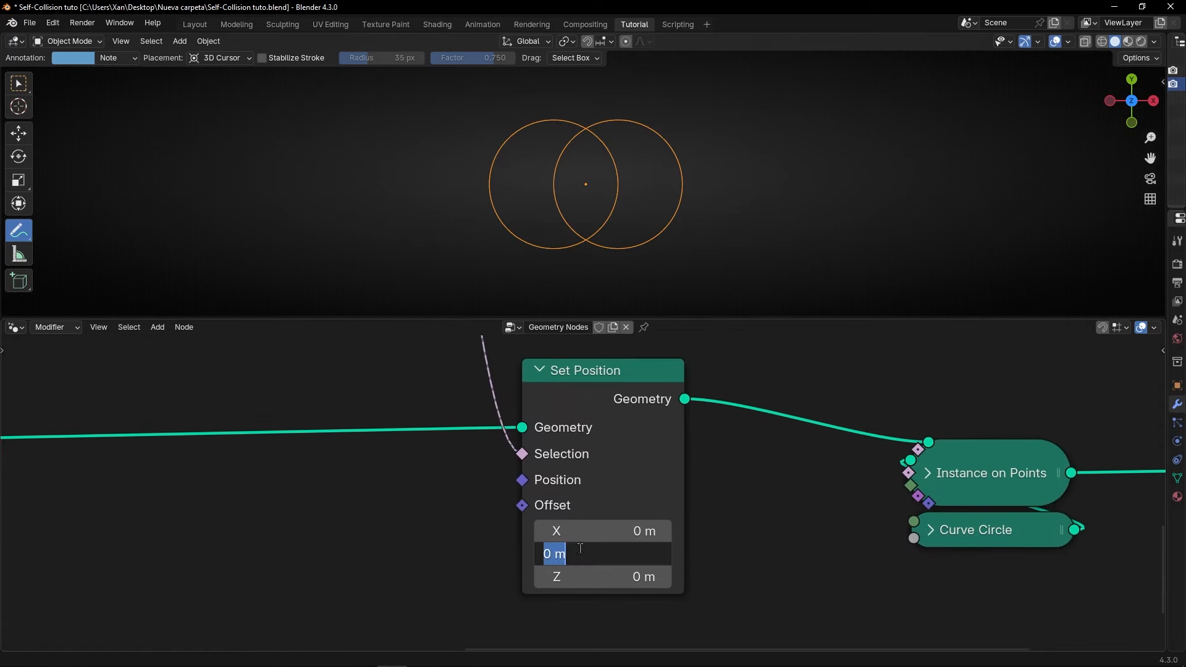
pyautogui.write('1')
pyautogui.press('Return')
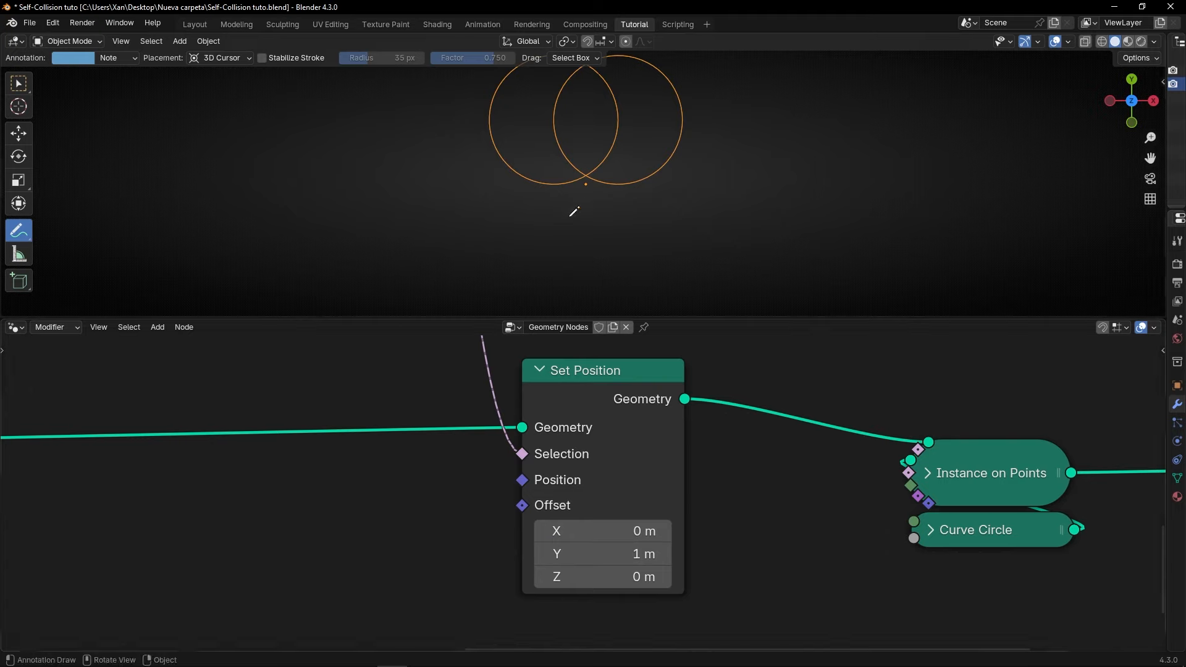
pyautogui.keyDown('ctrl'); pyautogui.moveTo(508, 357); pyautogui.dragTo(465, 381, button='right'); pyautogui.keyUp('ctrl')
pyautogui.hotkey('ctrl', 'z')
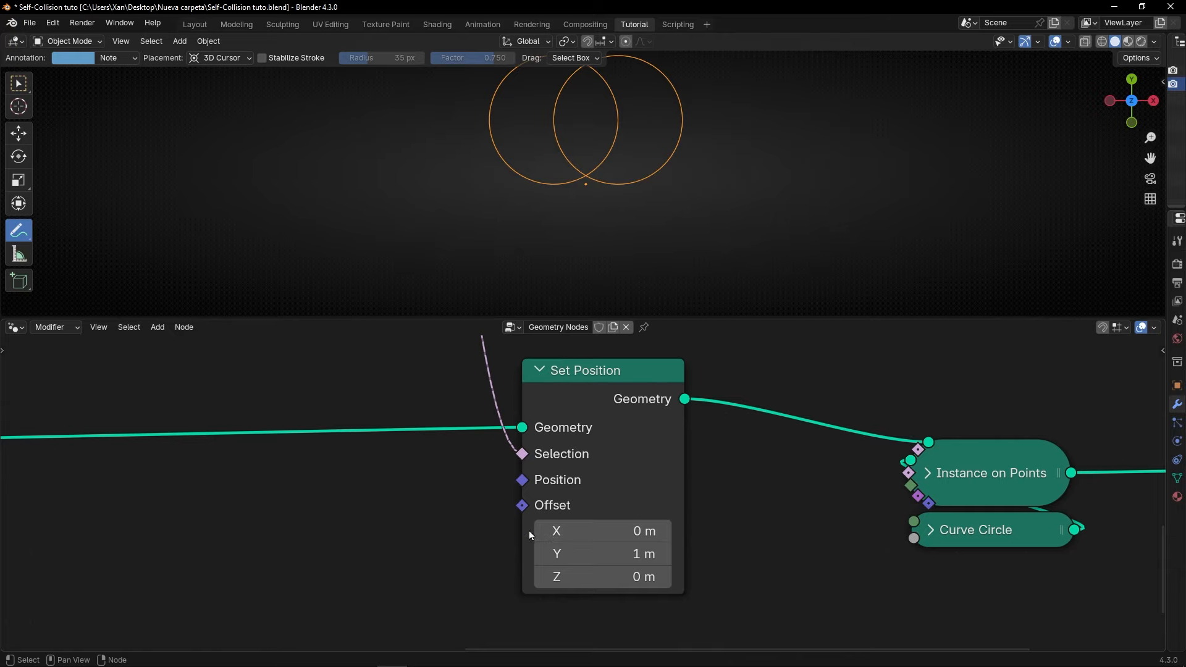
# Step: Mute the Set Position node and annotate a horizontal line between the two circle centers
pyautogui.press('Home')
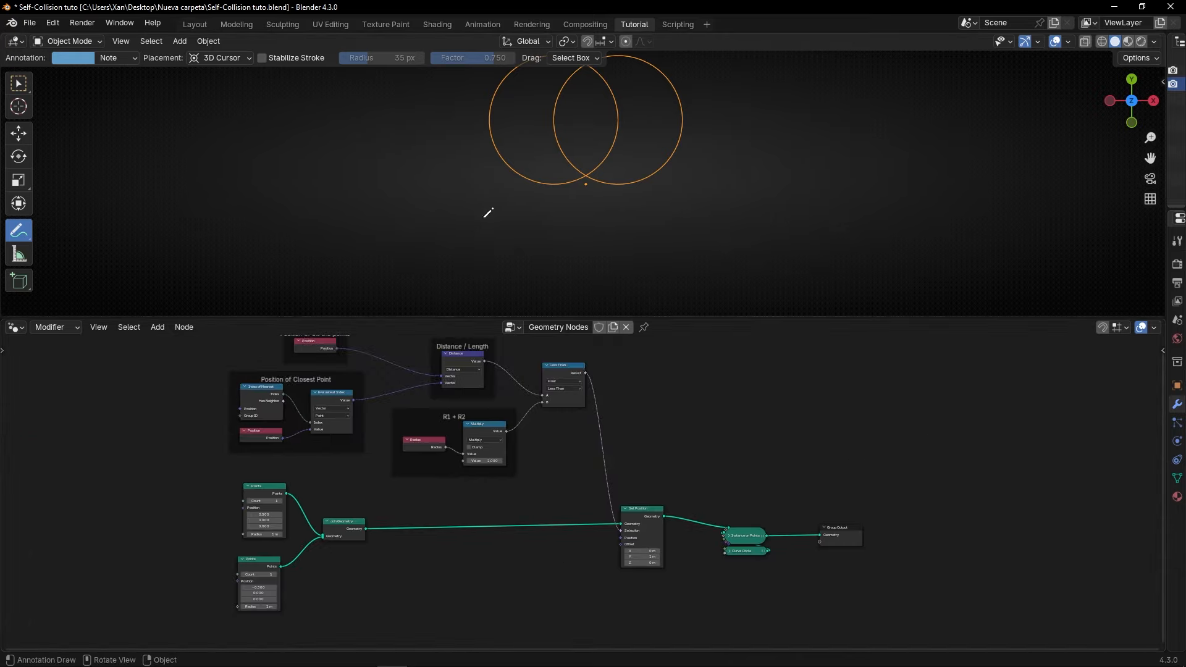
pyautogui.click(647, 531)
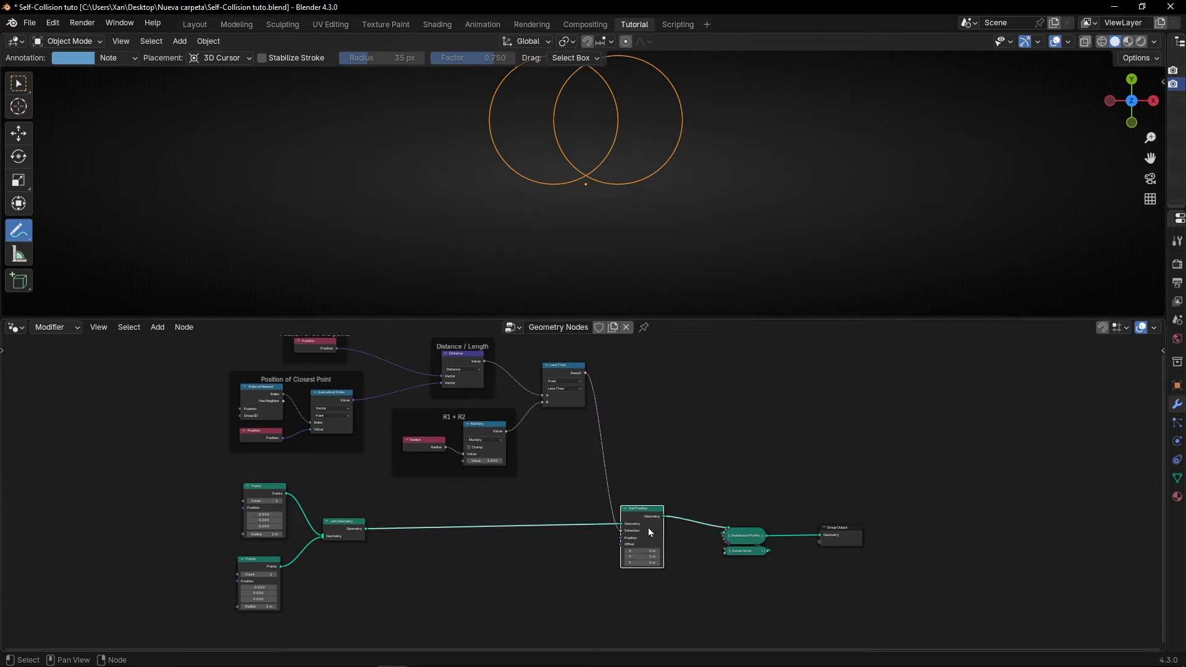
pyautogui.press('m')
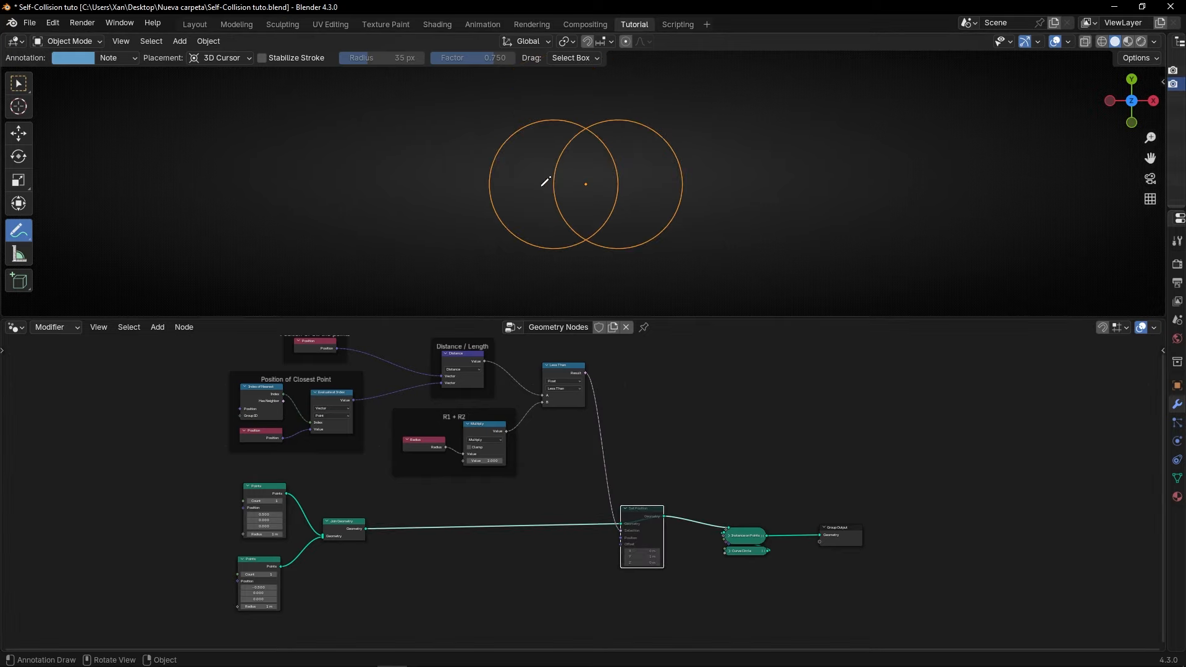
pyautogui.moveTo(542, 187); pyautogui.dragTo(632, 188)
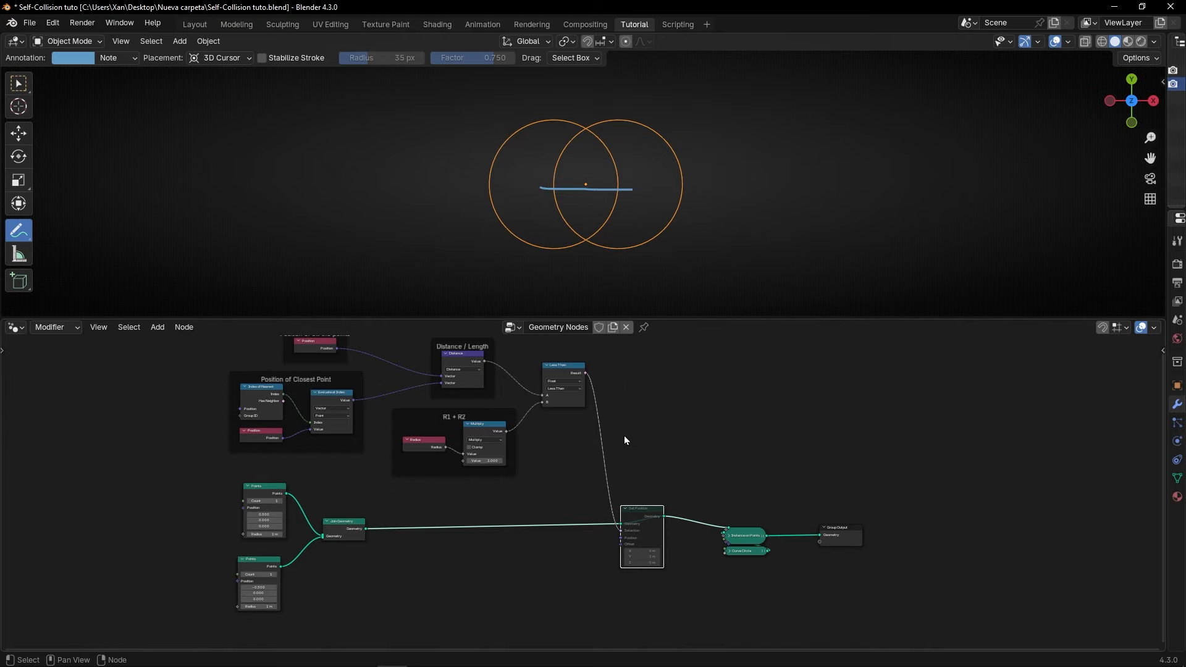
# Step: Set the first Points node's X position to 1.900 and erase the annotated line between the circles
pyautogui.scroll(4, 261, 542)
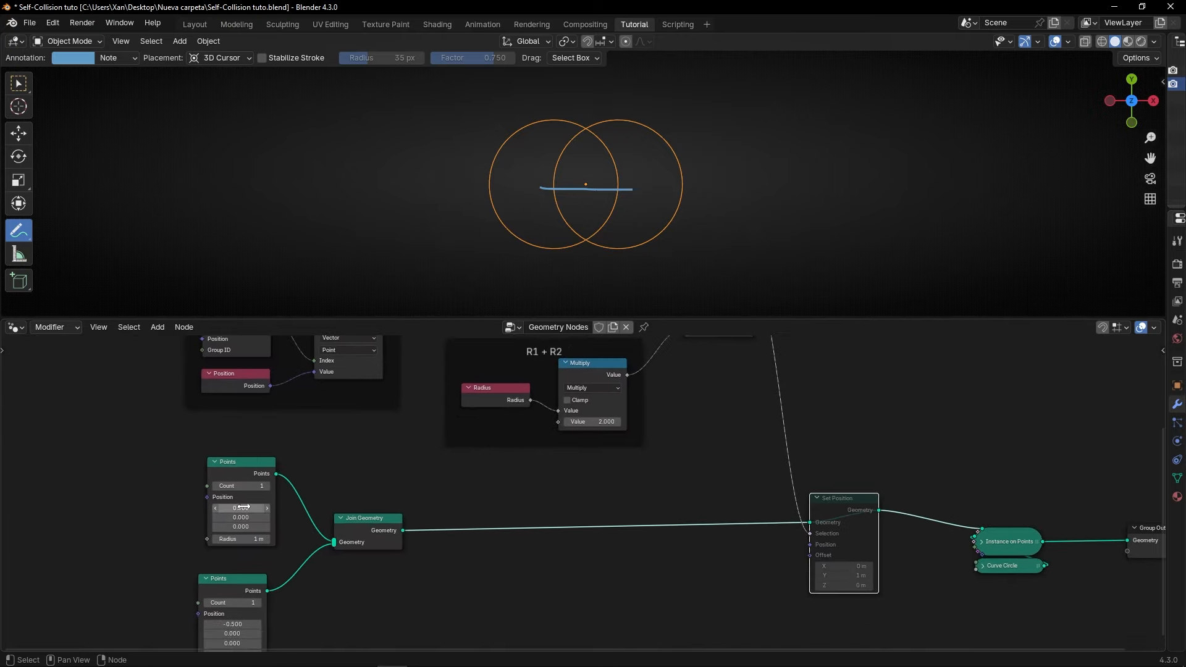
pyautogui.moveTo(242, 507); pyautogui.dragTo(353, 507)
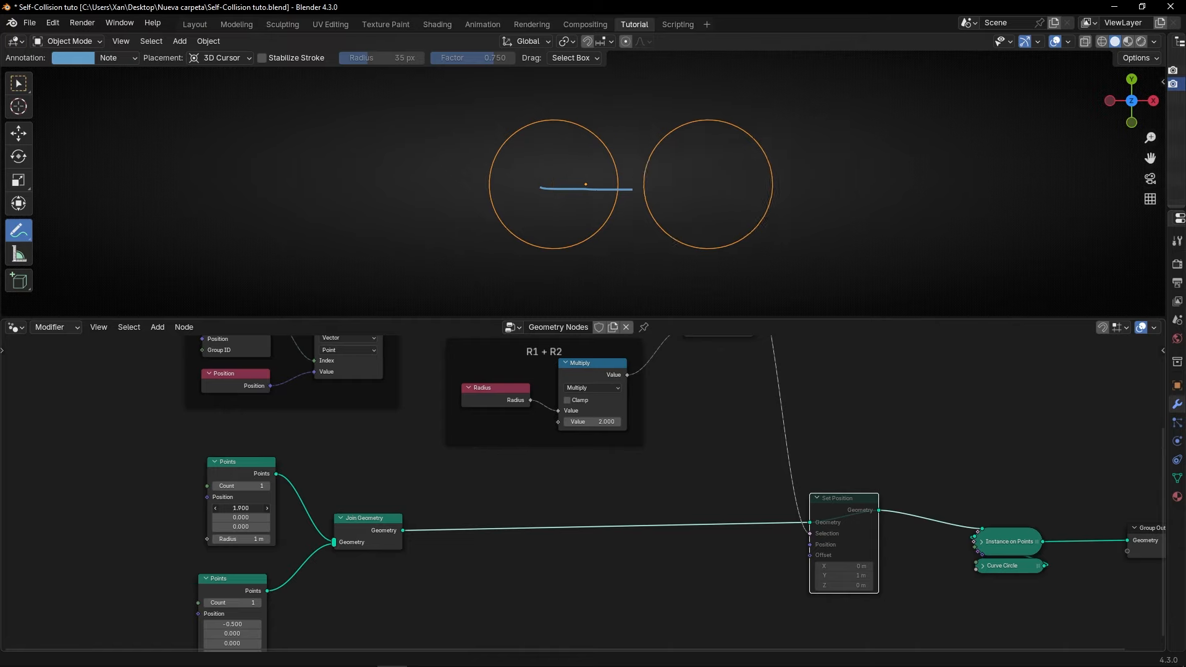
pyautogui.keyDown('ctrl'); pyautogui.moveTo(643, 190); pyautogui.dragTo(556, 208); pyautogui.keyUp('ctrl')
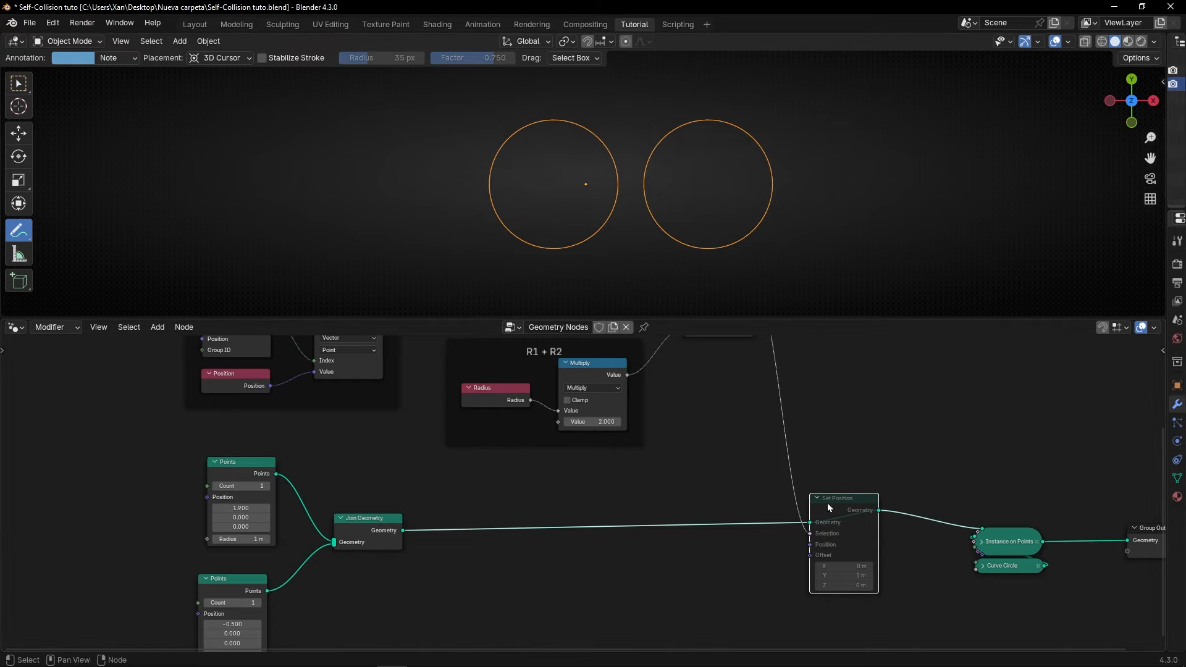
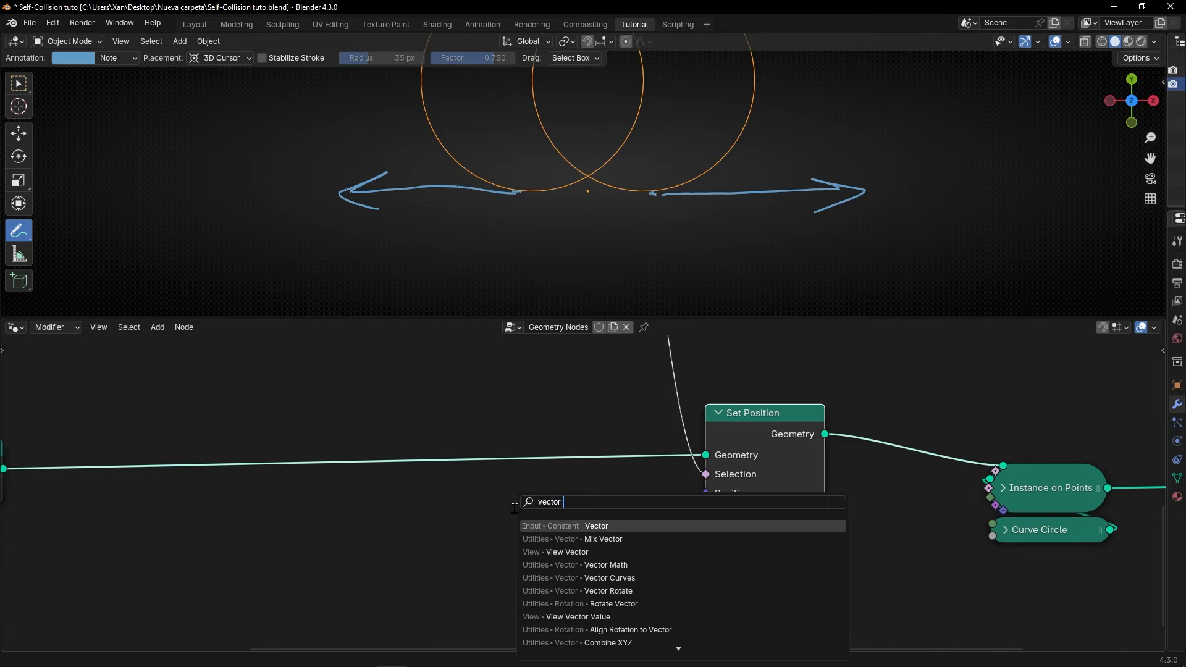
# Step: Add a Vector Math node near Set Position and set its operation to Subtract
pyautogui.press('Return')
pyautogui.click(514, 508)
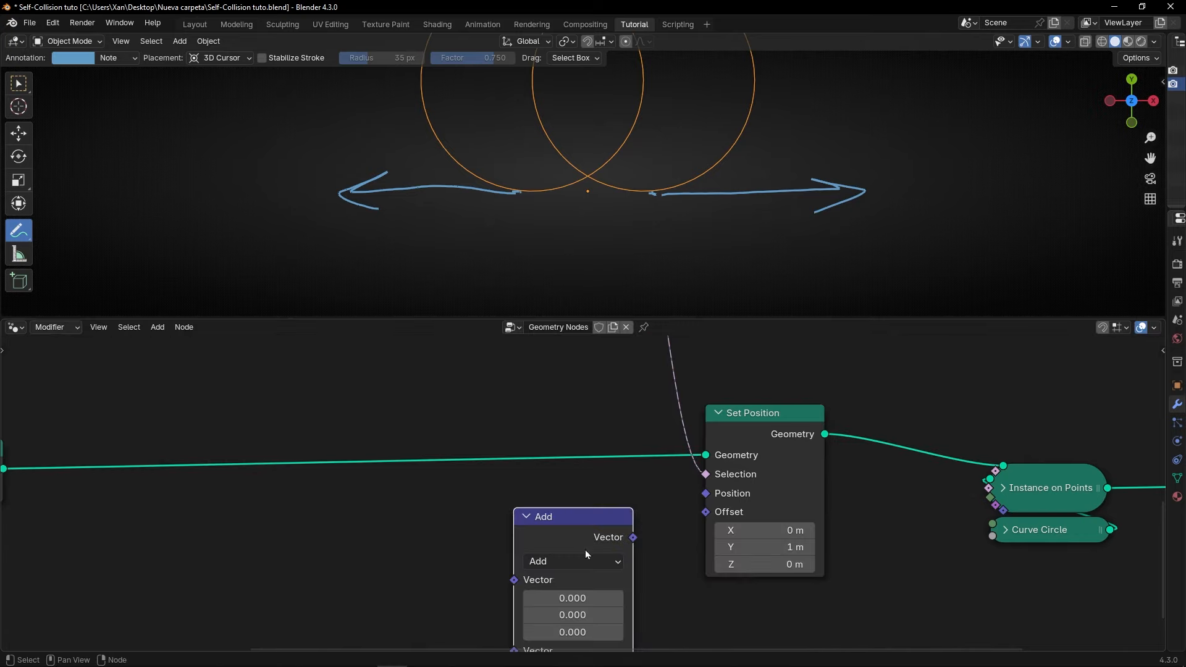
pyautogui.moveTo(584, 550); pyautogui.dragTo(611, 431, button='middle')
pyautogui.moveTo(596, 415); pyautogui.dragTo(558, 400)
pyautogui.scroll(3, 564, 408)
pyautogui.click(563, 413)
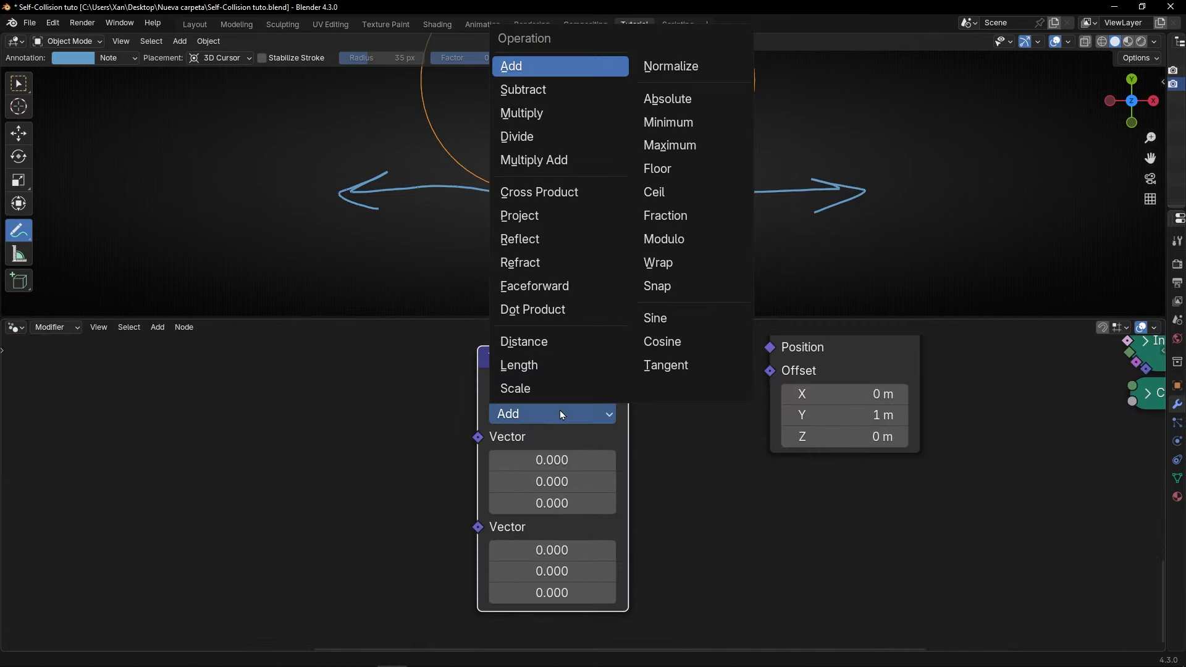
pyautogui.click(553, 95)
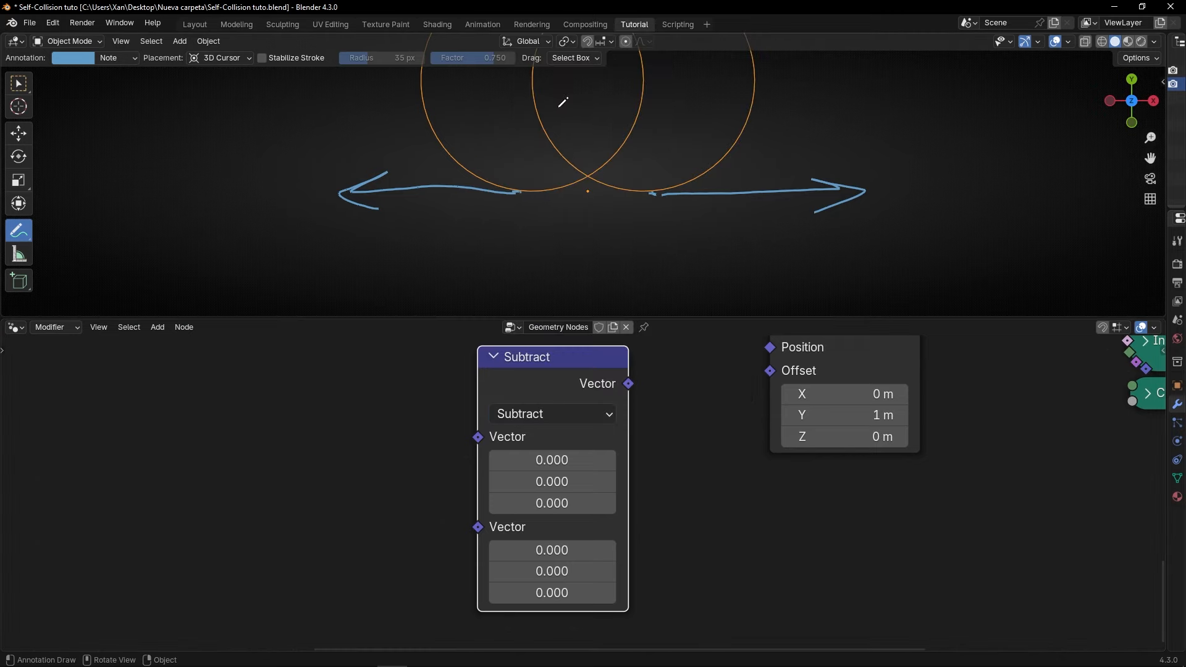
# Step: Connect the Subtract output to the Offset of Set Position and move the Subtract node farther from Set Position
pyautogui.scroll(-4, 540, 342)
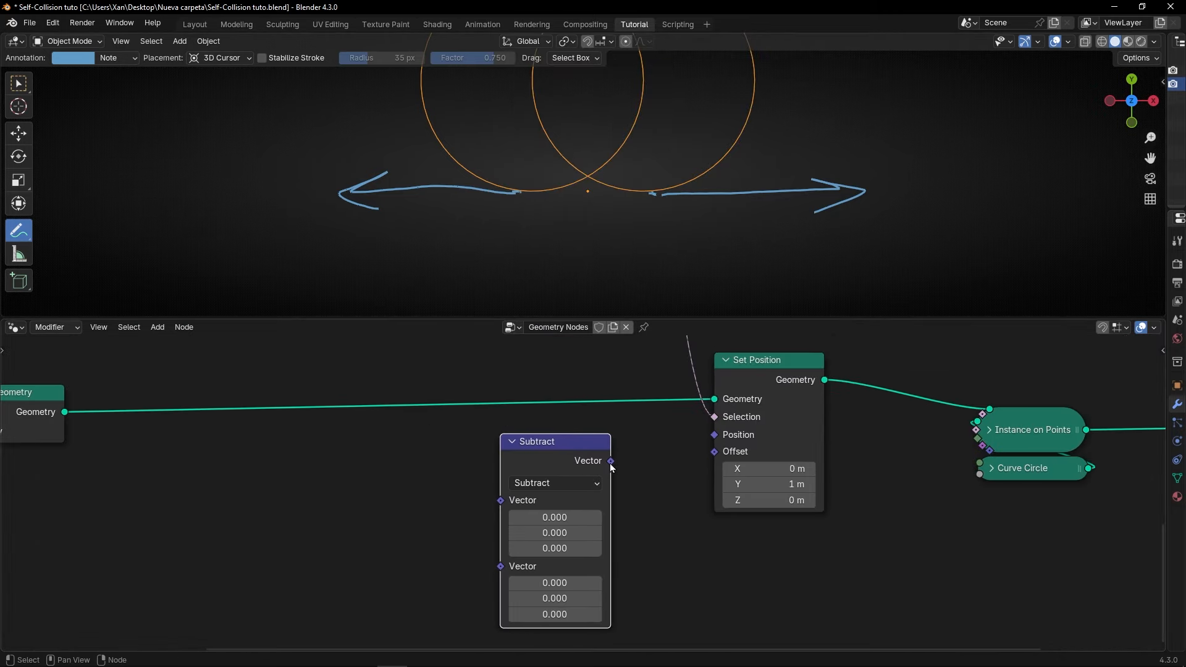
pyautogui.moveTo(611, 463); pyautogui.dragTo(715, 453)
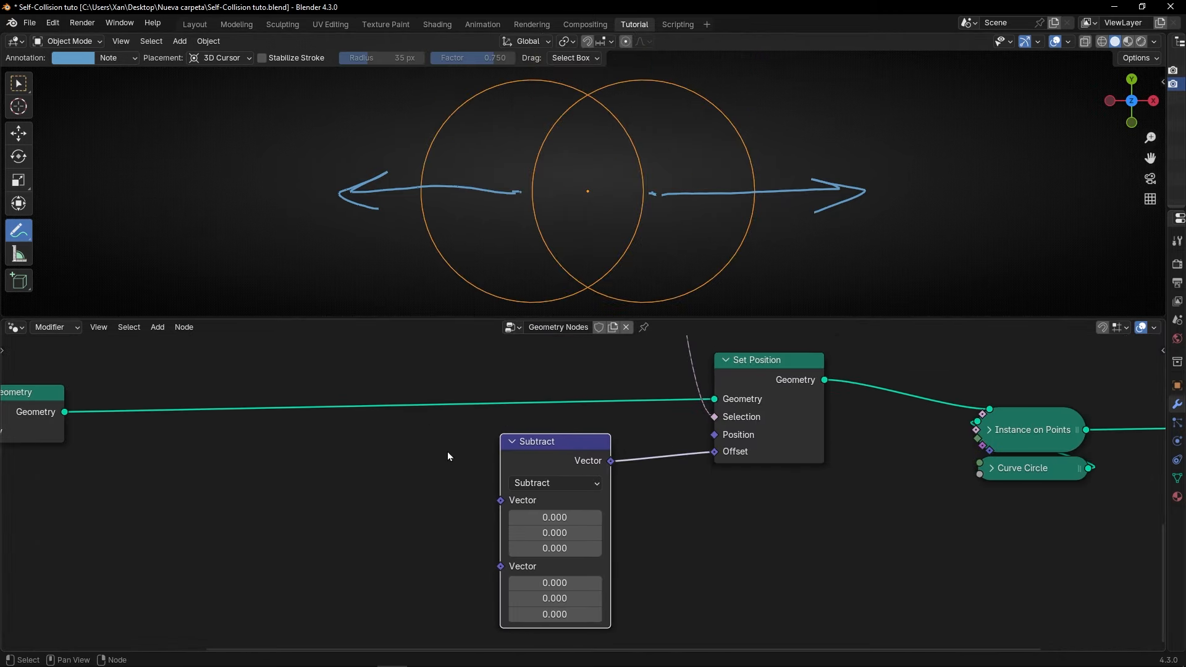
pyautogui.scroll(-3, 448, 457)
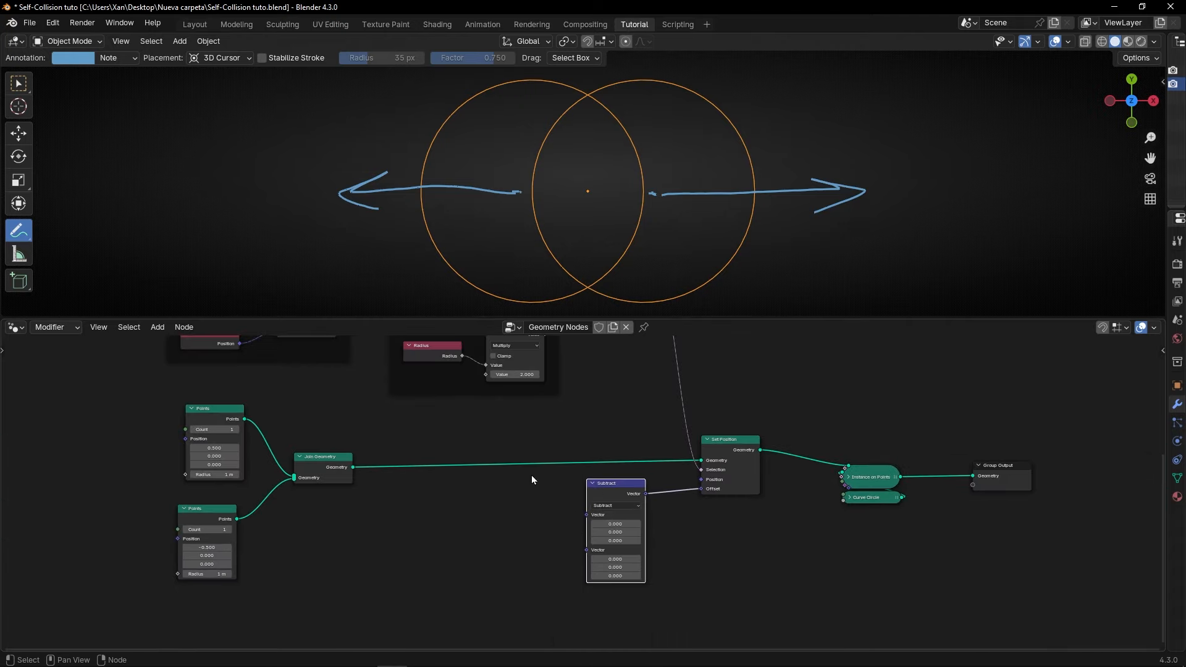
pyautogui.hotkey('ctrl', 'space')
pyautogui.scroll(3, 353, 305)
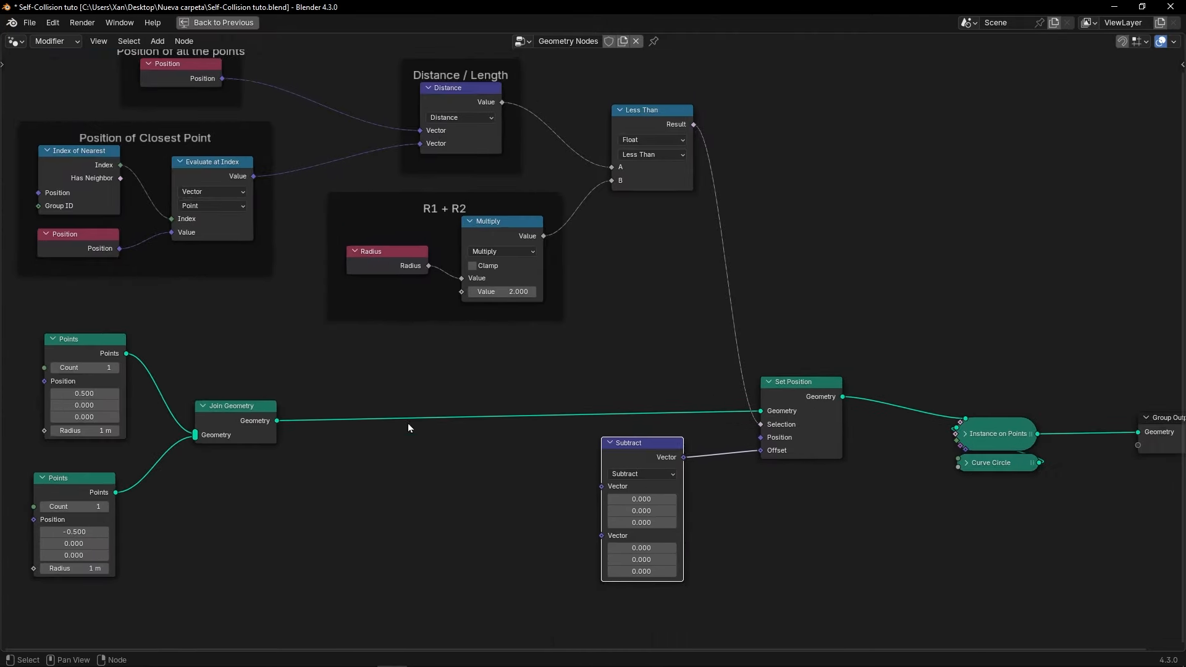
pyautogui.moveTo(628, 453); pyautogui.dragTo(541, 455)
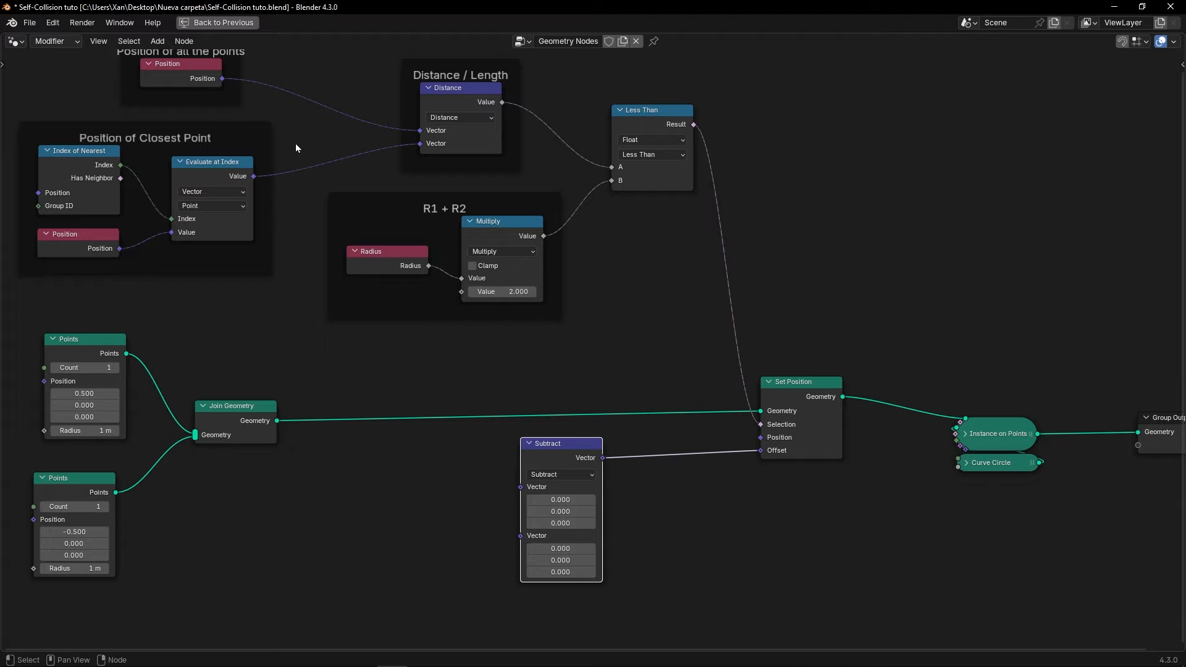
# Step: Feed the Position of all the points and the Evaluate at Index value into Subtract's first and second vectors
pyautogui.moveTo(220, 80); pyautogui.dragTo(522, 486)
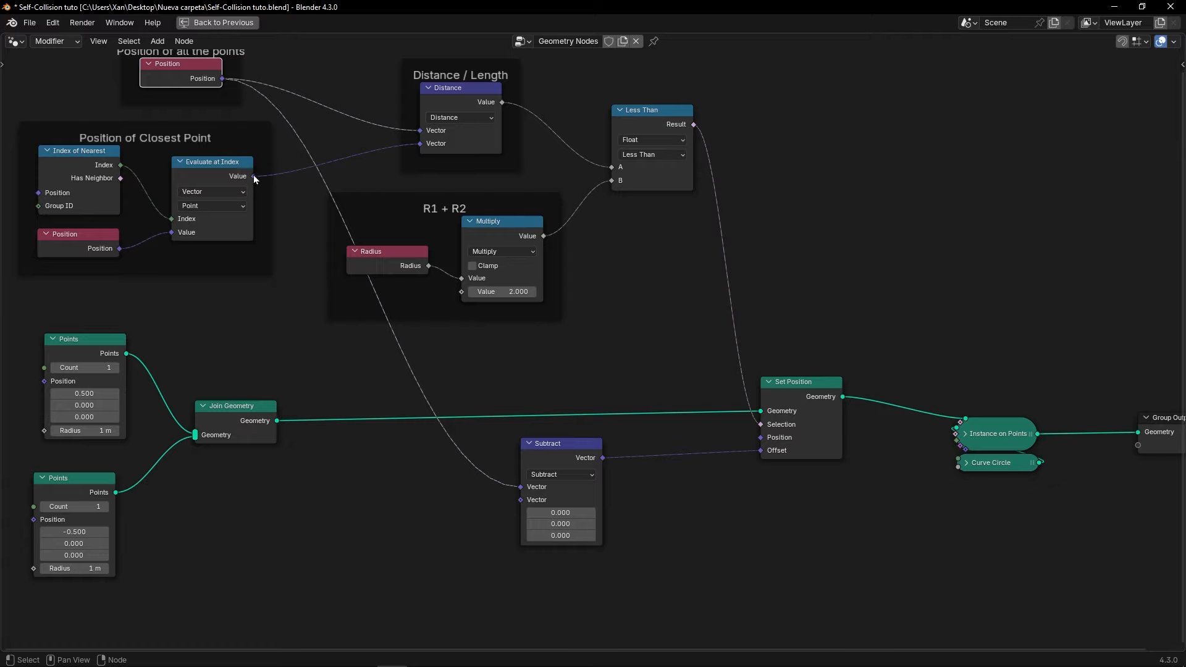
pyautogui.moveTo(253, 176); pyautogui.dragTo(521, 500)
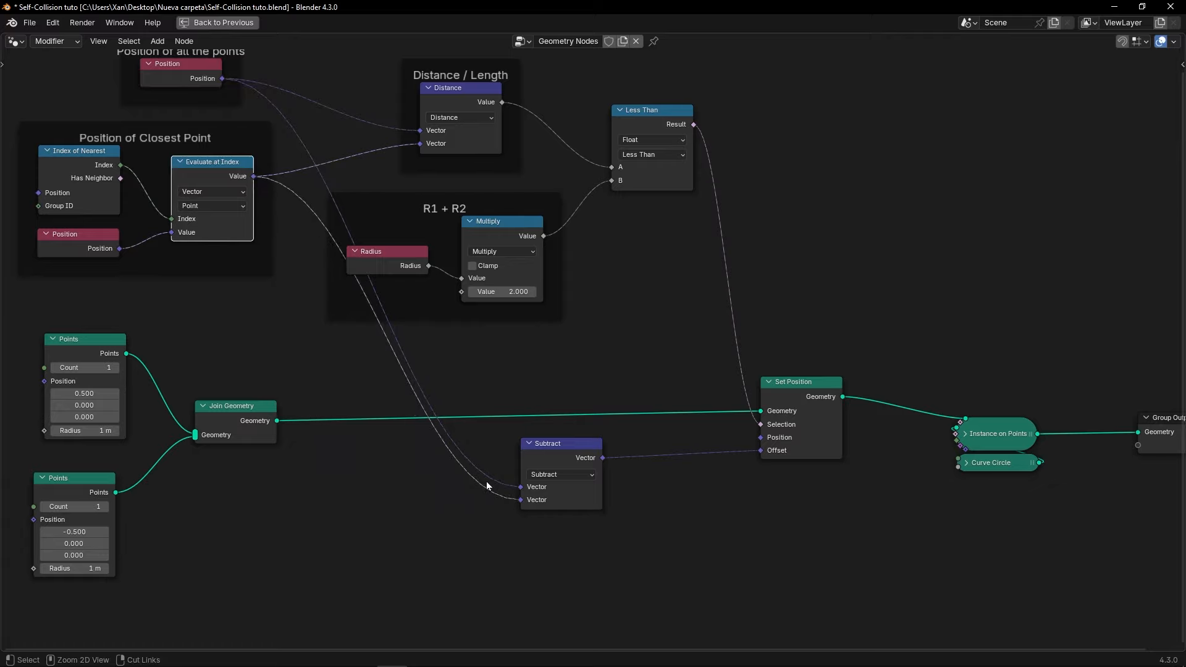
pyautogui.hotkey('ctrl', 'space')
# Step: Cut the link from Subtract to the Set Position Offset and reconnect it to compare the effect
pyautogui.press('ctrl')
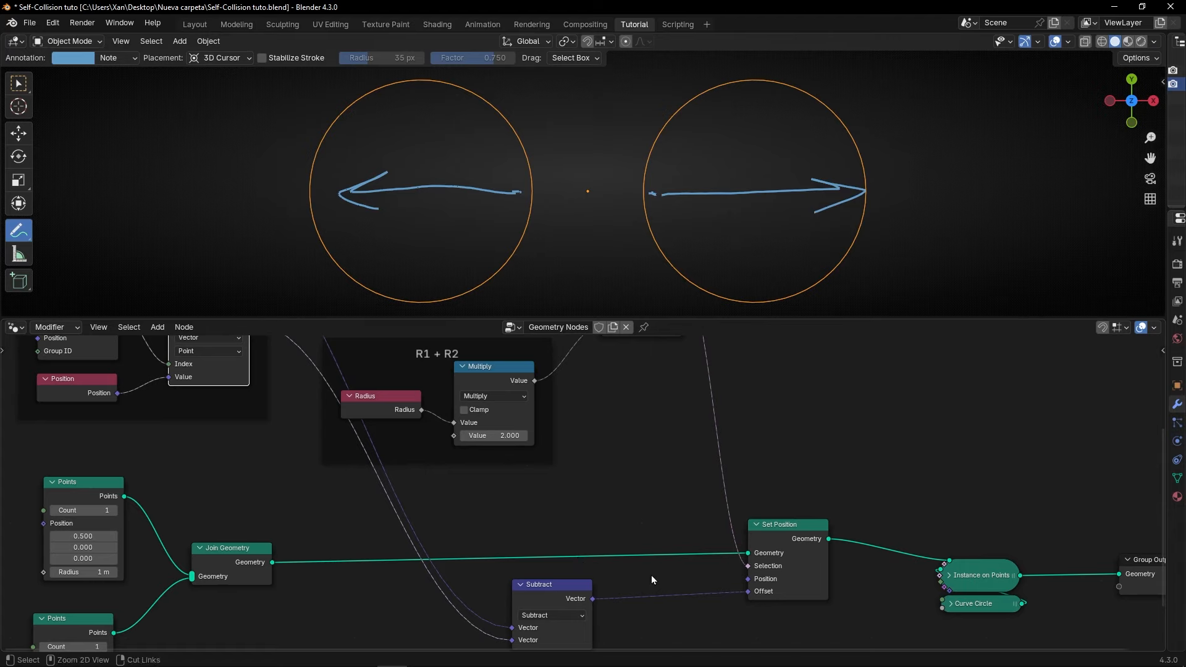
pyautogui.keyDown('ctrl'); pyautogui.moveTo(655, 579); pyautogui.dragTo(587, 600, button='right'); pyautogui.keyUp('ctrl')
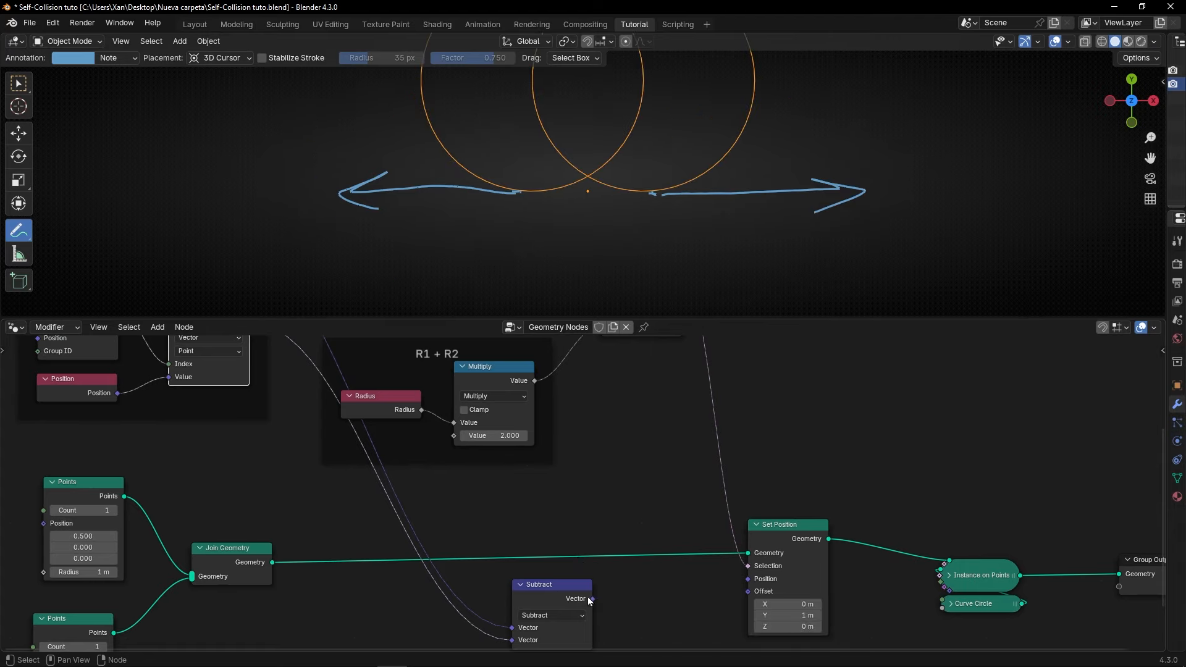
pyautogui.moveTo(590, 599); pyautogui.dragTo(748, 592)
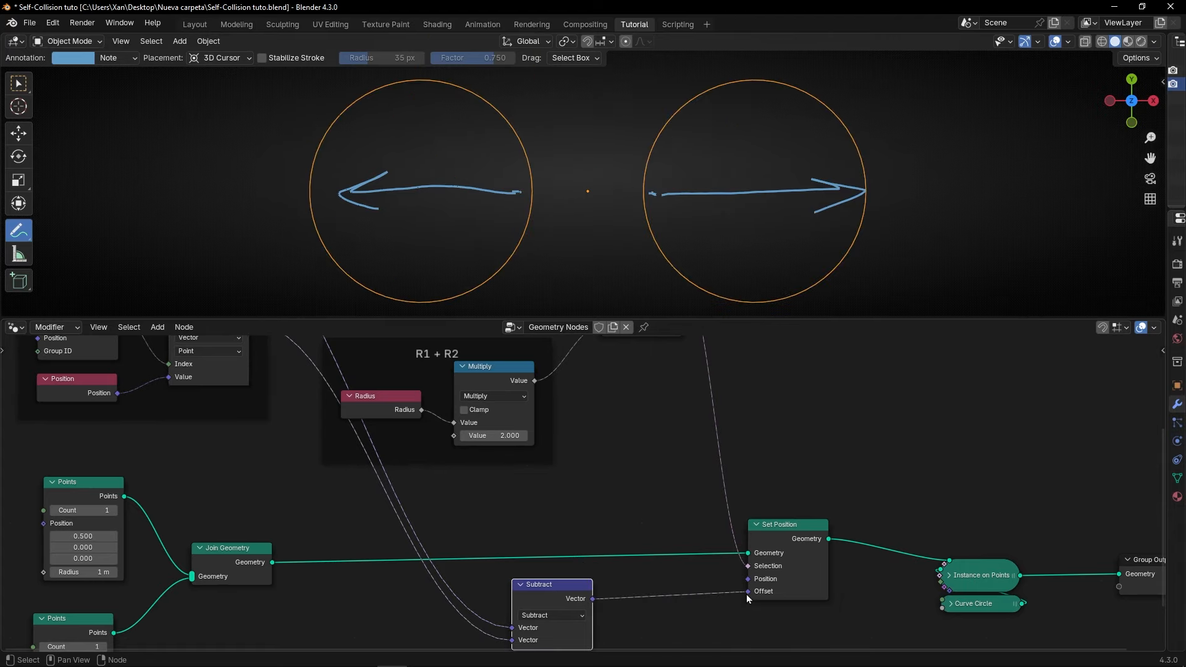
# Step: Toggle muting of the Set Position node repeatedly to compare the circles with and without the offset
pyautogui.click(784, 536)
pyautogui.press('m')
pyautogui.press('m')
pyautogui.press('m')
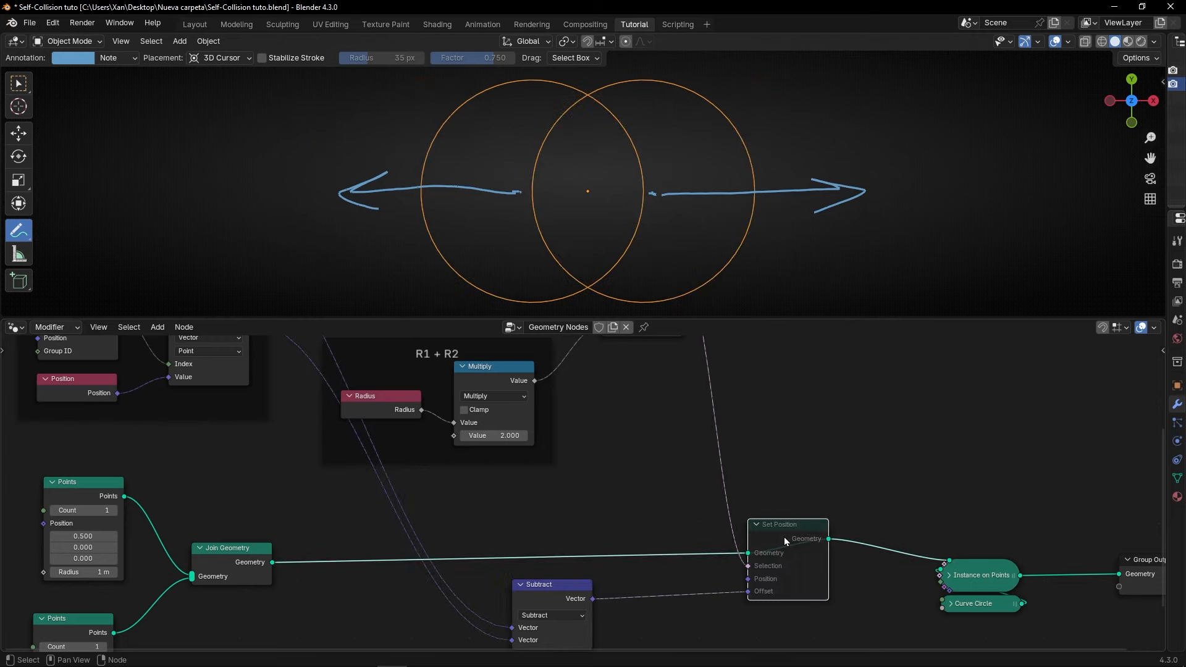
pyautogui.press('m')
pyautogui.press('m')
pyautogui.press('m')
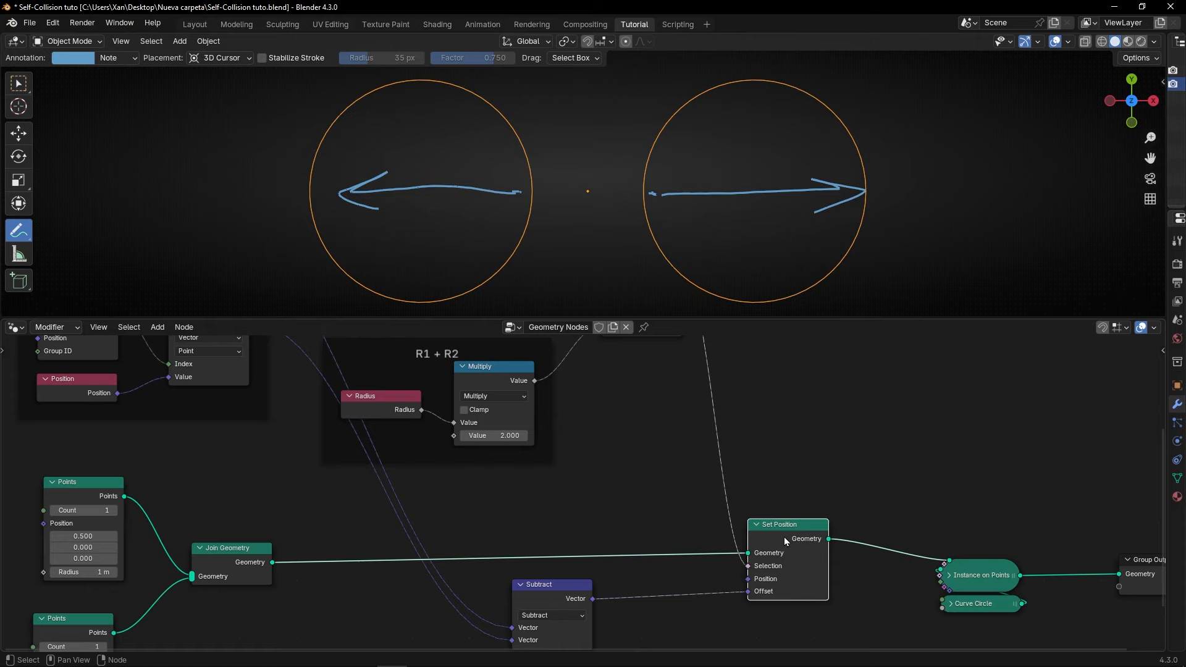
pyautogui.press('m')
pyautogui.press('m')
pyautogui.press('m')
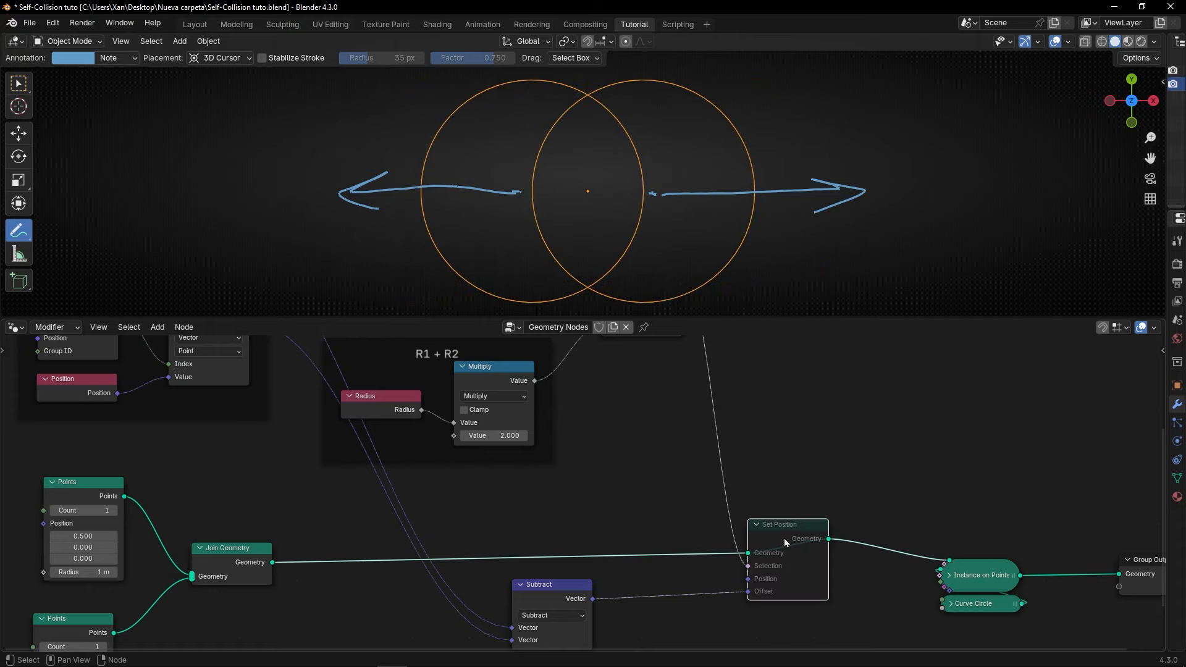
pyautogui.press('m')
pyautogui.press('m')
pyautogui.press('m')
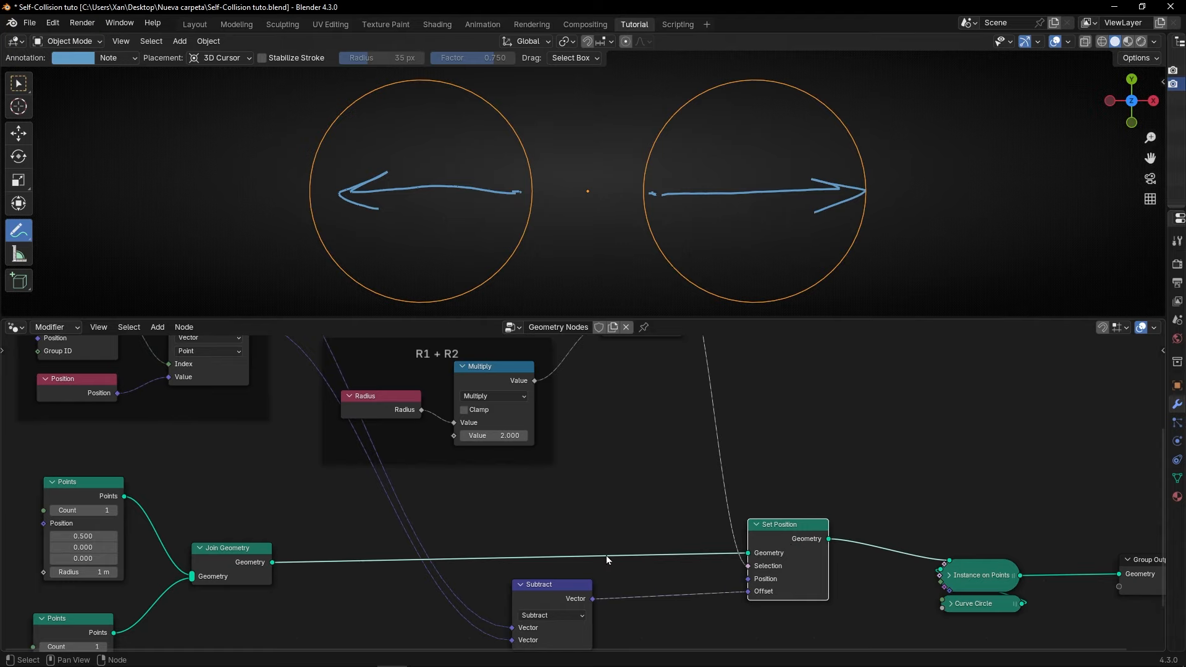
pyautogui.hotkey('ctrl', 'space')
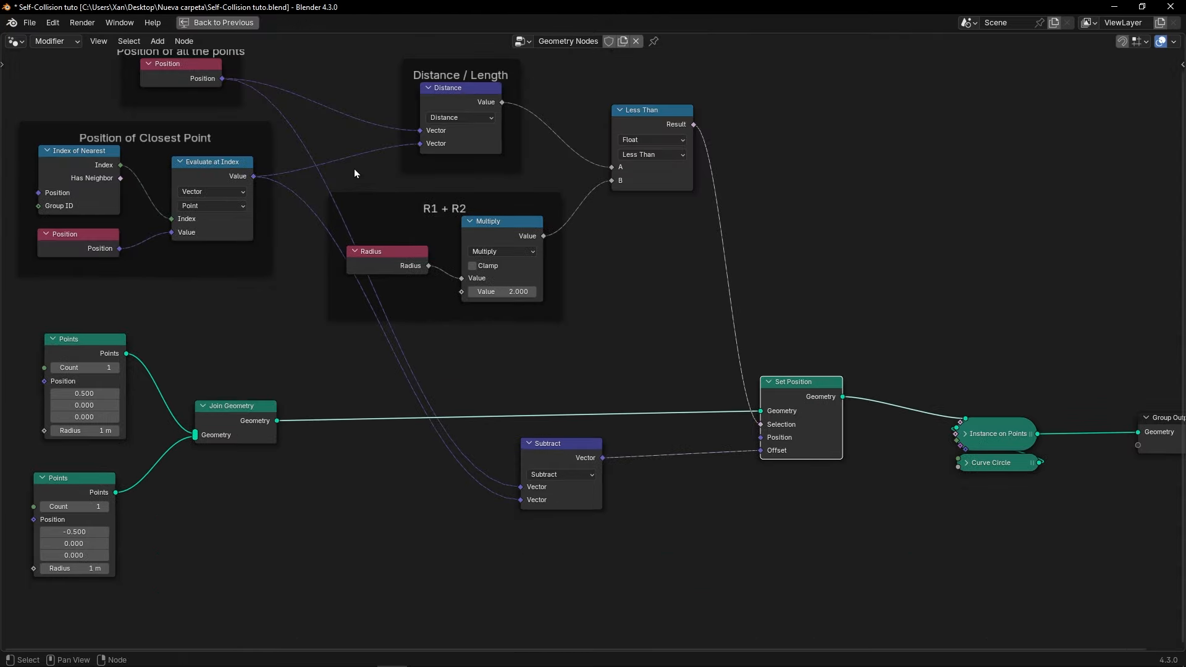
# Step: Cut the all-points Position link to Subtract and feed its first vector from a new Position node placed beside it
pyautogui.keyDown('ctrl'); pyautogui.moveTo(354, 168); pyautogui.dragTo(312, 187, button='right'); pyautogui.keyUp('ctrl')
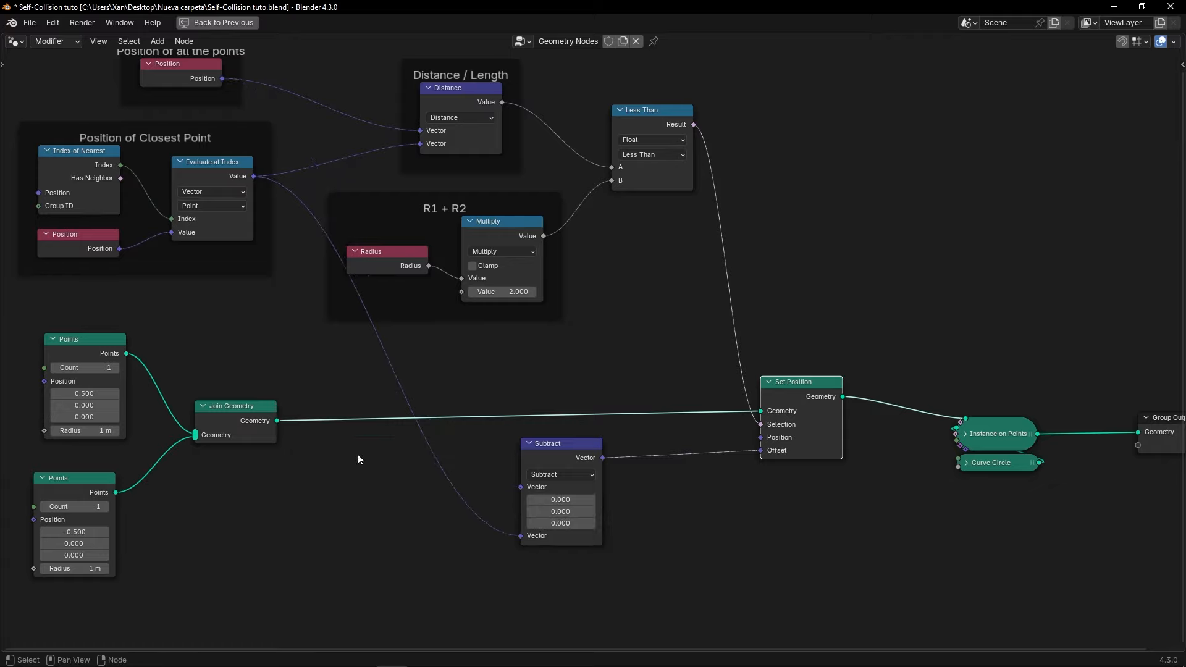
pyautogui.hotkey('shift', 'a')
pyautogui.write('posi')
pyautogui.press('Return')
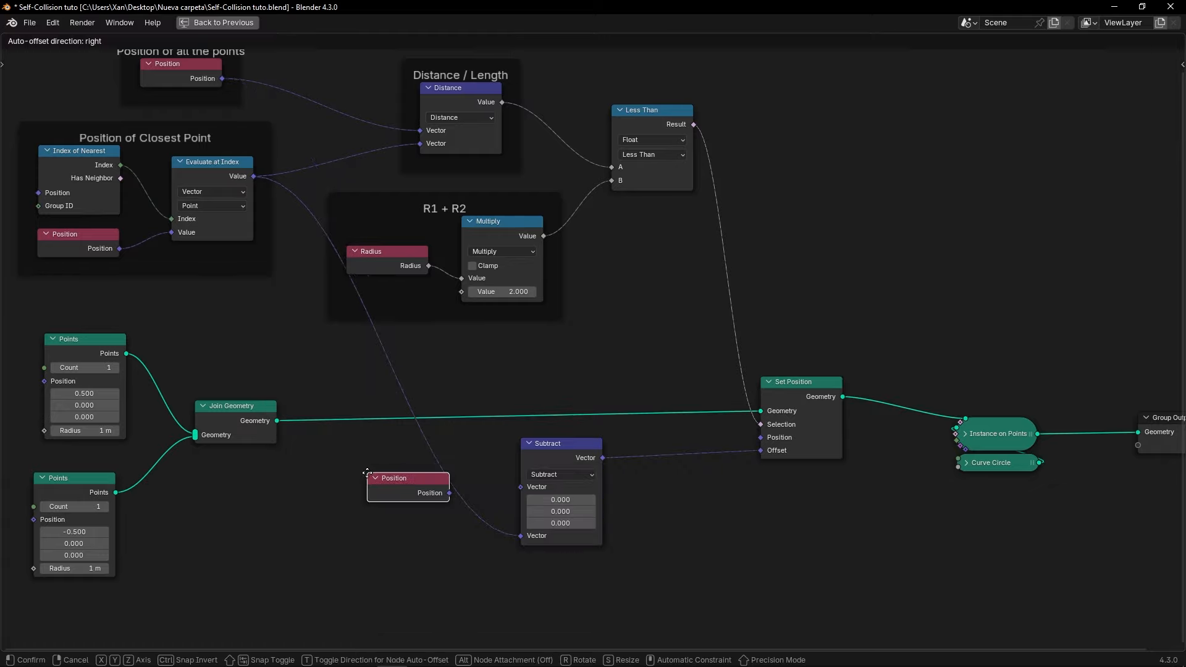
pyautogui.click(367, 474)
pyautogui.moveTo(449, 494); pyautogui.dragTo(500, 485)
# Step: Add a reroute to the link from Evaluate at Index to Subtract and arrange it below the new Position node
pyautogui.scroll(-1, 441, 513)
pyautogui.keyDown('shift'); pyautogui.moveTo(476, 406); pyautogui.dragTo(455, 421, button='right'); pyautogui.keyUp('shift')
pyautogui.press('g')
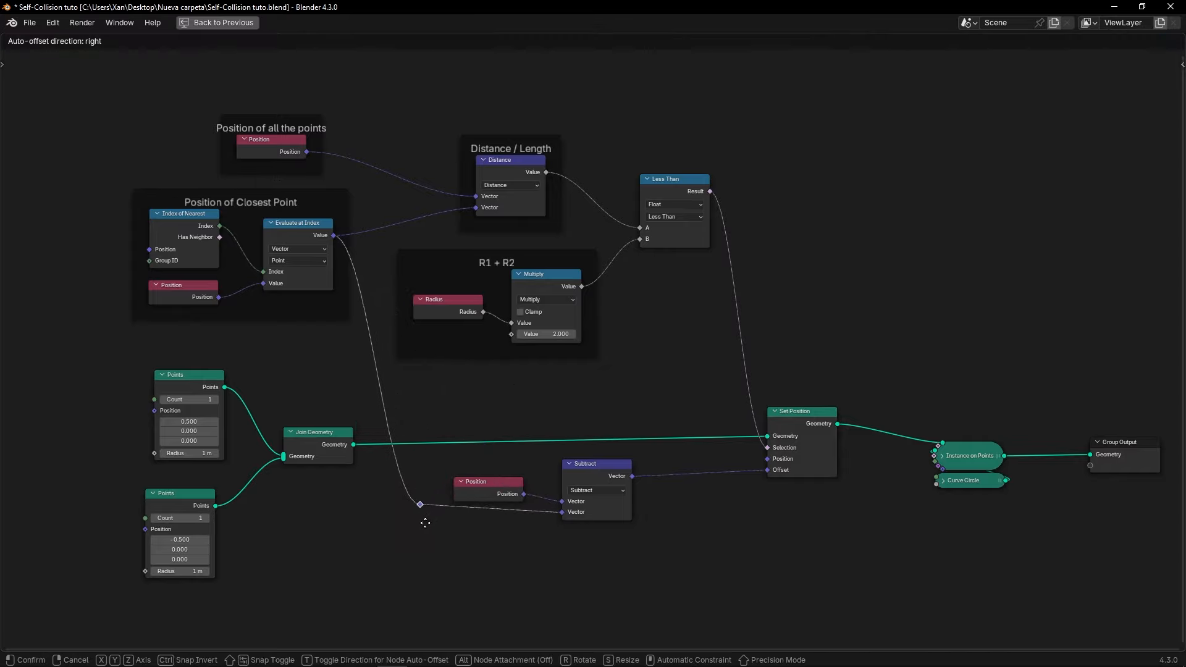
pyautogui.click(409, 531)
pyautogui.moveTo(479, 489); pyautogui.dragTo(475, 492)
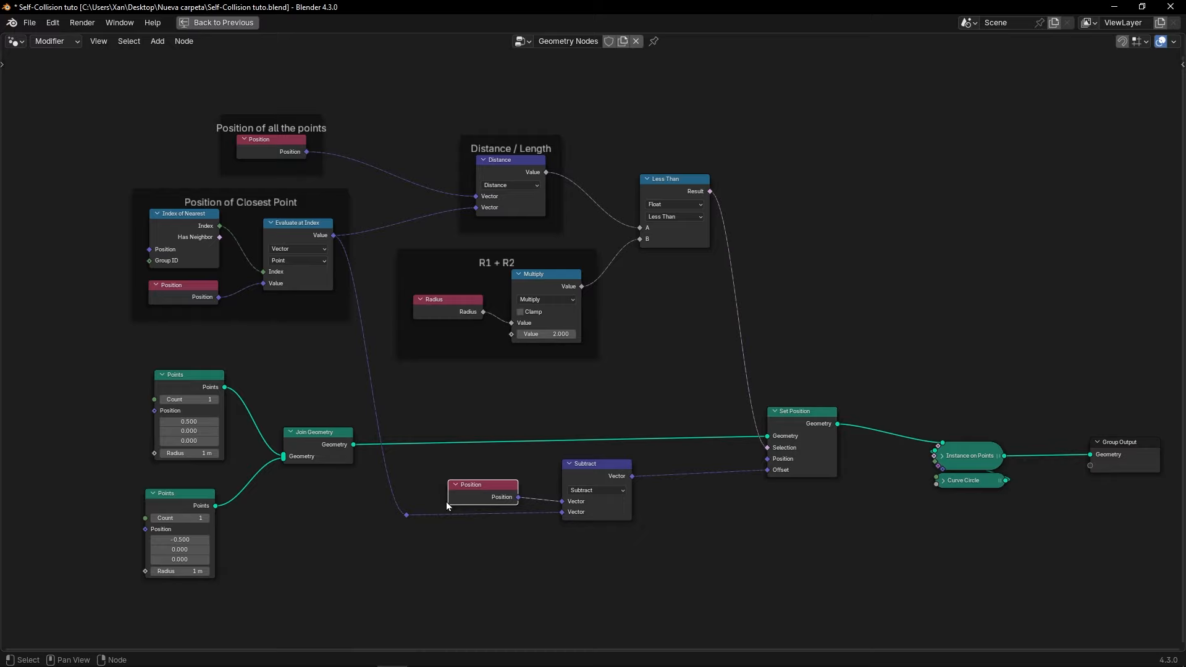
pyautogui.moveTo(389, 505); pyautogui.dragTo(414, 528)
pyautogui.press('g')
pyautogui.click(414, 525)
pyautogui.scroll(1, 458, 536)
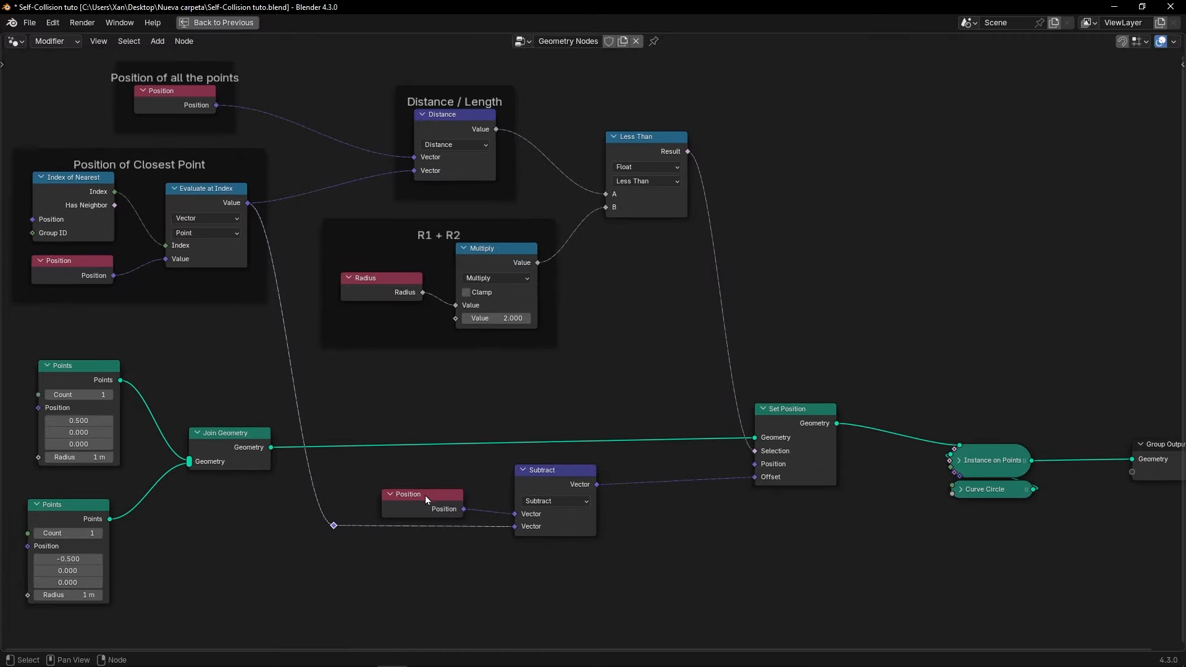
pyautogui.moveTo(425, 495)
pyautogui.mouseDown()
pyautogui.moveTo(413, 499)
pyautogui.moveTo(471, 484)
pyautogui.moveTo(438, 503)
pyautogui.moveTo(431, 492)
pyautogui.mouseUp()
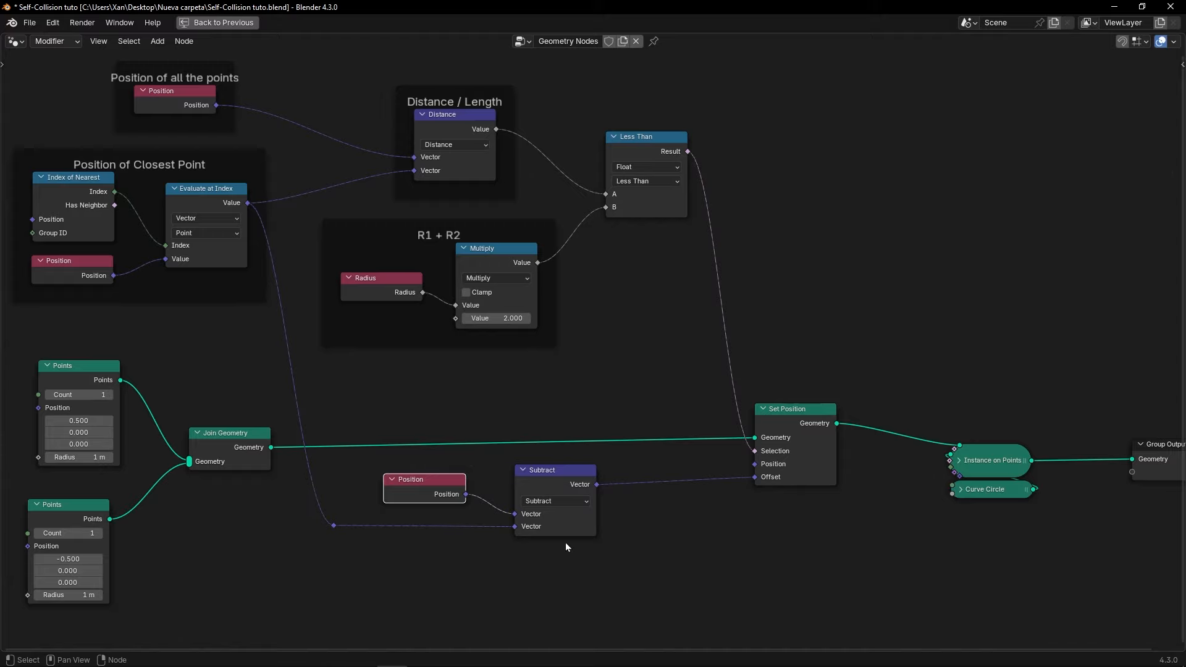
# Step: Add a Points node in an empty area of the node editor and connect its output to a new Set Position node
pyautogui.scroll(2, 566, 542)
pyautogui.click(550, 541)
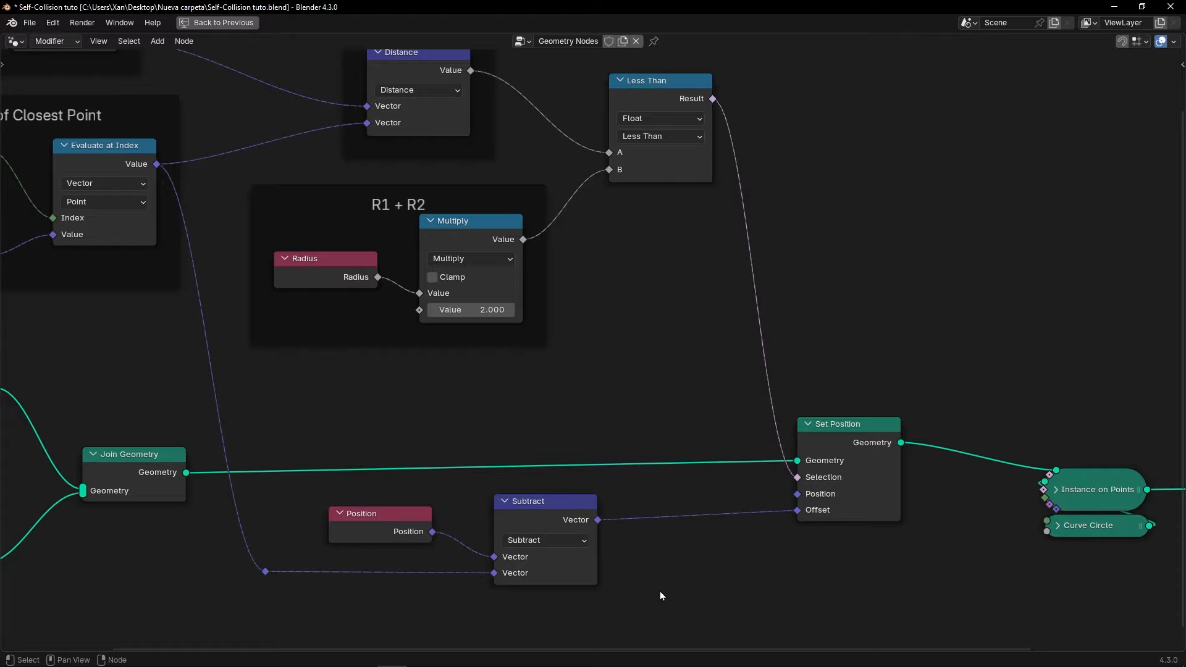
pyautogui.moveTo(660, 596); pyautogui.dragTo(275, 649, button='middle')
pyautogui.hotkey('shift', 'a')
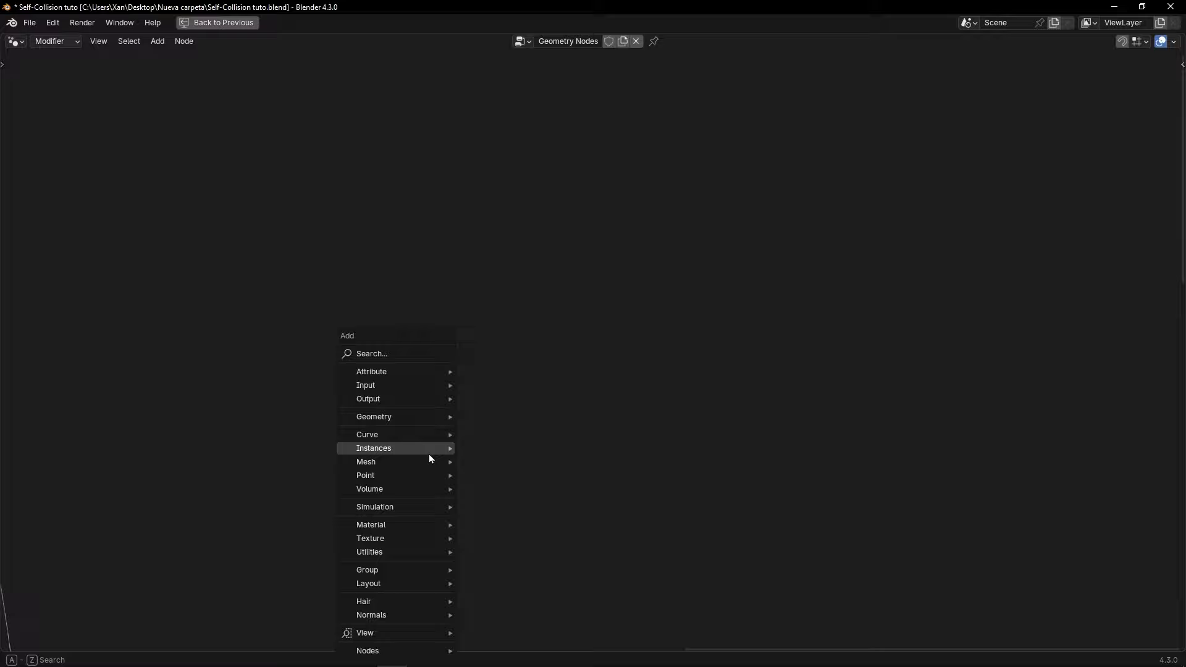
pyautogui.write('poin')
pyautogui.click(473, 490)
pyautogui.click(477, 302)
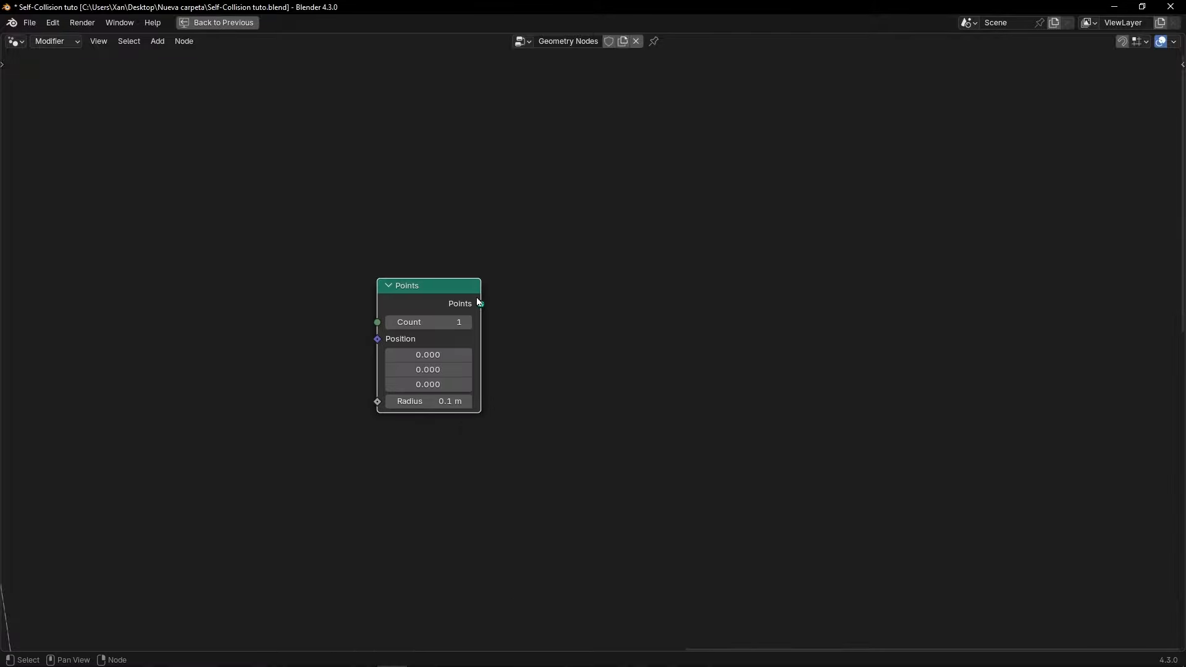
pyautogui.moveTo(481, 303); pyautogui.dragTo(672, 307)
pyautogui.write('set')
pyautogui.click(704, 397)
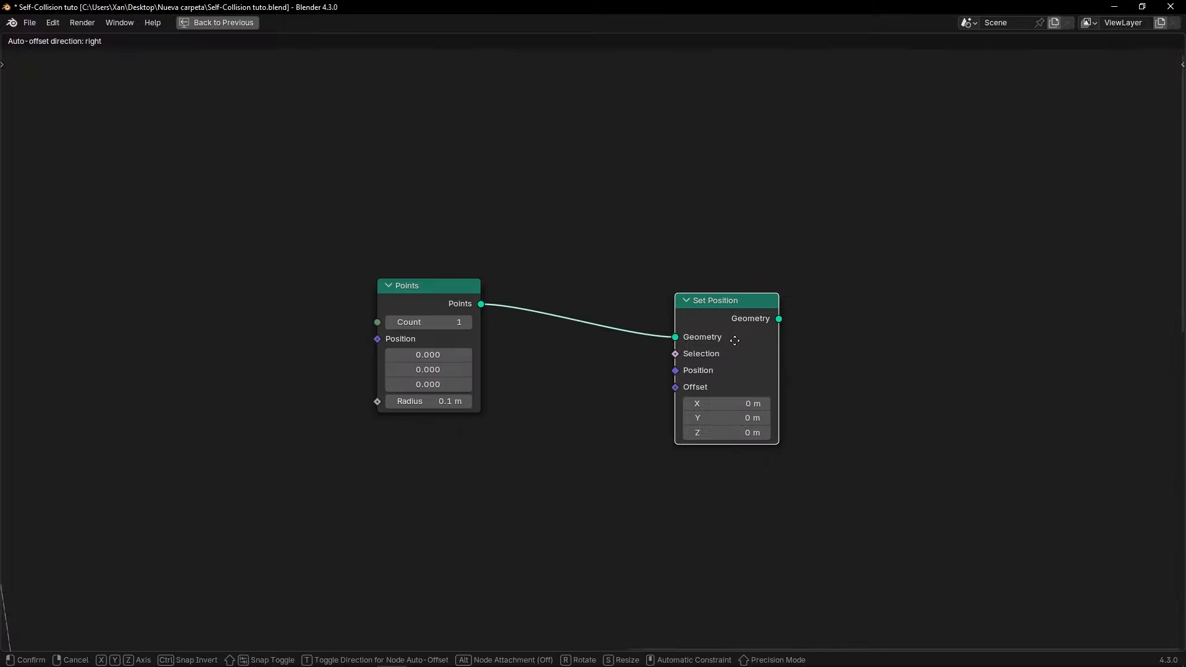
pyautogui.click(748, 318)
# Step: Preview the new Set Position output with a Viewer node, restore the split layout and move the Viewer beside Set Position
pyautogui.keyDown('ctrl'); pyautogui.keyDown('shift'); pyautogui.click(748, 317); pyautogui.keyUp('shift'); pyautogui.keyUp('ctrl')
pyautogui.hotkey('ctrl', 'space')
pyautogui.press('g')
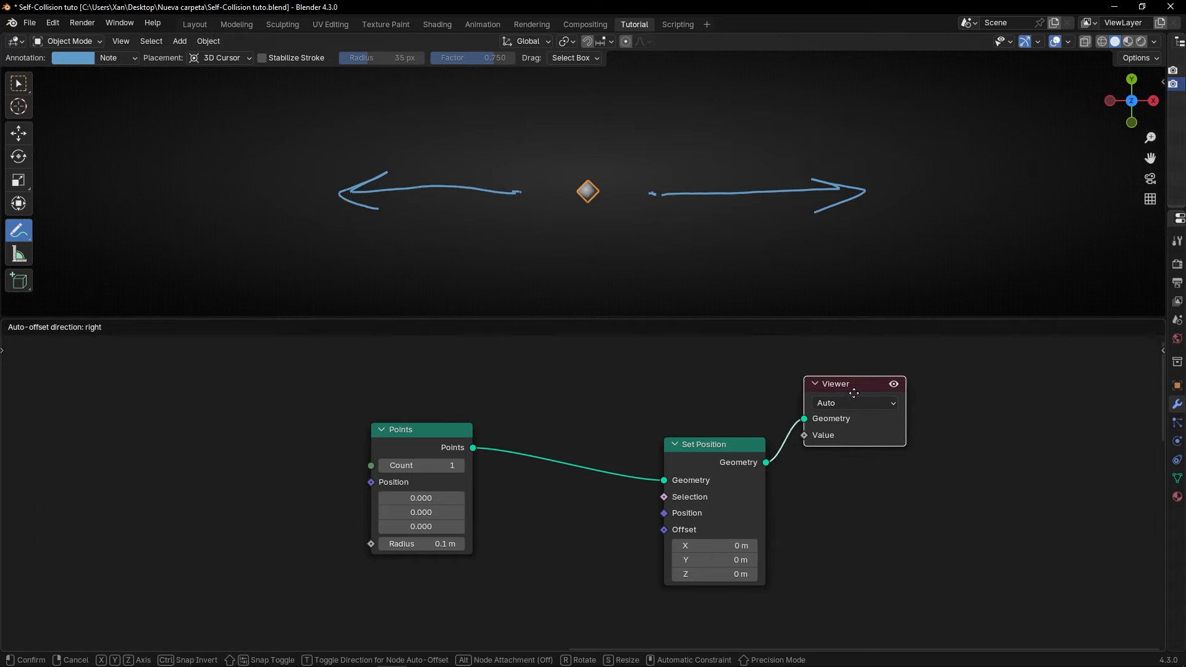
pyautogui.click(854, 433)
# Step: Erase the two arrow annotations and show the grid in the 3D viewport
pyautogui.keyDown('ctrl'); pyautogui.moveTo(837, 222); pyautogui.dragTo(266, 201); pyautogui.keyUp('ctrl')
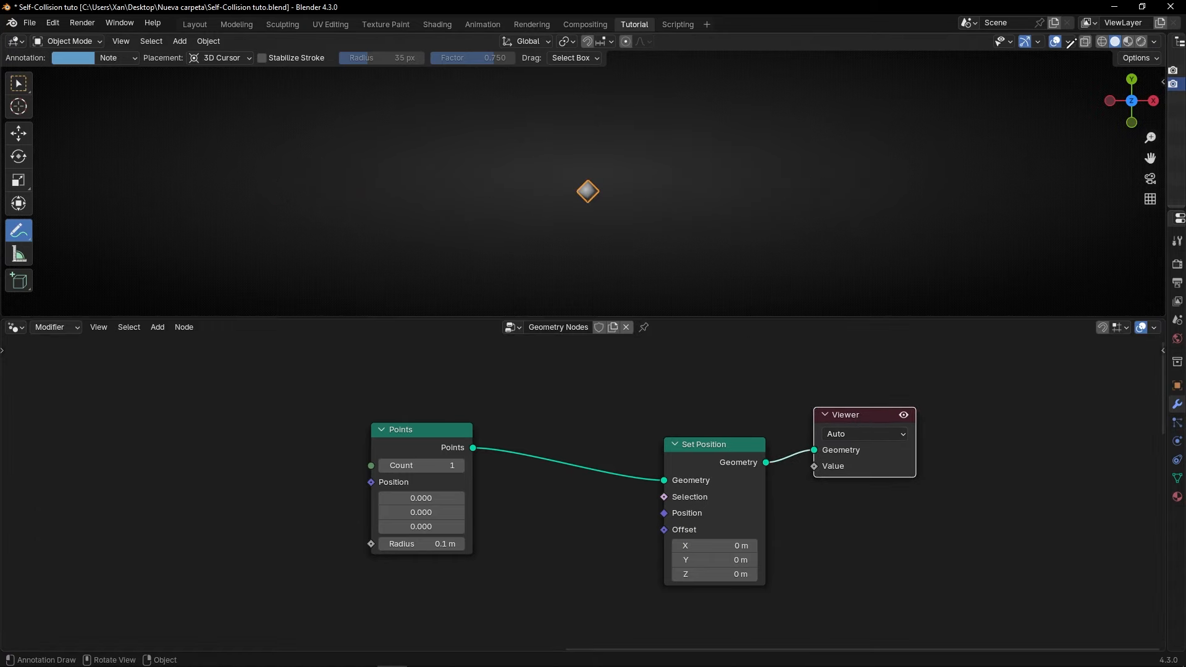
pyautogui.click(1069, 41)
pyautogui.click(996, 108)
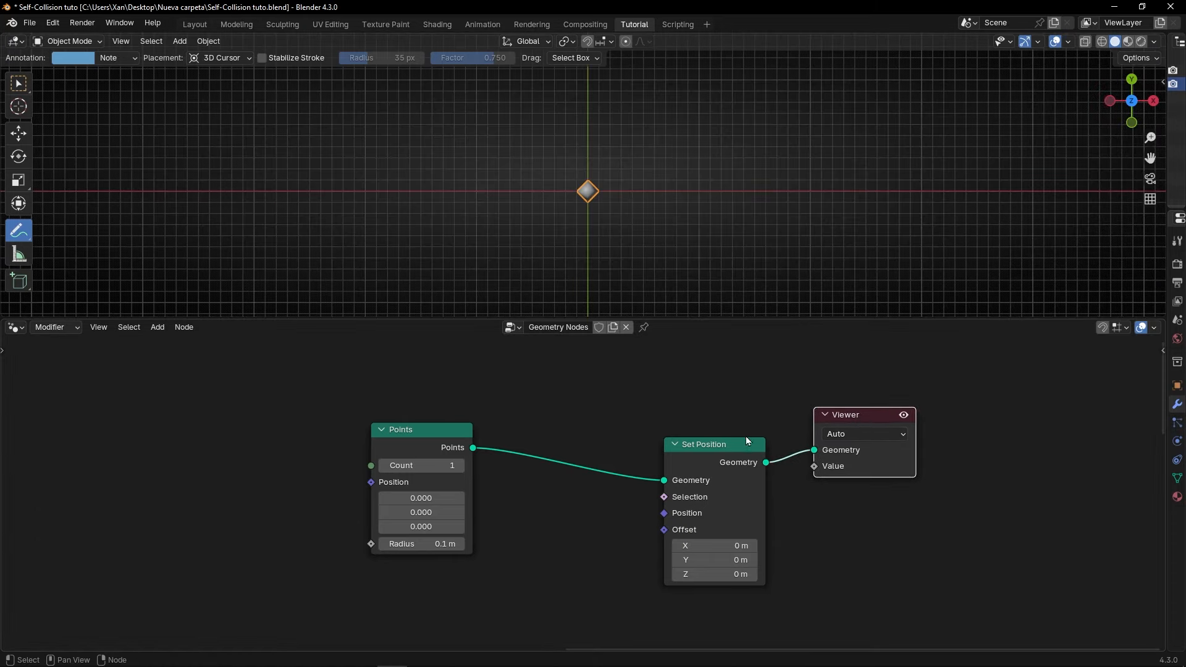
# Step: Space out the Points, Set Position and Viewer nodes, leaving room before Set Position
pyautogui.moveTo(720, 437); pyautogui.dragTo(636, 392, button='middle')
pyautogui.moveTo(636, 392); pyautogui.dragTo(625, 375)
pyautogui.moveTo(775, 374); pyautogui.dragTo(789, 384)
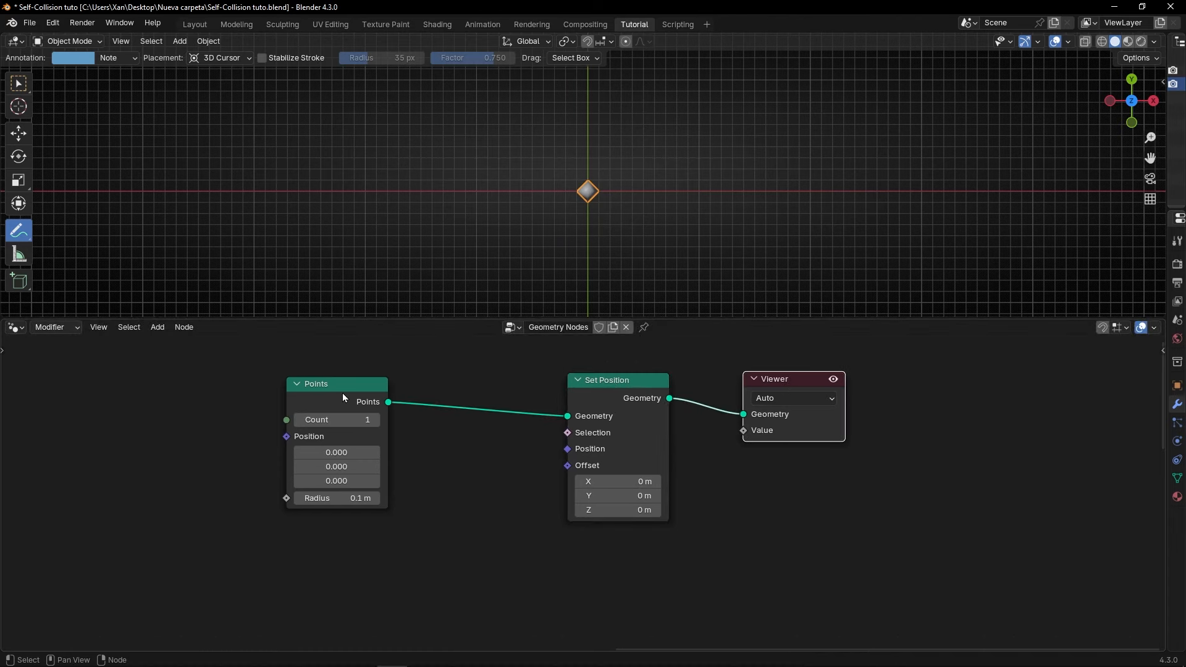
pyautogui.scroll(2, 488, 501)
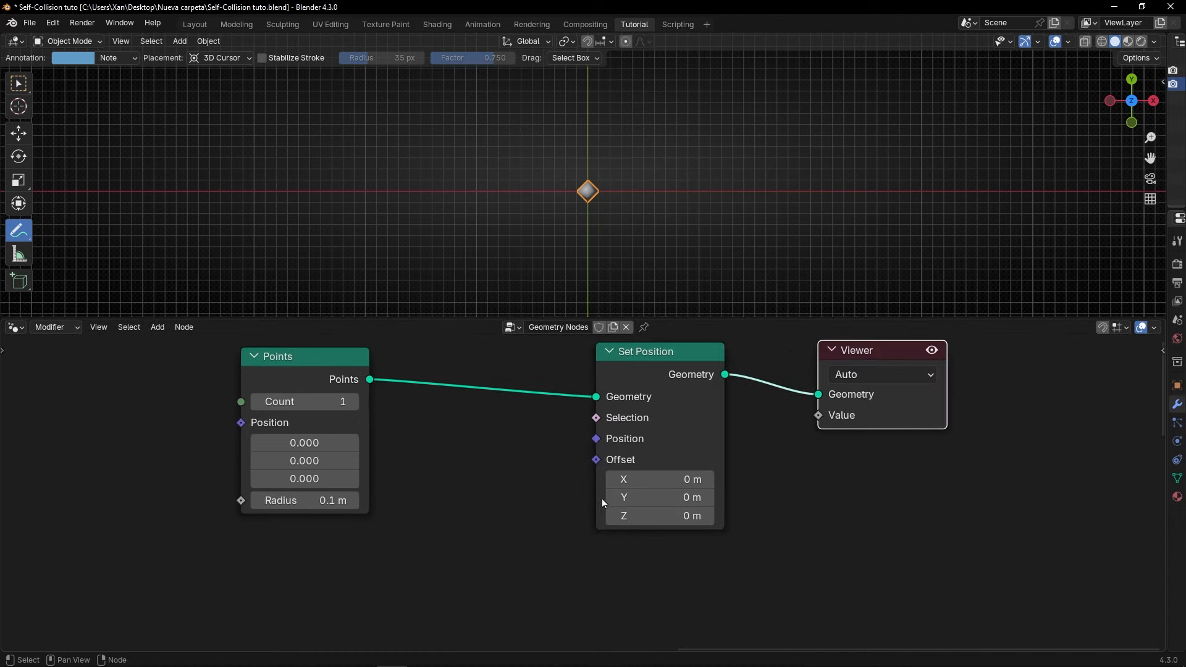
pyautogui.moveTo(245, 376); pyautogui.dragTo(147, 375)
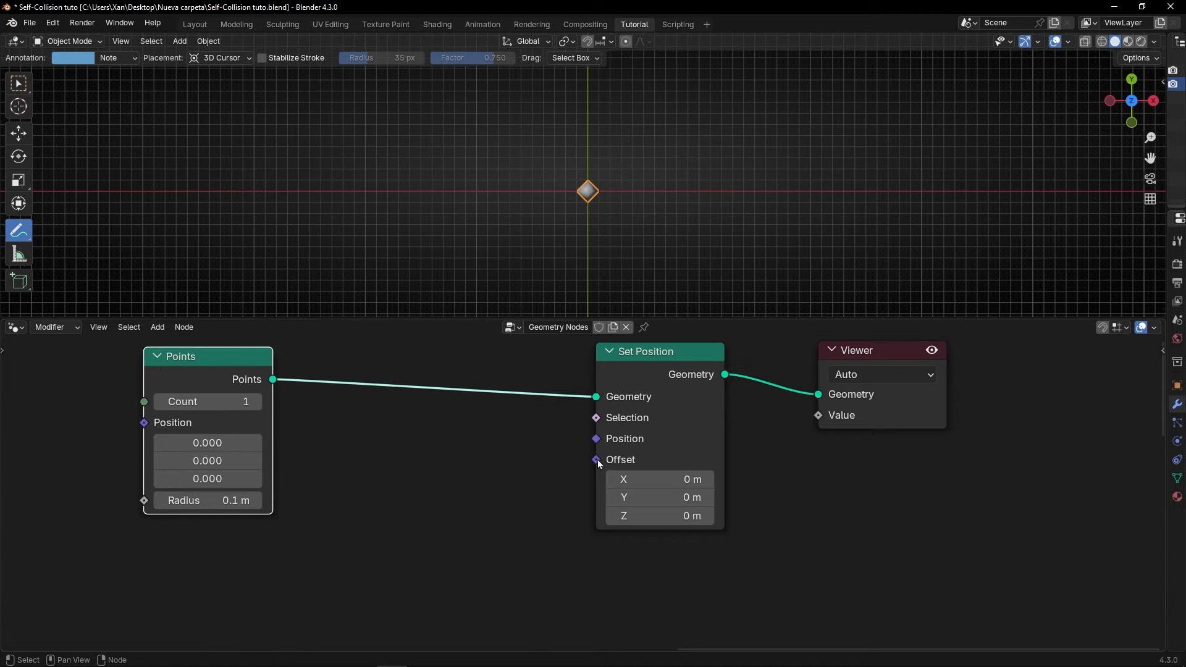
# Step: Add a Vector Math node set to Add and connect it to the Offset of the new Set Position
pyautogui.moveTo(597, 460); pyautogui.dragTo(484, 437)
pyautogui.write('vec')
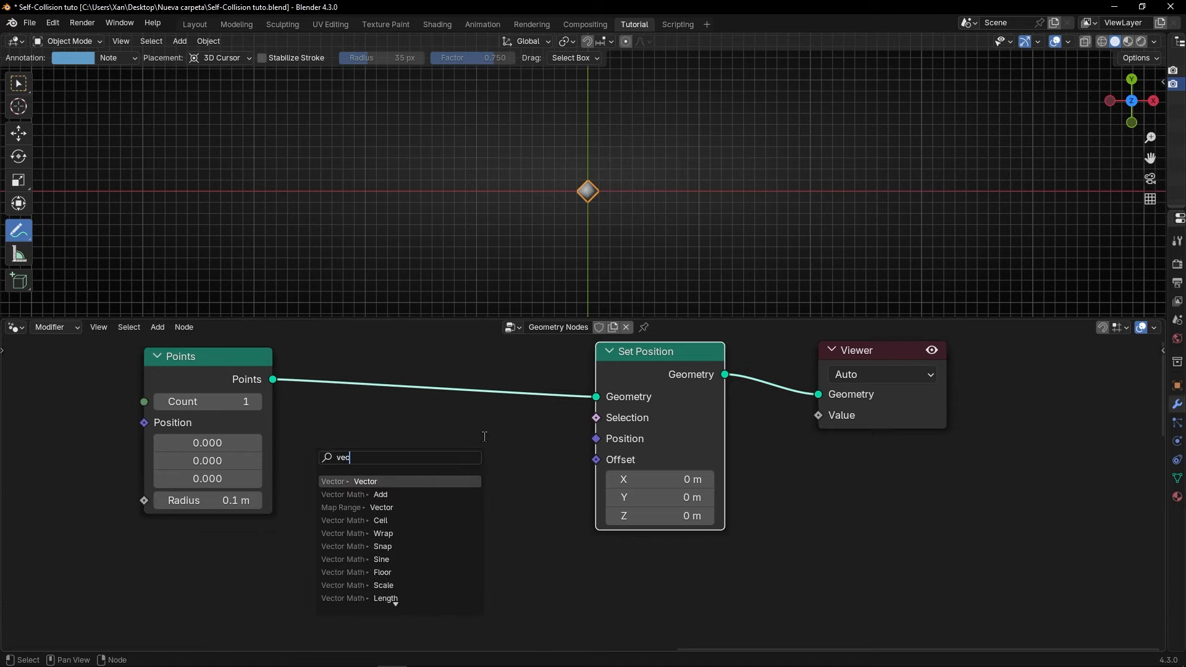
pyautogui.write('tor ma')
pyautogui.press('Return')
pyautogui.click(539, 425)
pyautogui.moveTo(433, 519); pyautogui.dragTo(445, 492, button='middle')
pyautogui.scroll(-1, 433, 470)
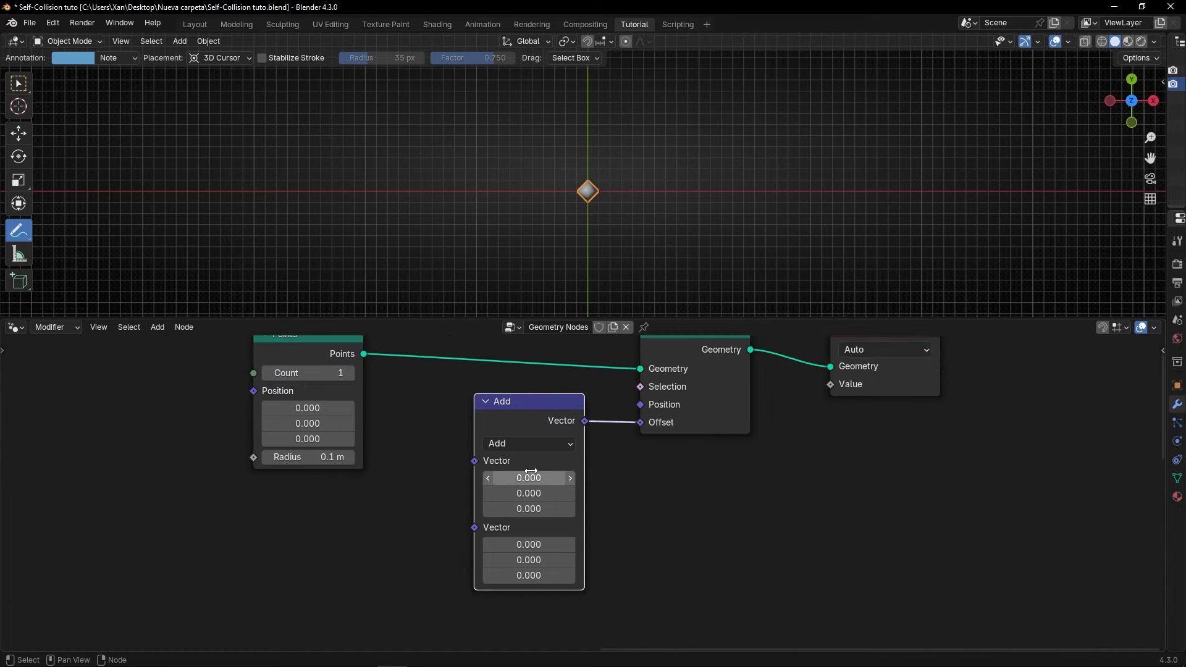
# Step: Set the Add node's first vector X to 1 and annotate the movement from the origin with a rightward arrow labelled 1
pyautogui.scroll(2, 527, 423)
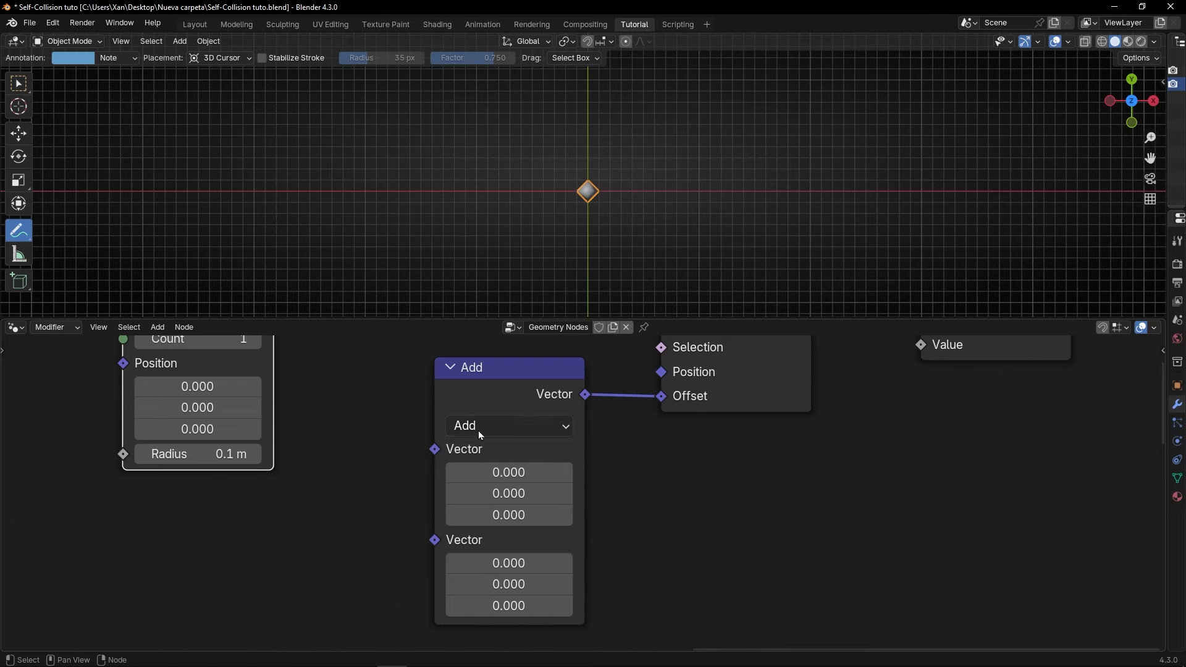
pyautogui.click(502, 469)
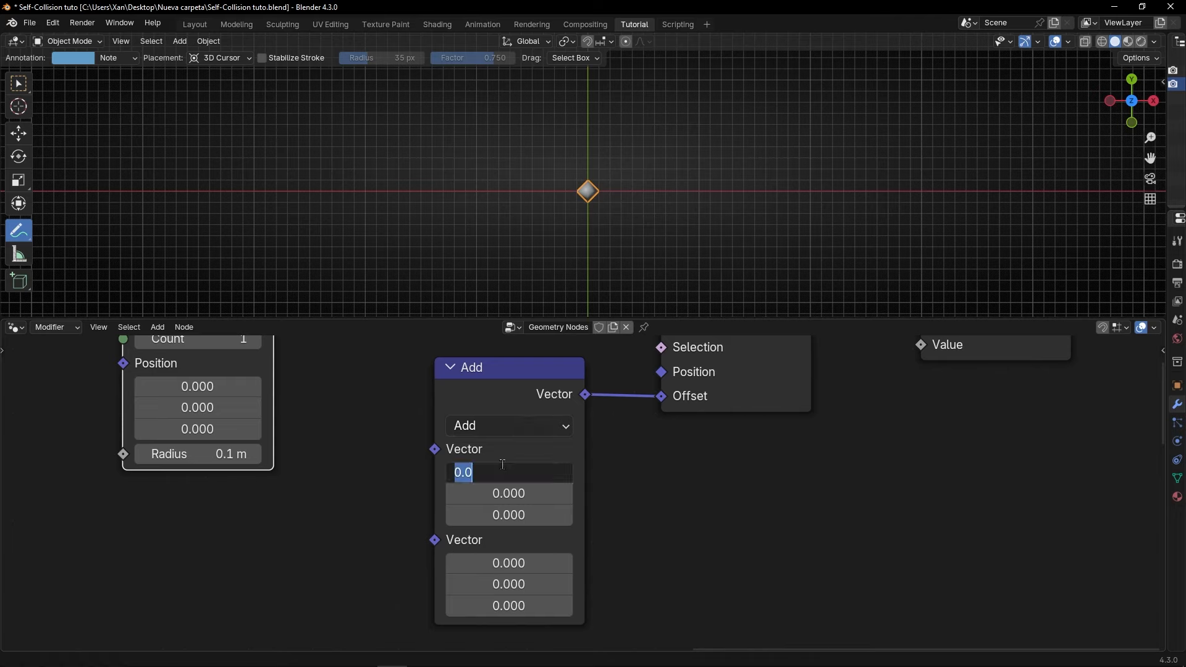
pyautogui.write('1')
pyautogui.press('Return')
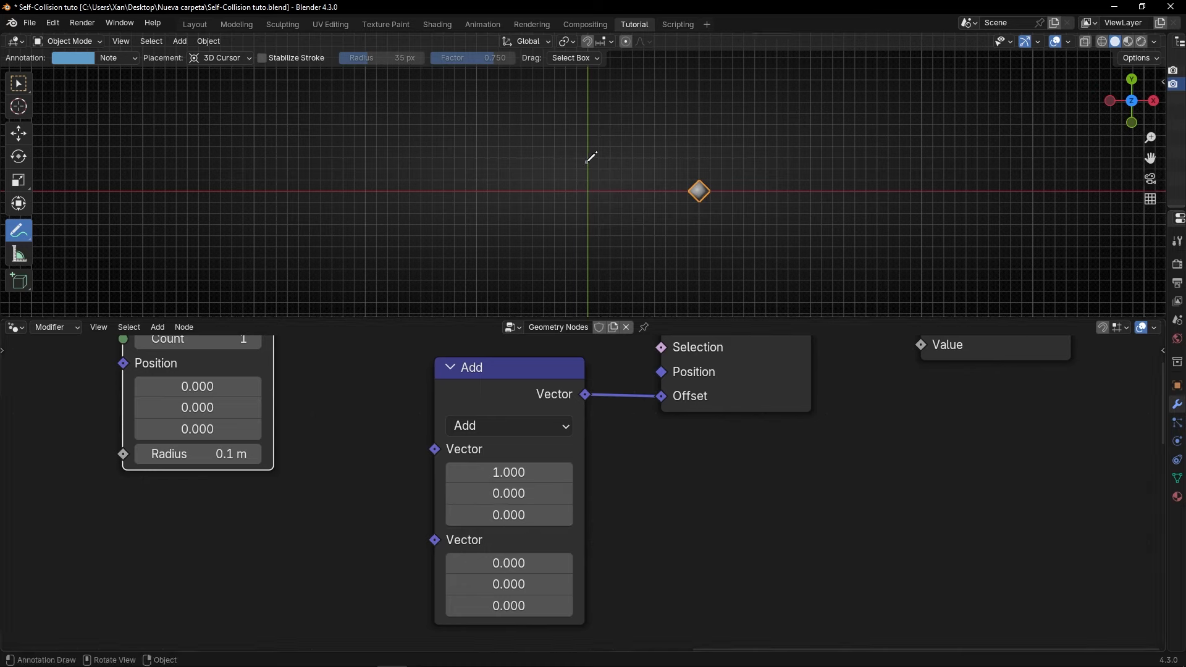
pyautogui.moveTo(587, 161)
pyautogui.mouseDown()
pyautogui.moveTo(709, 157)
pyautogui.moveTo(702, 171)
pyautogui.mouseUp()
pyautogui.moveTo(620, 131); pyautogui.dragTo(647, 144)
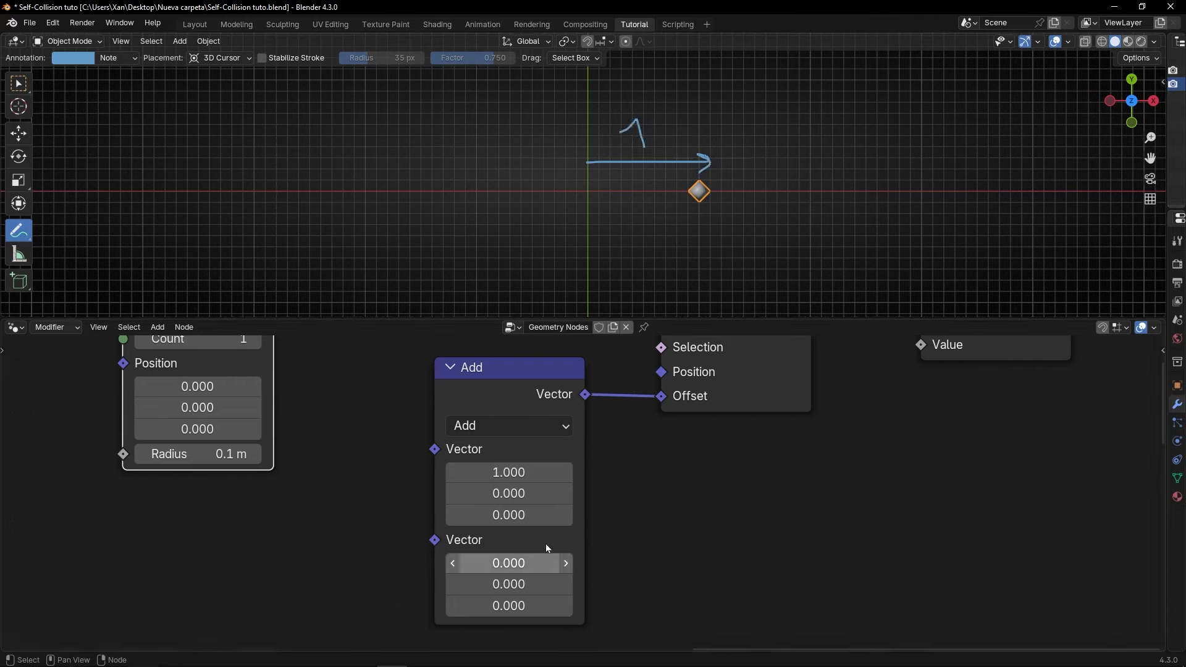
# Step: Set the X component of the Add node's second vector to -1
pyautogui.click(494, 557)
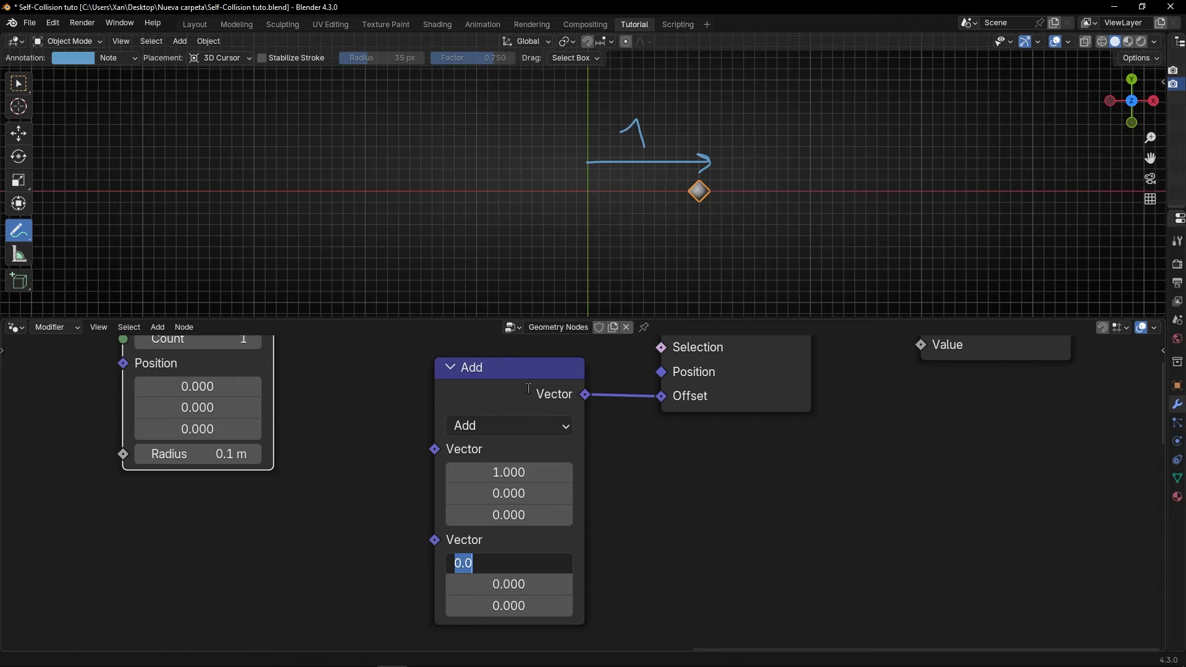
pyautogui.write('-1')
pyautogui.press('Return')
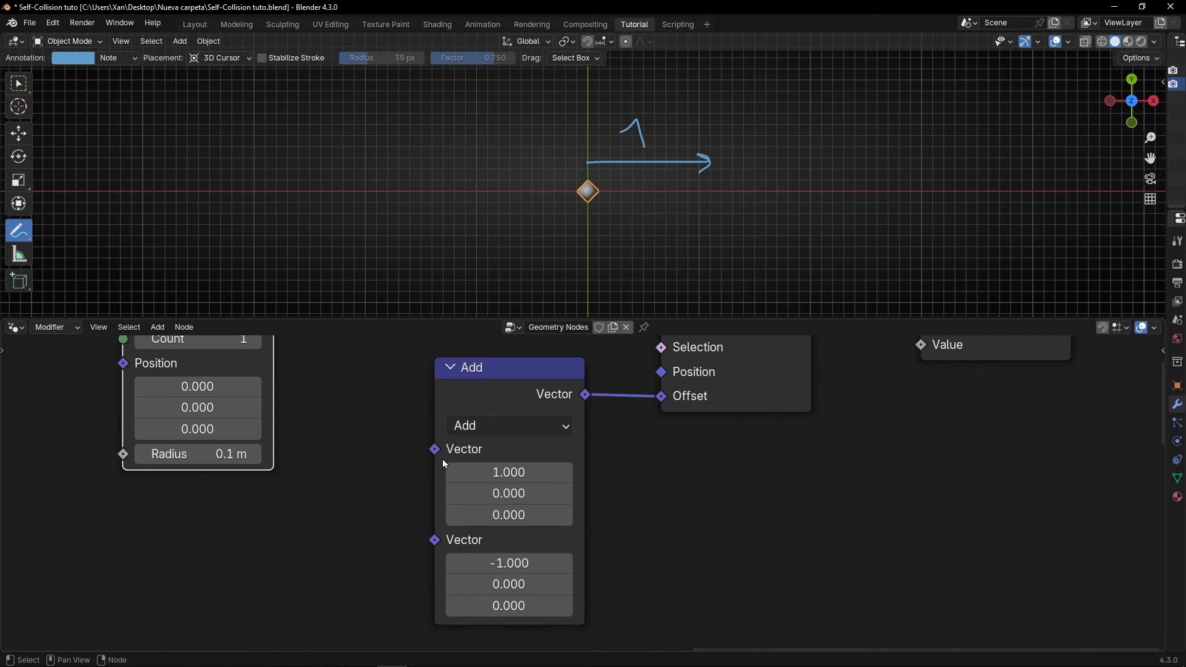
# Step: Annotate the sum with a plus sign, a leftward arrow labelled -1 and an arrow path that goes out and returns to the origin
pyautogui.moveTo(721, 114)
pyautogui.mouseDown()
pyautogui.moveTo(720, 139)
pyautogui.moveTo(708, 129)
pyautogui.mouseUp()
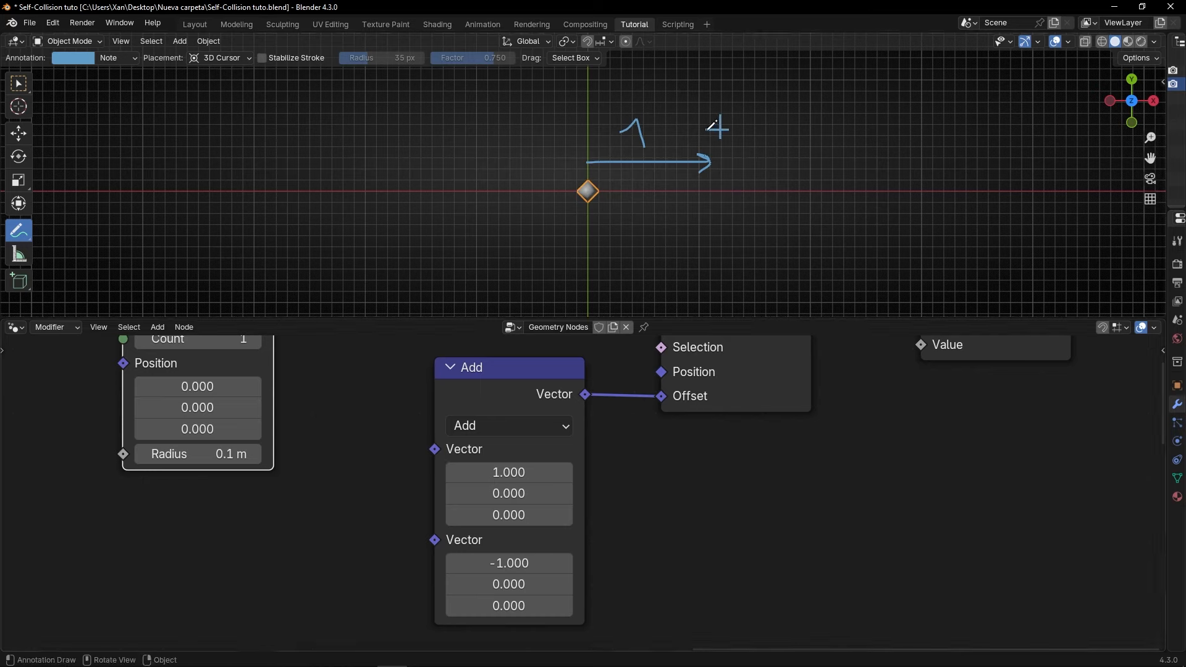
pyautogui.moveTo(847, 164)
pyautogui.mouseDown()
pyautogui.moveTo(736, 162)
pyautogui.moveTo(753, 177)
pyautogui.mouseUp()
pyautogui.moveTo(761, 132); pyautogui.dragTo(798, 140)
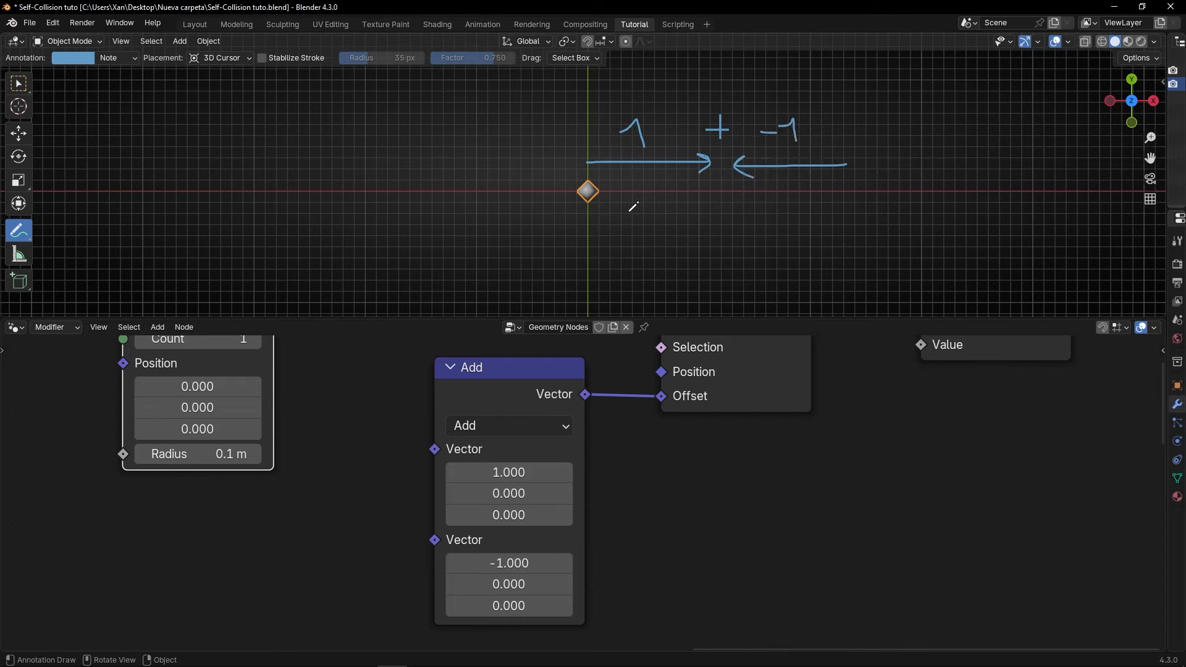
pyautogui.moveTo(605, 200)
pyautogui.mouseDown()
pyautogui.moveTo(703, 201)
pyautogui.moveTo(702, 219)
pyautogui.moveTo(591, 219)
pyautogui.moveTo(607, 235)
pyautogui.mouseUp()
# Step: Erase the return-path arrow and the plus sign's vertical stroke, and change the Add node's operation to Subtract
pyautogui.moveTo(555, 399); pyautogui.dragTo(565, 395)
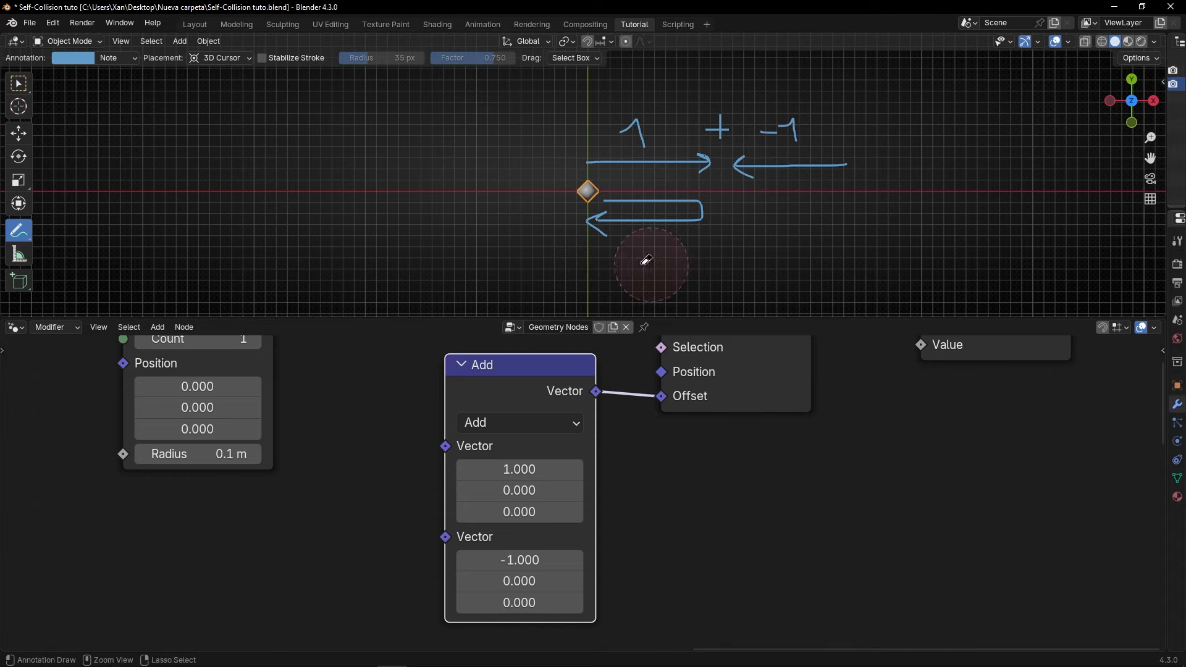
pyautogui.moveTo(556, 233)
pyautogui.keyDown('ctrl'); pyautogui.mouseDown()
pyautogui.moveTo(684, 212)
pyautogui.moveTo(634, 213)
pyautogui.mouseUp(); pyautogui.keyUp('ctrl')
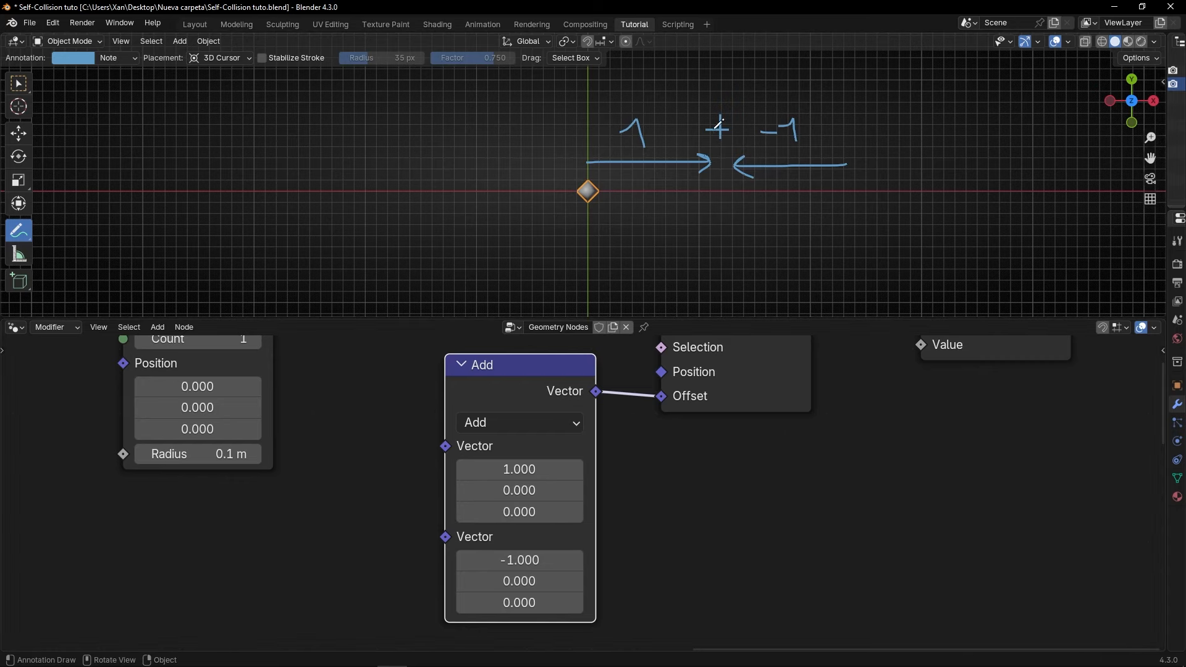
pyautogui.moveTo(719, 122)
pyautogui.keyDown('ctrl'); pyautogui.mouseDown()
pyautogui.moveTo(710, 105)
pyautogui.moveTo(732, 128)
pyautogui.mouseUp(); pyautogui.keyUp('ctrl')
pyautogui.click(510, 425)
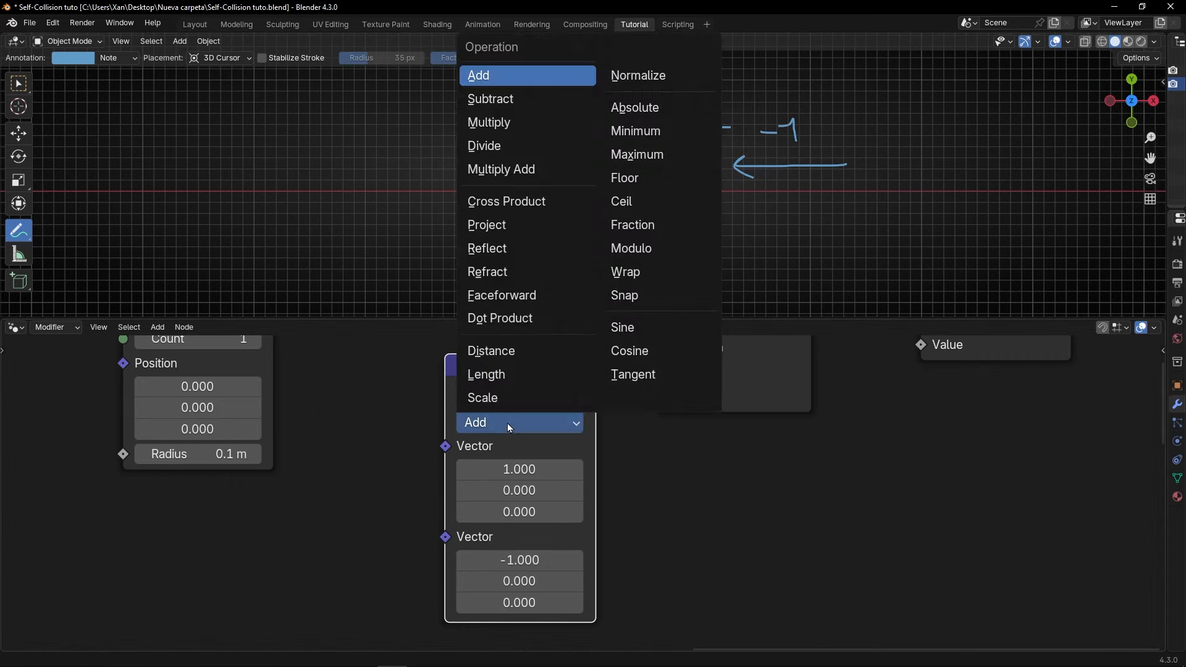
pyautogui.click(511, 105)
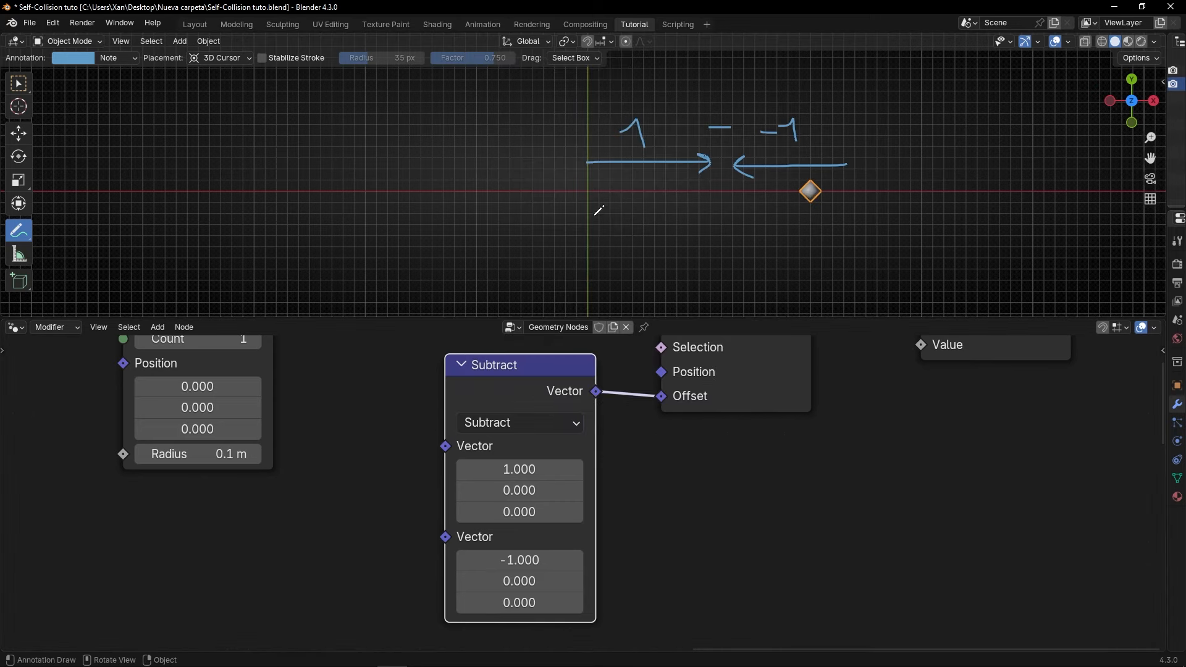
# Step: Draw an arrow from the origin to the displaced point and compare the Add operation with Subtract, ending on Subtract
pyautogui.moveTo(592, 215); pyautogui.dragTo(822, 214)
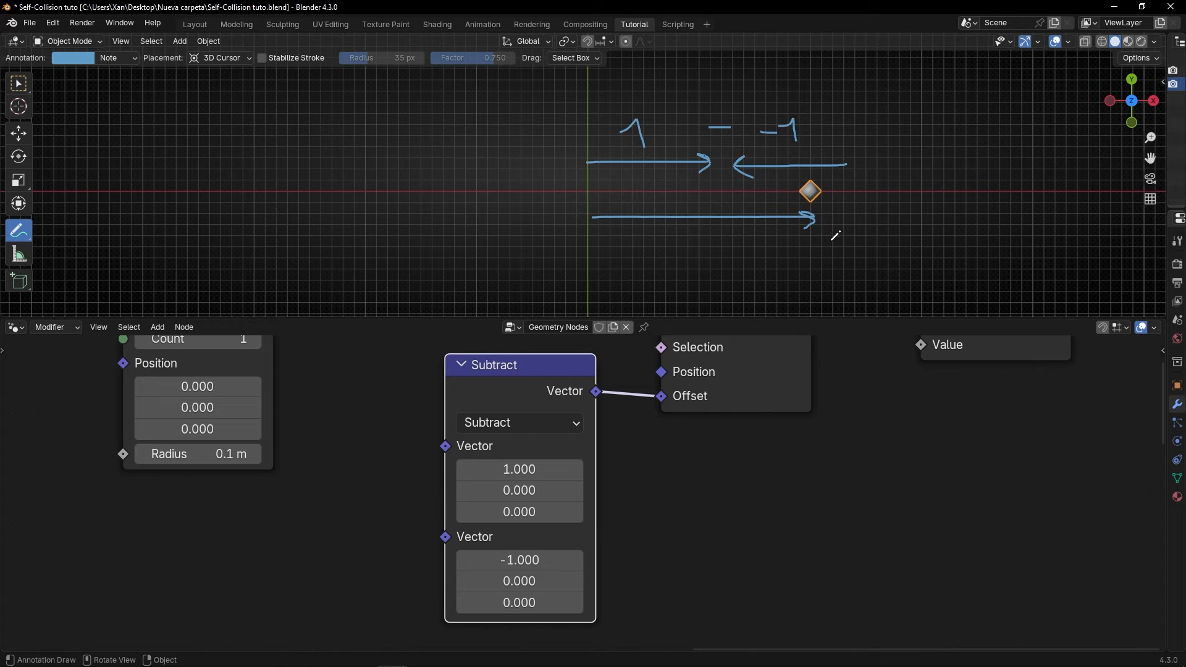
pyautogui.click(517, 427)
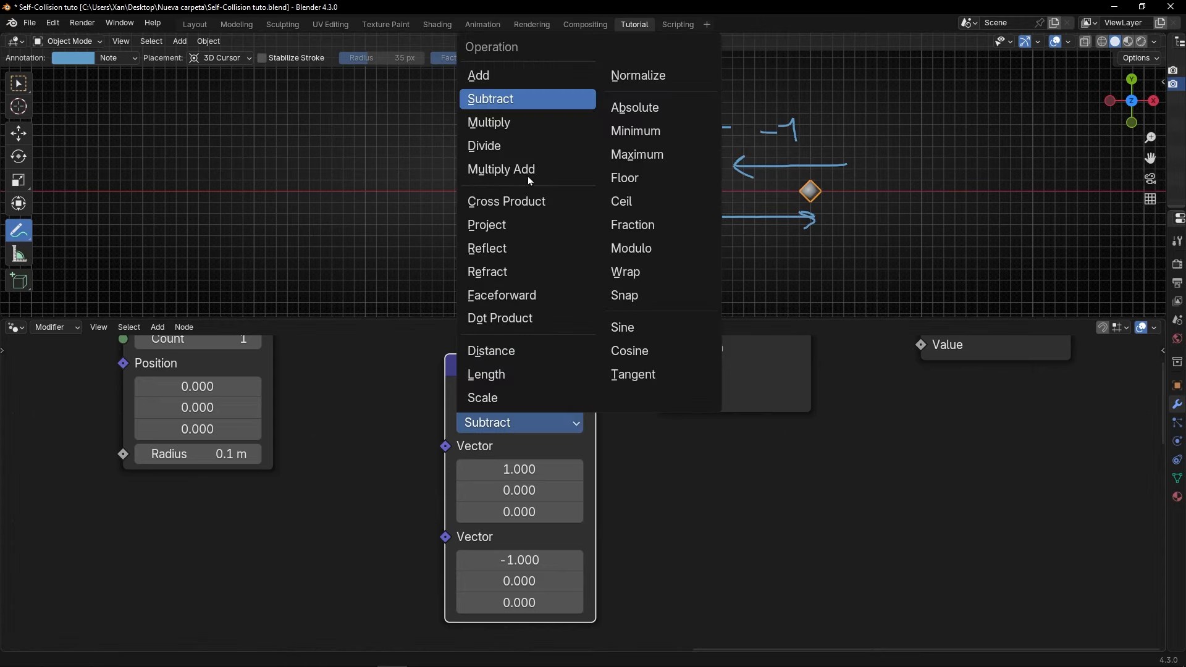
pyautogui.click(519, 75)
pyautogui.click(519, 424)
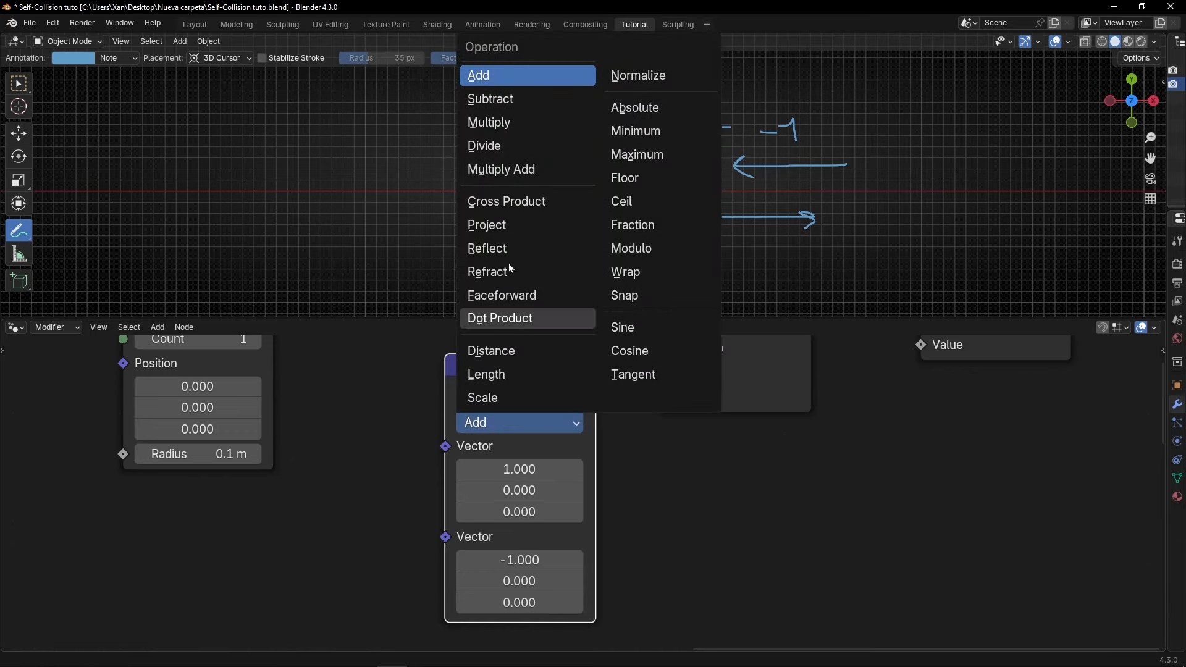
pyautogui.click(518, 100)
# Step: Erase all the viewport annotations and set the Subtract node's first vector X to 0.5
pyautogui.moveTo(582, 237)
pyautogui.keyDown('ctrl'); pyautogui.mouseDown()
pyautogui.moveTo(667, 249)
pyautogui.moveTo(728, 175)
pyautogui.moveTo(706, 251)
pyautogui.moveTo(629, 232)
pyautogui.mouseUp(); pyautogui.keyUp('ctrl')
pyautogui.click(516, 476)
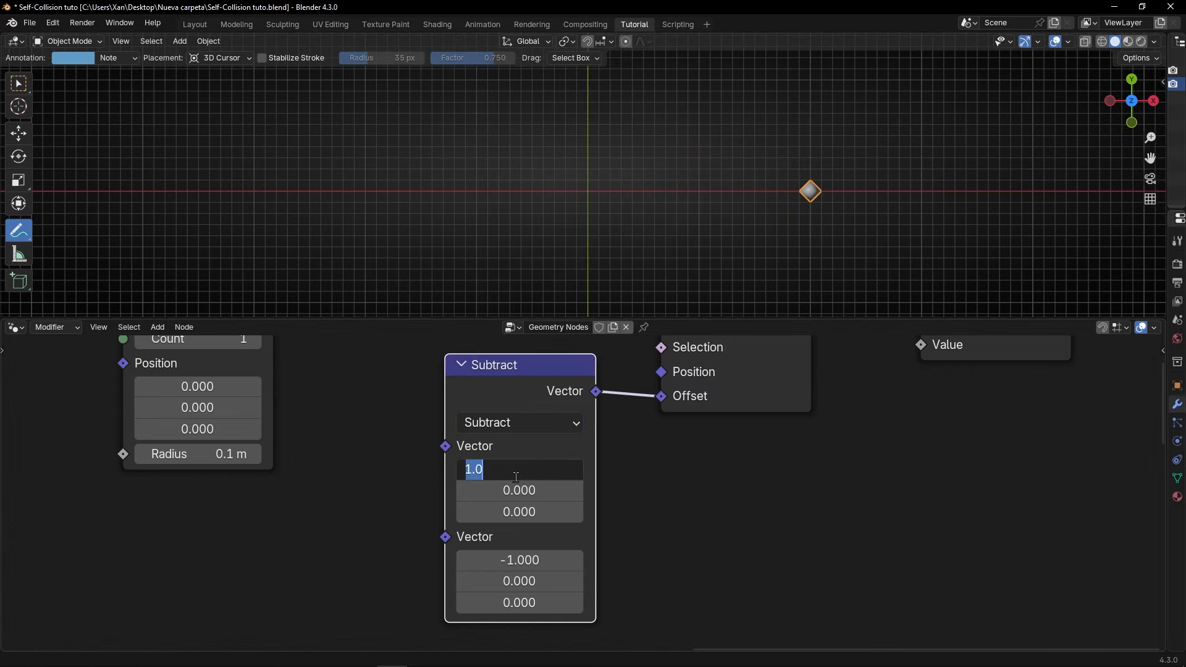
pyautogui.write('0.5')
pyautogui.press('Return')
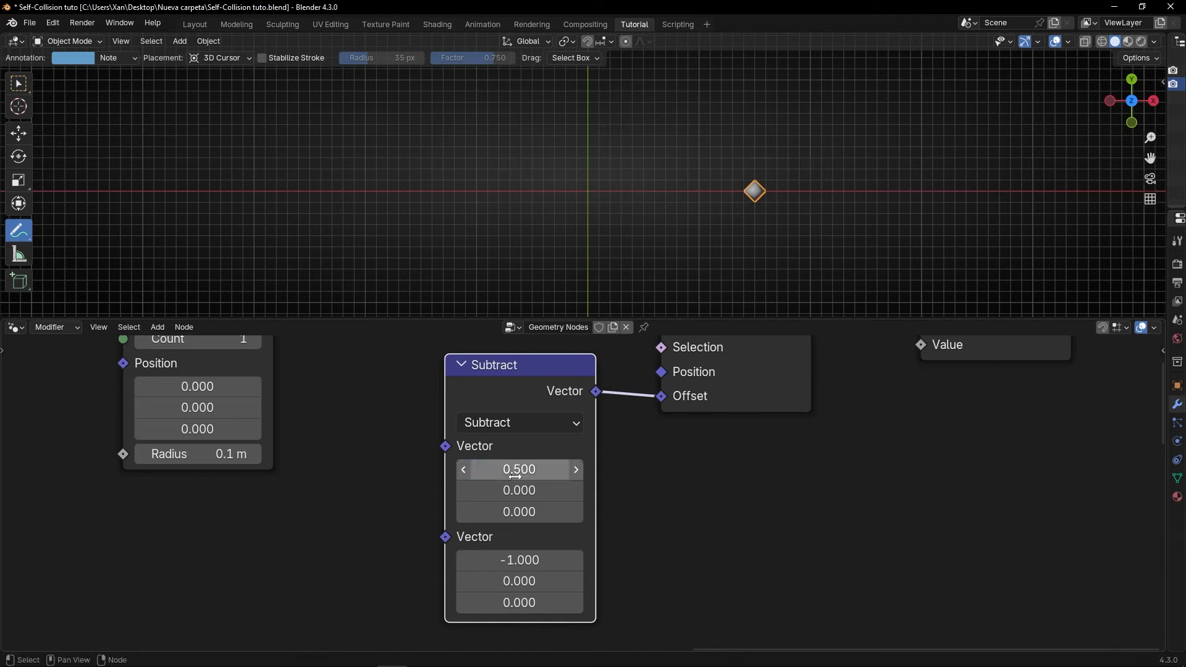
# Step: Try -0.5 as the Subtract node's second vector X, then set it to 0
pyautogui.click(520, 561)
pyautogui.write('-0.5')
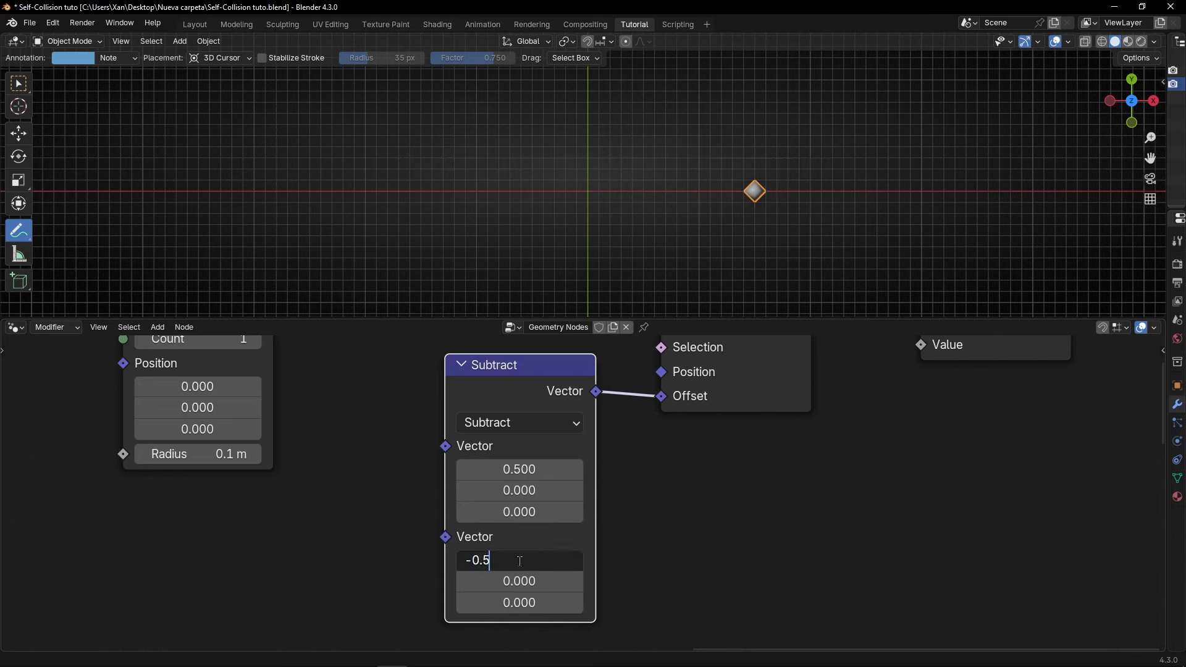
pyautogui.press('Return')
pyautogui.click(520, 561)
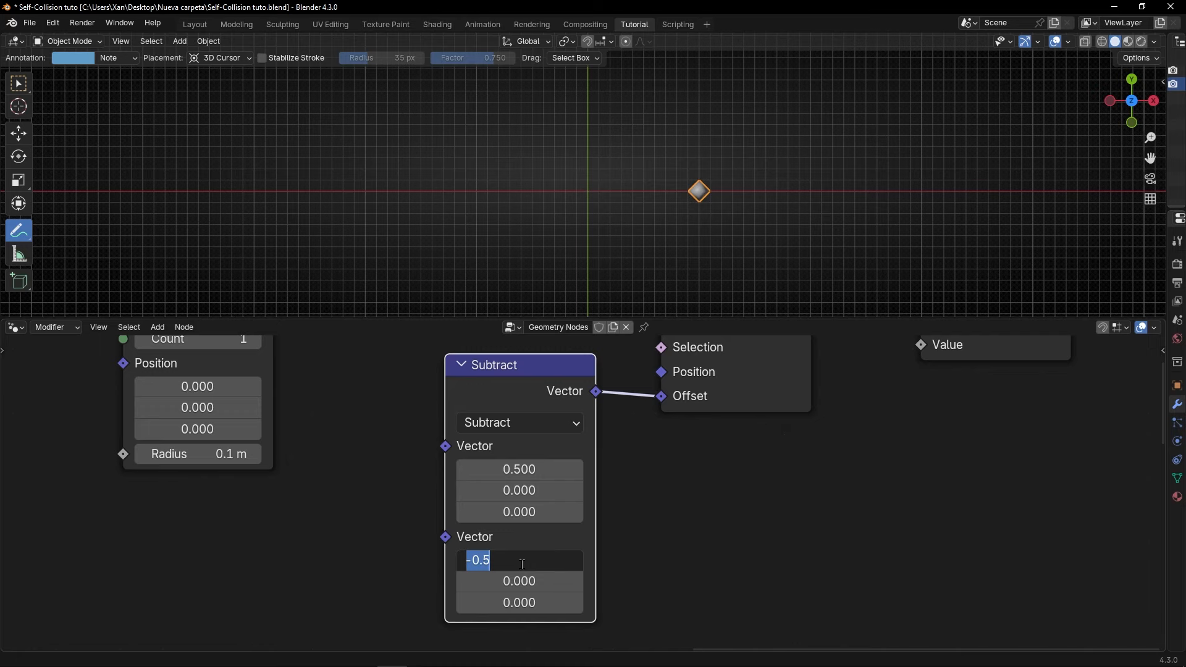
pyautogui.write('0')
pyautogui.press('Return')
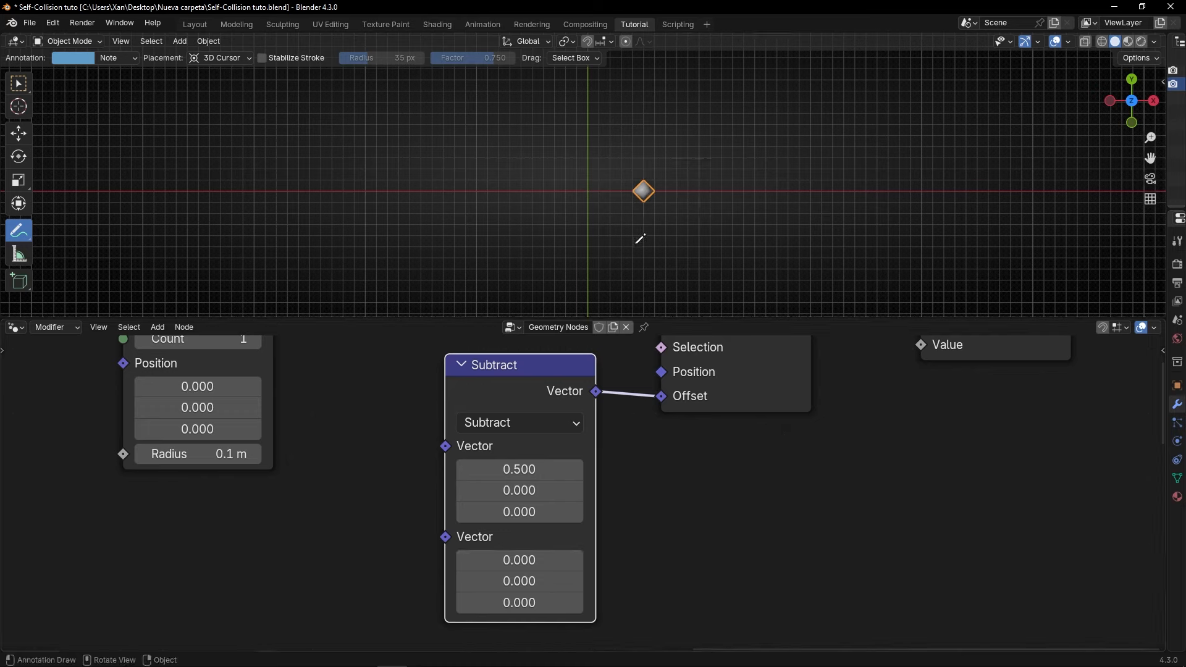
# Step: Annotate a circle around the displaced point and a second, slightly overlapping circle with a centre mark on its negative X side
pyautogui.moveTo(686, 127)
pyautogui.mouseDown()
pyautogui.moveTo(587, 214)
pyautogui.moveTo(710, 172)
pyautogui.moveTo(679, 137)
pyautogui.mouseUp()
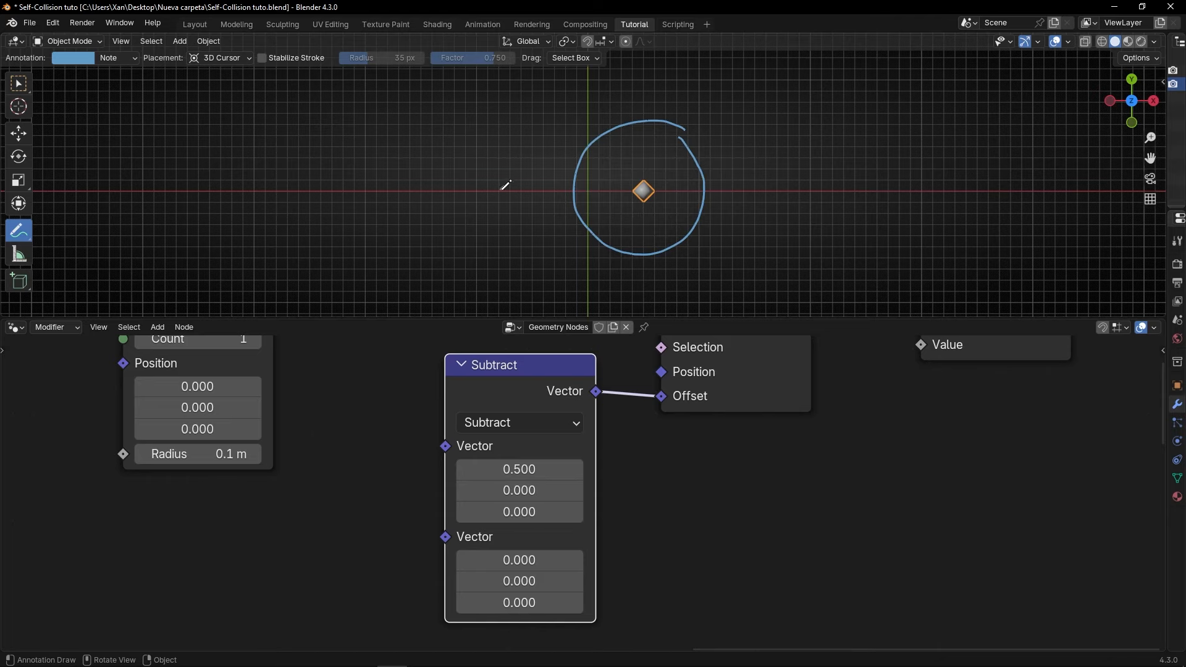
pyautogui.moveTo(503, 185); pyautogui.dragTo(523, 189)
pyautogui.moveTo(580, 145)
pyautogui.mouseDown()
pyautogui.moveTo(555, 222)
pyautogui.moveTo(580, 162)
pyautogui.mouseUp()
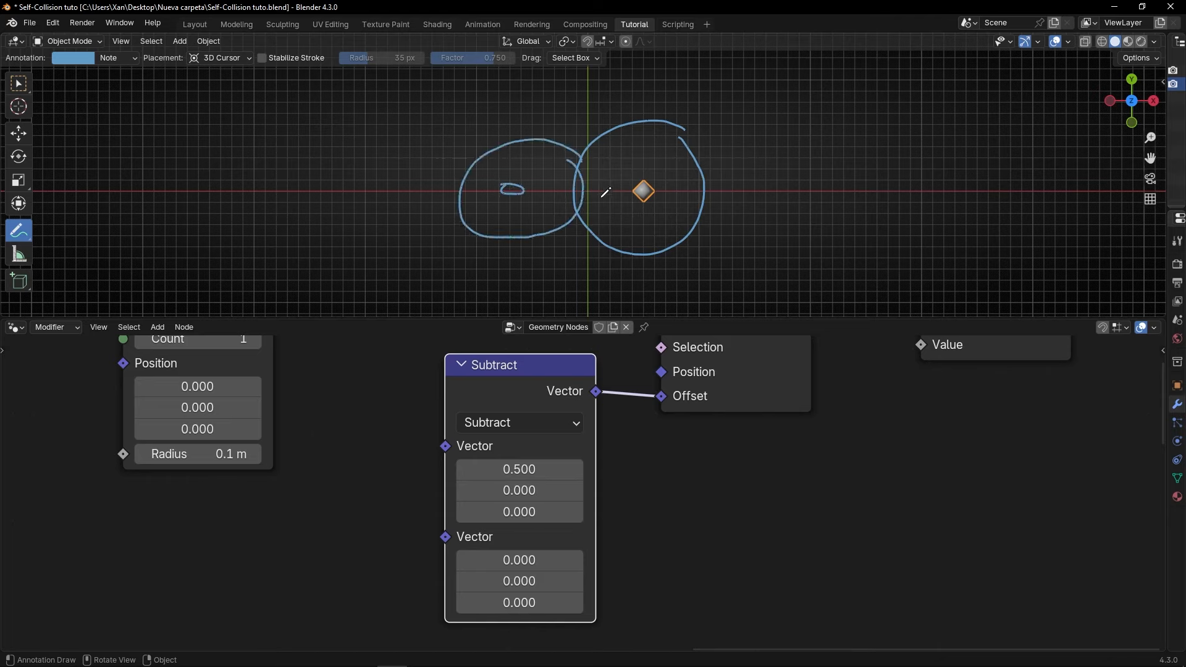
# Step: Set the Subtract node's second vector X to -0.5 and annotate an outward arrow from each circle's centre
pyautogui.click(524, 560)
pyautogui.write('-0.5')
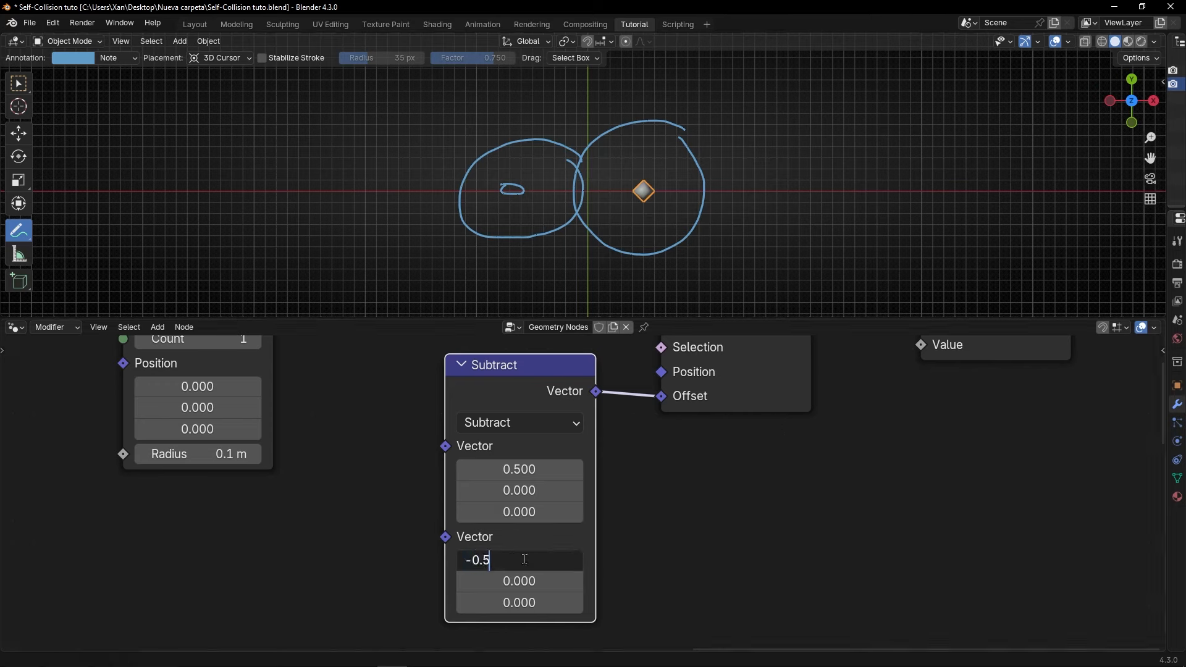
pyautogui.press('Return')
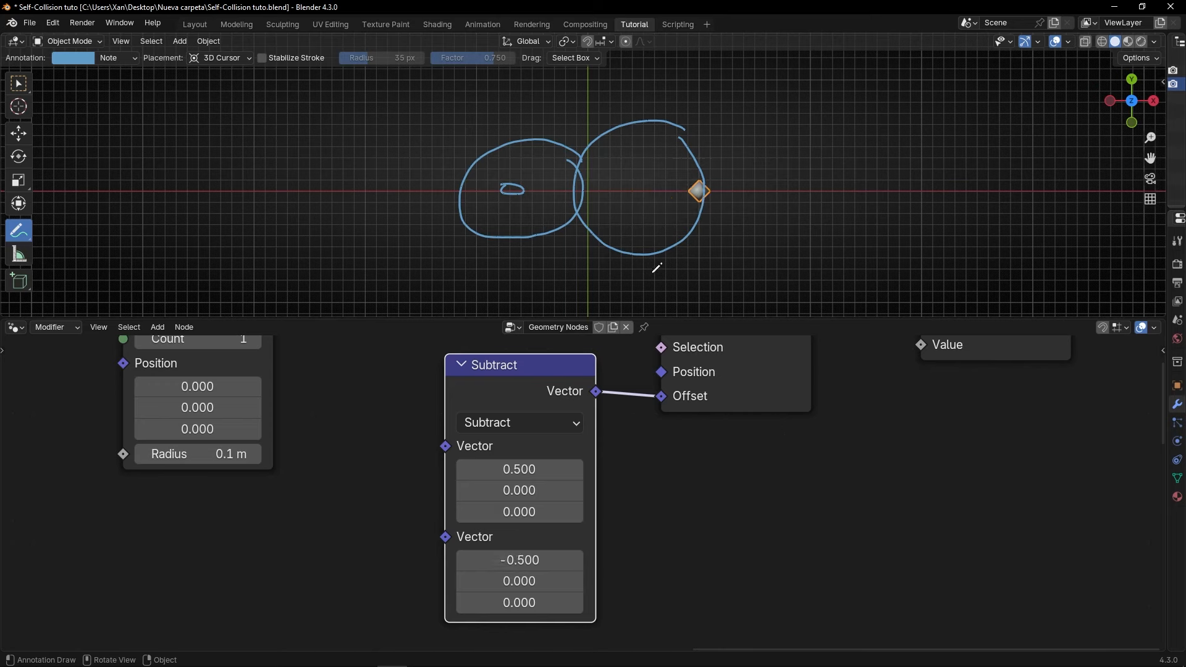
pyautogui.moveTo(646, 189)
pyautogui.mouseDown()
pyautogui.moveTo(726, 181)
pyautogui.moveTo(735, 196)
pyautogui.mouseUp()
pyautogui.moveTo(523, 185)
pyautogui.mouseDown()
pyautogui.moveTo(419, 193)
pyautogui.moveTo(426, 206)
pyautogui.mouseUp()
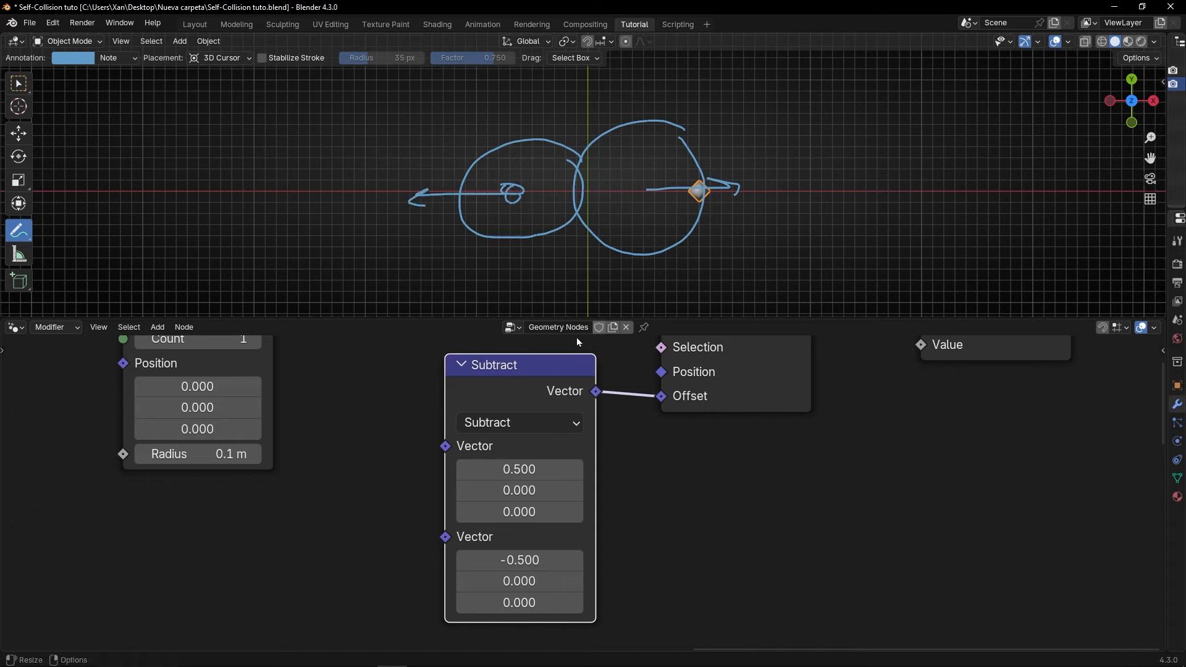
# Step: In the two-circle collision setup, frame the Subtract node and label the frame "Move to opposite direction to closest point"
pyautogui.moveTo(496, 382); pyautogui.dragTo(500, 359)
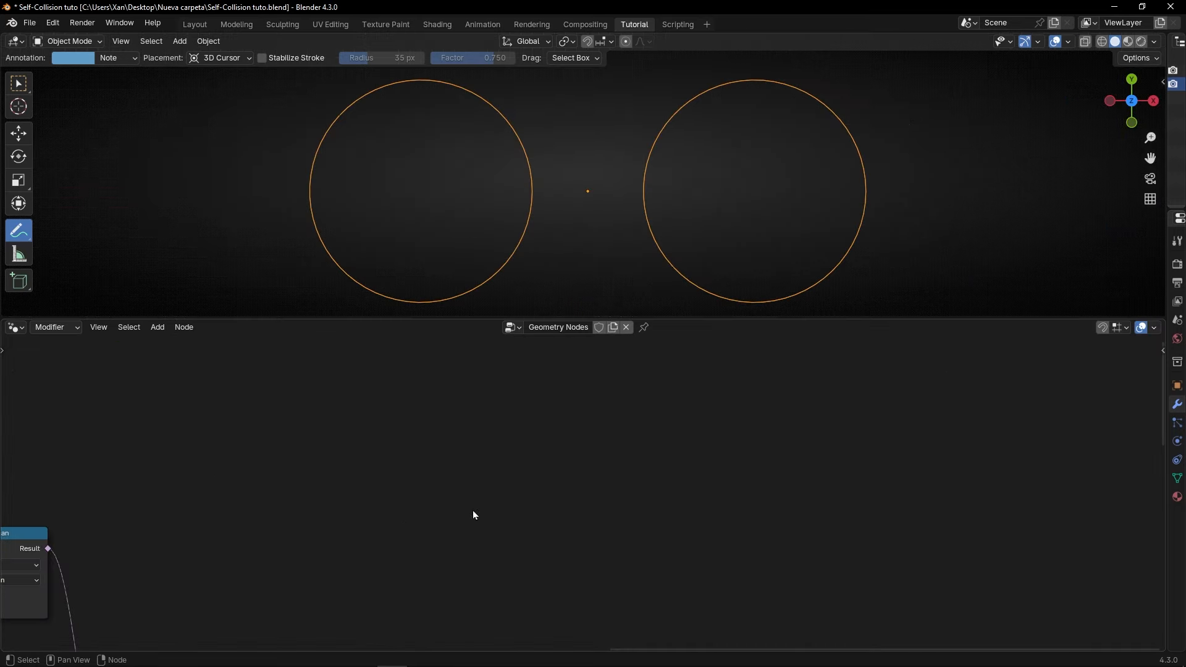
pyautogui.scroll(-5, 473, 511)
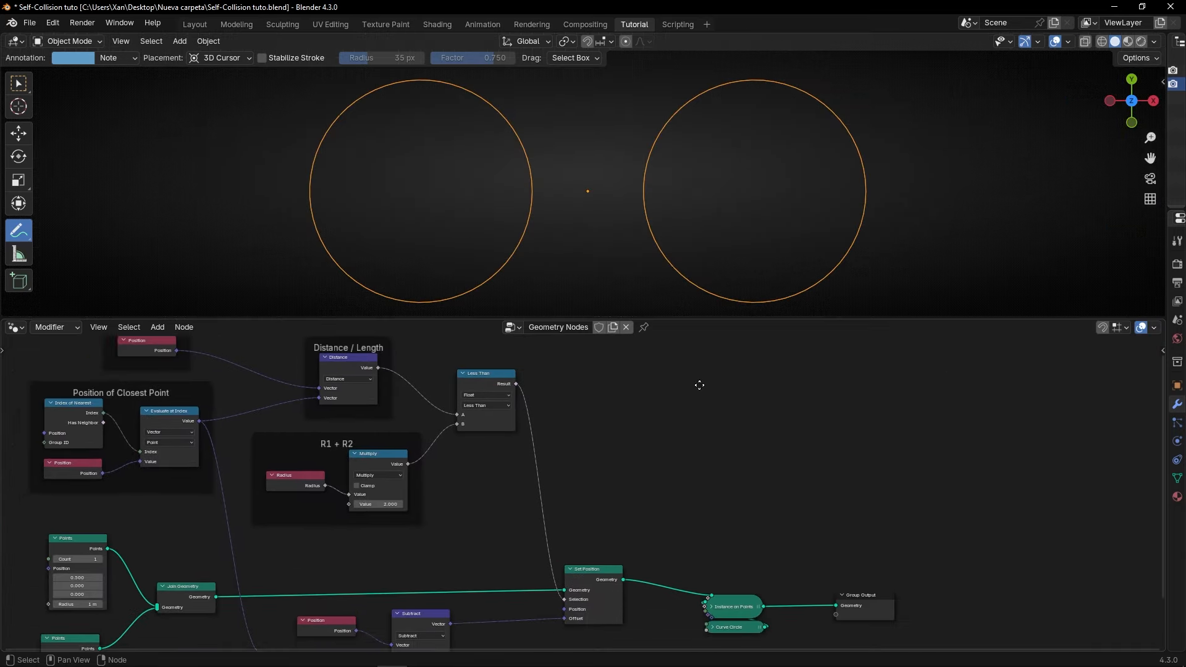
pyautogui.scroll(5, 502, 484)
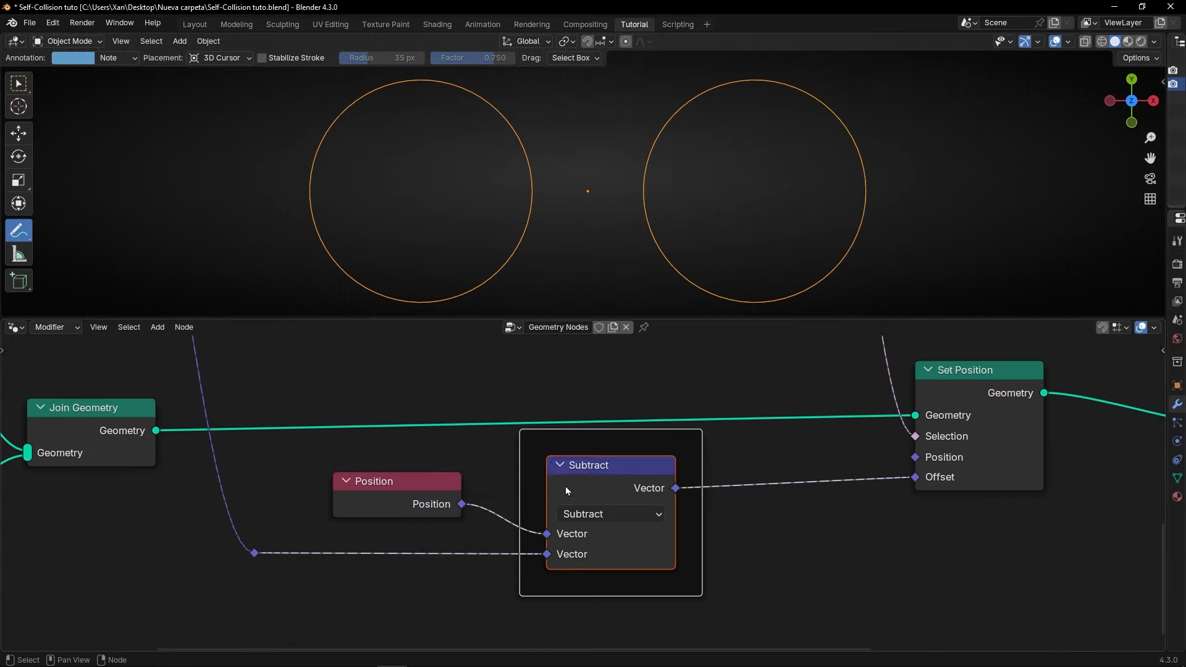
pyautogui.press('F2')
pyautogui.write('Move to opposite direction to closest point')
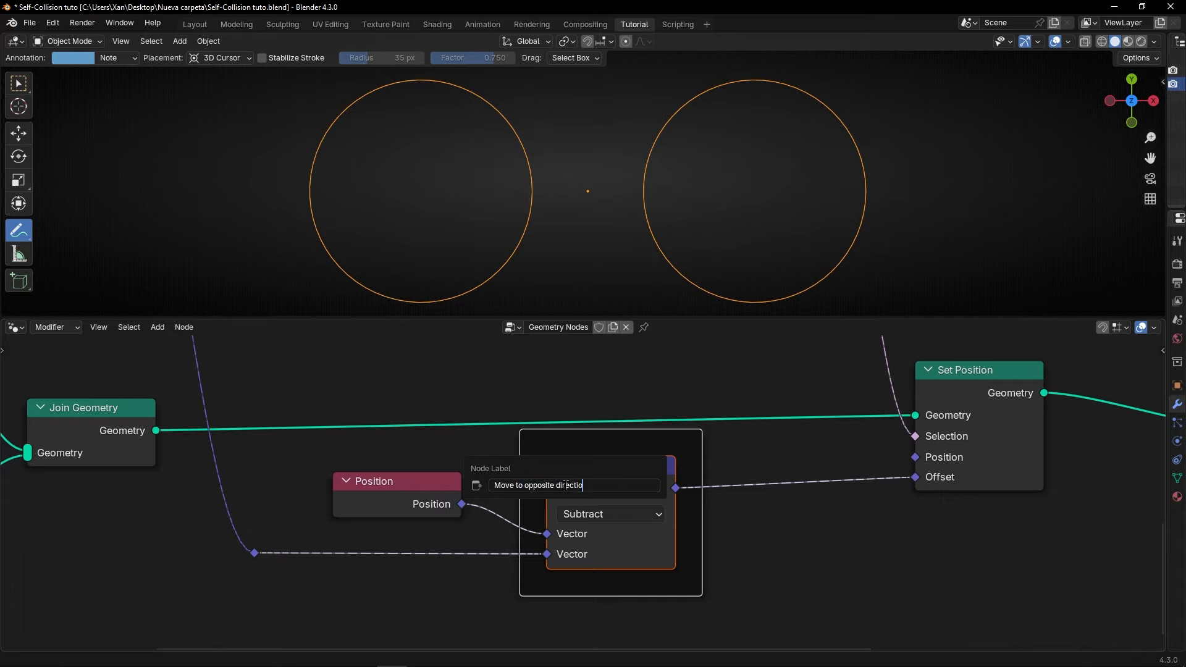
pyautogui.press('Return')
pyautogui.scroll(-2, 565, 487)
pyautogui.scroll(-4, 565, 487)
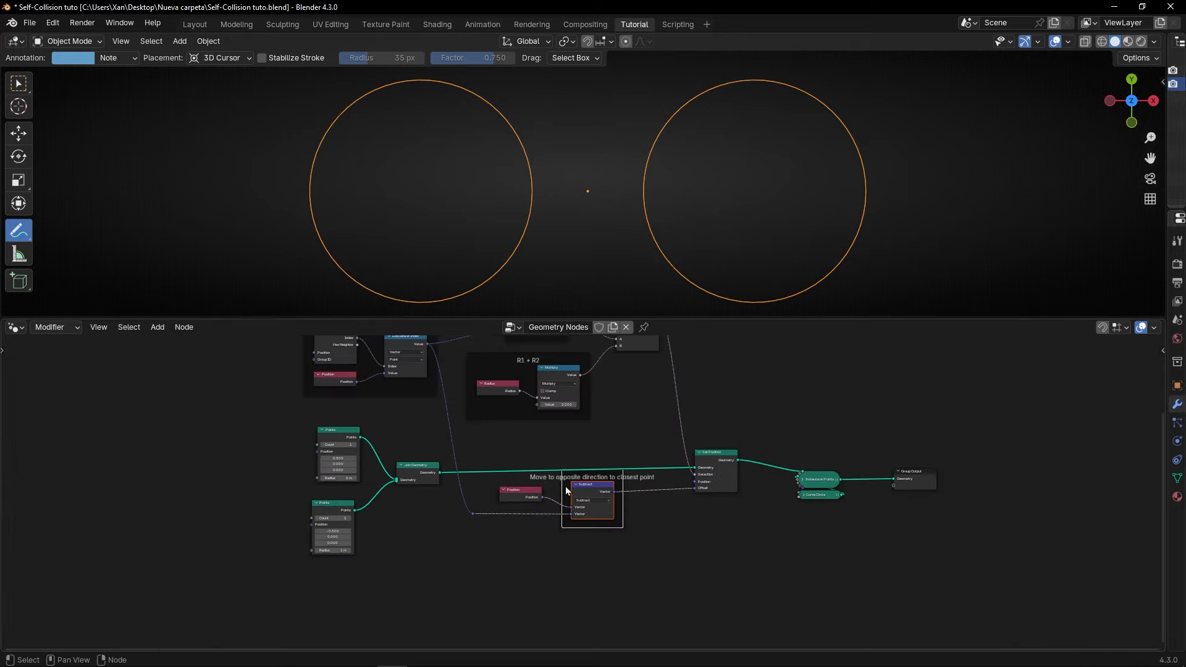
pyautogui.moveTo(566, 487); pyautogui.dragTo(551, 543, button='middle')
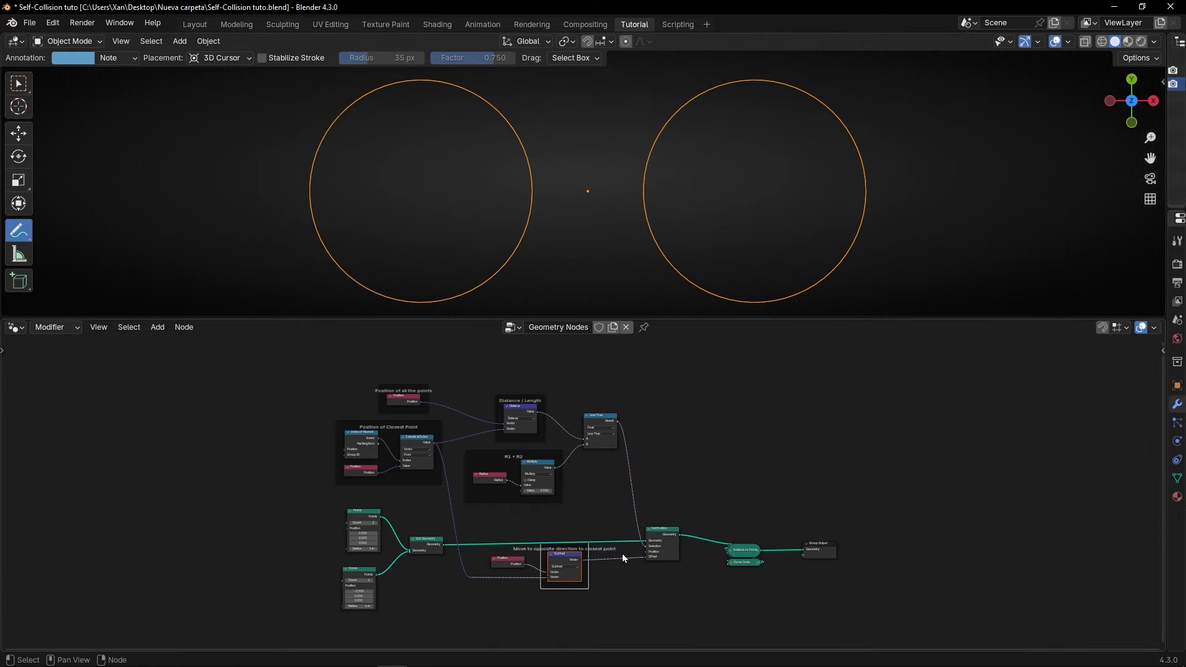
# Step: Insert a Vector Math node set to Scale between the Subtract node and Set Position's Offset
pyautogui.scroll(7, 618, 593)
pyautogui.click(661, 539)
pyautogui.moveTo(661, 539); pyautogui.dragTo(630, 521, button='middle')
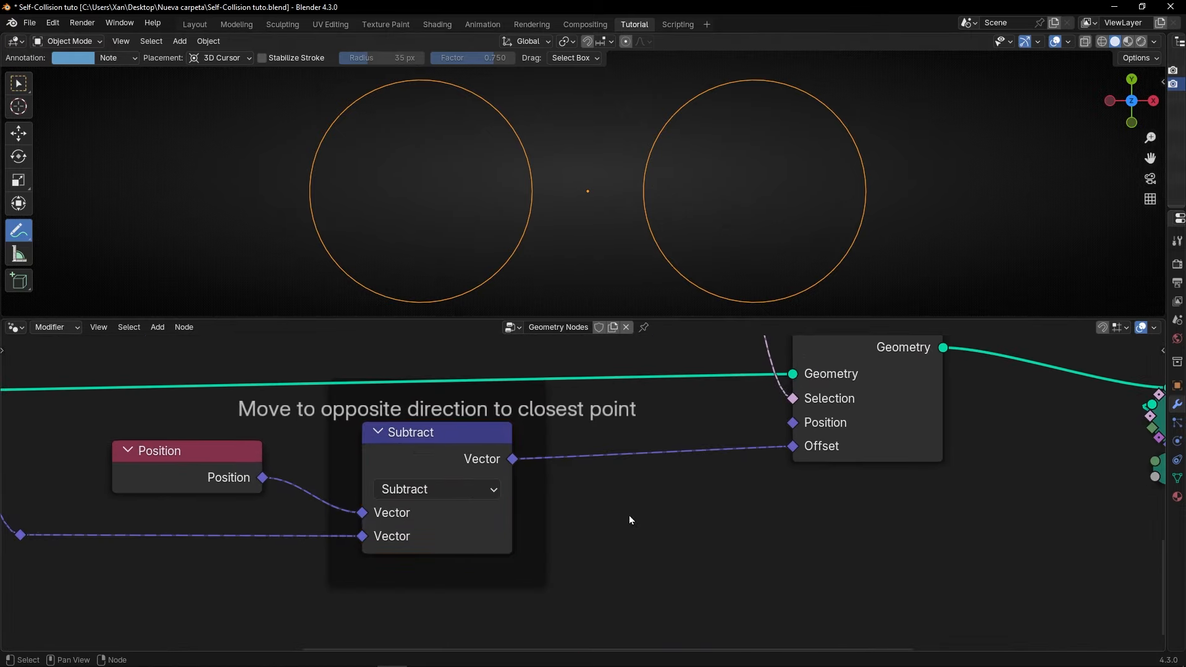
pyautogui.hotkey('shift', 'a')
pyautogui.write('vec')
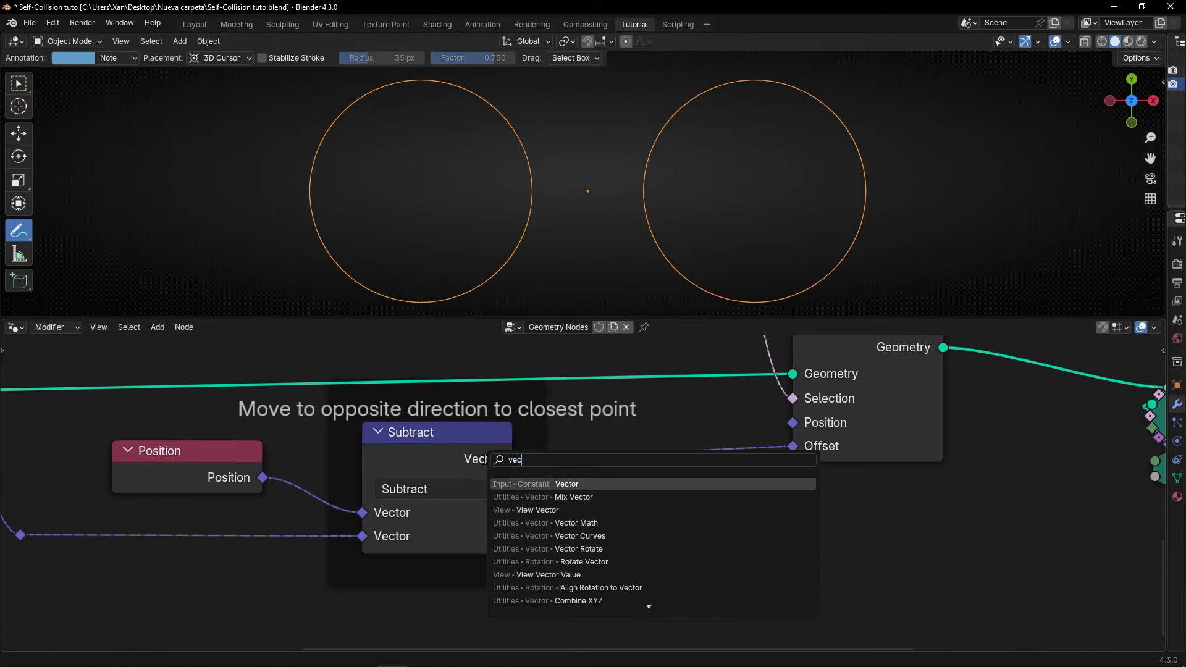
pyautogui.write('tor add')
pyautogui.press('Return')
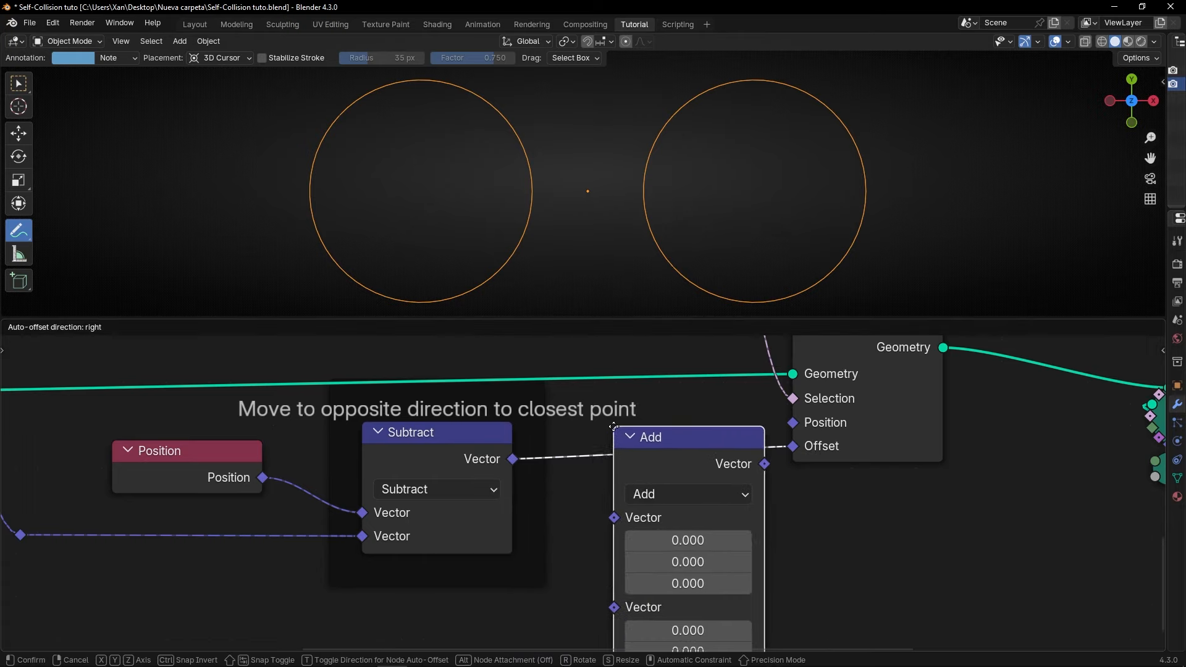
pyautogui.click(601, 426)
pyautogui.click(655, 492)
pyautogui.click(643, 467)
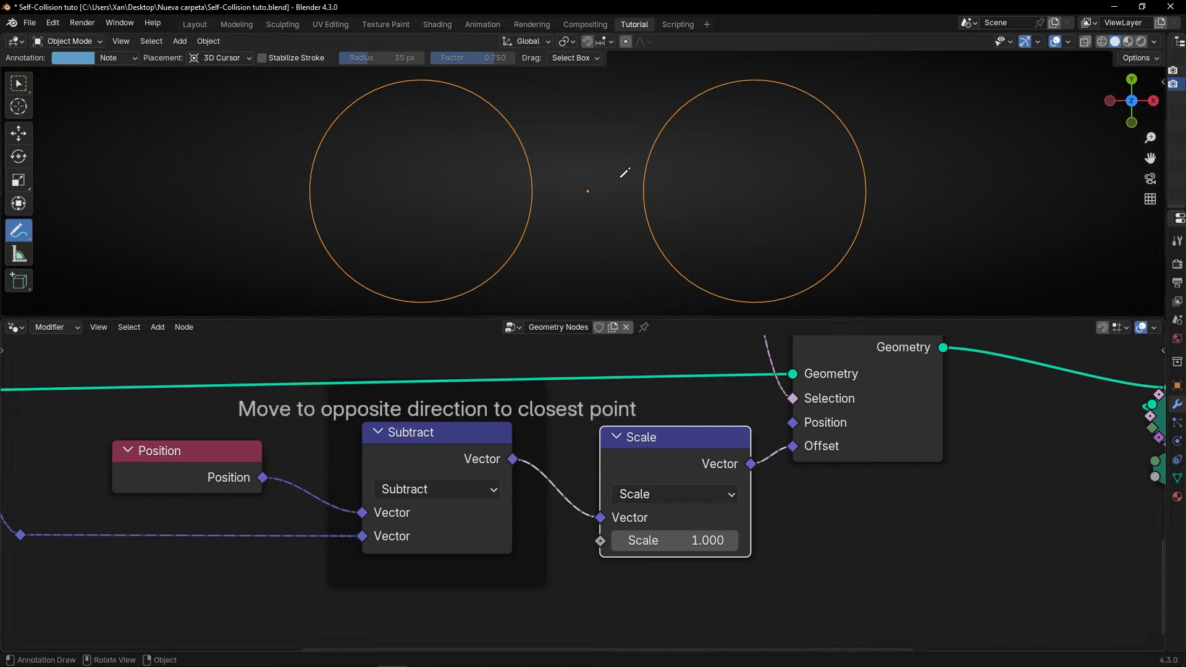
# Step: Set the Scale node's factor to 0.5
pyautogui.click(669, 535)
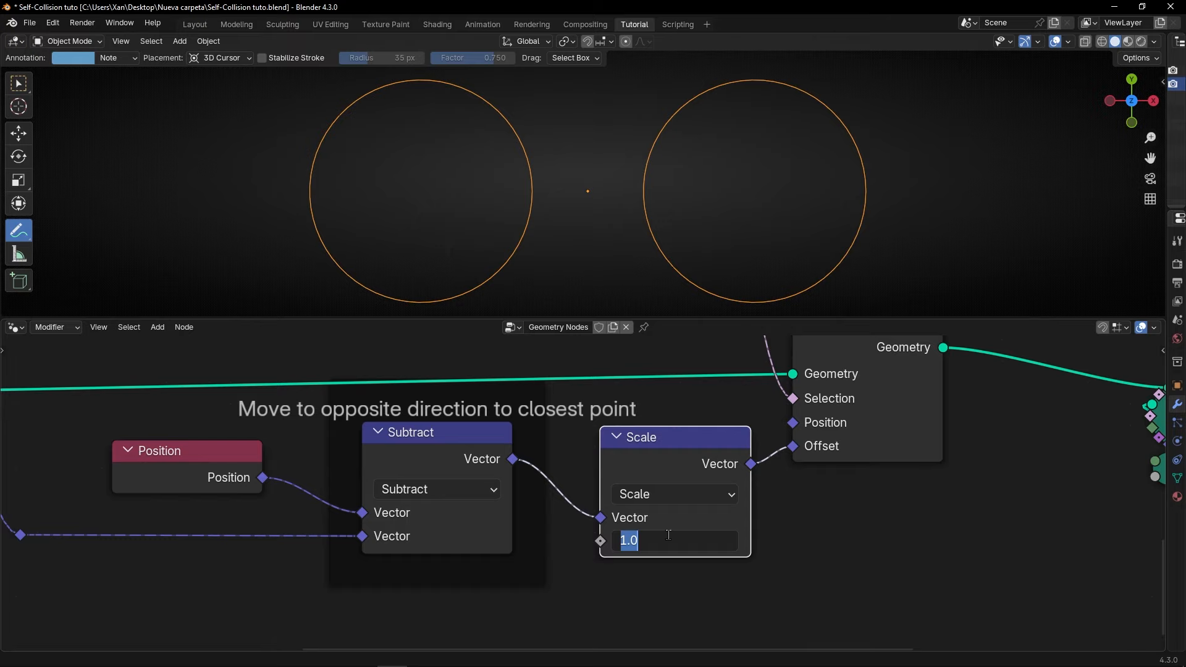
pyautogui.write('0.5')
pyautogui.press('Return')
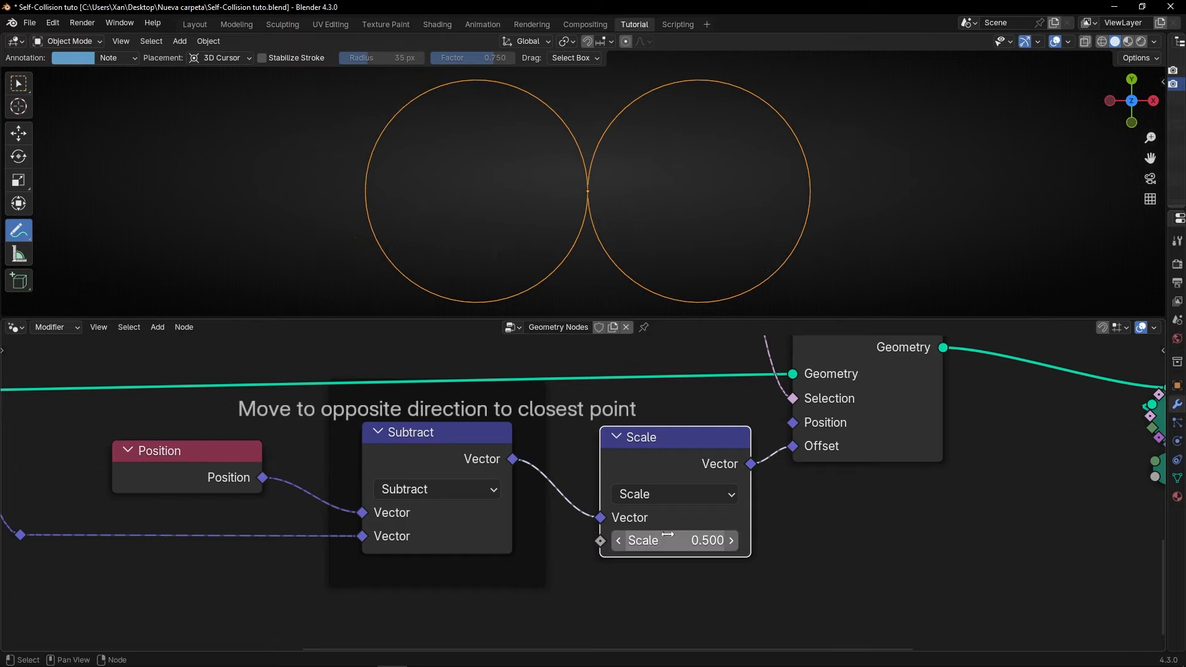
# Step: Try a factor of 0.81 on the Scale node, then restore it to 0.5
pyautogui.moveTo(668, 535); pyautogui.dragTo(720, 541)
pyautogui.moveTo(650, 464); pyautogui.dragTo(650, 481)
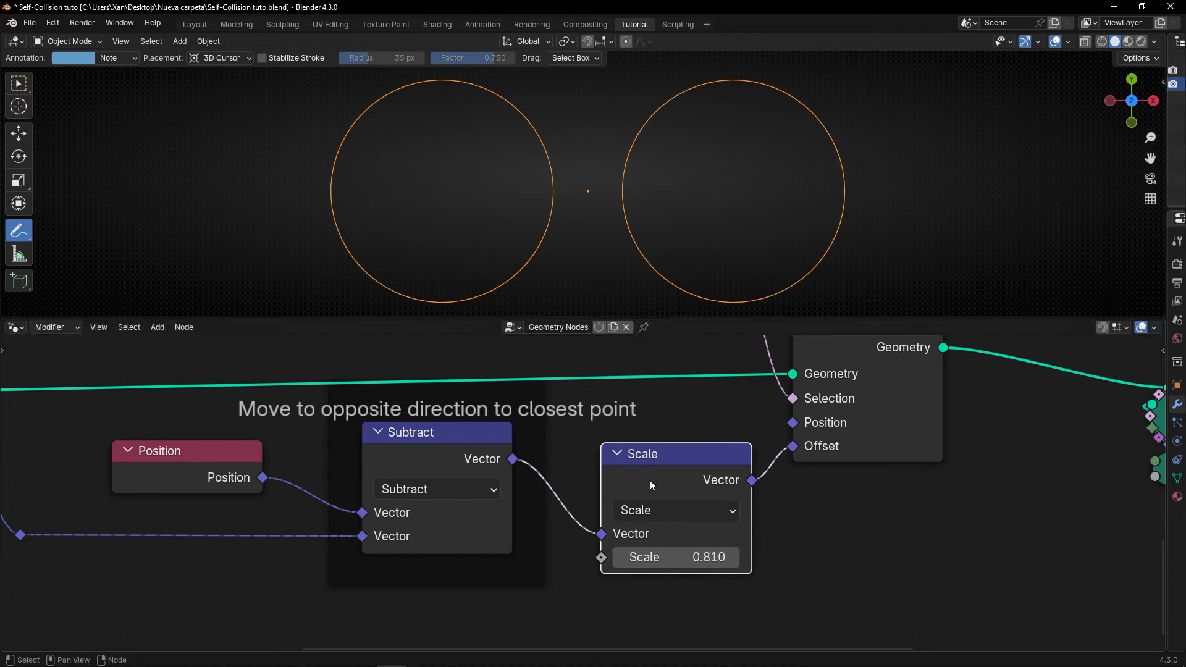
pyautogui.click(651, 557)
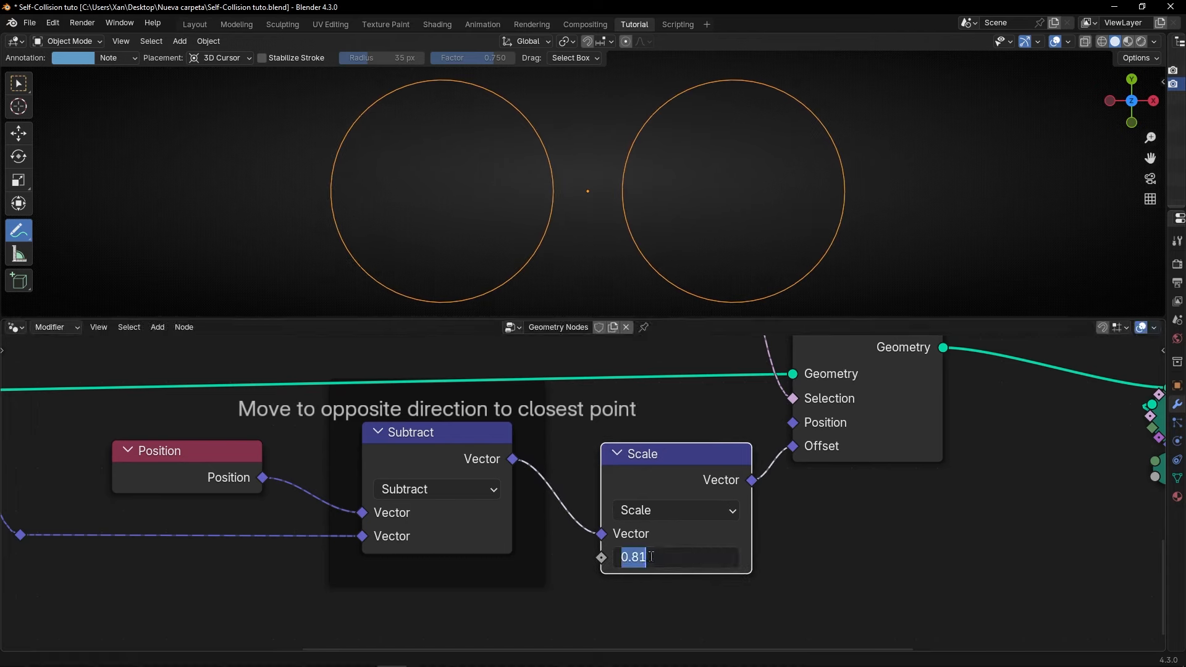
pyautogui.write('0.5')
pyautogui.press('Return')
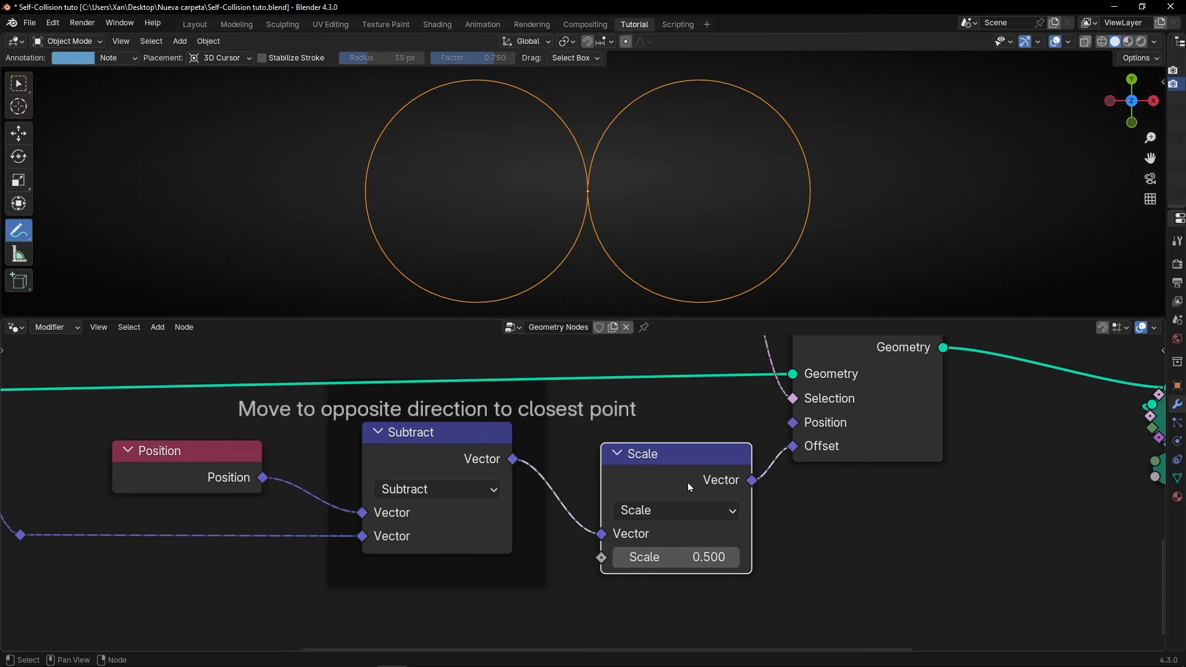
# Step: Maximize the node editor and add a Simulation zone just above the link between Join Geometry and Set Position
pyautogui.press('Home')
pyautogui.hotkey('ctrl', 'space')
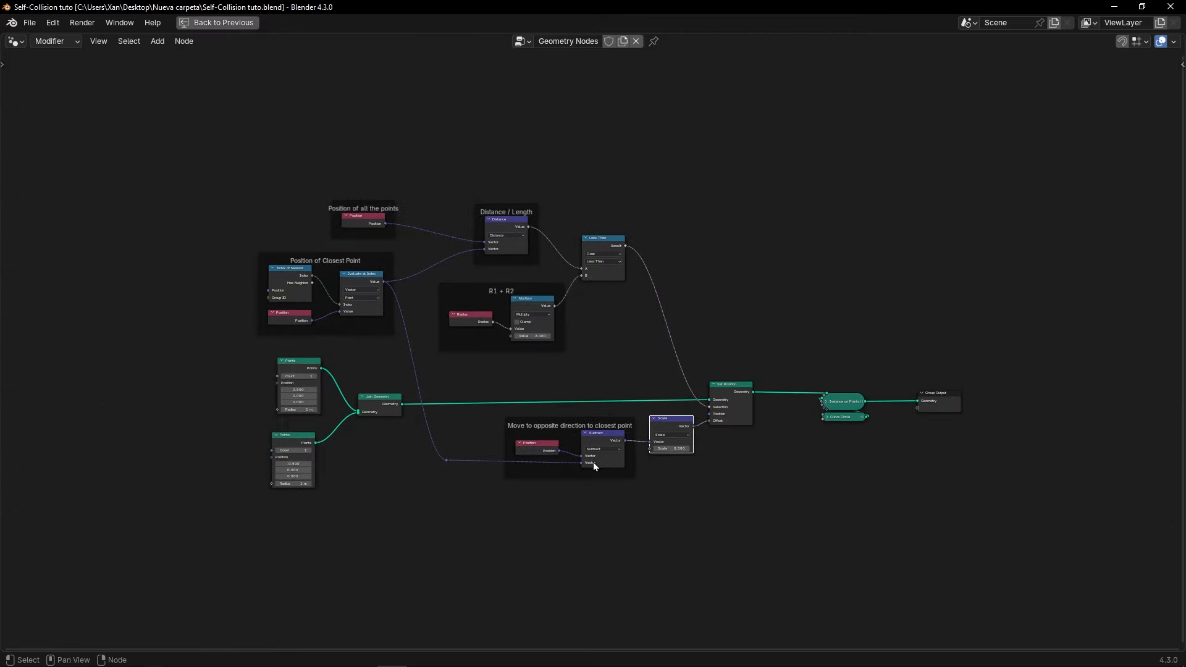
pyautogui.press('Home')
pyautogui.hotkey('shift', 'a')
pyautogui.write('simu')
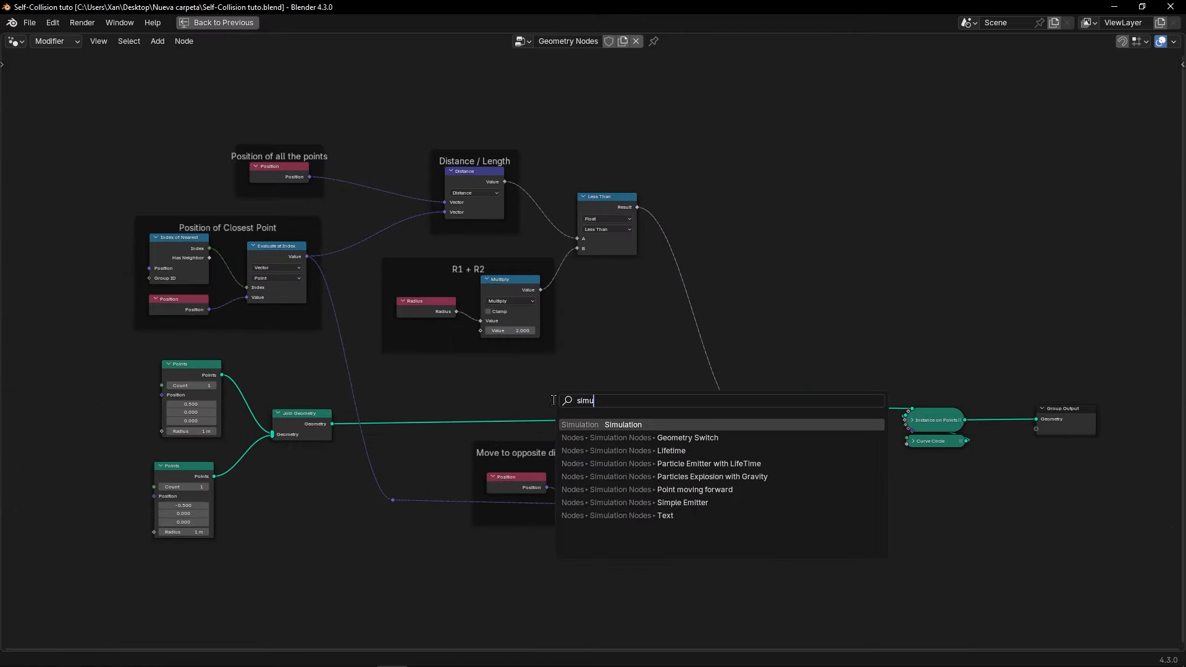
pyautogui.press('Return')
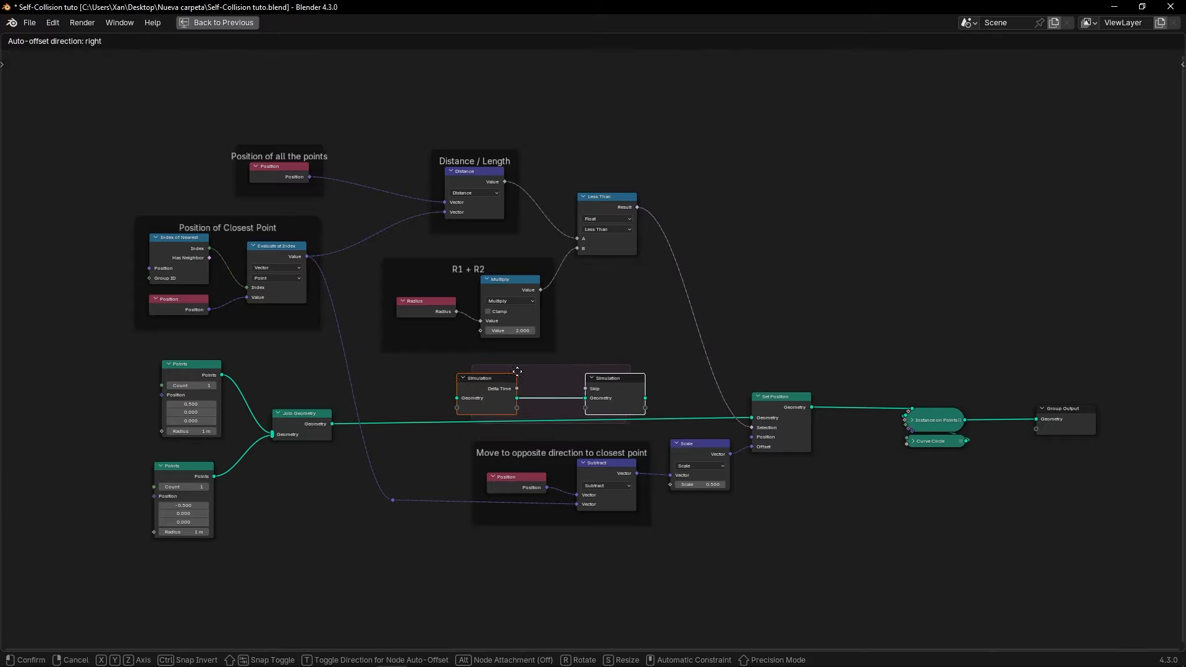
pyautogui.click(530, 370)
# Step: Cut the link between Join Geometry and Set Position and connect Join Geometry to the Simulation input node's Geometry
pyautogui.scroll(3, 534, 414)
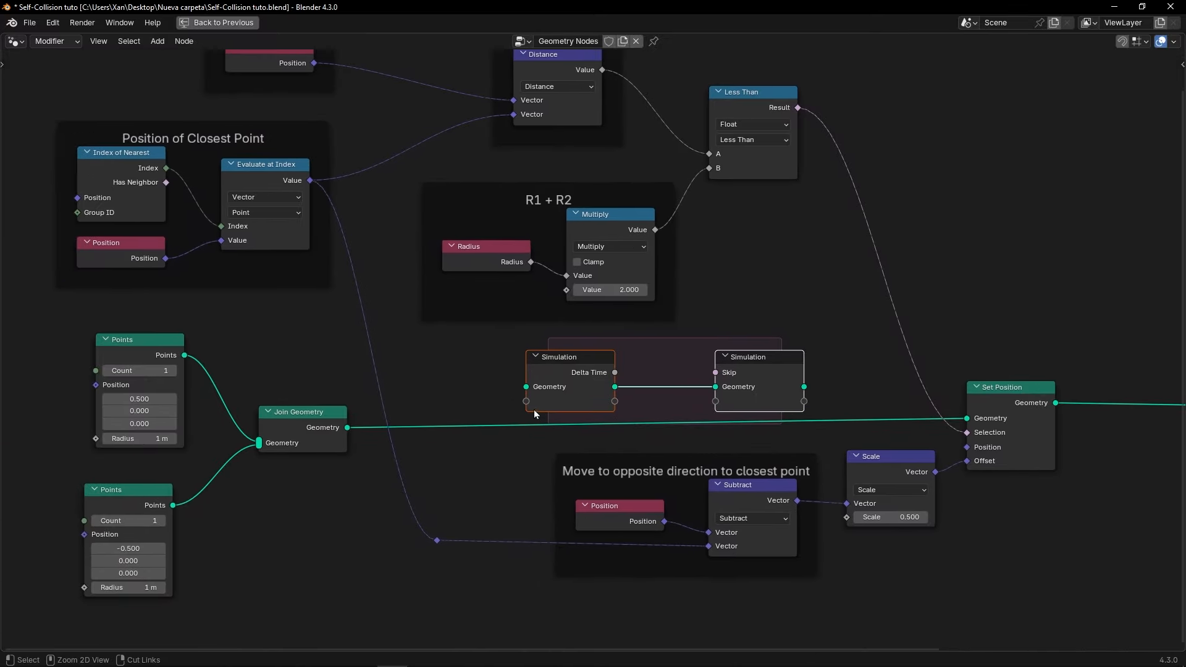
pyautogui.keyDown('ctrl'); pyautogui.moveTo(475, 399); pyautogui.dragTo(440, 467, button='right'); pyautogui.keyUp('ctrl')
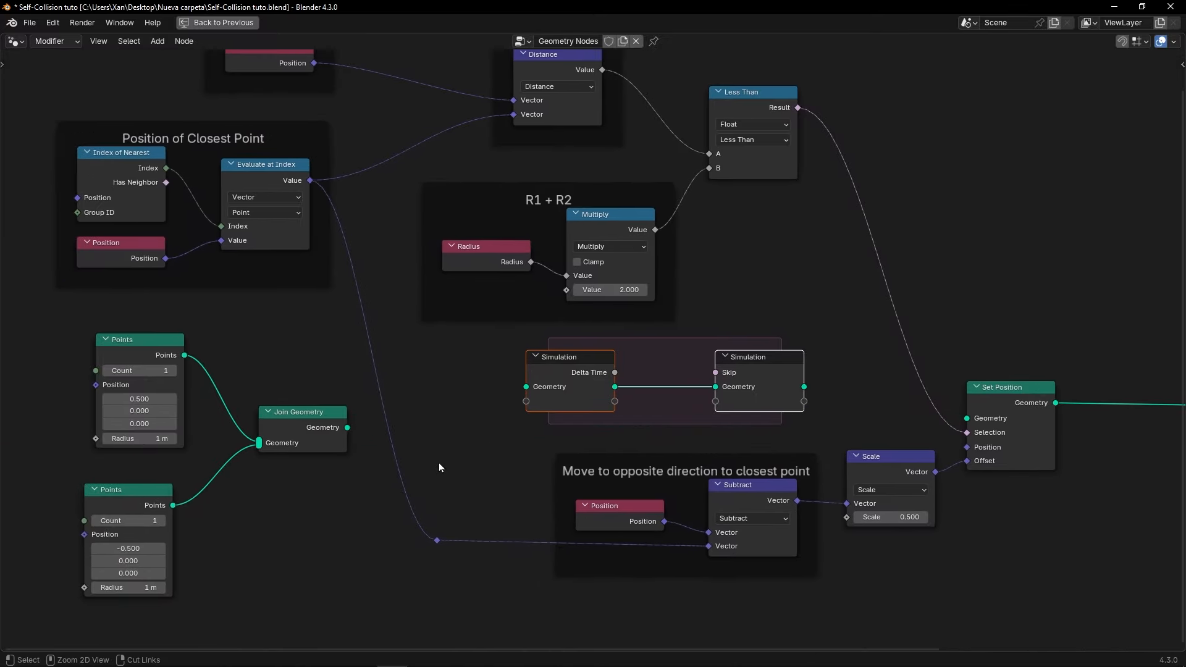
pyautogui.moveTo(347, 427); pyautogui.dragTo(451, 430)
pyautogui.moveTo(647, 430); pyautogui.dragTo(455, 444, button='middle')
# Step: Place the Simulation output after Set Position and route the geometry from Simulation input through Set Position and Simulation output to Instance on Points
pyautogui.moveTo(820, 421); pyautogui.dragTo(856, 426)
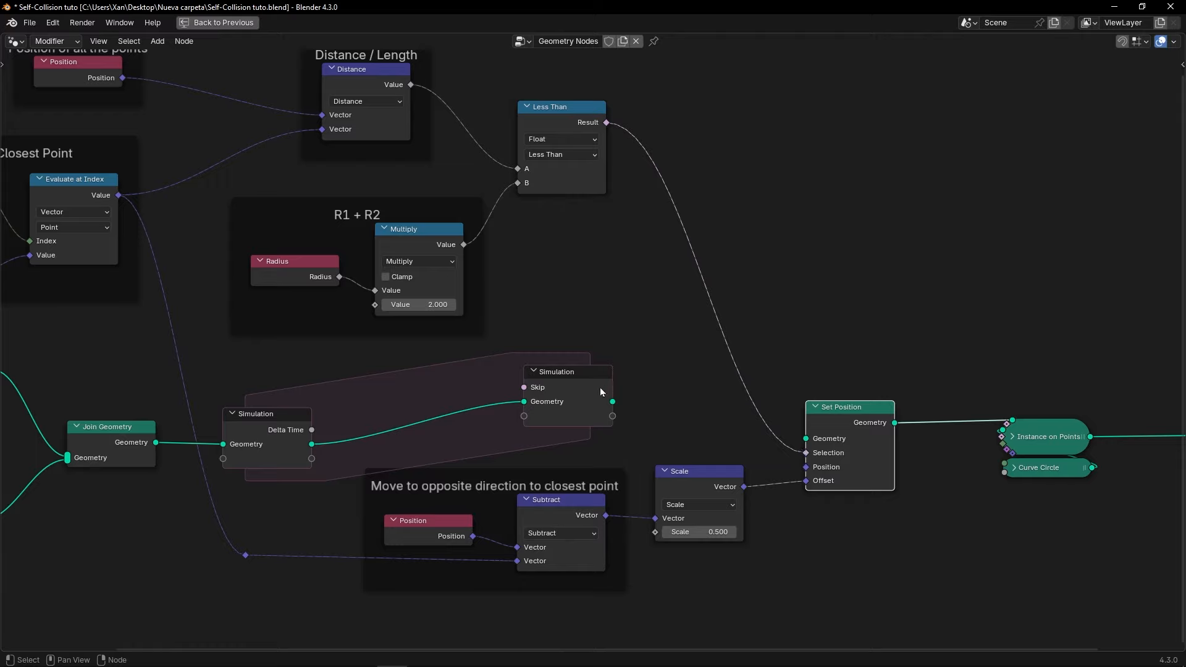
pyautogui.moveTo(575, 403); pyautogui.dragTo(940, 358)
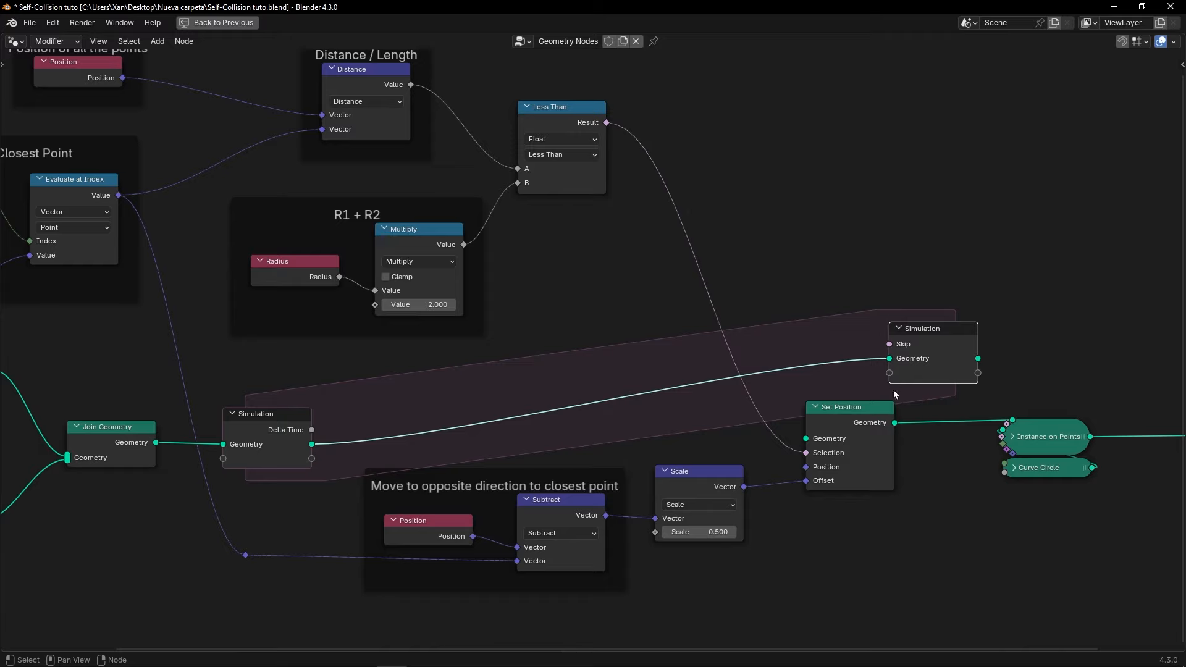
pyautogui.moveTo(895, 423); pyautogui.dragTo(890, 358)
pyautogui.moveTo(312, 444); pyautogui.dragTo(805, 438)
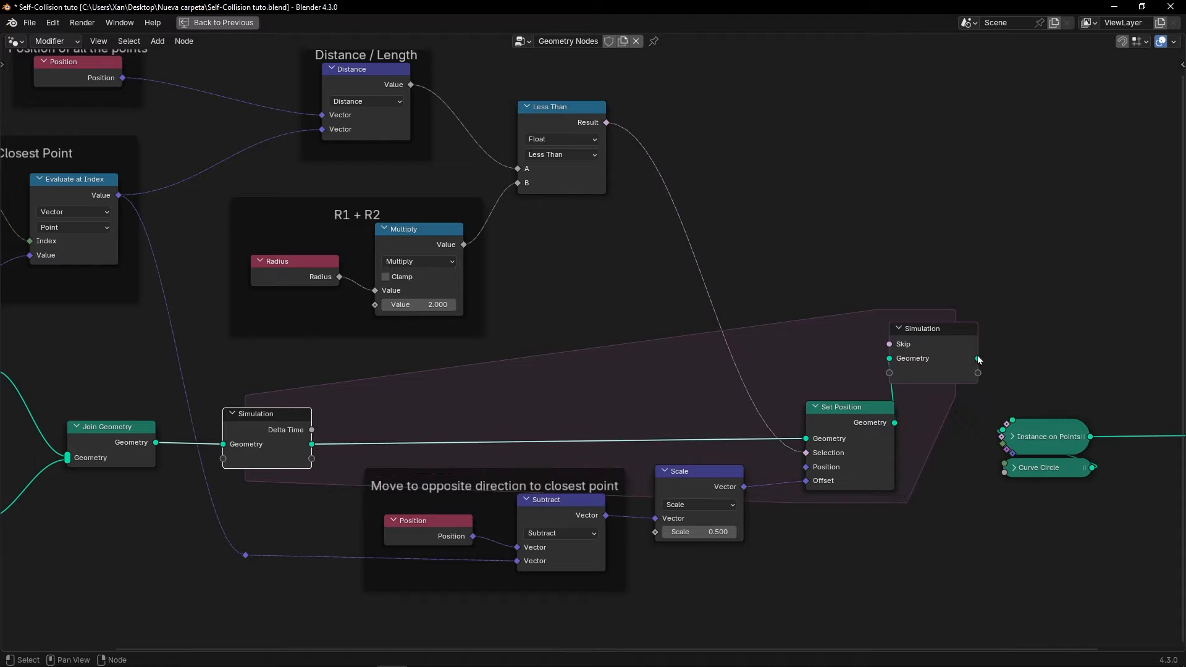
pyautogui.moveTo(978, 359); pyautogui.dragTo(1007, 421)
# Step: Rearrange the Instance on Points, Simulation output and Set Position nodes to line up along the main geometry link
pyautogui.moveTo(1007, 422); pyautogui.dragTo(755, 387, button='middle')
pyautogui.moveTo(755, 388); pyautogui.dragTo(854, 459)
pyautogui.moveTo(646, 363); pyautogui.dragTo(691, 434)
pyautogui.scroll(-2, 691, 434)
pyautogui.moveTo(358, 432); pyautogui.dragTo(490, 437, button='middle')
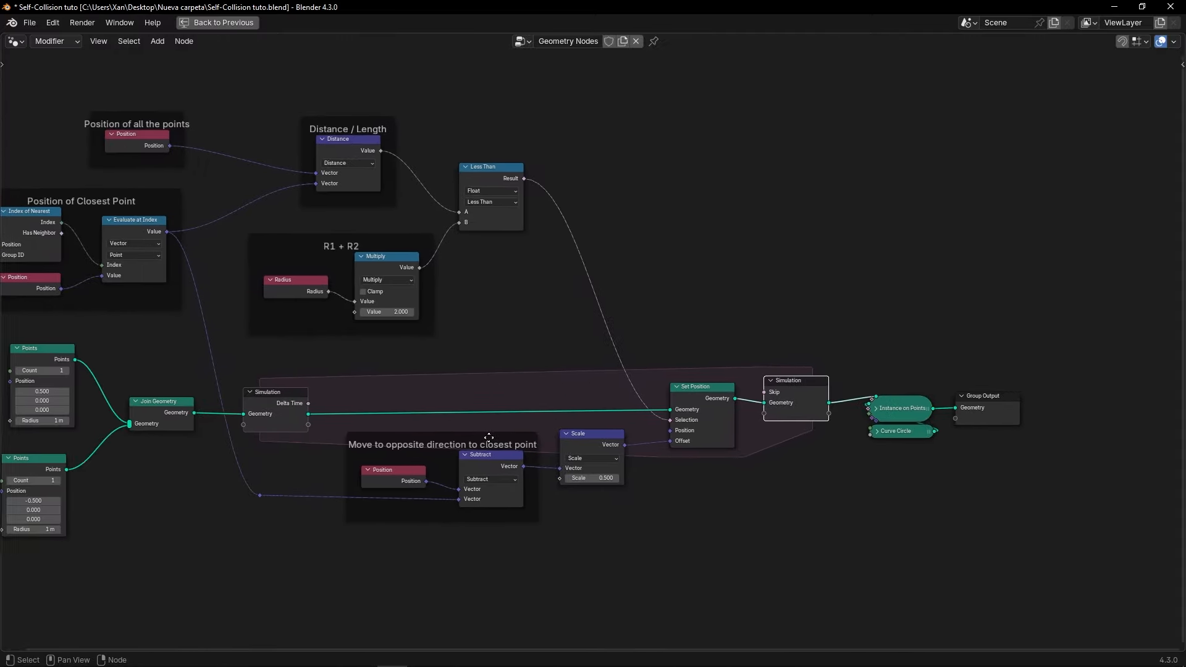
pyautogui.moveTo(702, 400); pyautogui.dragTo(701, 407)
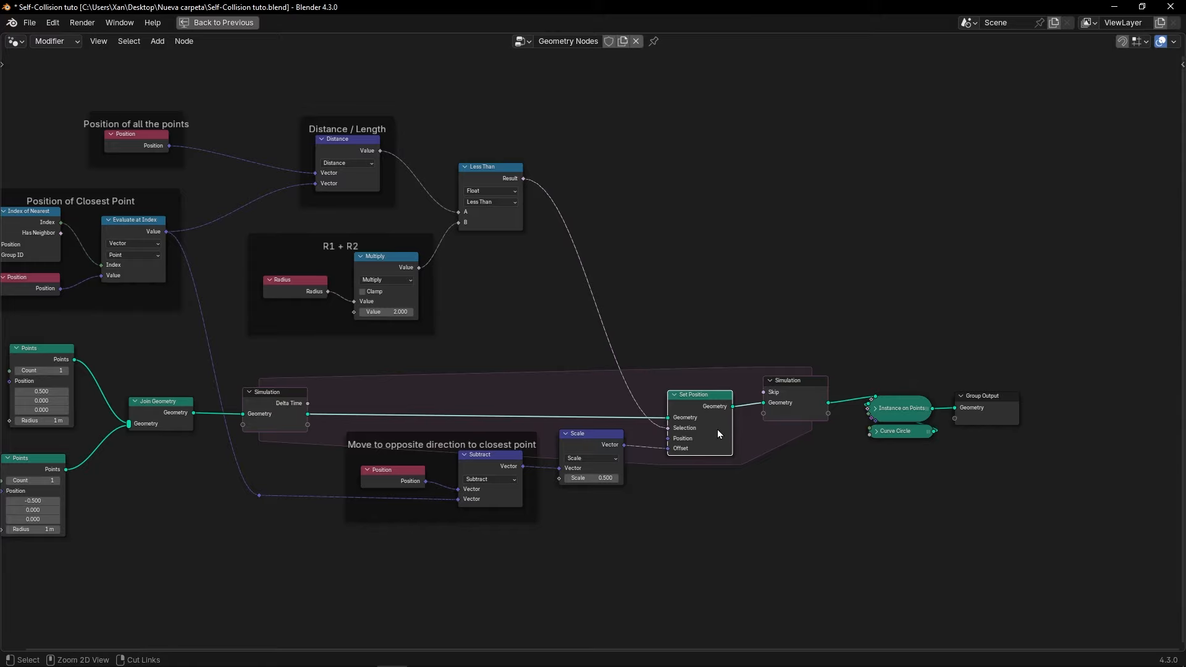
# Step: Restore the split layout, open a Timeline area beneath the node editor and show its full frame range
pyautogui.hotkey('ctrl', 'space')
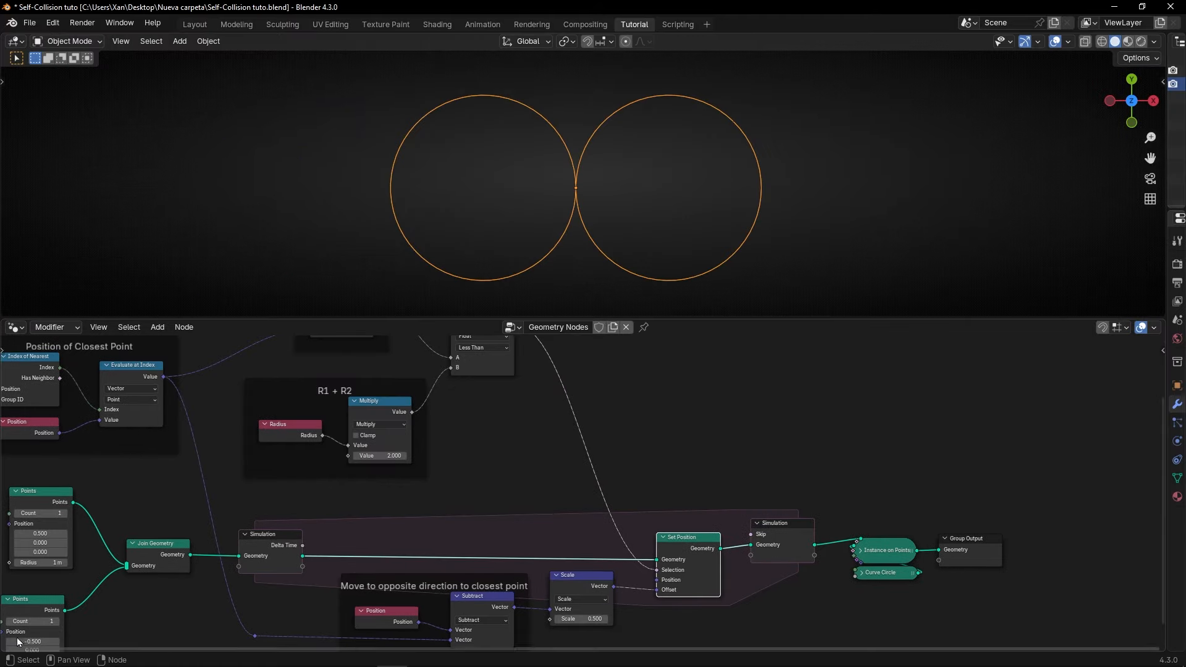
pyautogui.moveTo(3, 649); pyautogui.dragTo(7, 536)
pyautogui.click(15, 545)
pyautogui.click(204, 441)
pyautogui.scroll(-6, 510, 589)
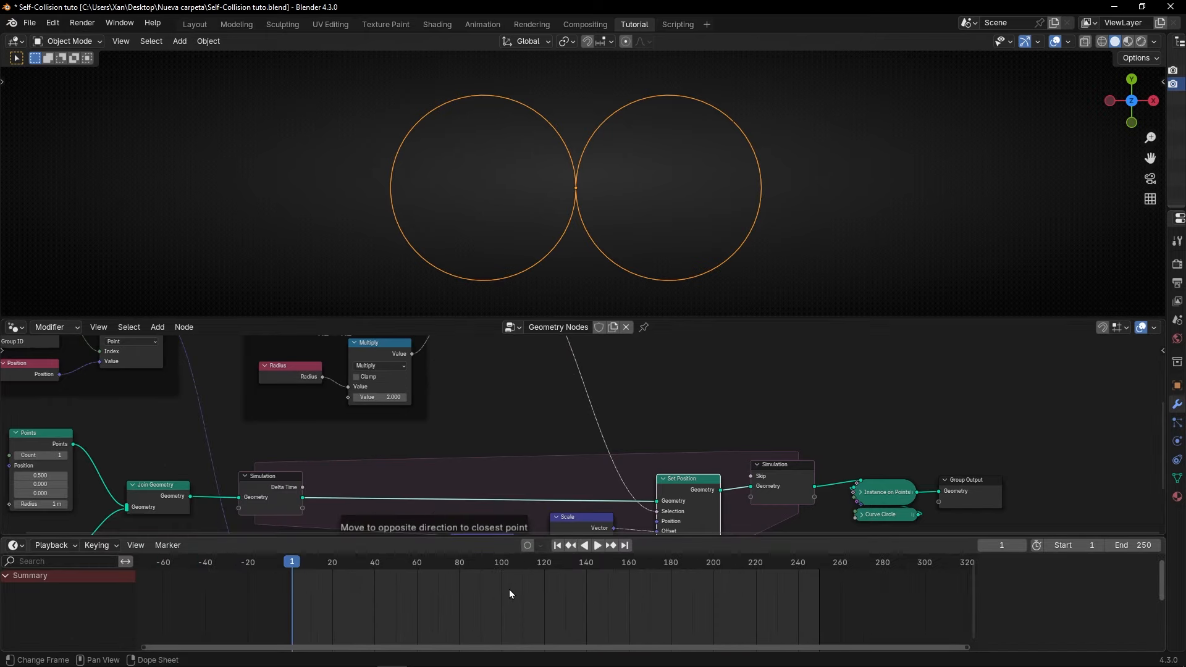
# Step: Shrink the Timeline area to give the node editor more height and play the simulation briefly
pyautogui.moveTo(654, 536); pyautogui.dragTo(653, 593)
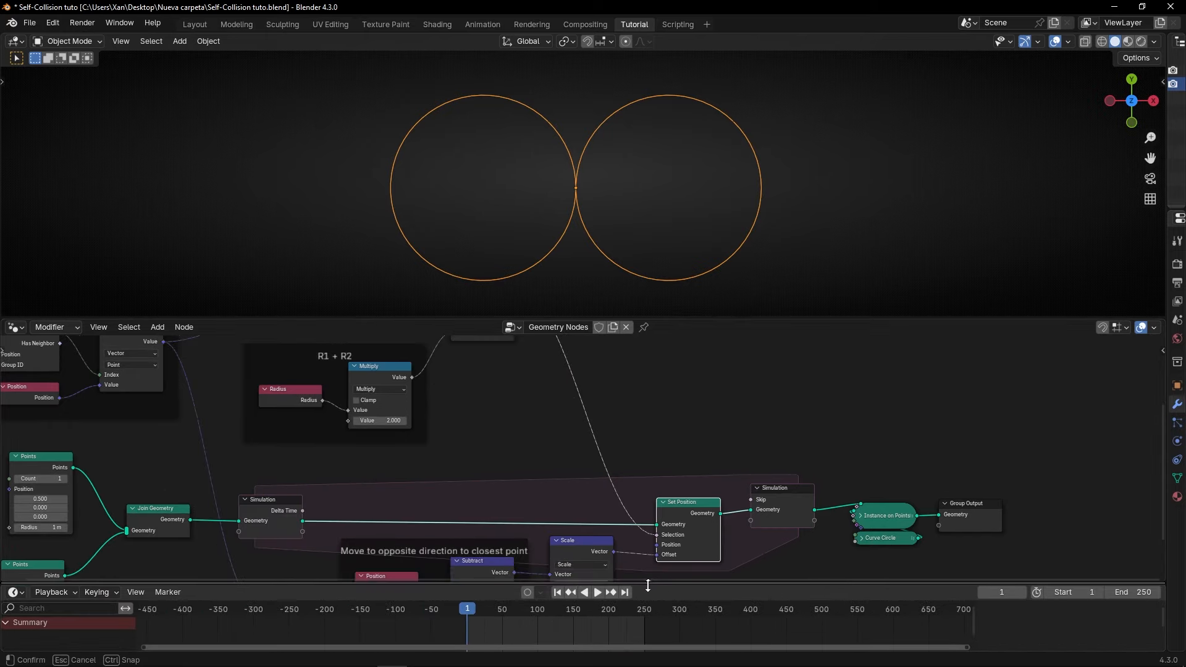
pyautogui.scroll(3, 702, 464)
pyautogui.scroll(2, 702, 465)
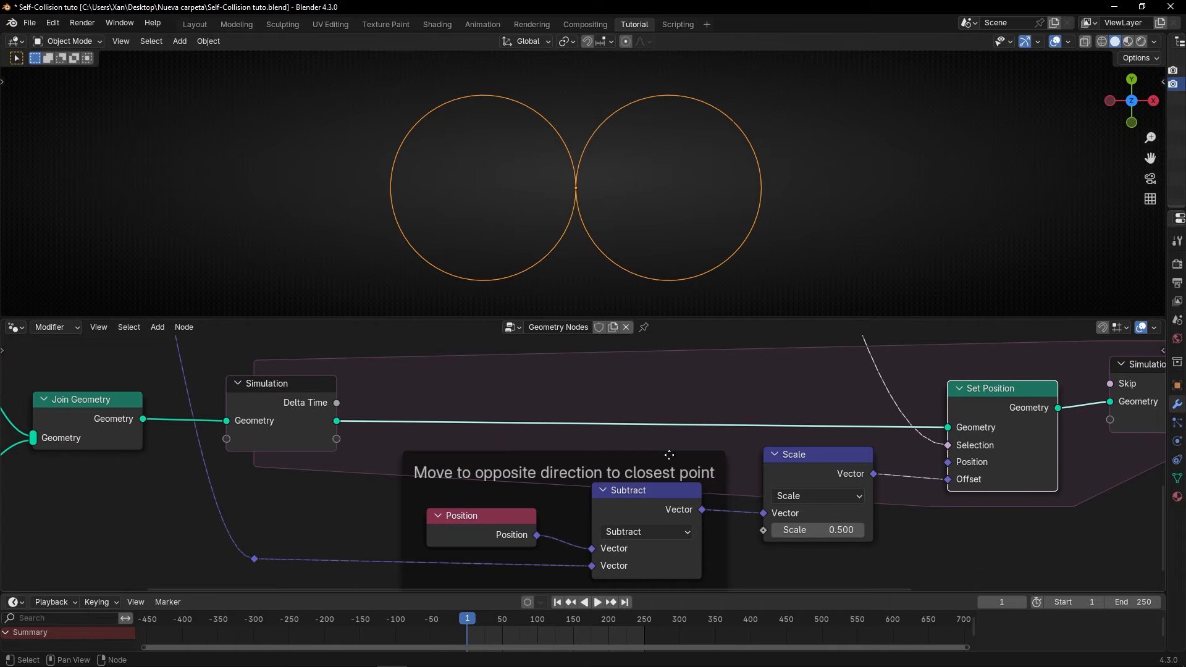
pyautogui.press('space')
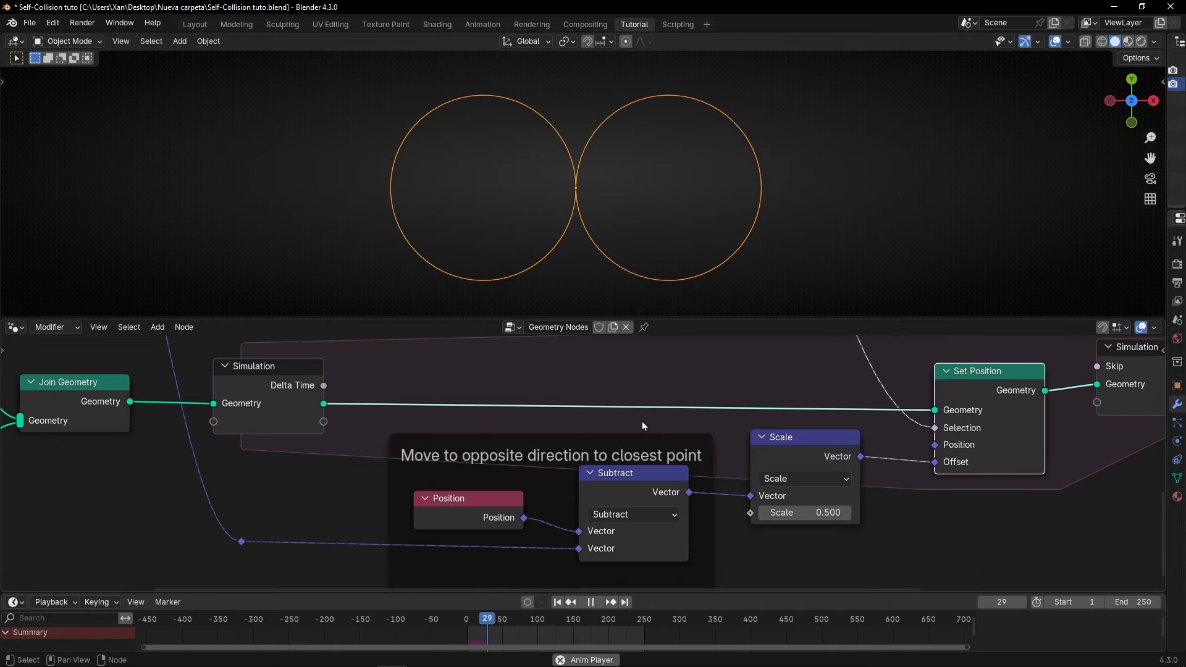
pyautogui.press('space')
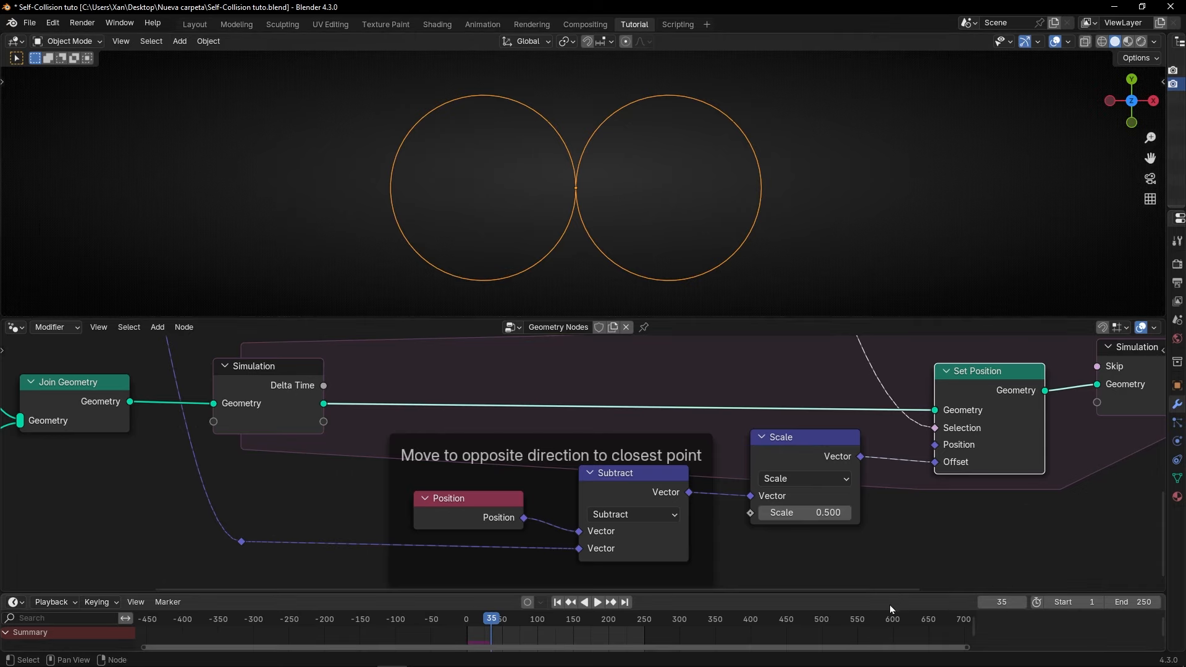
# Step: Rewind to frame 0 and replay the simulation to watch how the two overlapping circles separate
pyautogui.click(557, 603)
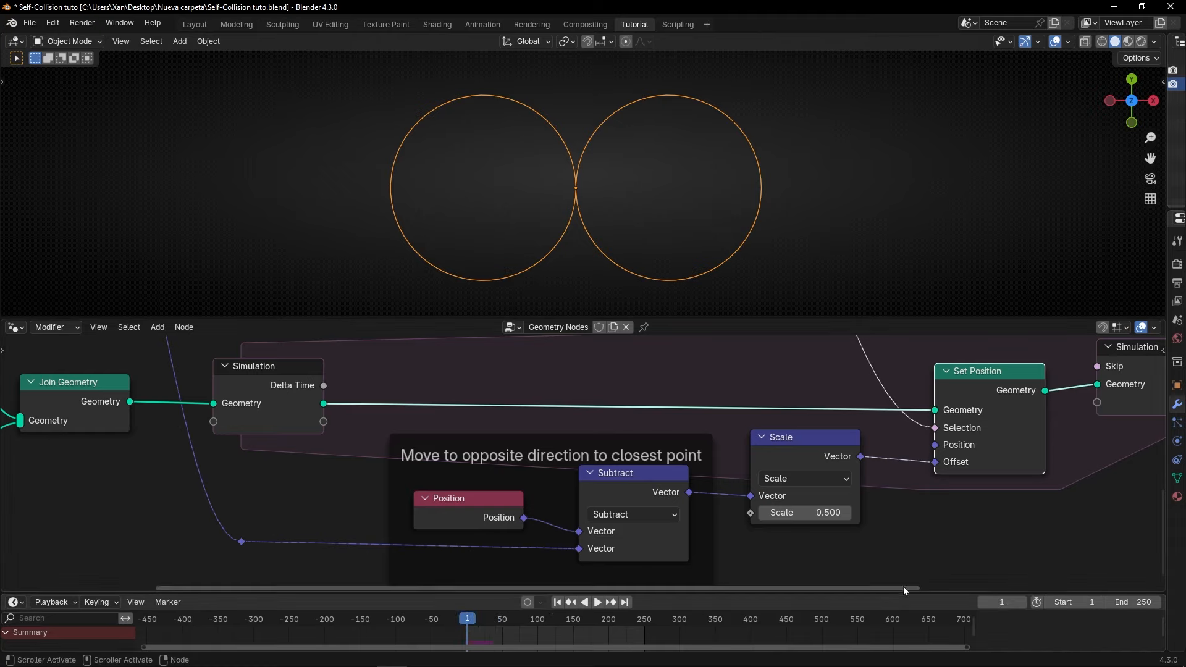
pyautogui.click(982, 603)
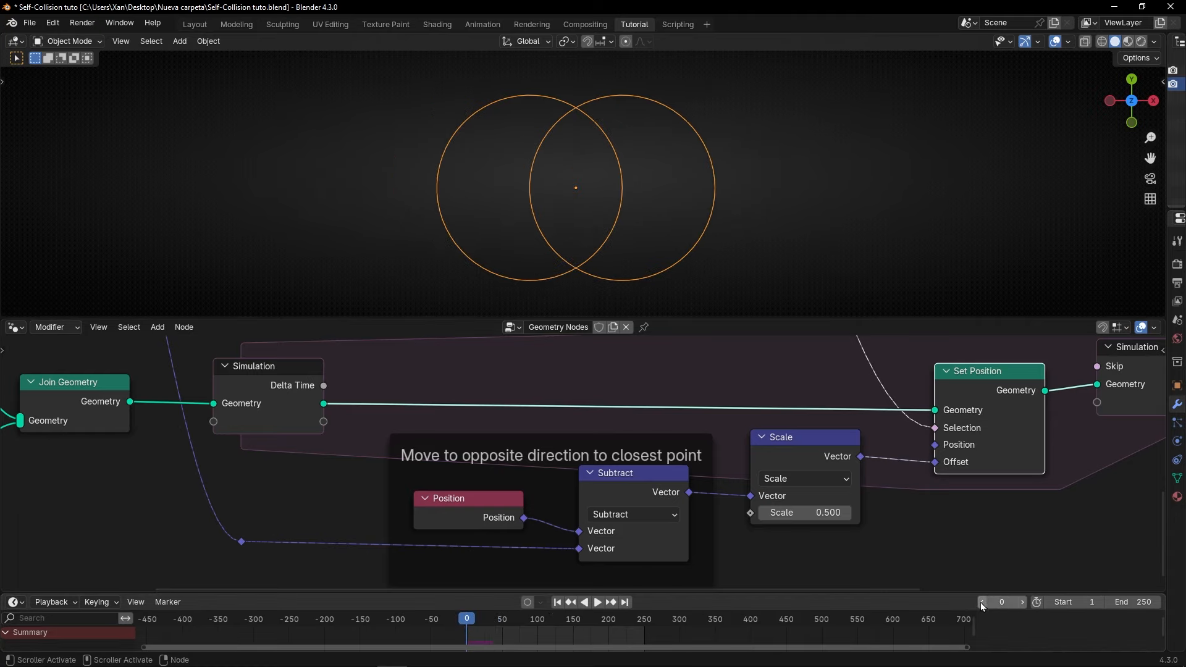
pyautogui.press('space')
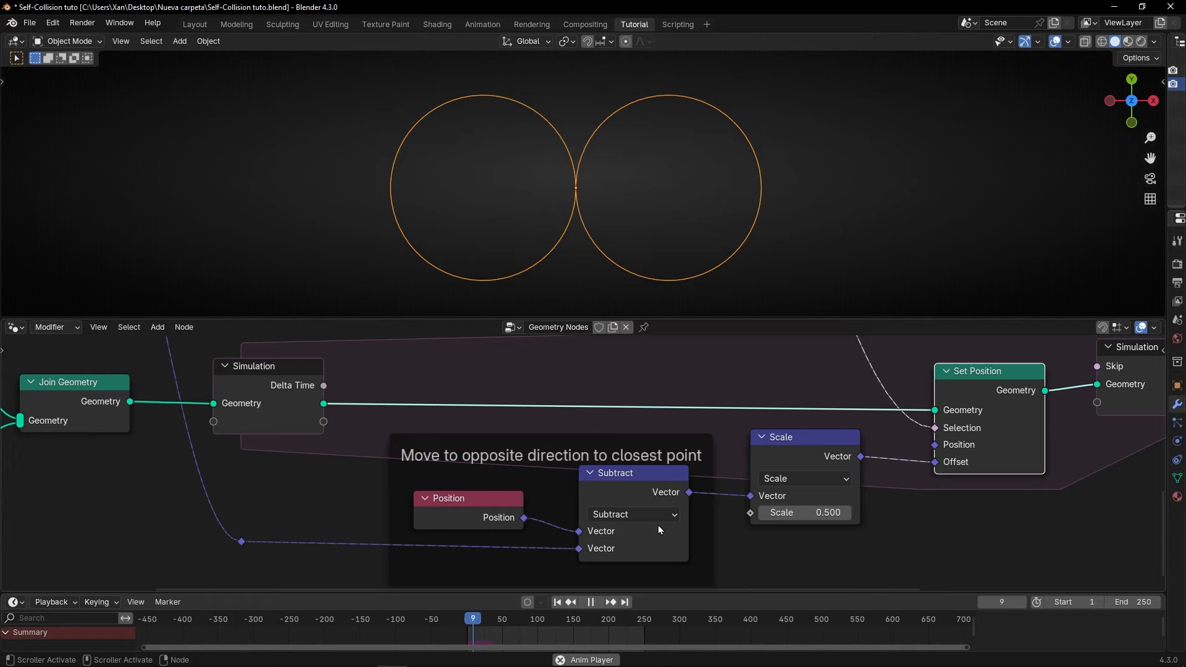
pyautogui.press('space')
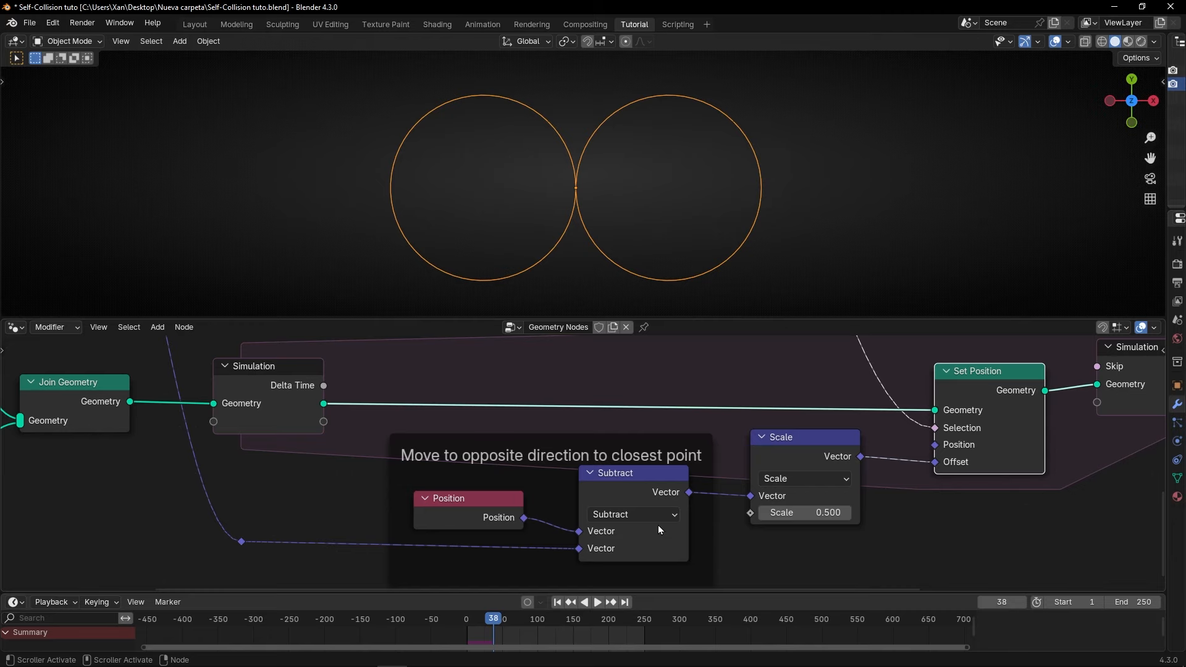
pyautogui.scroll(-4, 658, 525)
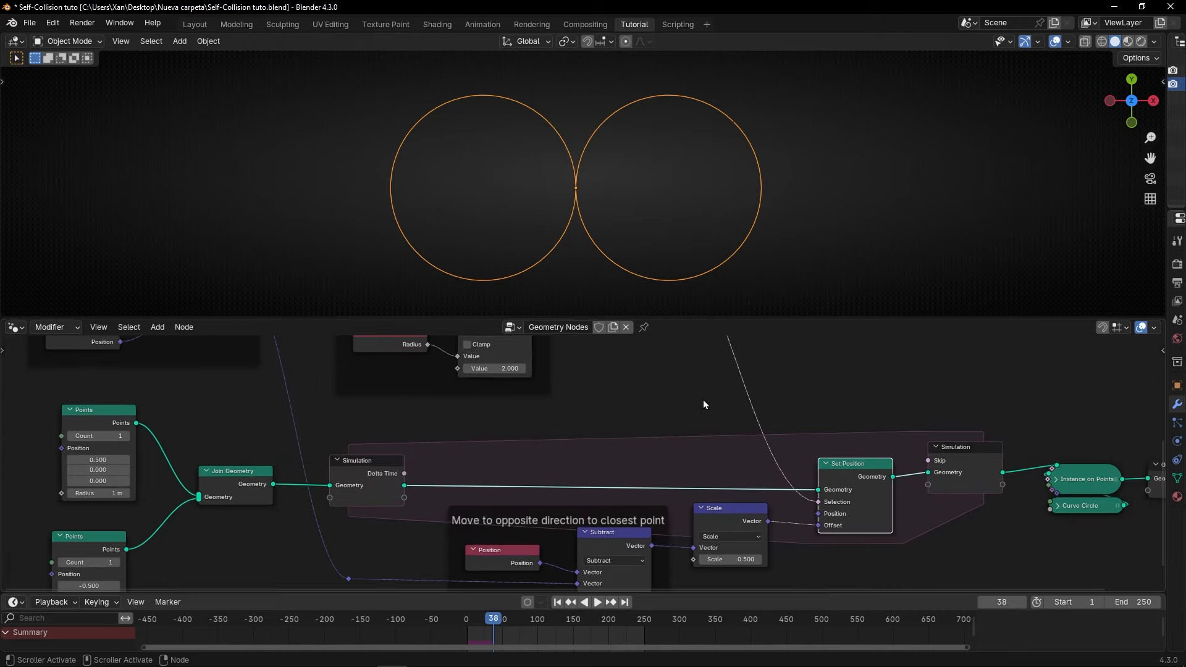
pyautogui.scroll(2, 676, 479)
pyautogui.moveTo(676, 480); pyautogui.dragTo(673, 387, button='middle')
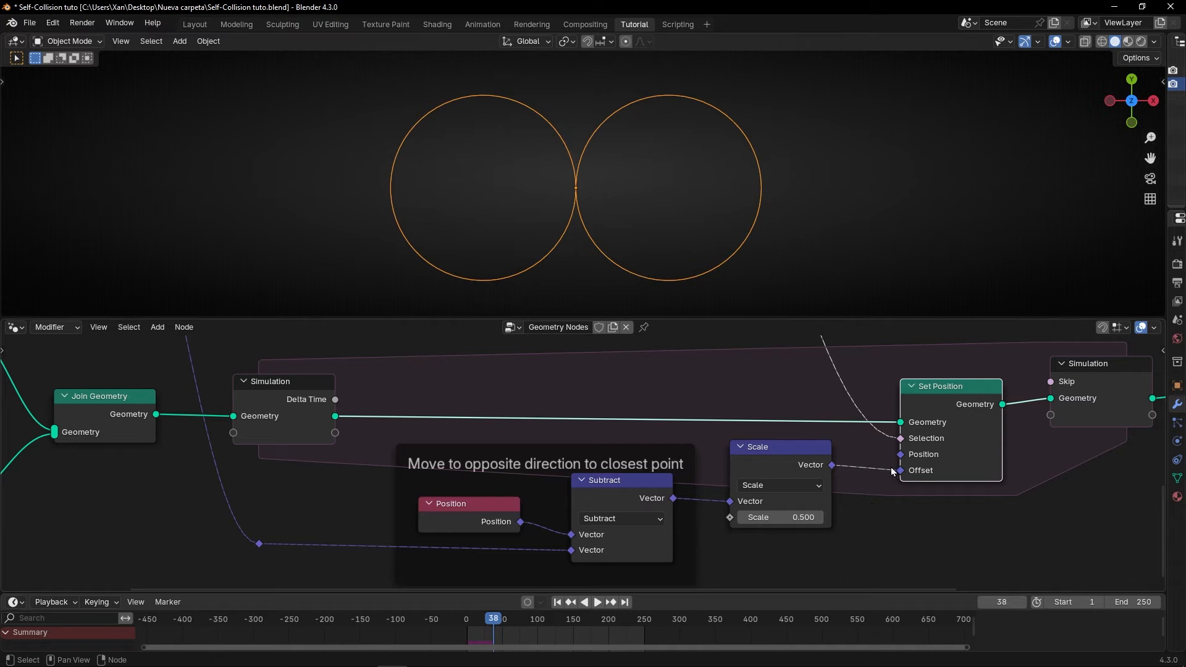
# Step: Try a factor of 2 in the Scale node at the first frame and replay the simulation from frame 0
pyautogui.click(557, 604)
pyautogui.click(769, 519)
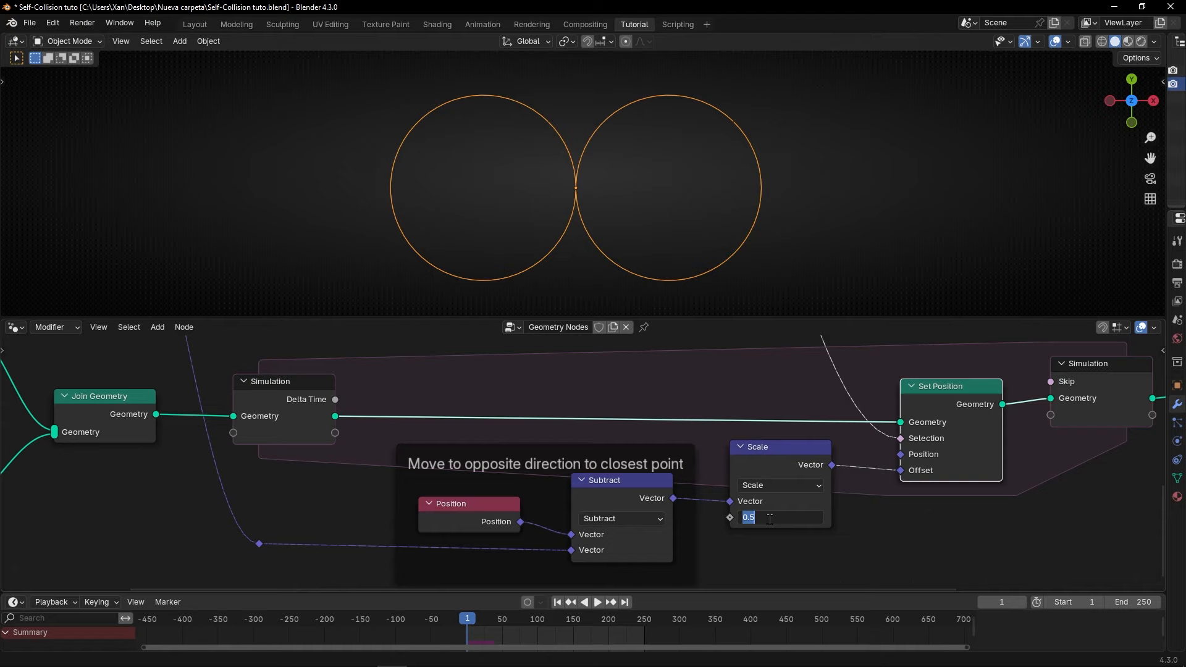
pyautogui.write('2')
pyautogui.press('Return')
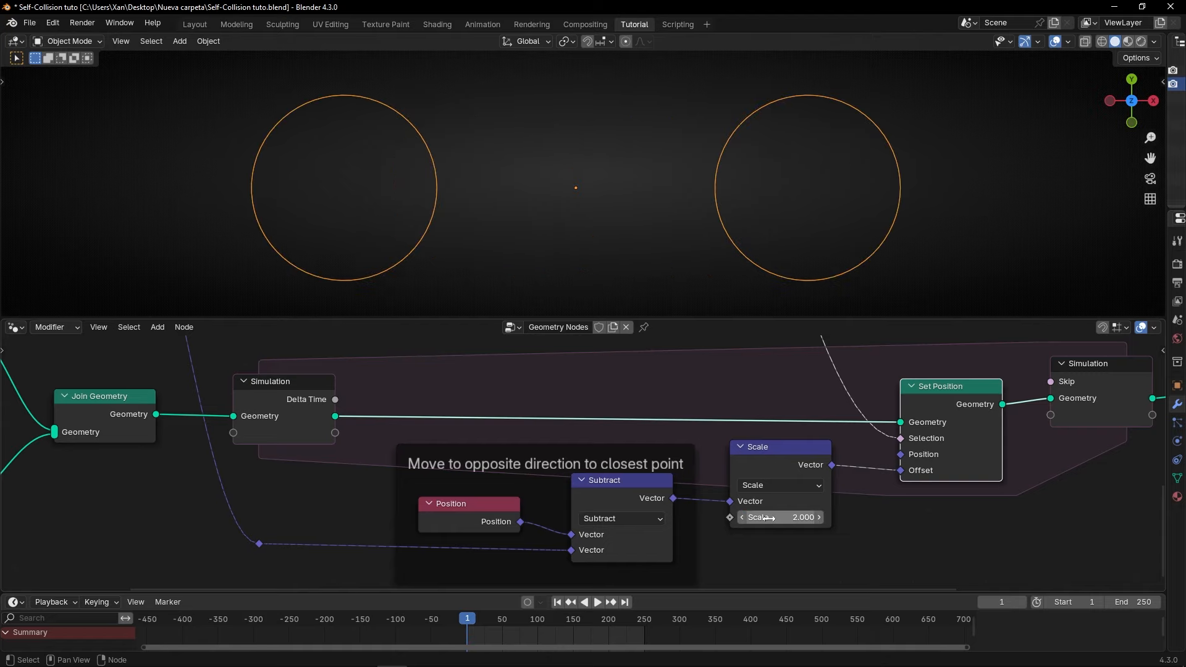
pyautogui.click(984, 602)
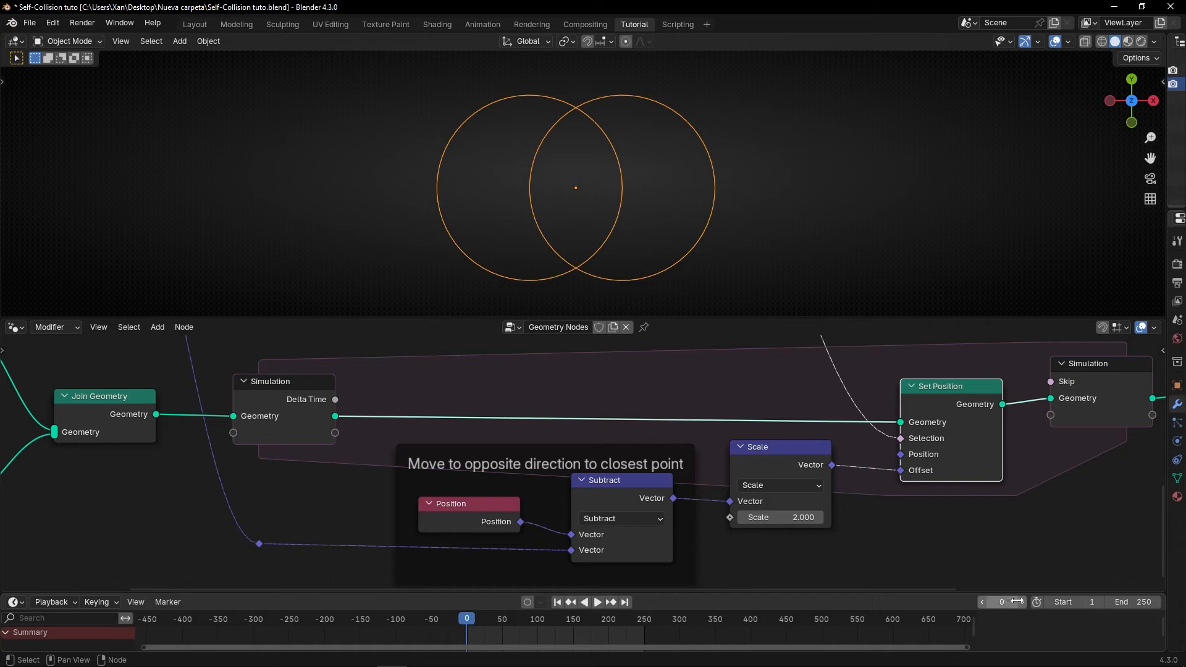
pyautogui.moveTo(983, 603); pyautogui.dragTo(988, 602)
pyautogui.press('space')
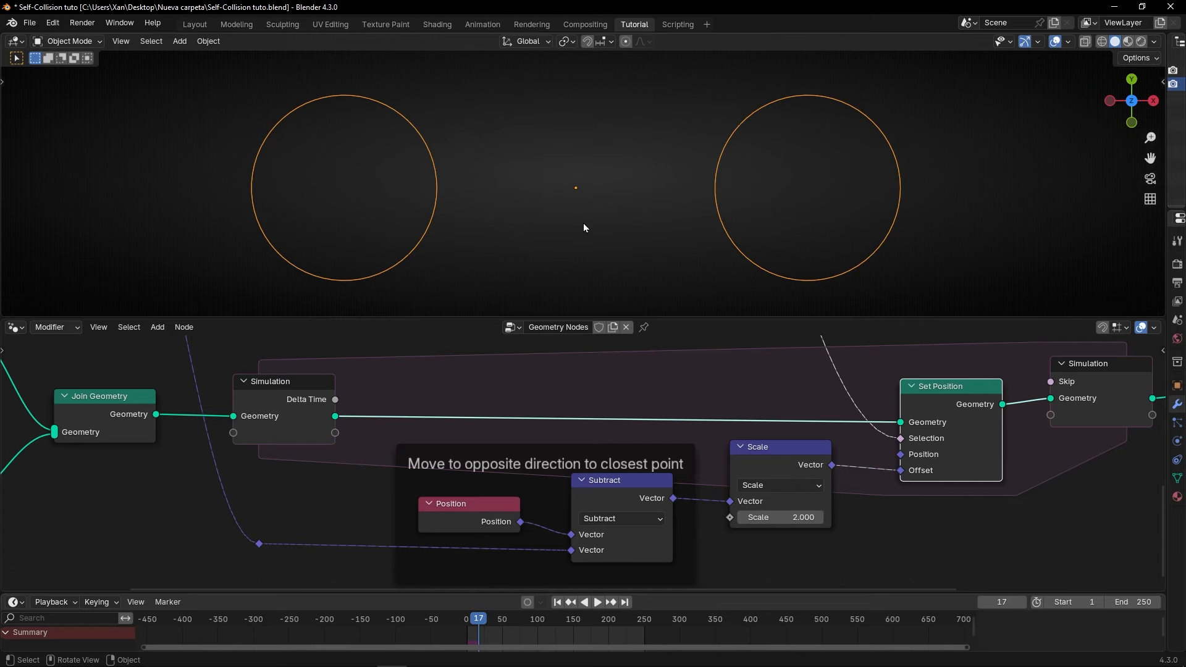
# Step: Rewind to the first frame, try a factor of 0.1 in the Scale node and replay the simulation from frame 0
pyautogui.click(557, 603)
pyautogui.scroll(1, 768, 565)
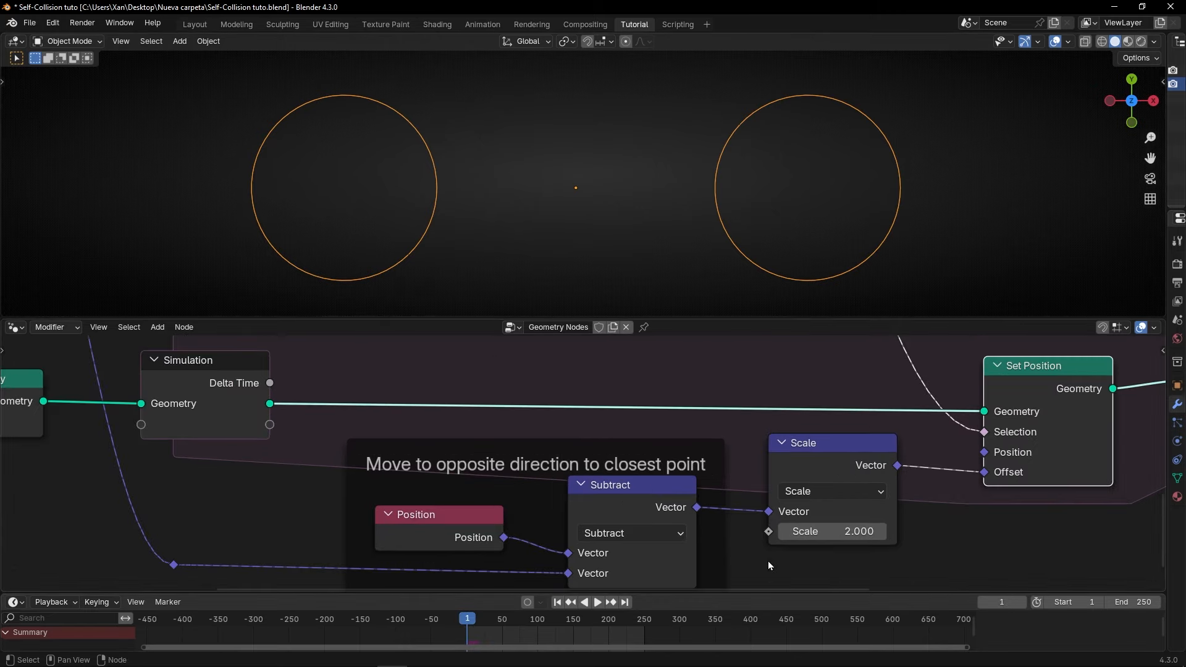
pyautogui.moveTo(769, 561); pyautogui.dragTo(591, 536, button='middle')
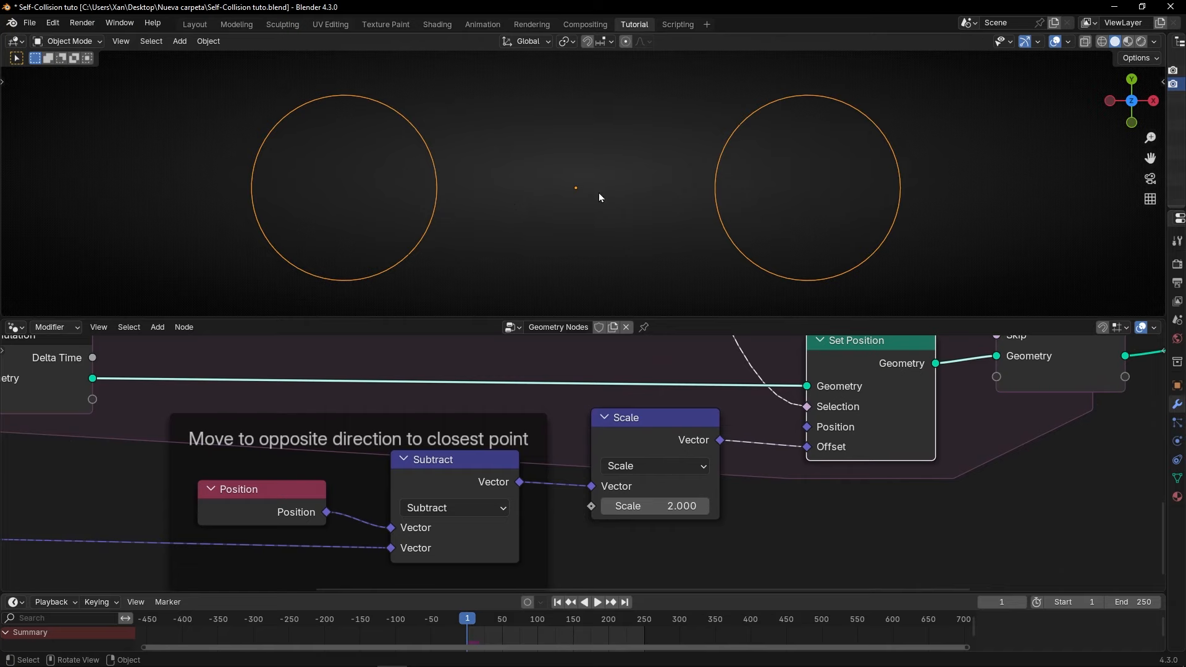
pyautogui.click(668, 509)
pyautogui.write('0')
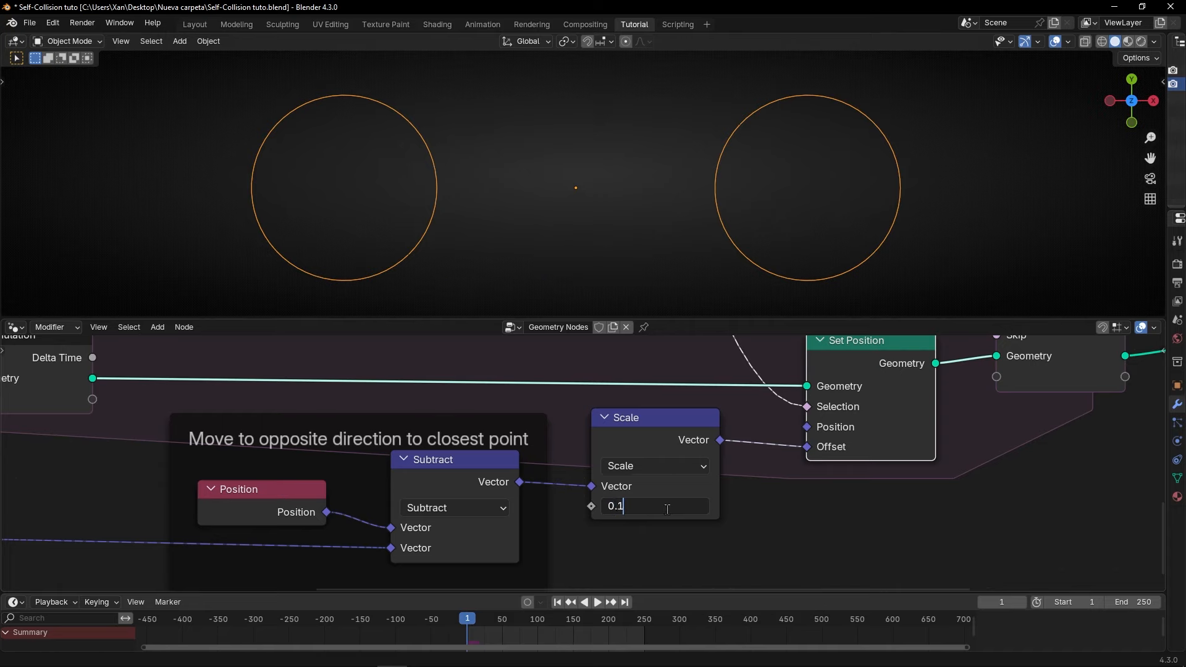
pyautogui.write('.1')
pyautogui.press('Return')
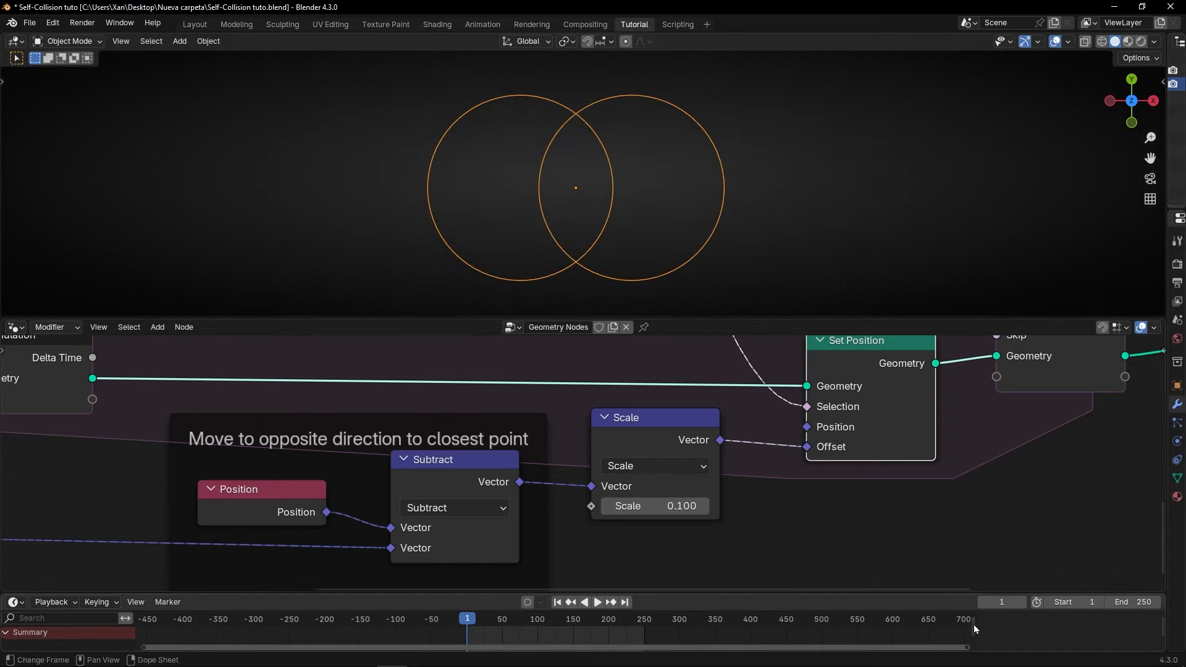
pyautogui.click(981, 602)
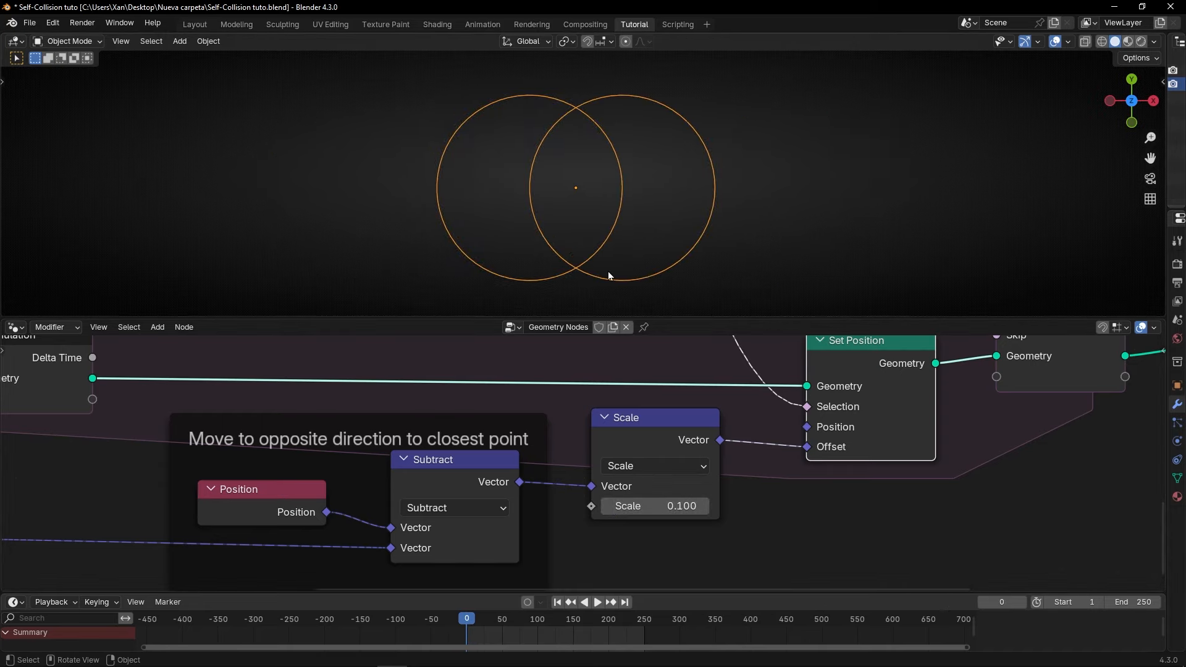
pyautogui.press('space')
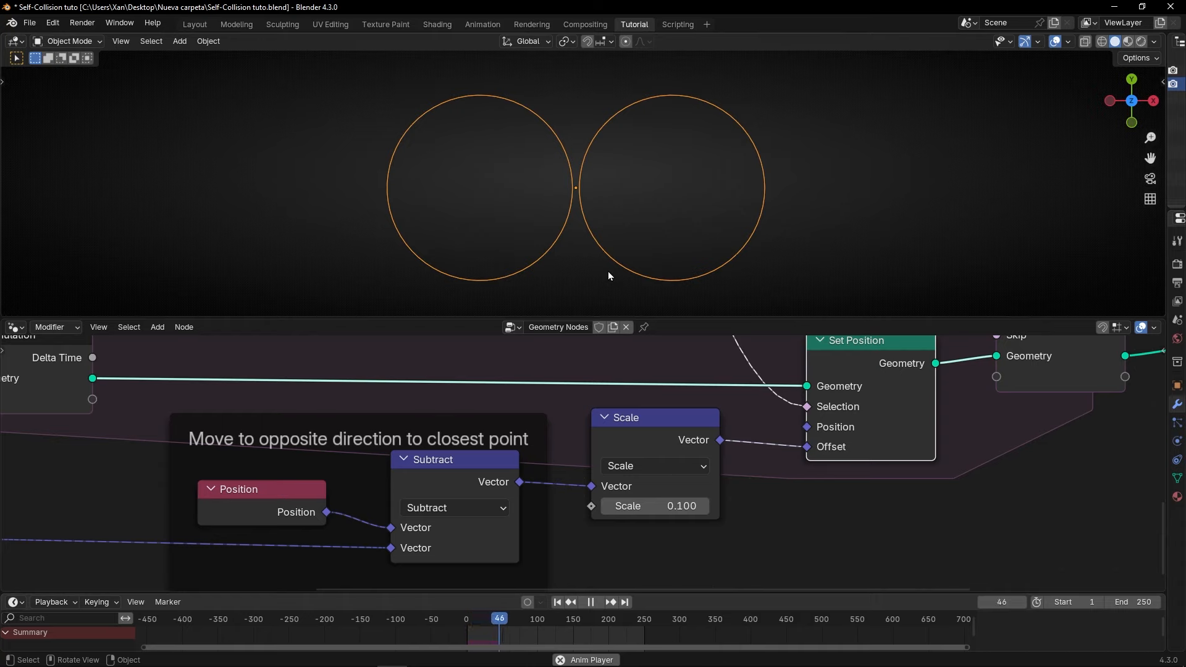
pyautogui.press('space')
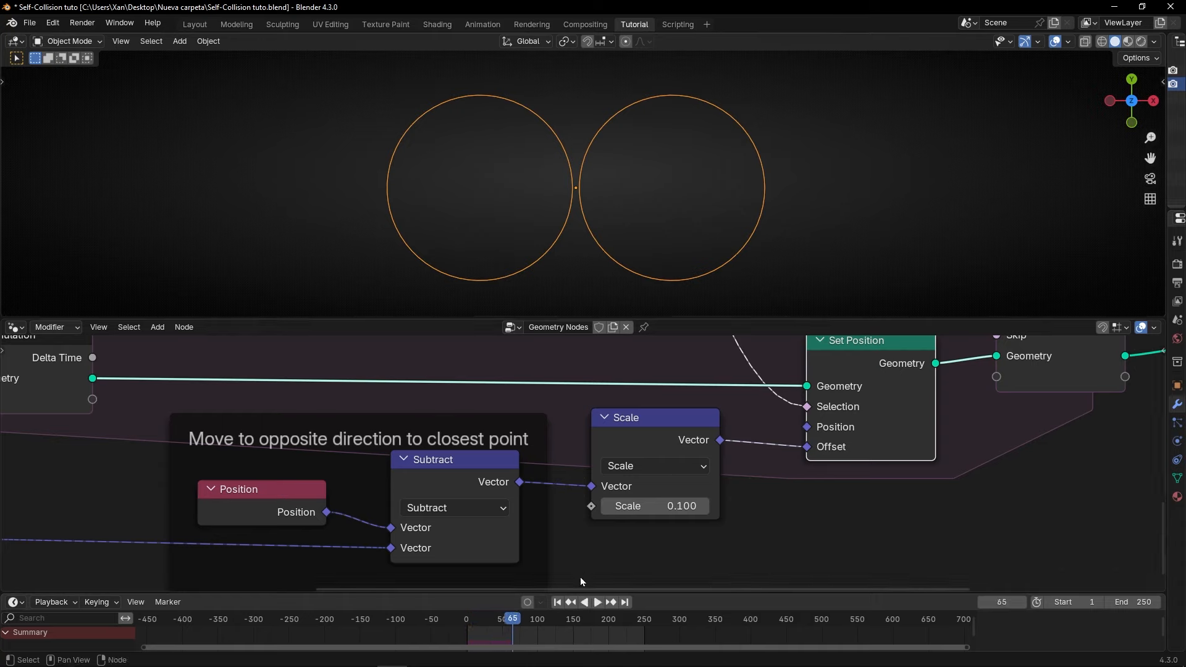
# Step: Rewind to the first frame, set the Scale node's factor to 0.010 and play the simulation, shifting the node slightly down
pyautogui.hotkey('shift', 'Left')
pyautogui.click(675, 506)
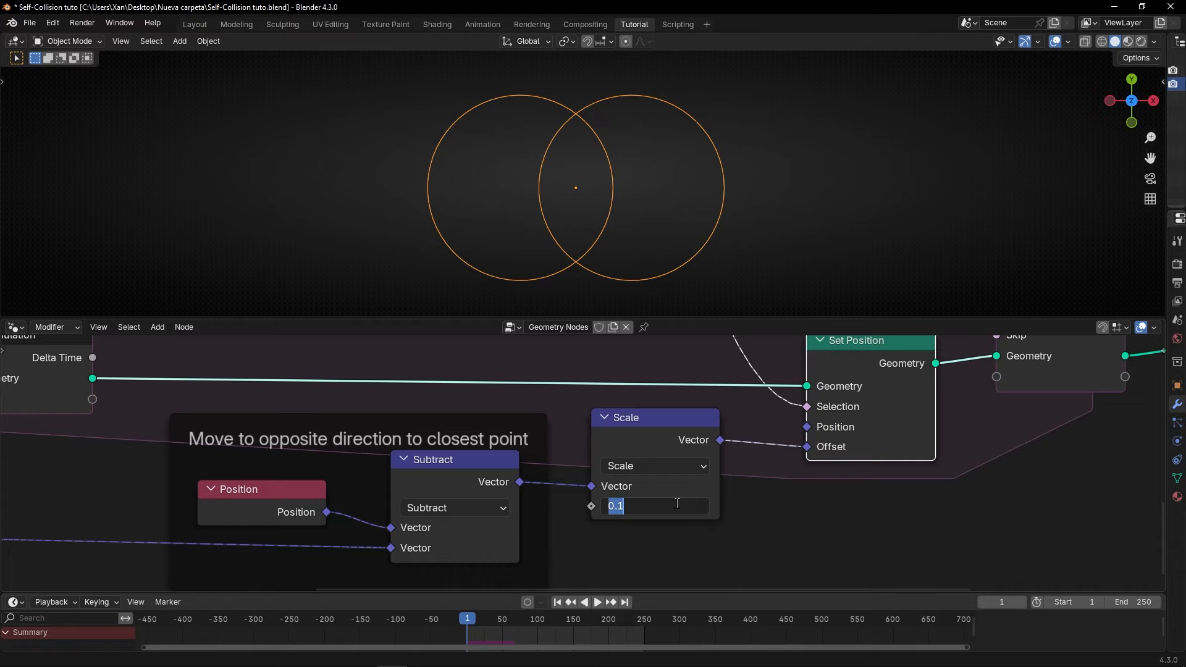
pyautogui.write('0.010')
pyautogui.press('Return')
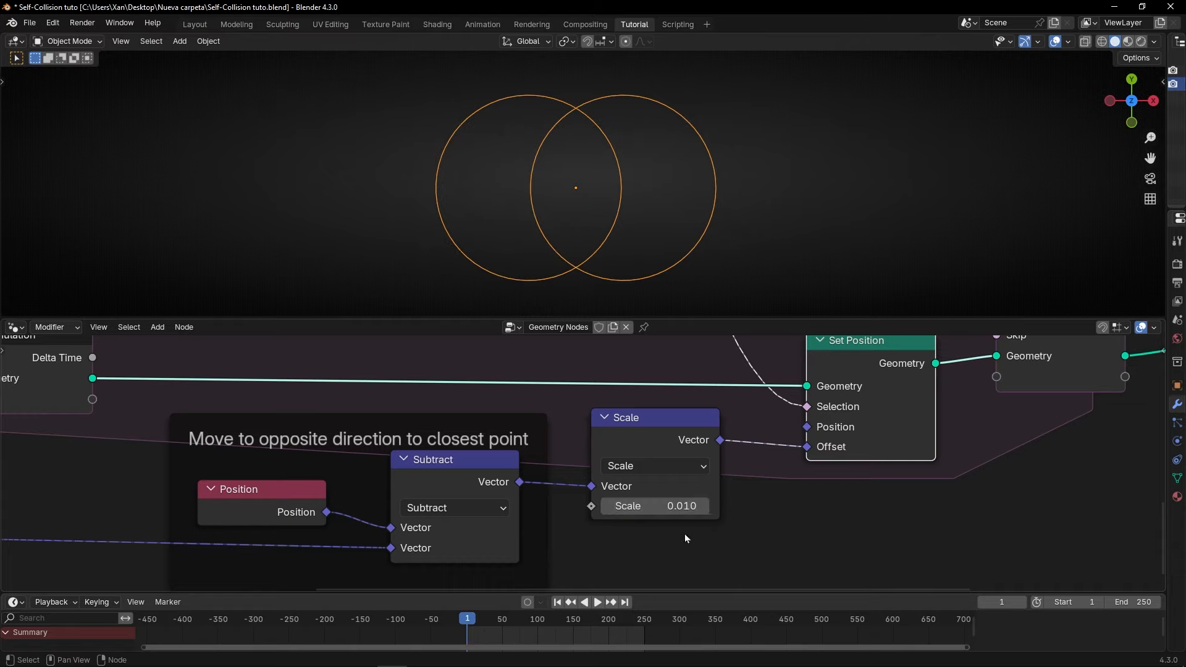
pyautogui.press('space')
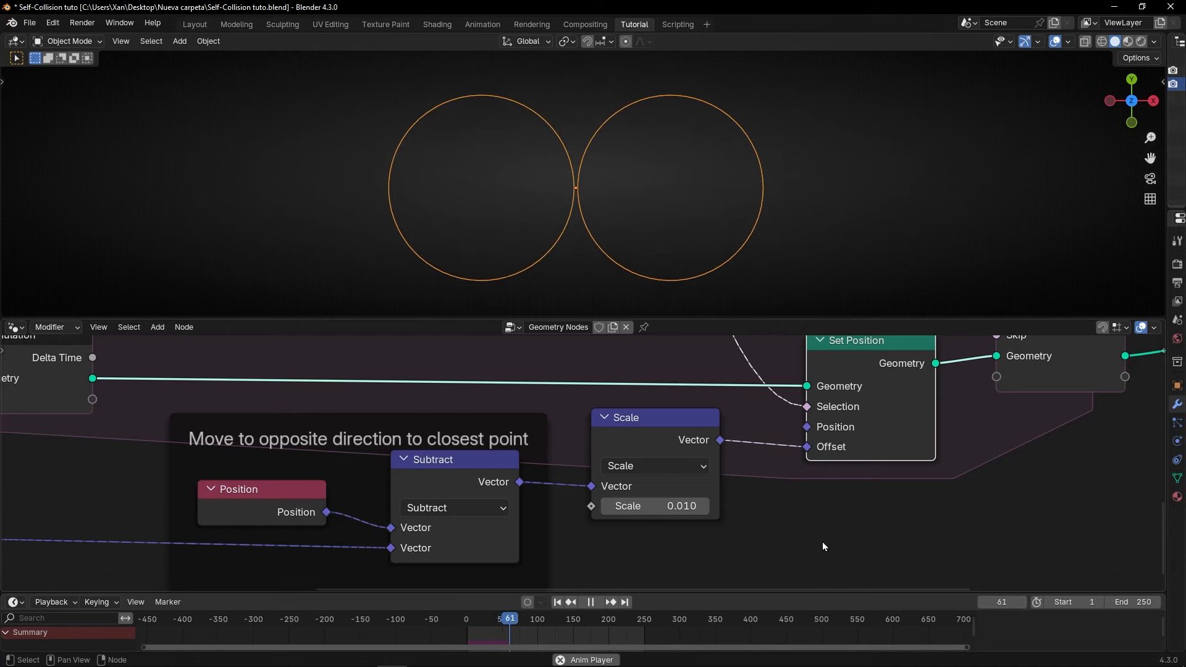
pyautogui.moveTo(661, 435)
pyautogui.mouseDown()
pyautogui.moveTo(659, 451)
pyautogui.moveTo(641, 445)
pyautogui.moveTo(661, 452)
pyautogui.mouseUp()
pyautogui.press('space')
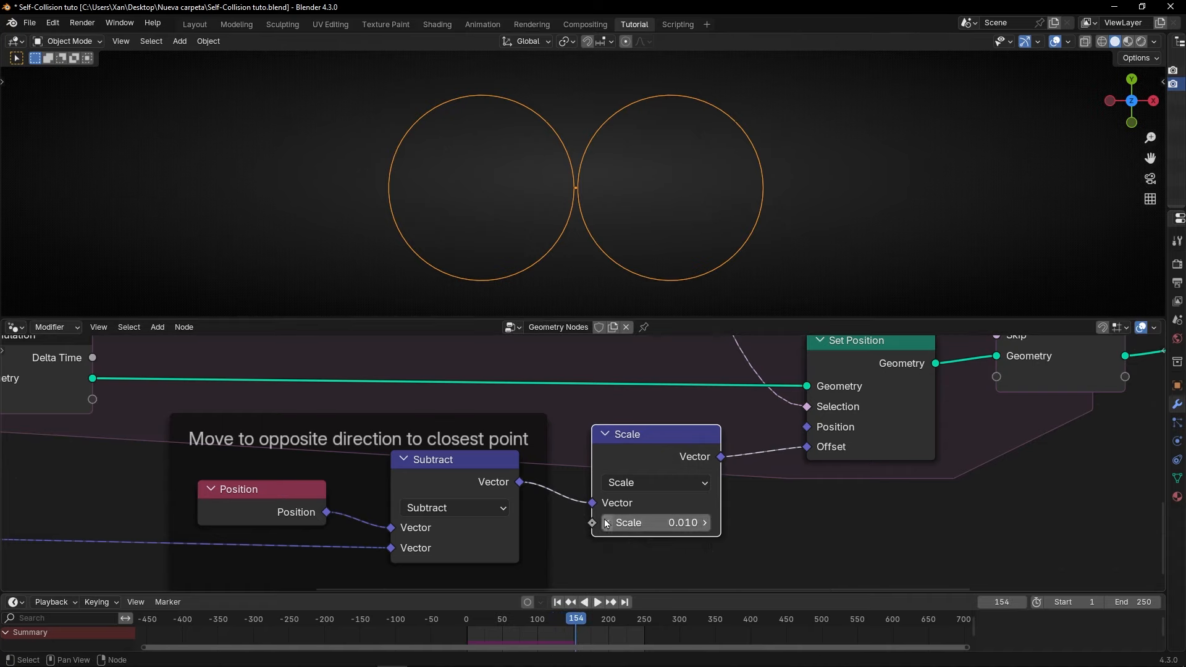
# Step: Widen the properties area, try a 60 fps frame rate in the output settings and play the simulation
pyautogui.moveTo(1163, 300); pyautogui.dragTo(906, 303)
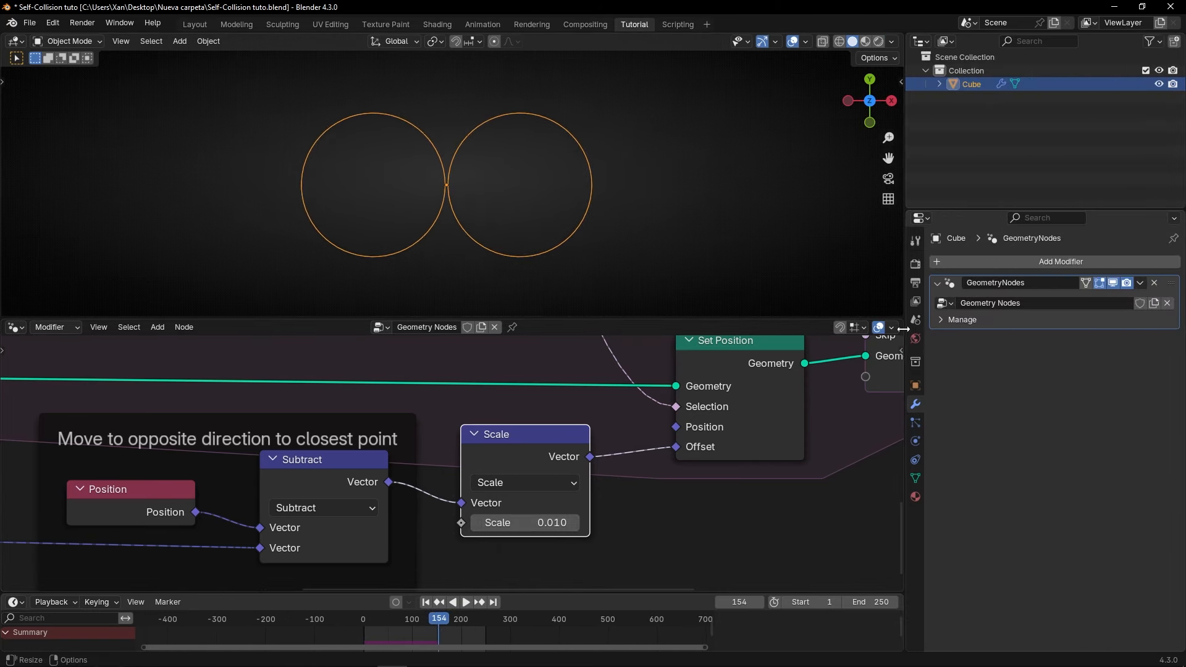
pyautogui.click(916, 283)
pyautogui.click(1083, 386)
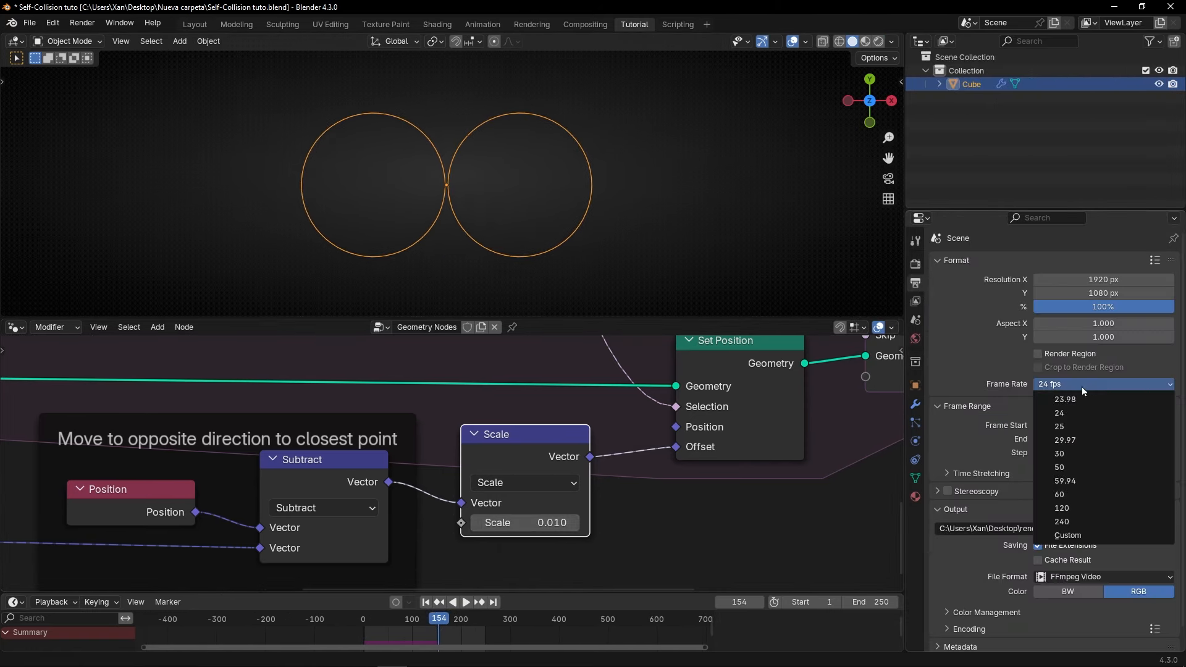
pyautogui.click(1059, 495)
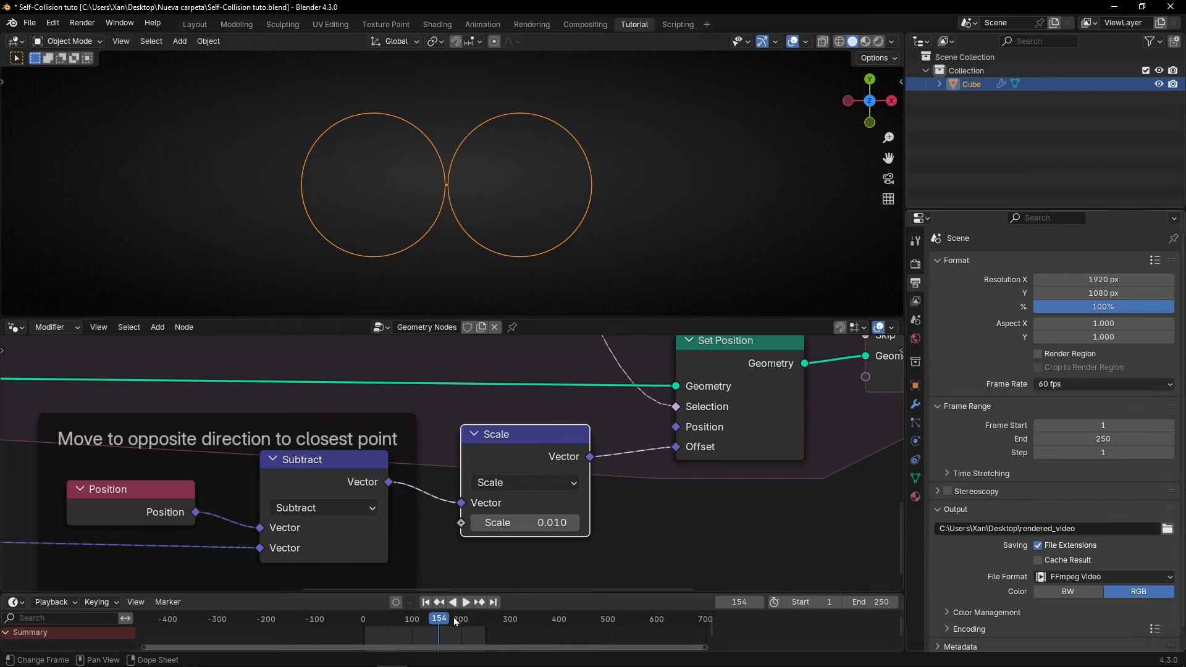
pyautogui.press('space')
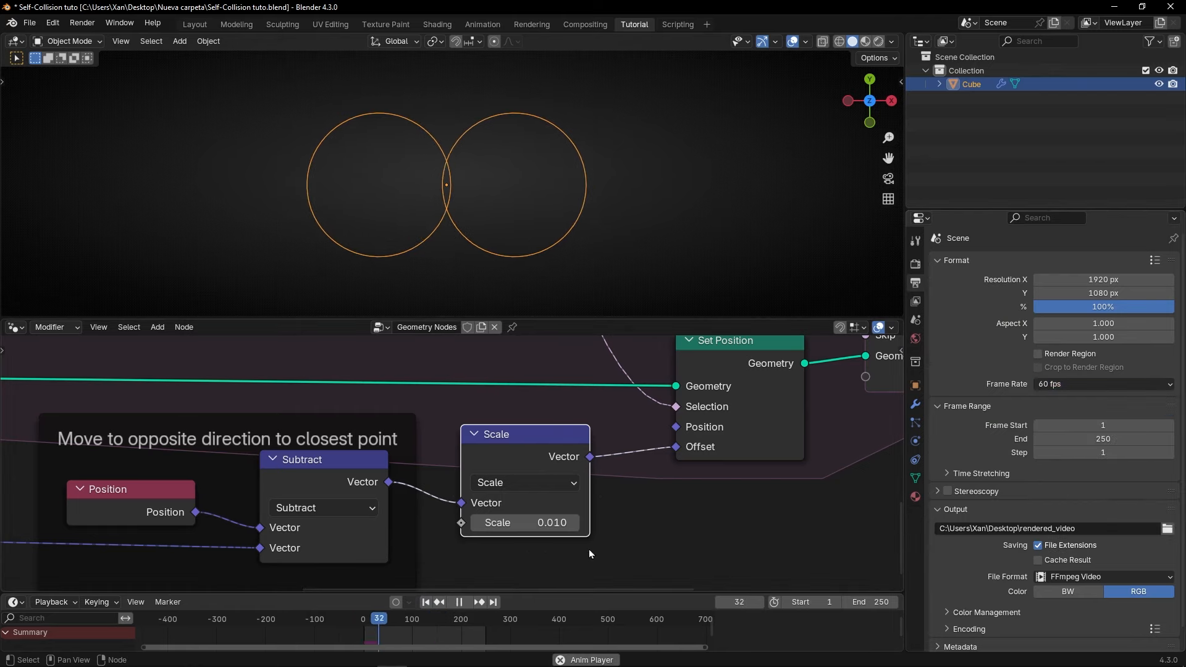
pyautogui.press('space')
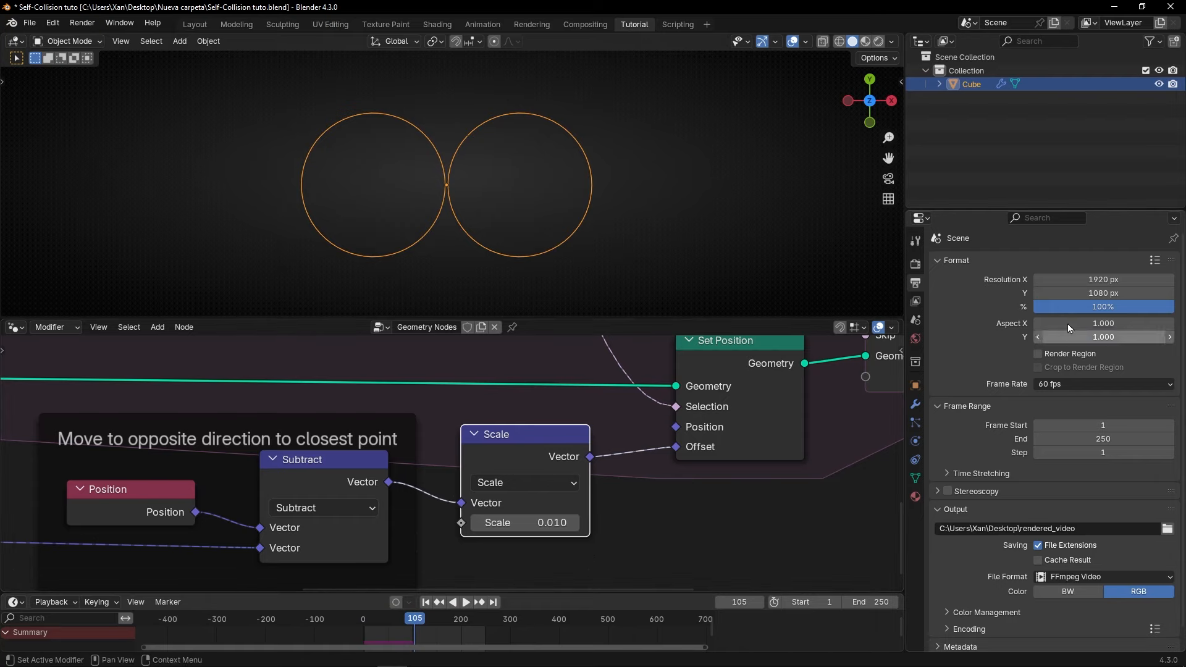
# Step: Return the frame rate to 24 fps, collapse the properties area again and replay the simulation
pyautogui.click(1078, 385)
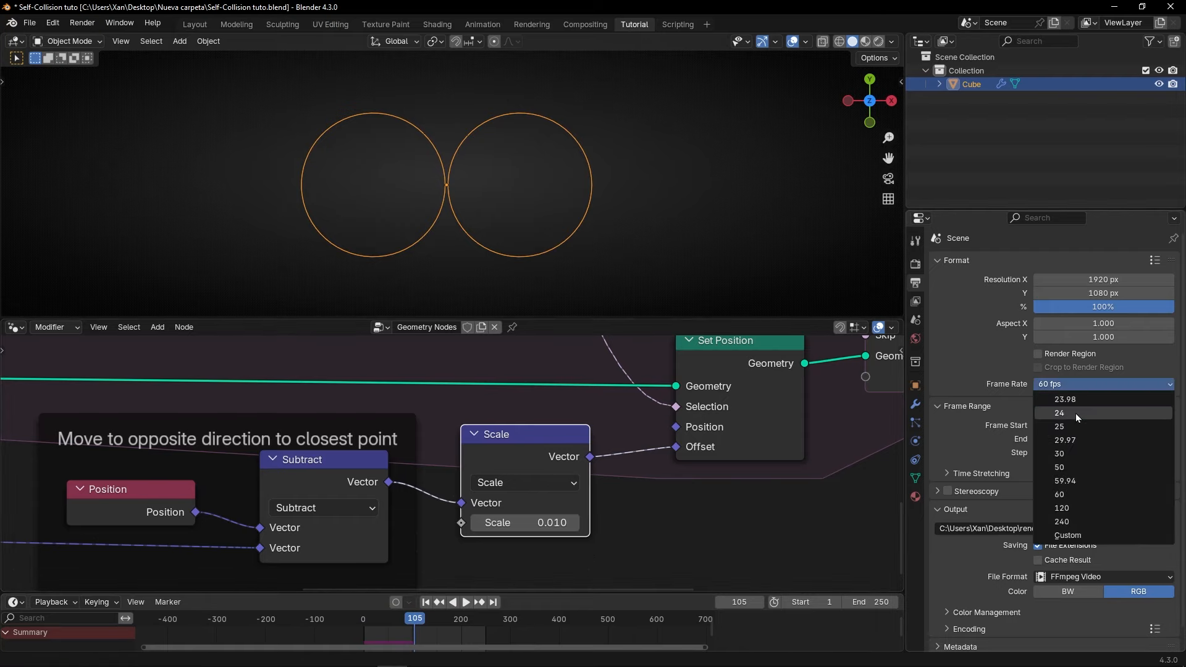
pyautogui.click(1078, 414)
pyautogui.moveTo(906, 408); pyautogui.dragTo(1165, 408)
pyautogui.press('space')
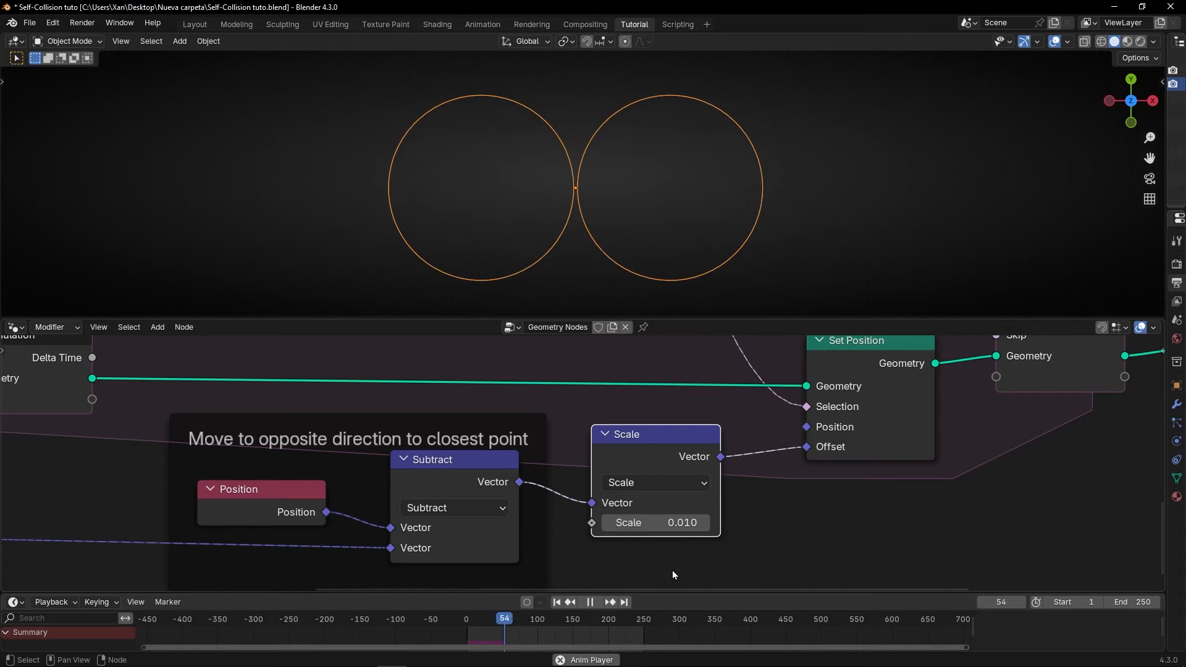
pyautogui.press('space')
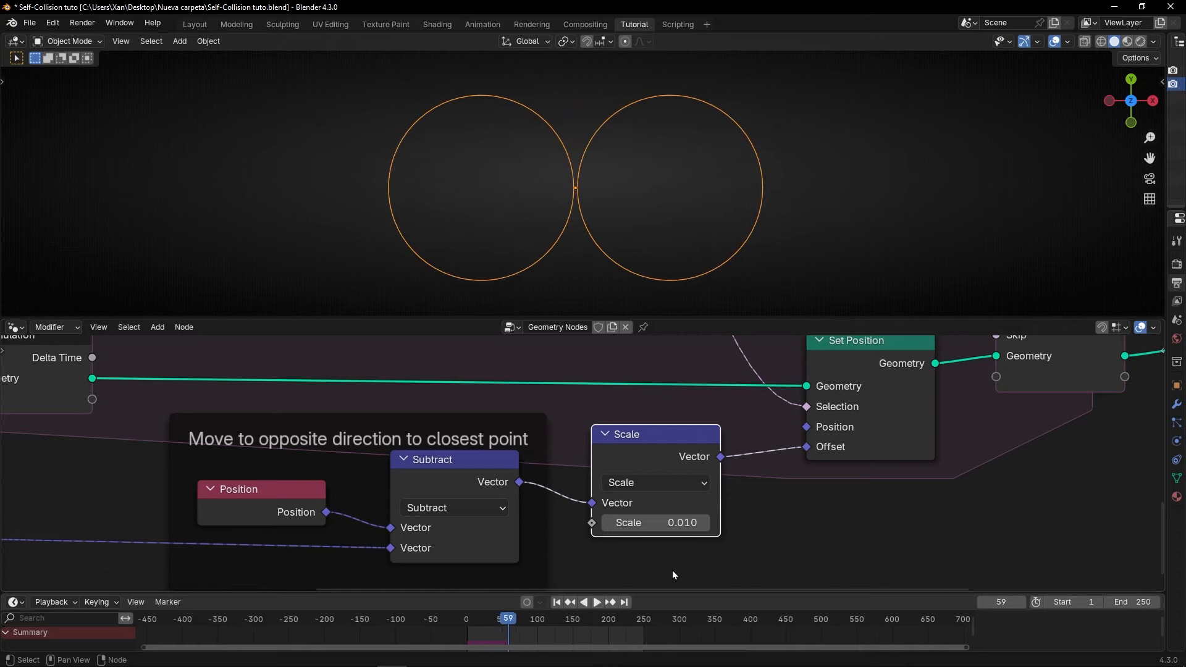
# Step: Wrap the Scale node in a frame labelled "Velocity"
pyautogui.hotkey('ctrl', 'j')
pyautogui.press('F2')
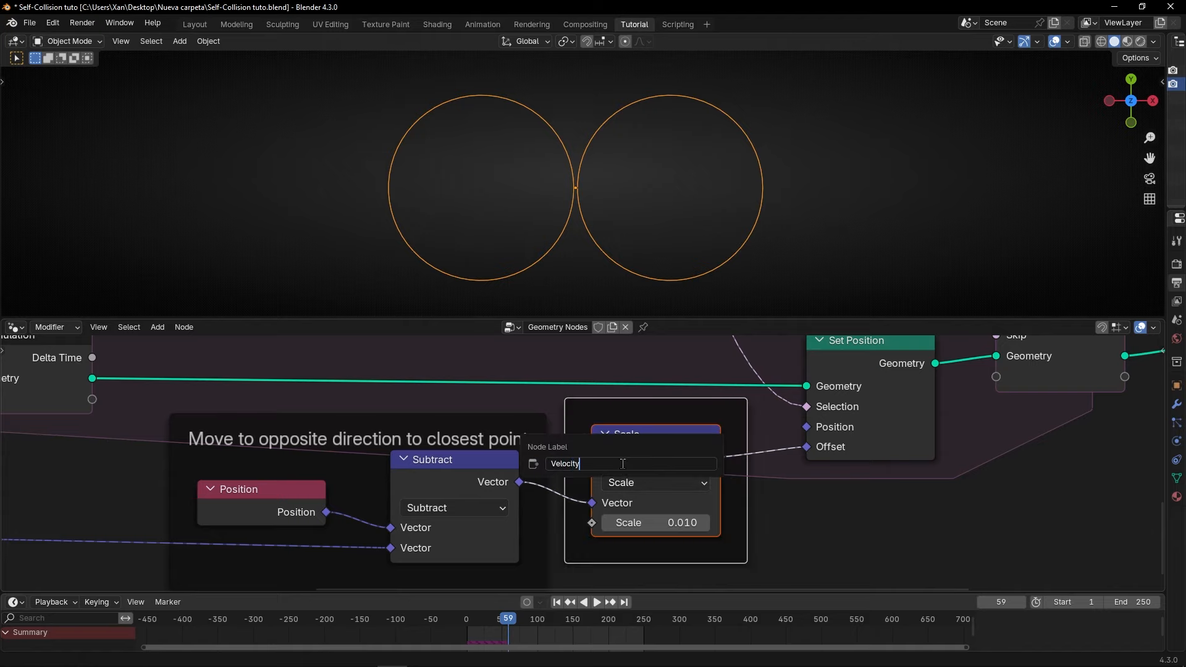
pyautogui.press('Return')
pyautogui.scroll(-3, 624, 464)
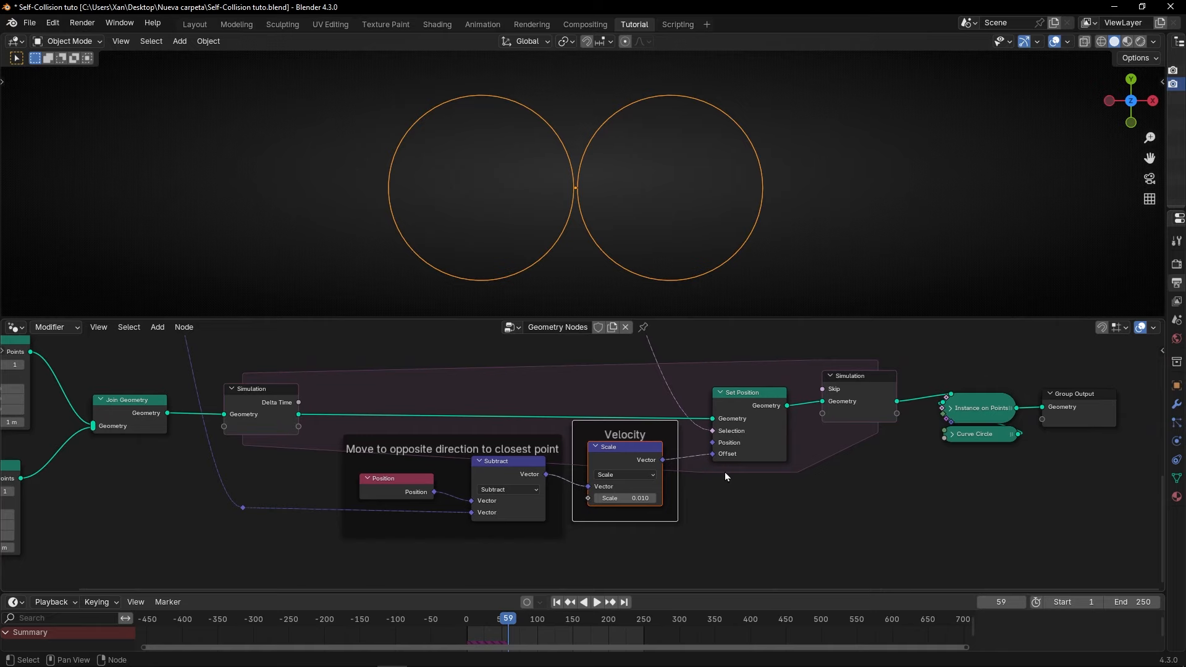
# Step: Delete both Points nodes and the Join Geometry node that feed the Simulation zone
pyautogui.moveTo(880, 471); pyautogui.dragTo(593, 495, button='middle')
pyautogui.scroll(6, 594, 495)
pyautogui.scroll(-5, 618, 485)
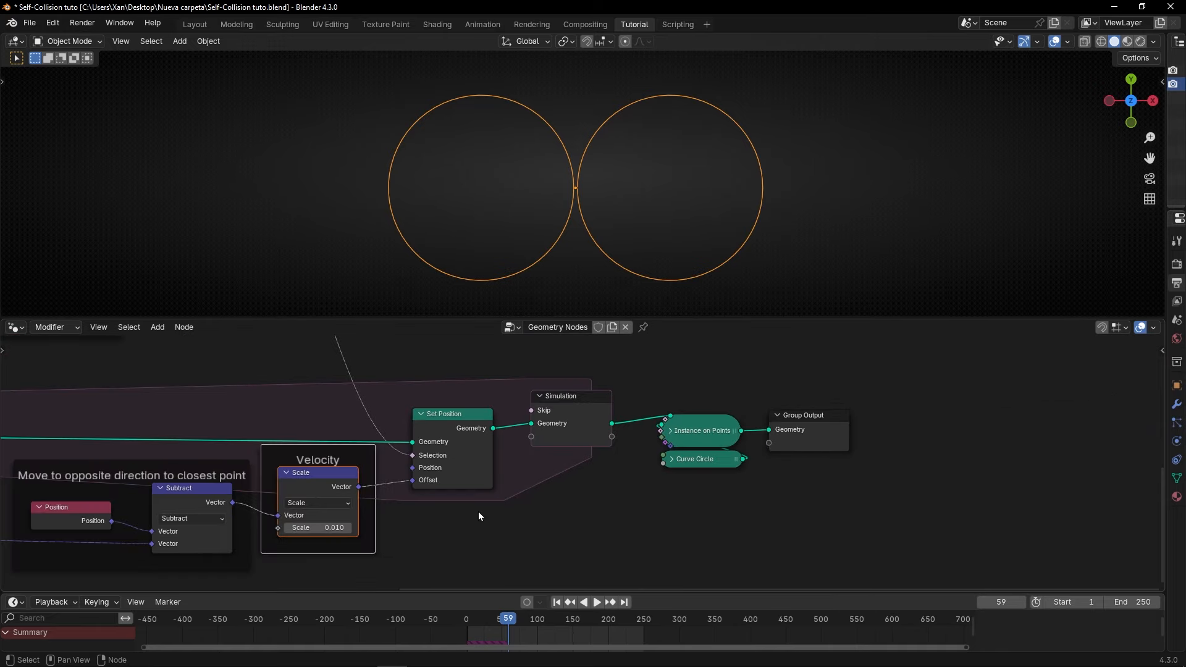
pyautogui.moveTo(479, 516); pyautogui.dragTo(990, 502, button='middle')
pyautogui.moveTo(300, 396); pyautogui.dragTo(534, 391, button='middle')
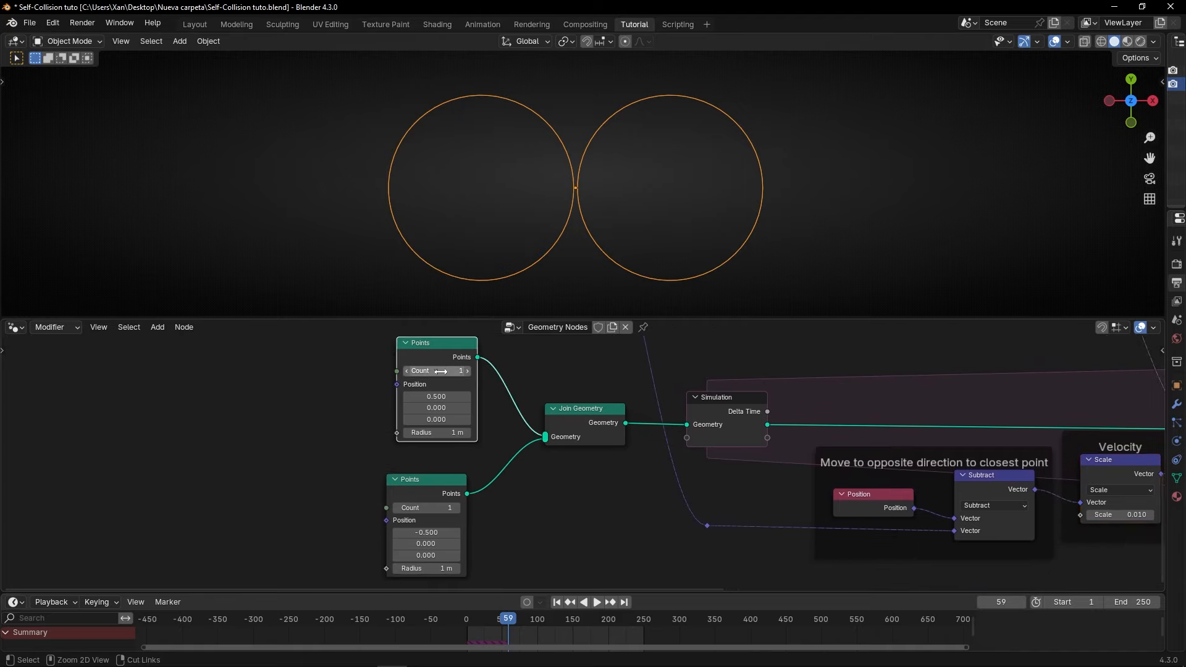
pyautogui.press('Delete')
pyautogui.click(426, 493)
pyautogui.press('Delete')
pyautogui.click(573, 425)
pyautogui.press('Delete')
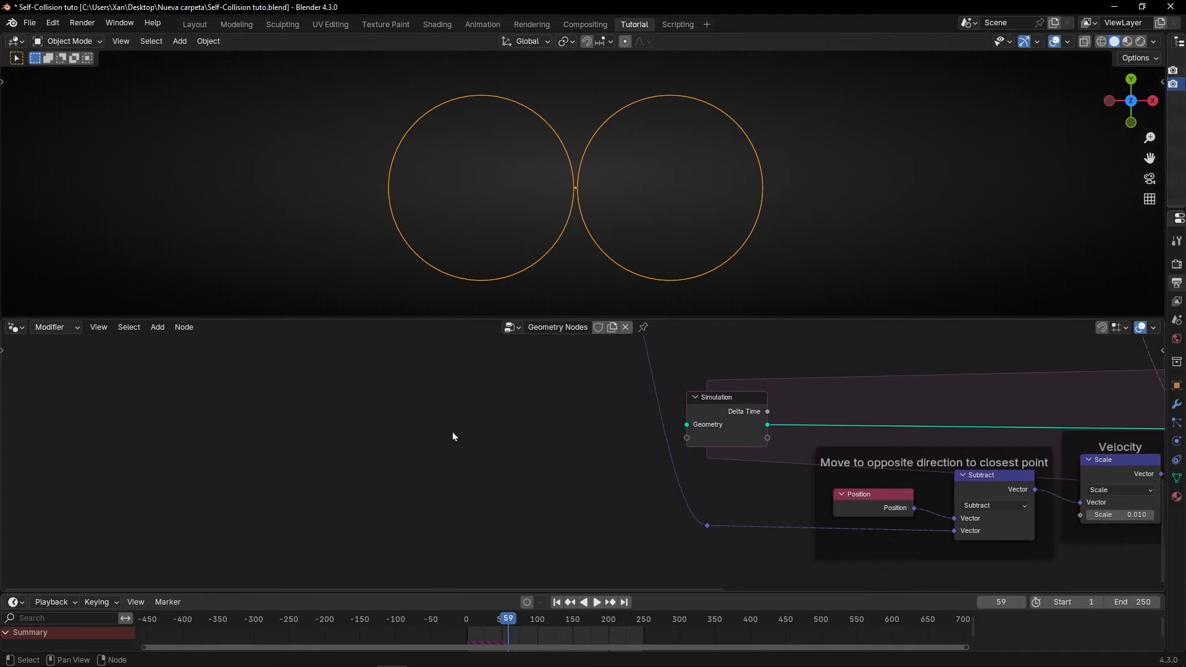
# Step: Add a Grid node, connect its mesh to the Simulation input's geometry and rewind to the first frame
pyautogui.hotkey('shift', 'a')
pyautogui.moveTo(437, 436)
pyautogui.write('grid')
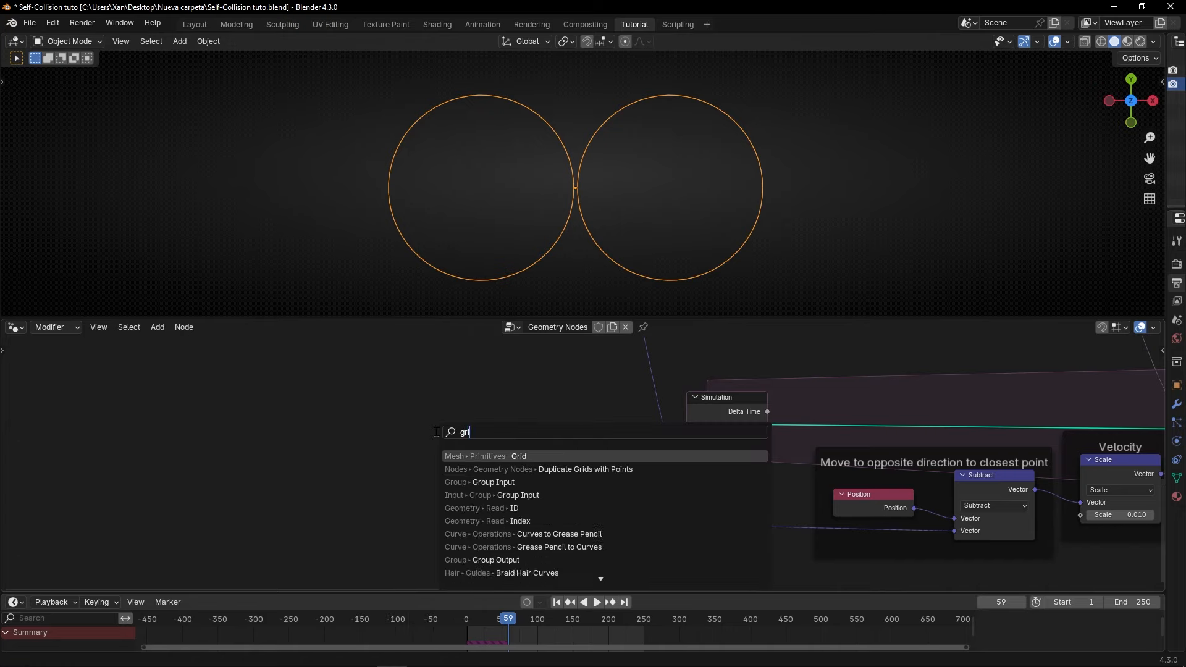
pyautogui.press('Return')
pyautogui.click(376, 425)
pyautogui.moveTo(439, 425); pyautogui.dragTo(700, 425)
pyautogui.click(557, 603)
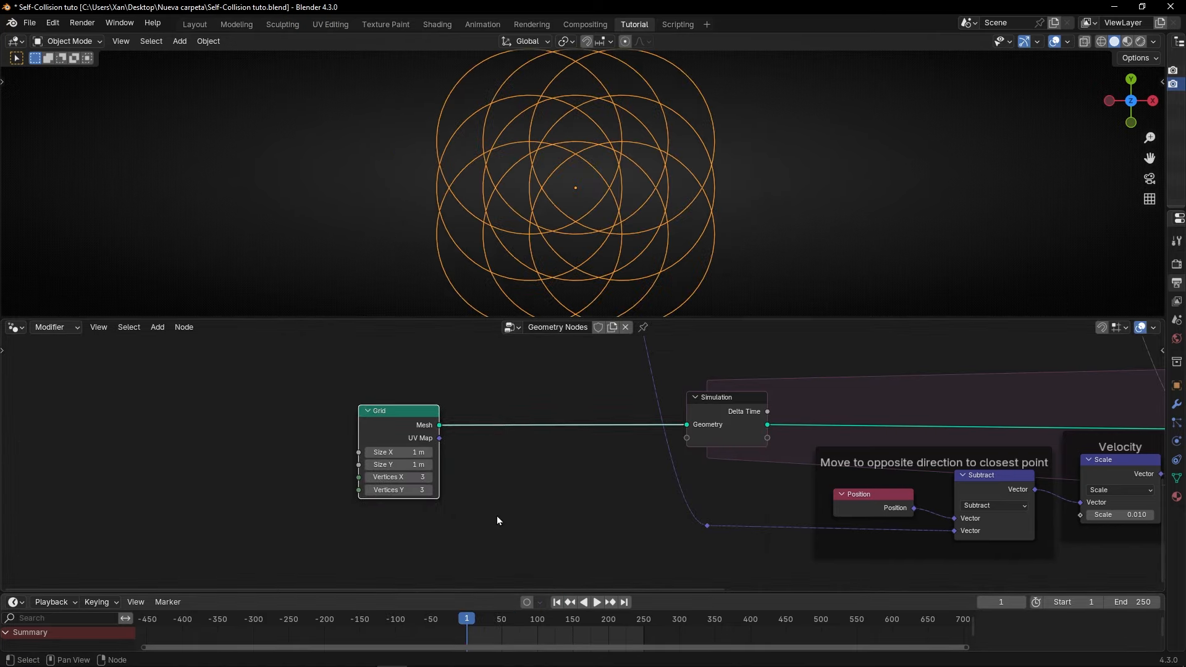
# Step: Preview the grid, insert a Distribute Points on Faces node between it and the Simulation input, and preview the distributed points
pyautogui.keyDown('ctrl'); pyautogui.keyDown('shift'); pyautogui.click(436, 432); pyautogui.keyUp('shift'); pyautogui.keyUp('ctrl')
pyautogui.moveTo(503, 450); pyautogui.dragTo(577, 505)
pyautogui.hotkey('shift', 'a')
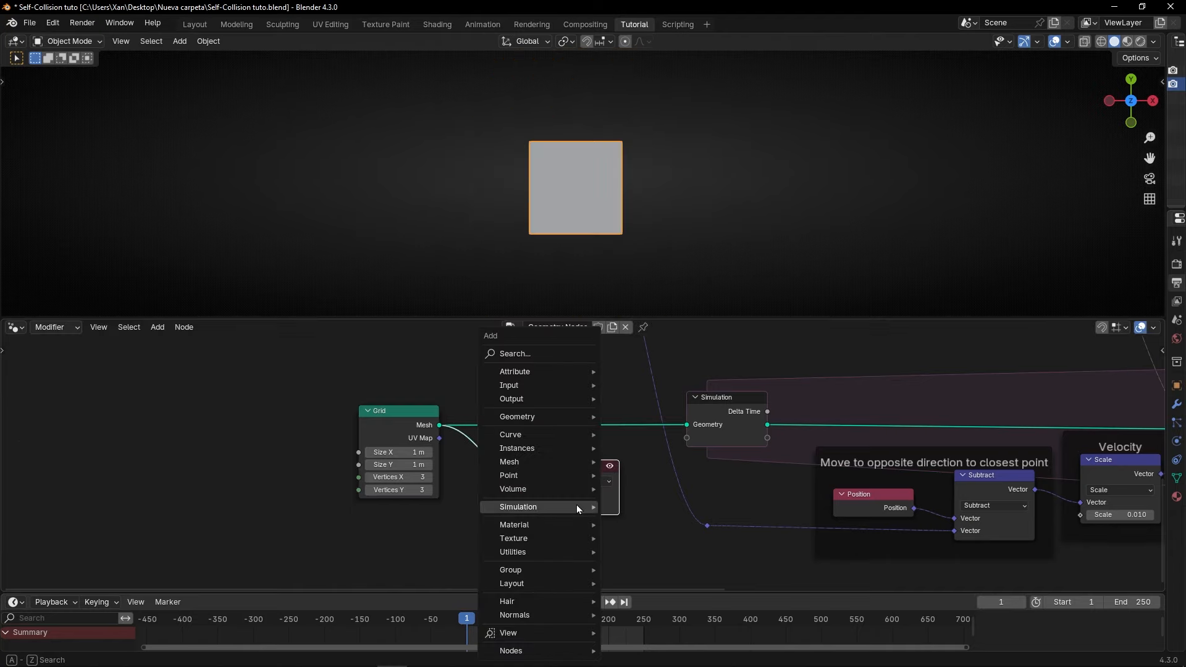
pyautogui.write('distr')
pyautogui.press('Return')
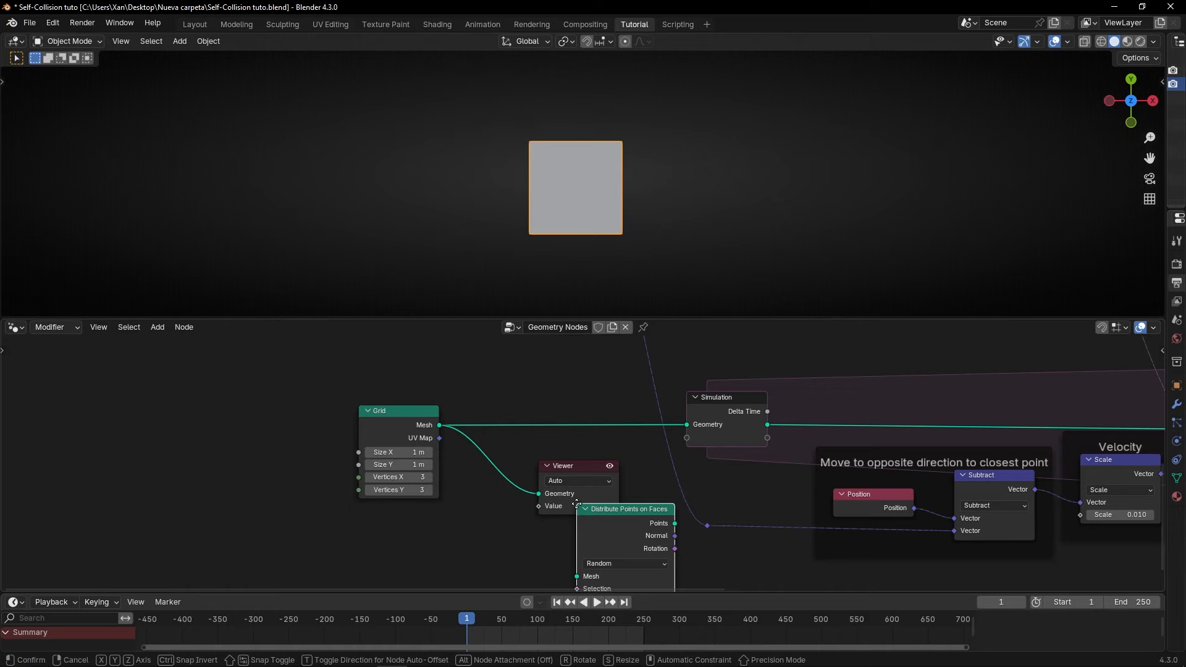
pyautogui.click(573, 424)
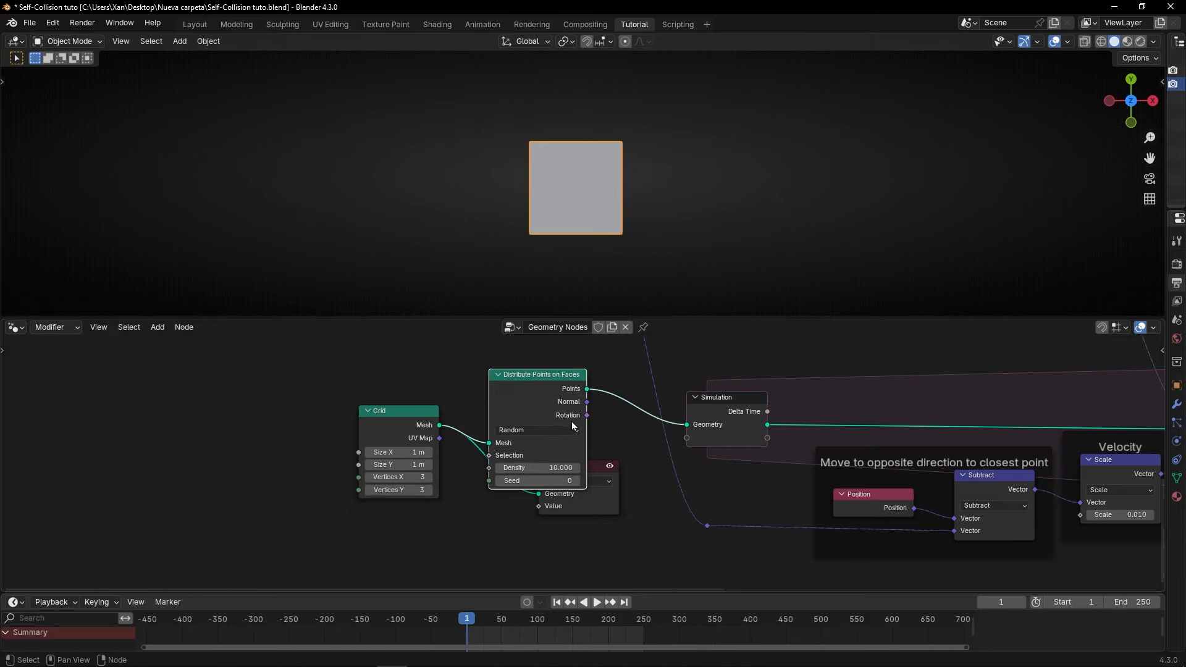
pyautogui.keyDown('ctrl'); pyautogui.keyDown('shift'); pyautogui.click(558, 402); pyautogui.keyUp('shift'); pyautogui.keyUp('ctrl')
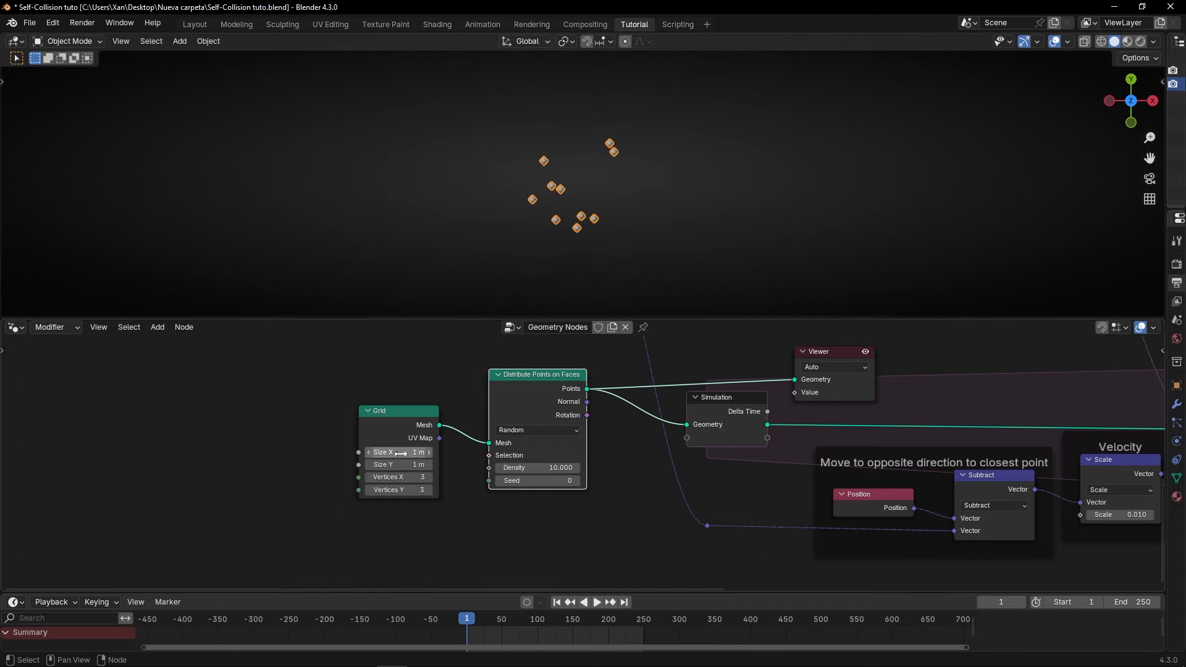
# Step: Set the grid size to 2.4 m by 2.4 m and the point density to 23, and inspect the points in an enlarged viewport
pyautogui.moveTo(401, 454); pyautogui.dragTo(432, 466)
pyautogui.moveTo(530, 469); pyautogui.dragTo(572, 469)
pyautogui.scroll(2, 628, 275)
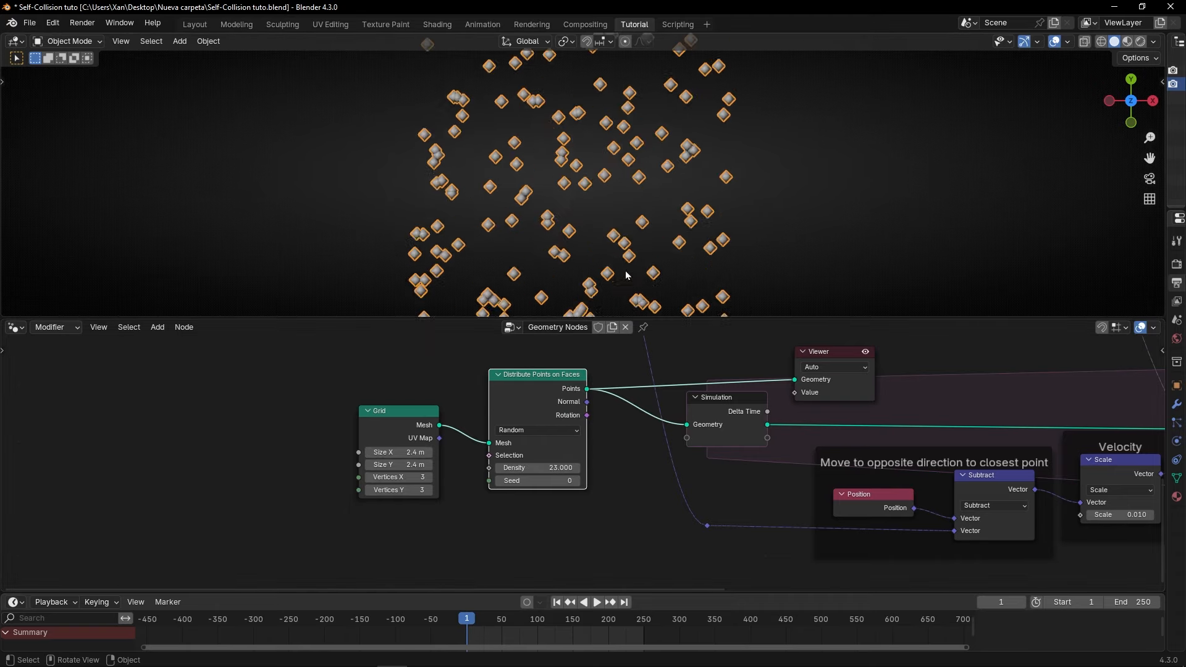
pyautogui.hotkey('ctrl', 'space')
pyautogui.scroll(3, 625, 401)
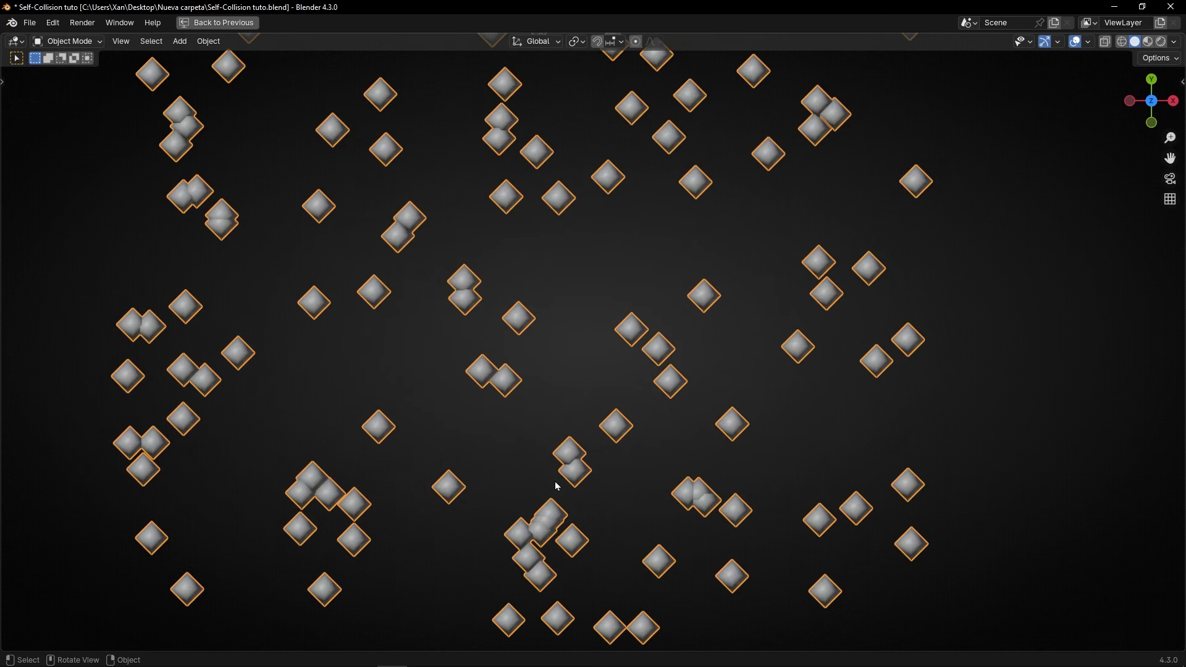
pyautogui.hotkey('ctrl', 'space')
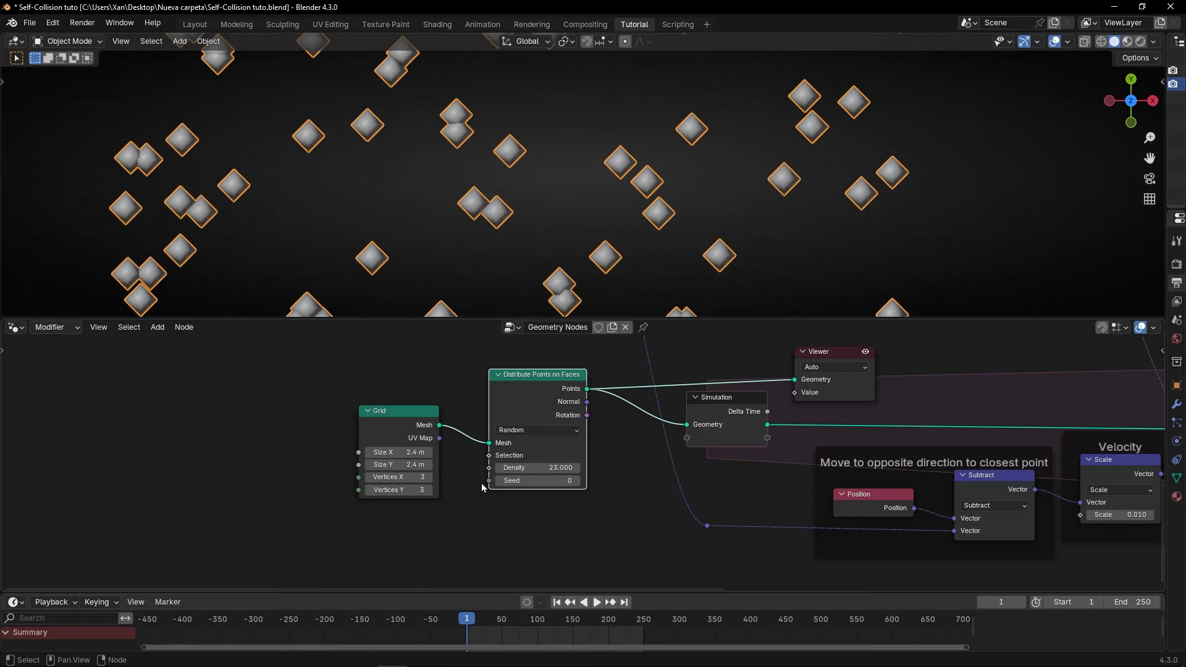
# Step: Move the Grid and Distribute Points on Faces nodes to make room and insert a Set Point Radius node before the Simulation zone
pyautogui.moveTo(388, 425); pyautogui.dragTo(389, 408)
pyautogui.moveTo(503, 416); pyautogui.dragTo(498, 426)
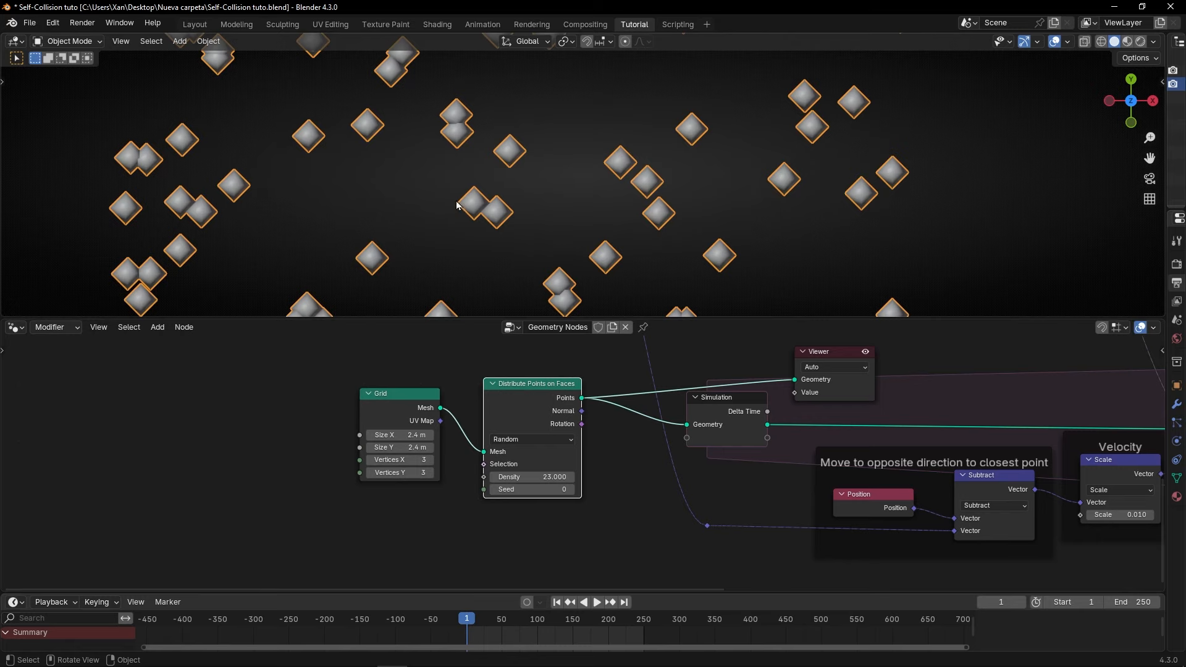
pyautogui.moveTo(402, 426); pyautogui.dragTo(350, 426)
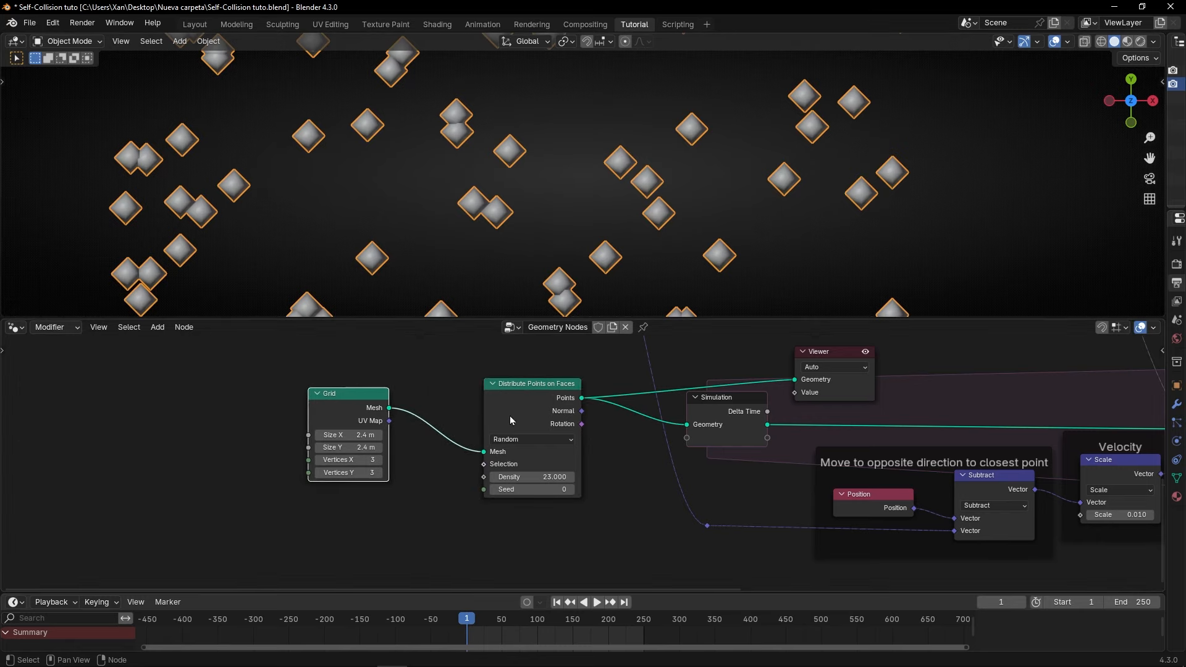
pyautogui.moveTo(510, 417); pyautogui.dragTo(463, 414)
pyautogui.hotkey('shift', 'a')
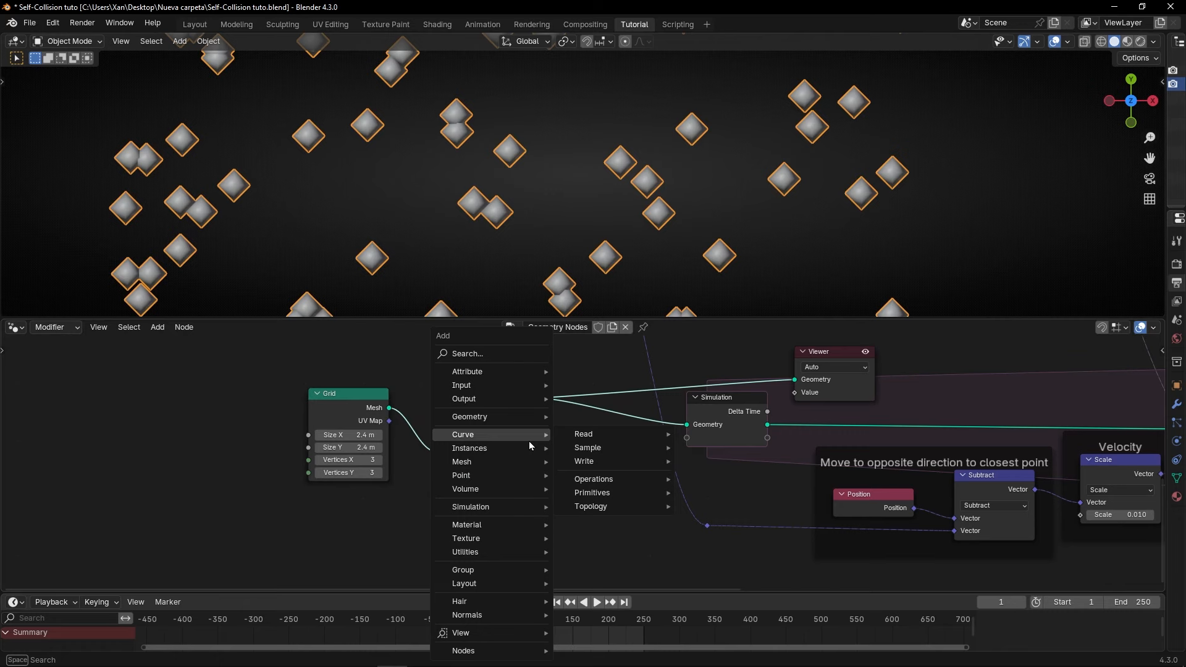
pyautogui.write('set radiu')
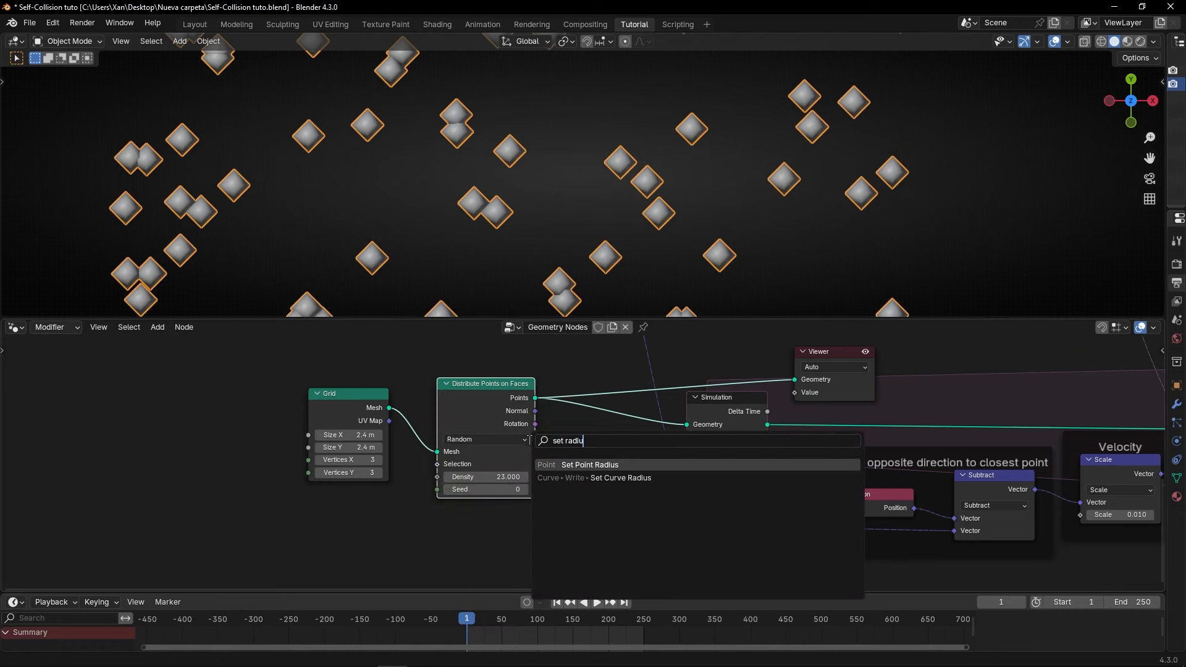
pyautogui.press('Return')
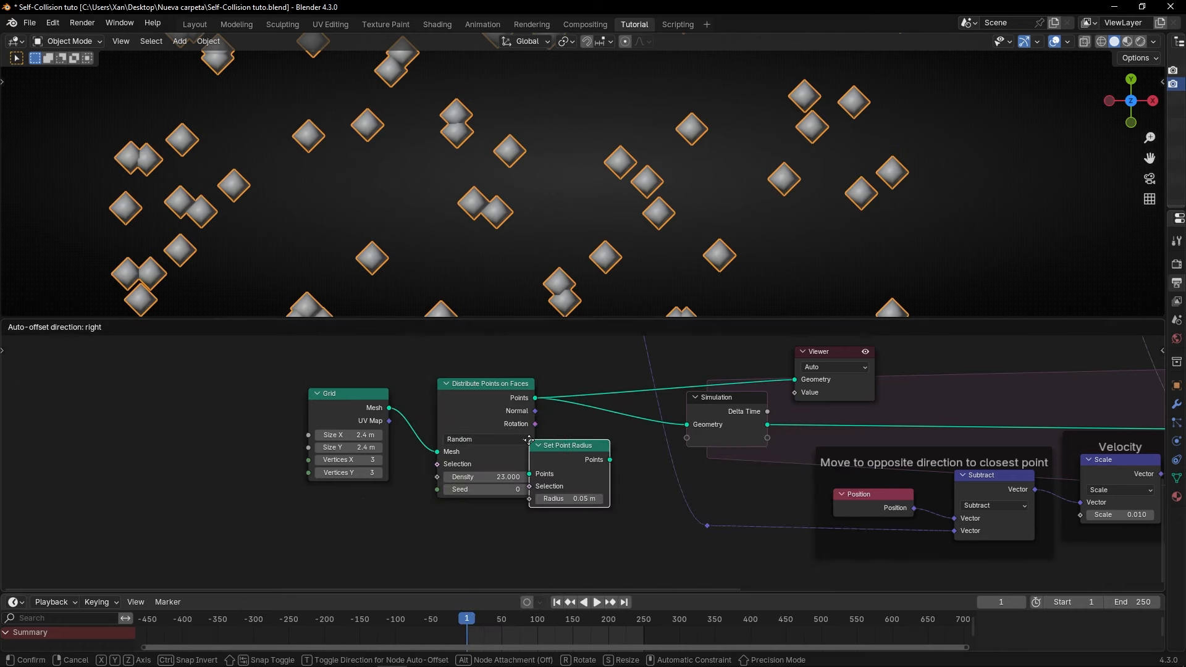
pyautogui.click(569, 409)
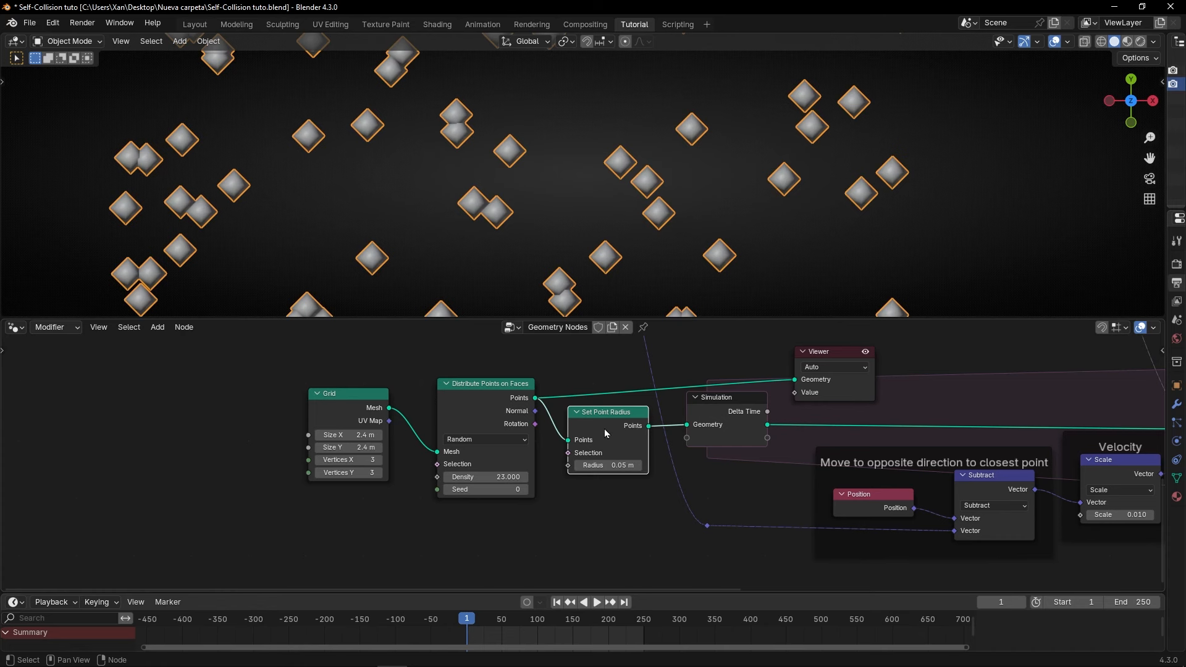
# Step: Preview the Instance on Points output and set the Curve Circle radius to 0.05 m, leaving that node collapsed again
pyautogui.scroll(-3, 605, 517)
pyautogui.moveTo(748, 514); pyautogui.dragTo(541, 494, button='middle')
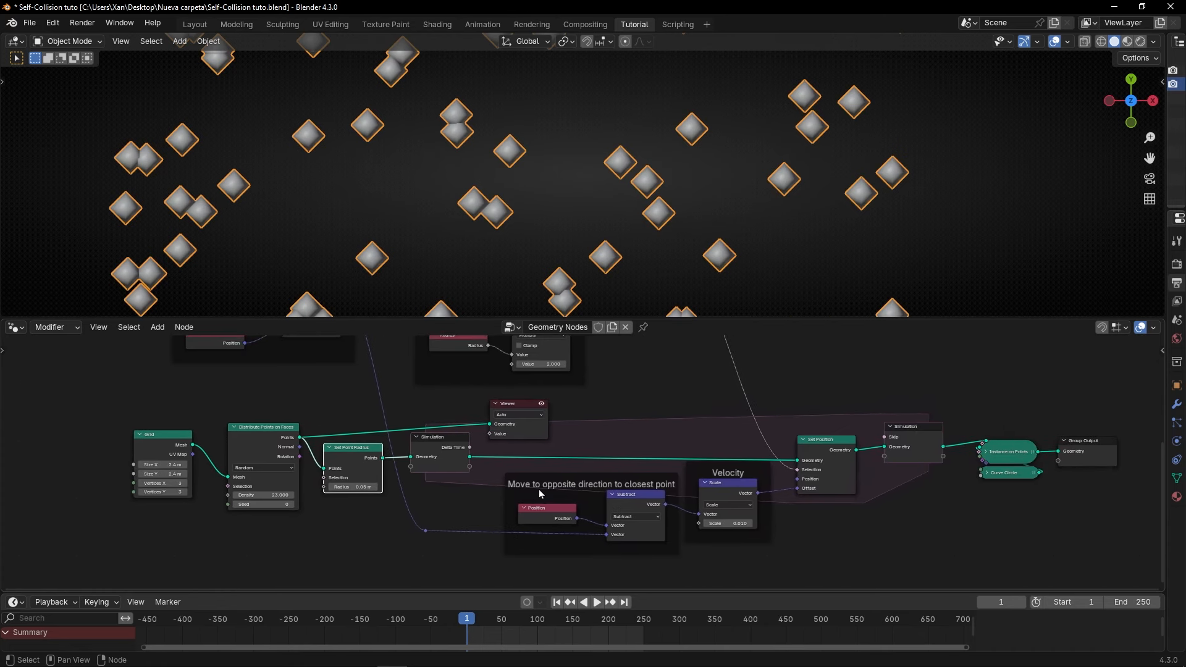
pyautogui.keyDown('ctrl'); pyautogui.keyDown('shift'); pyautogui.click(1031, 452); pyautogui.keyUp('shift'); pyautogui.keyUp('ctrl')
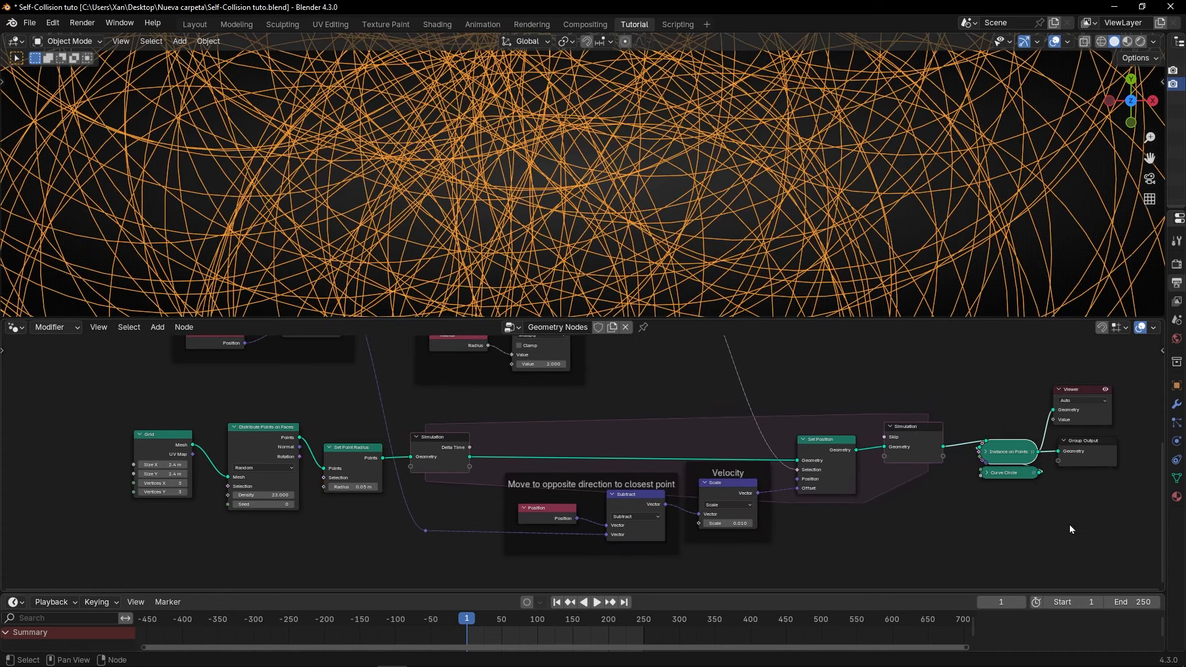
pyautogui.scroll(3, 1069, 524)
pyautogui.moveTo(906, 499); pyautogui.dragTo(701, 437, button='middle')
pyautogui.scroll(1, 700, 437)
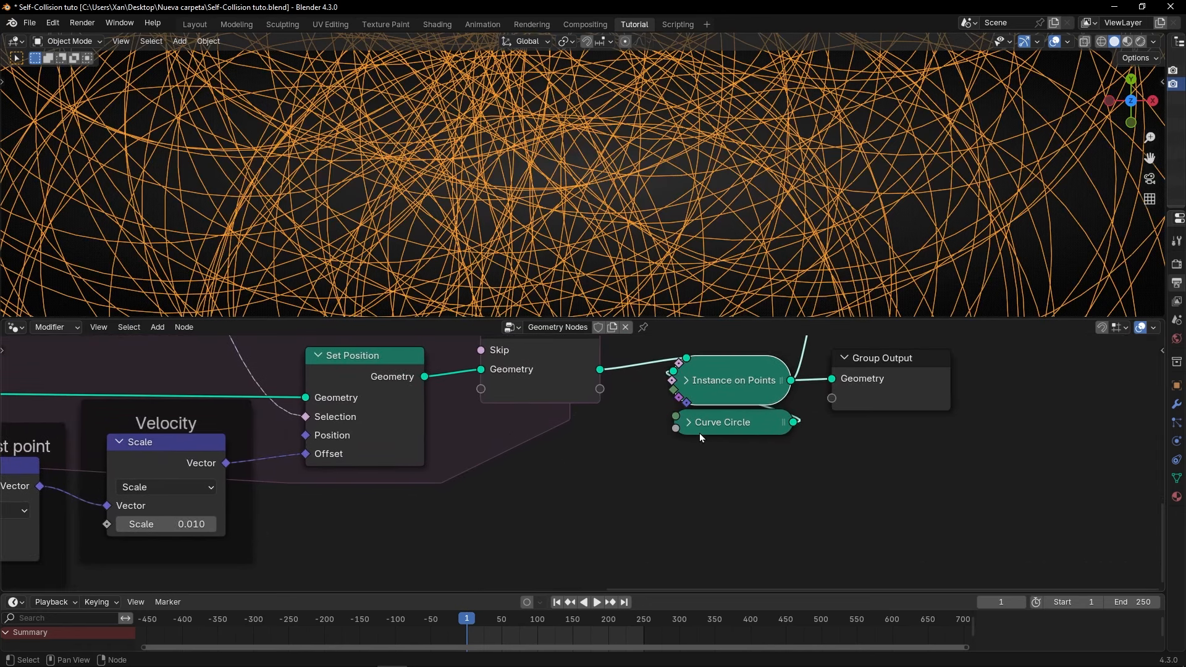
pyautogui.click(688, 423)
pyautogui.click(716, 503)
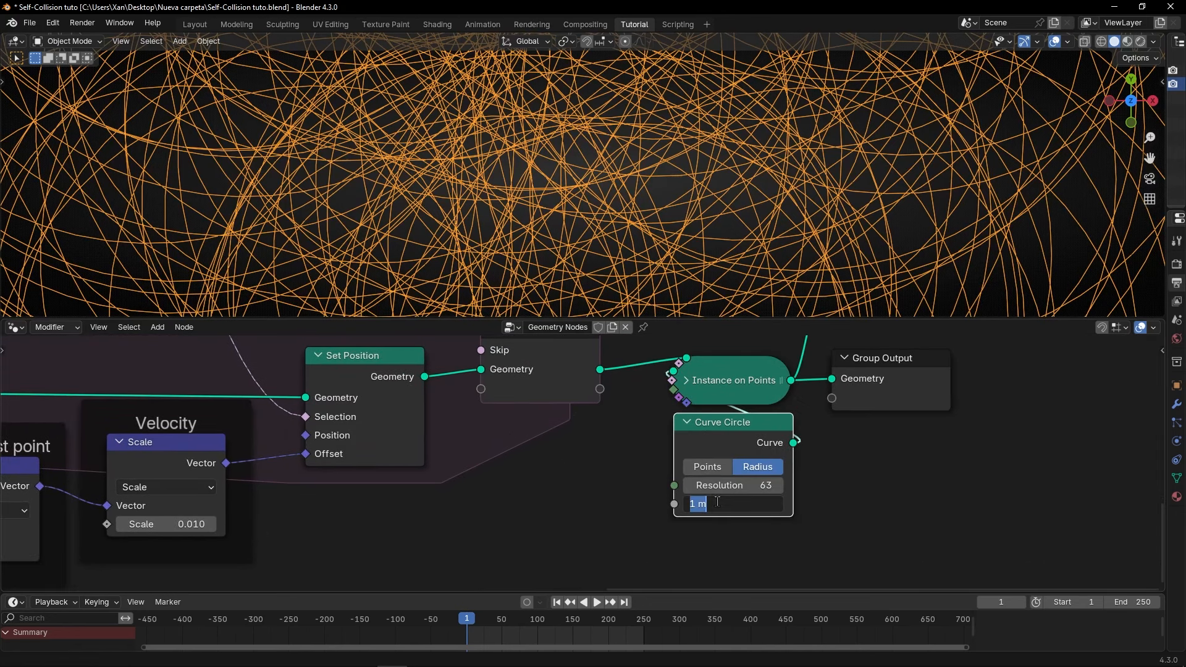
pyautogui.write('0.05')
pyautogui.press('Return')
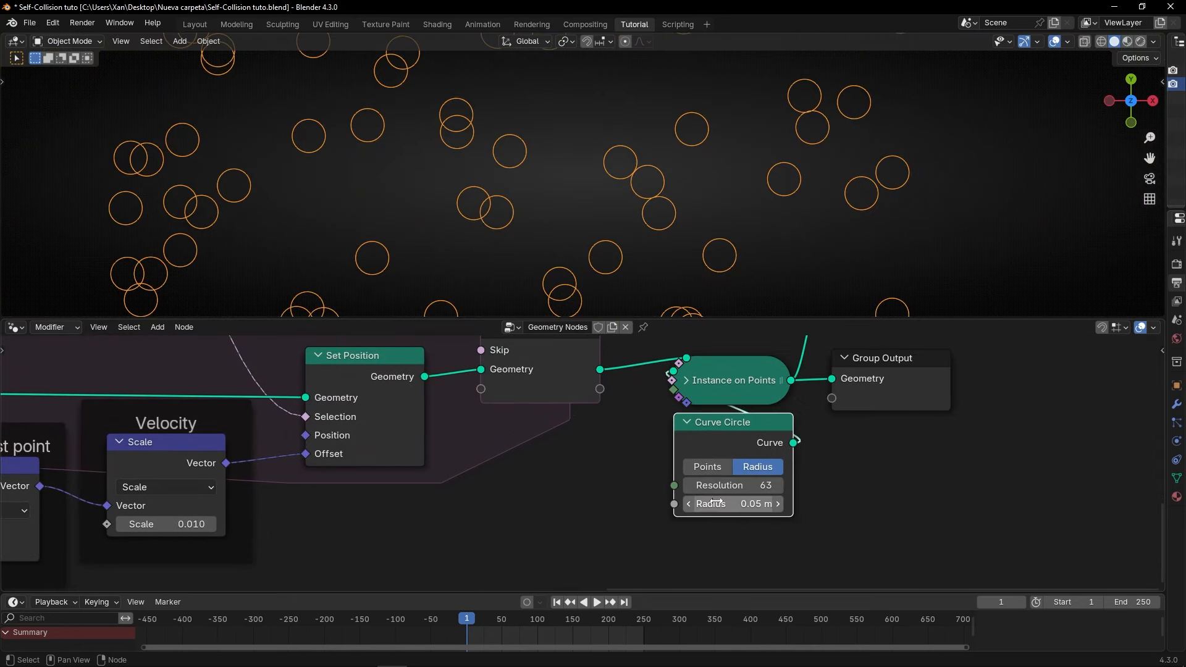
pyautogui.click(688, 422)
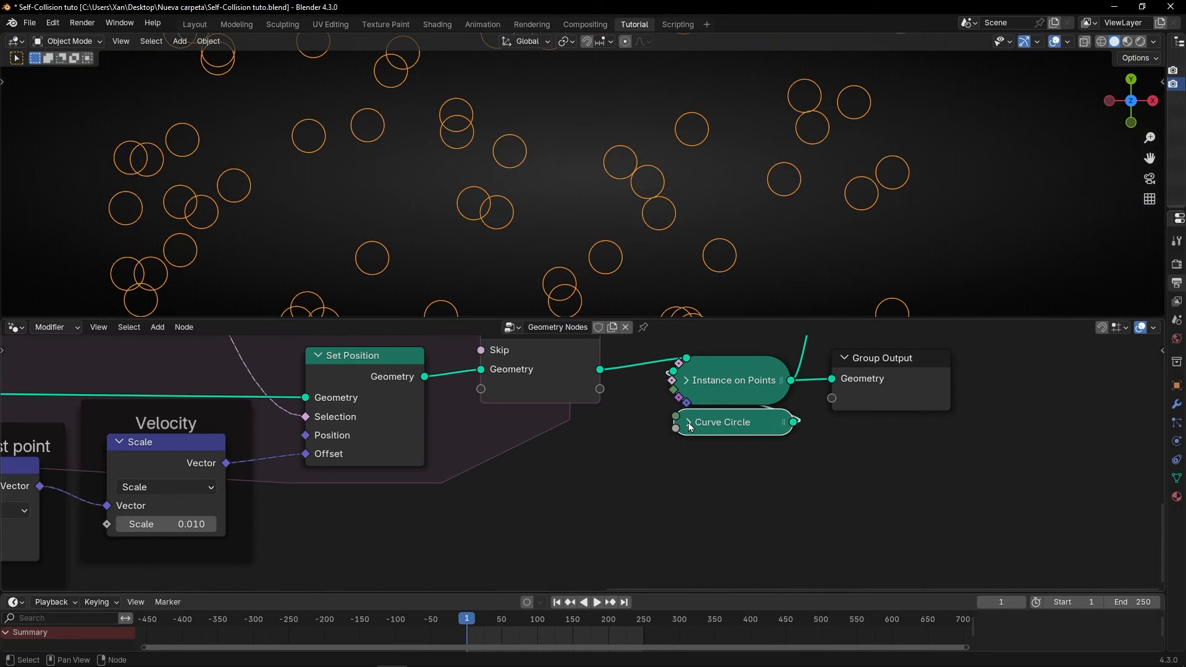
# Step: Delete the Viewer node beside the Group Output
pyautogui.scroll(-2, 739, 461)
pyautogui.click(806, 428)
pyautogui.press('x')
pyautogui.scroll(-3, 602, 491)
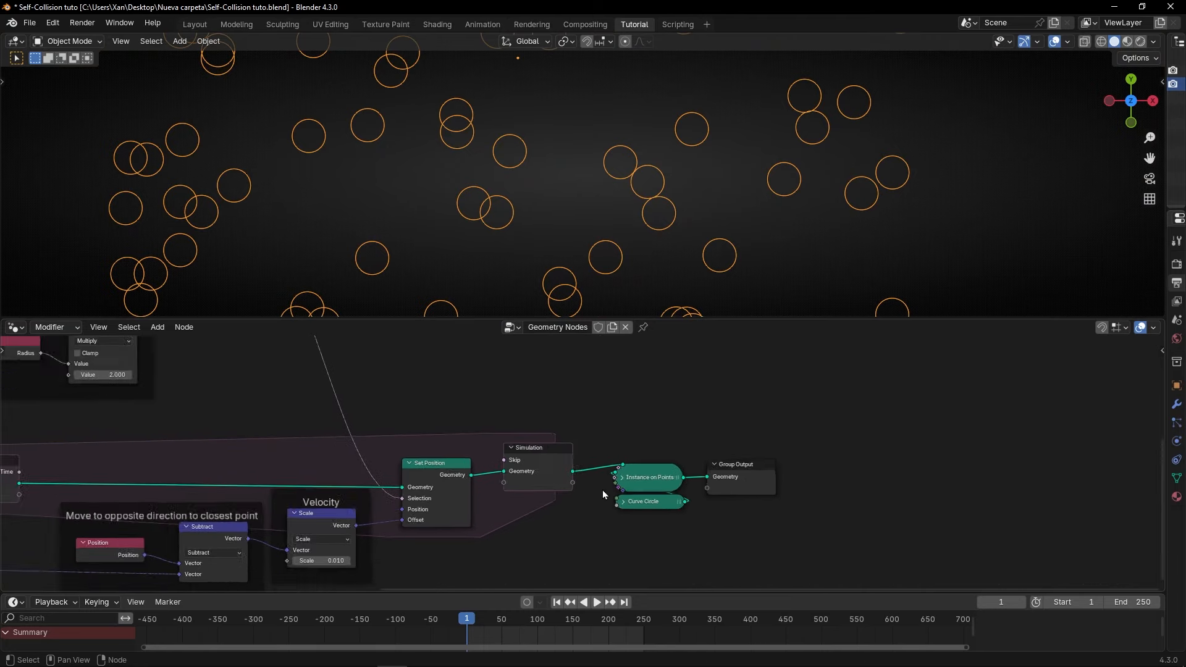
pyautogui.moveTo(74, 507); pyautogui.dragTo(385, 492, button='middle')
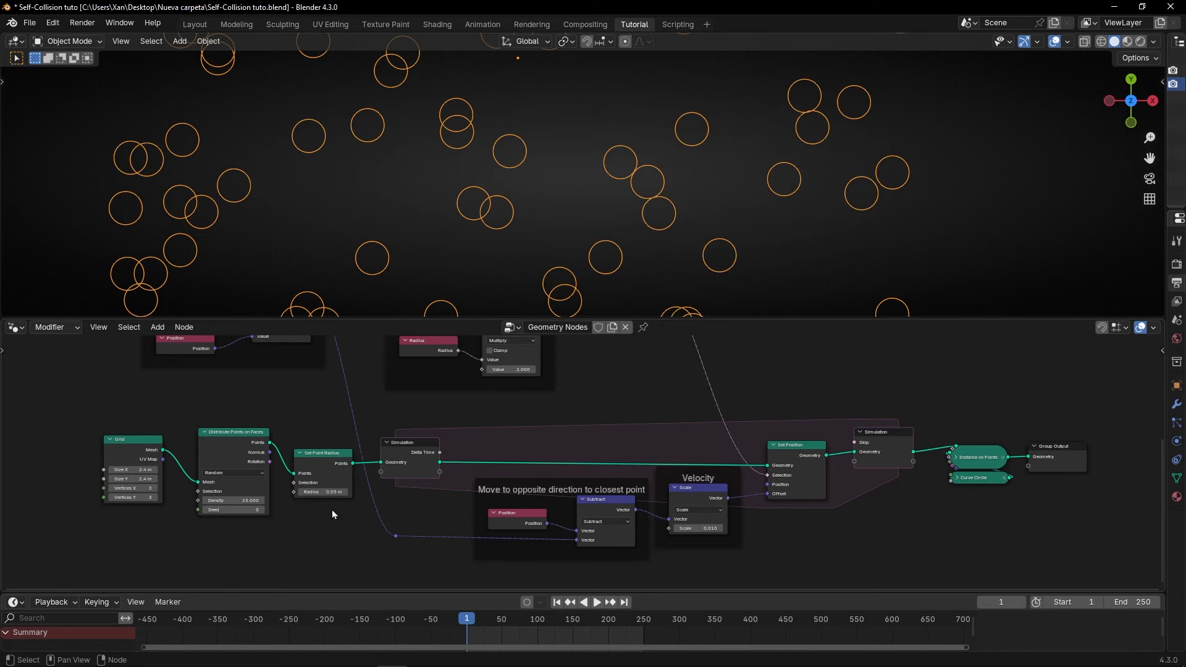
pyautogui.scroll(-1, 527, 278)
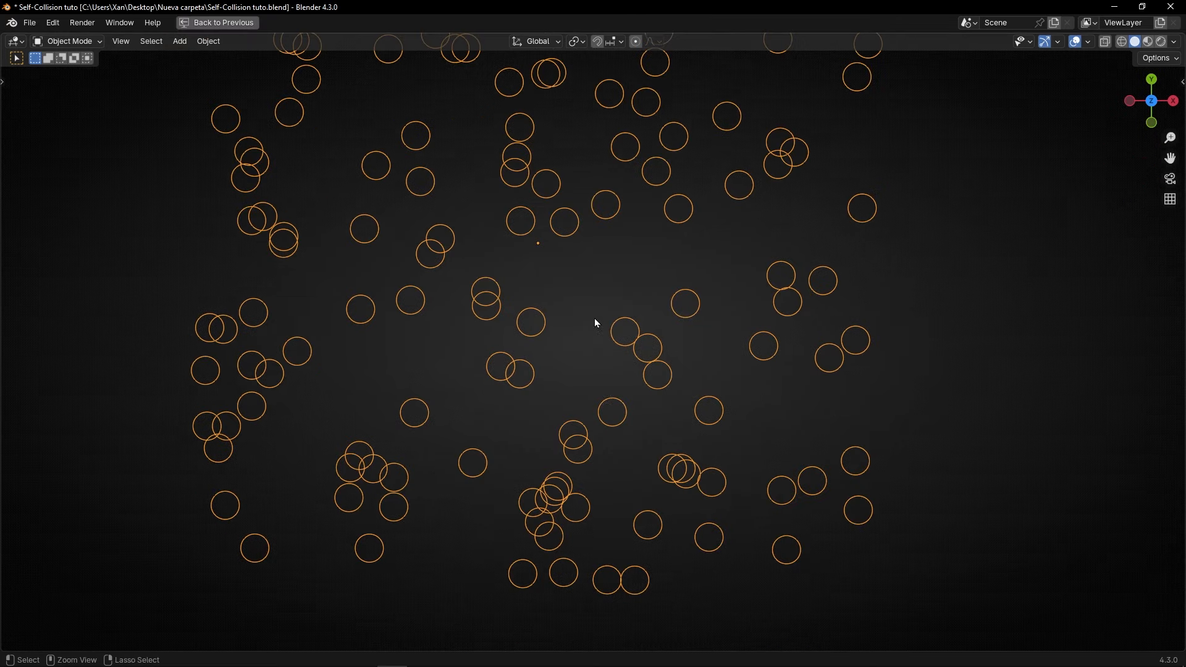
# Step: Inspect the overlapping circles in an enlarged viewport, return to the full layout and play the simulation
pyautogui.hotkey('ctrl', 'alt', 'space')
pyautogui.scroll(5, 595, 318)
pyautogui.keyDown('shift'); pyautogui.moveTo(617, 300); pyautogui.dragTo(617, 286, button='middle'); pyautogui.keyUp('shift')
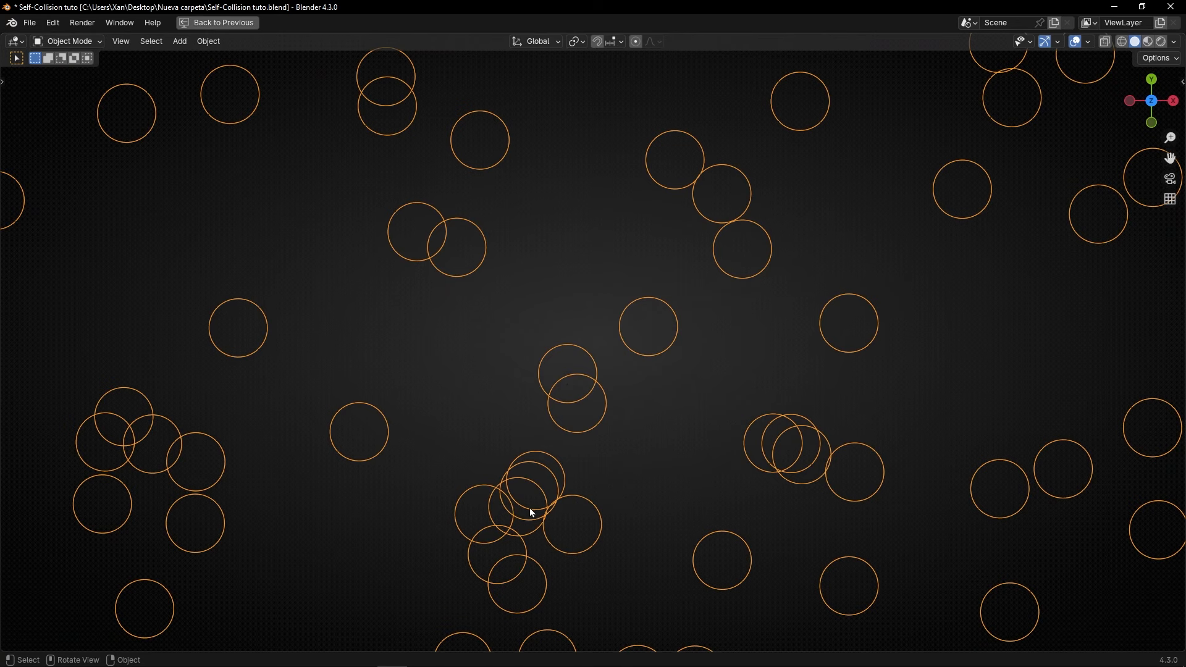
pyautogui.hotkey('ctrl', 'alt', 'space')
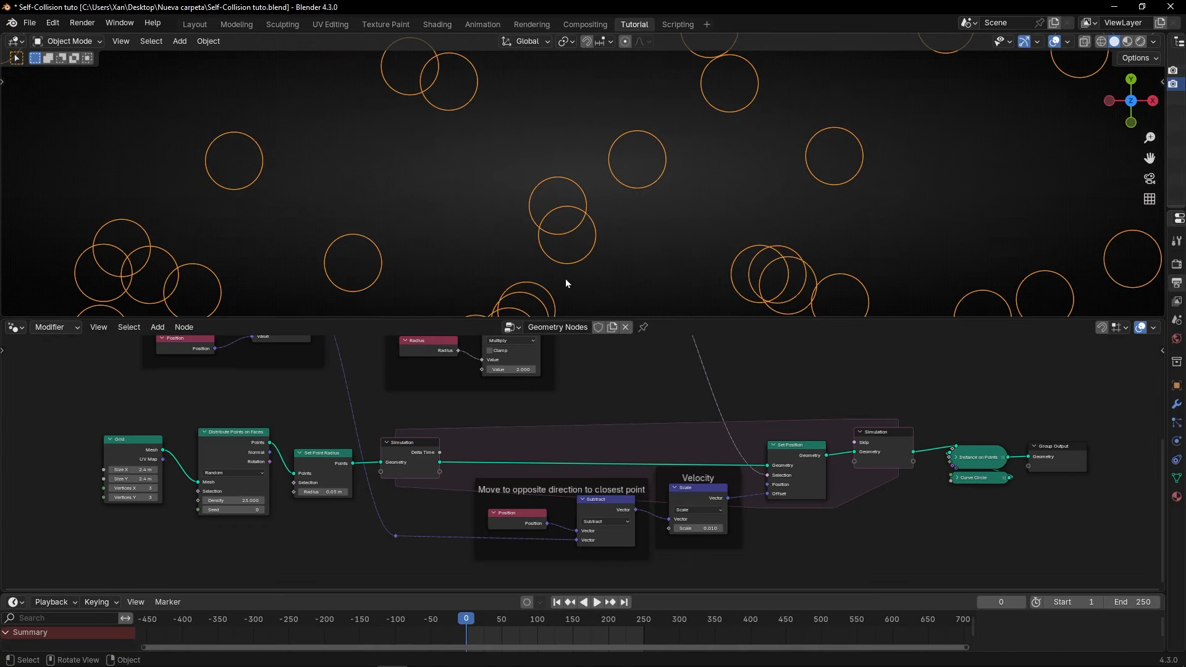
pyautogui.scroll(-5, 566, 280)
pyautogui.keyDown('shift'); pyautogui.moveTo(564, 278); pyautogui.dragTo(640, 273, button='middle'); pyautogui.keyUp('shift')
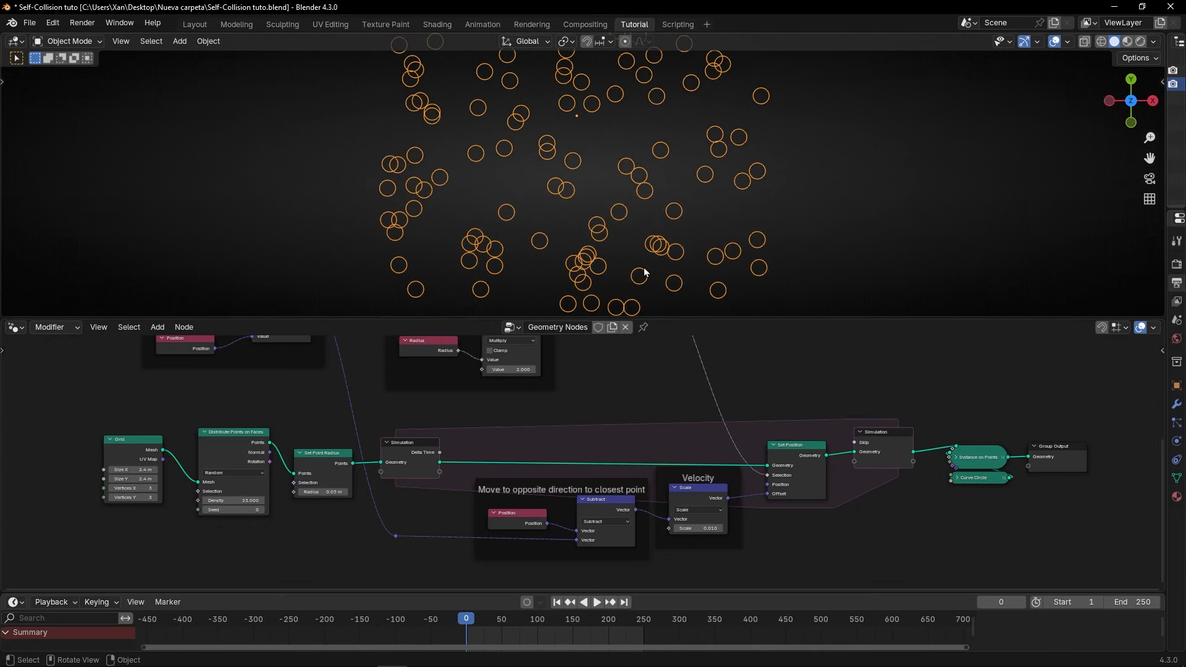
pyautogui.press('space')
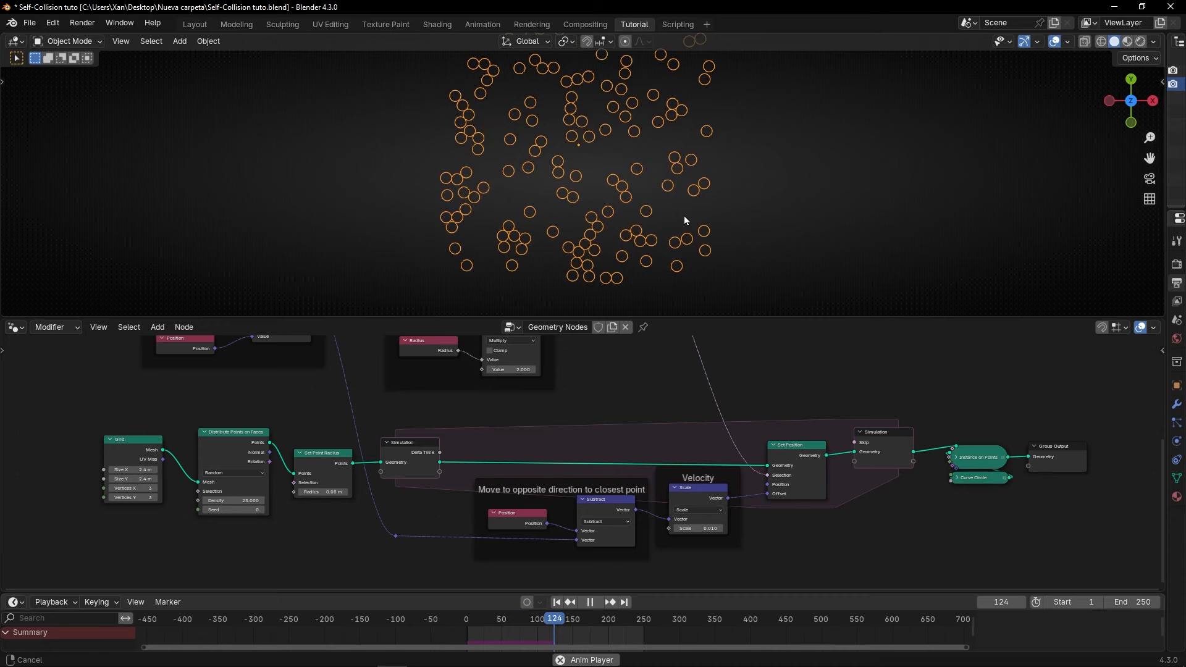
# Step: Stop the playback, set the Velocity frame's Scale value to 0.1, and return to the first frame
pyautogui.press('space')
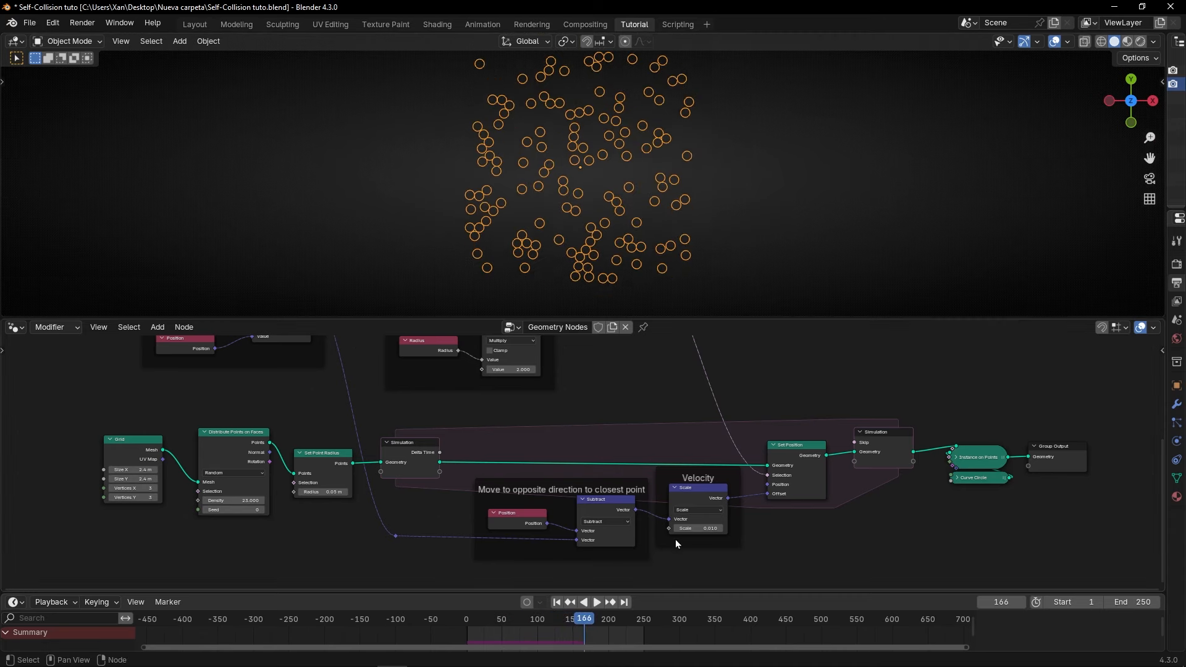
pyautogui.scroll(3, 676, 539)
pyautogui.click(680, 494)
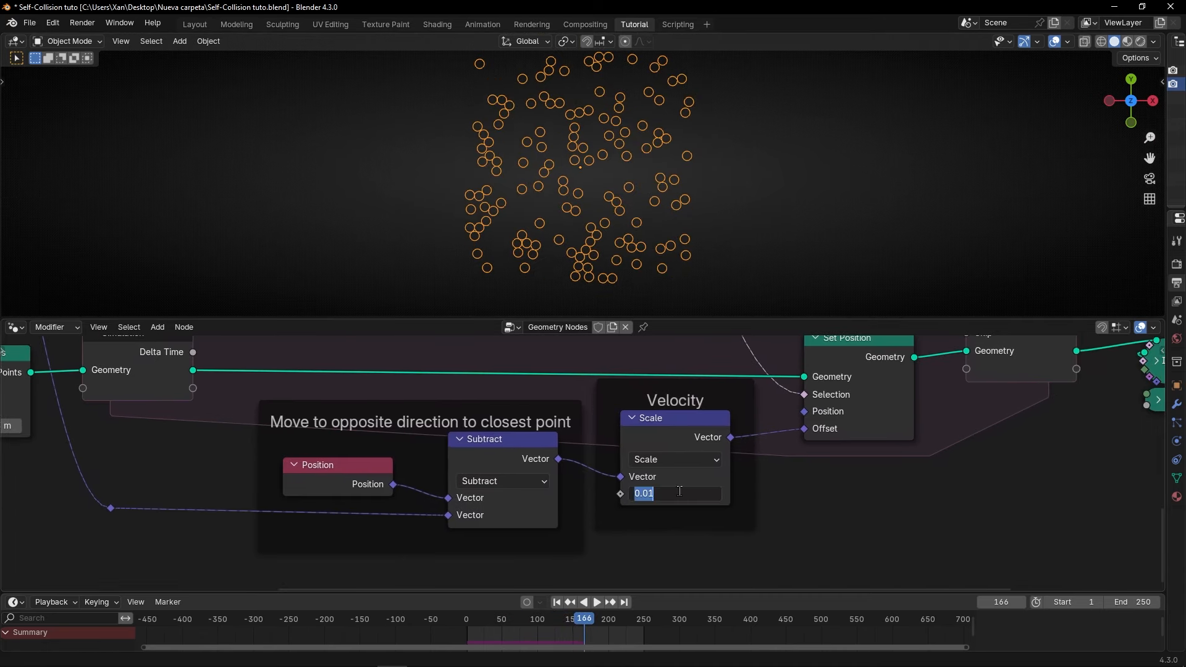
pyautogui.write('0')
pyautogui.press('Return')
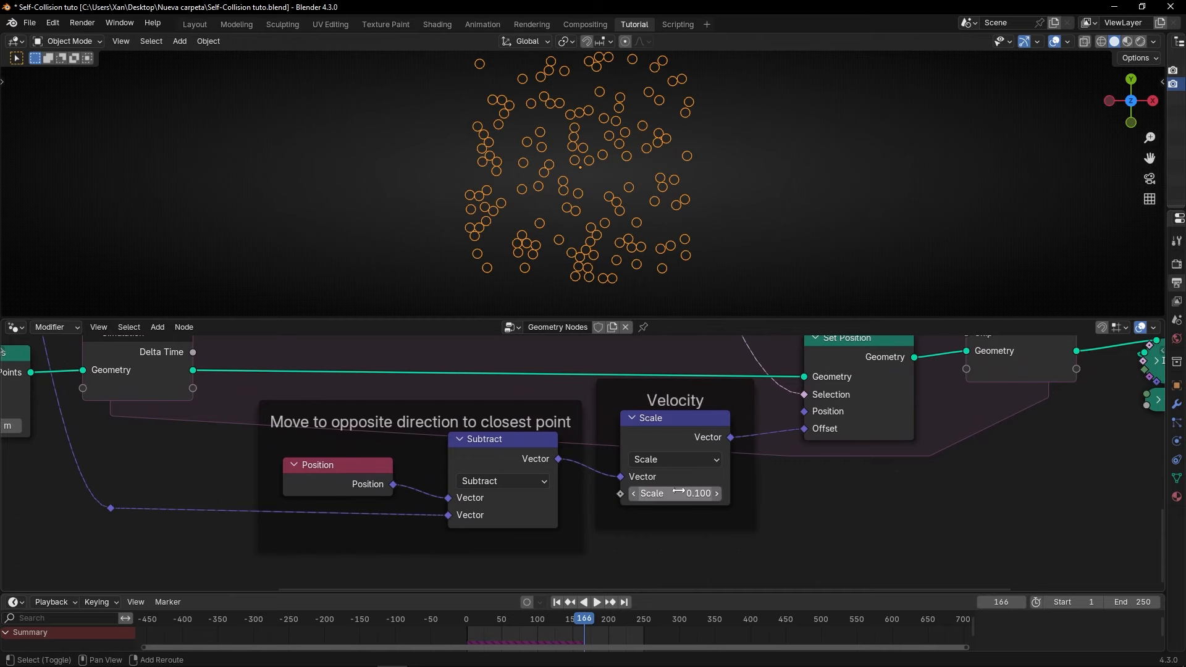
pyautogui.hotkey('shift', 'Left')
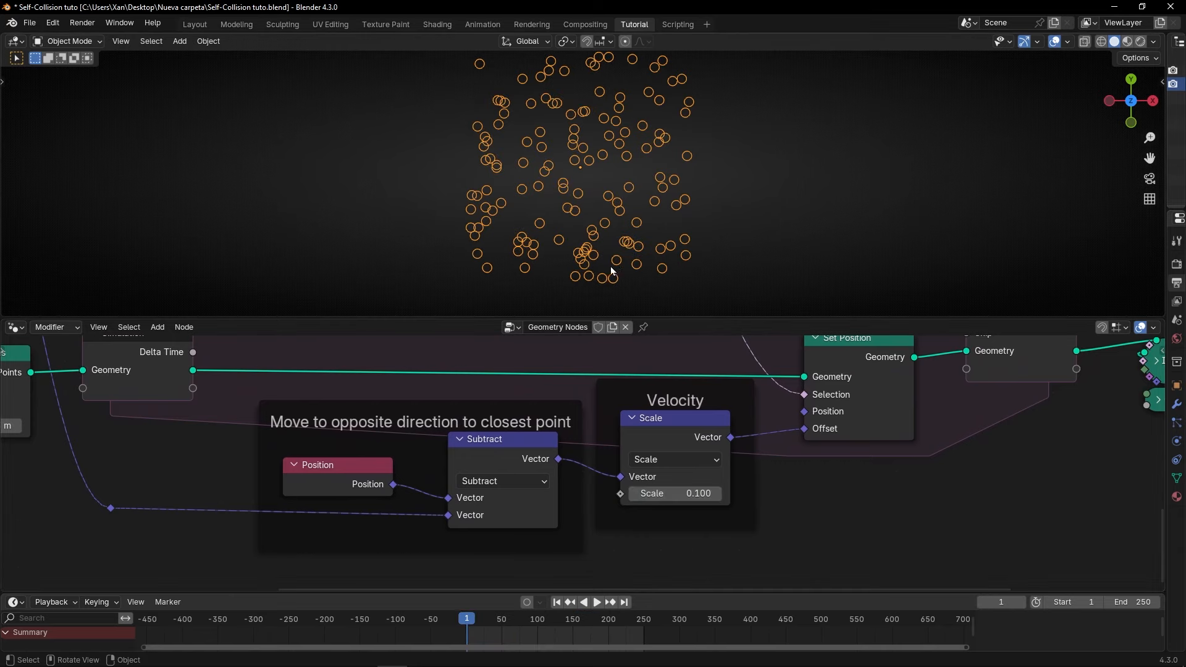
# Step: Set the Distribute Points on Faces density to 52.3
pyautogui.keyDown('shift'); pyautogui.moveTo(643, 257); pyautogui.dragTo(641, 270, button='middle'); pyautogui.keyUp('shift')
pyautogui.moveTo(268, 508); pyautogui.dragTo(582, 509, button='middle')
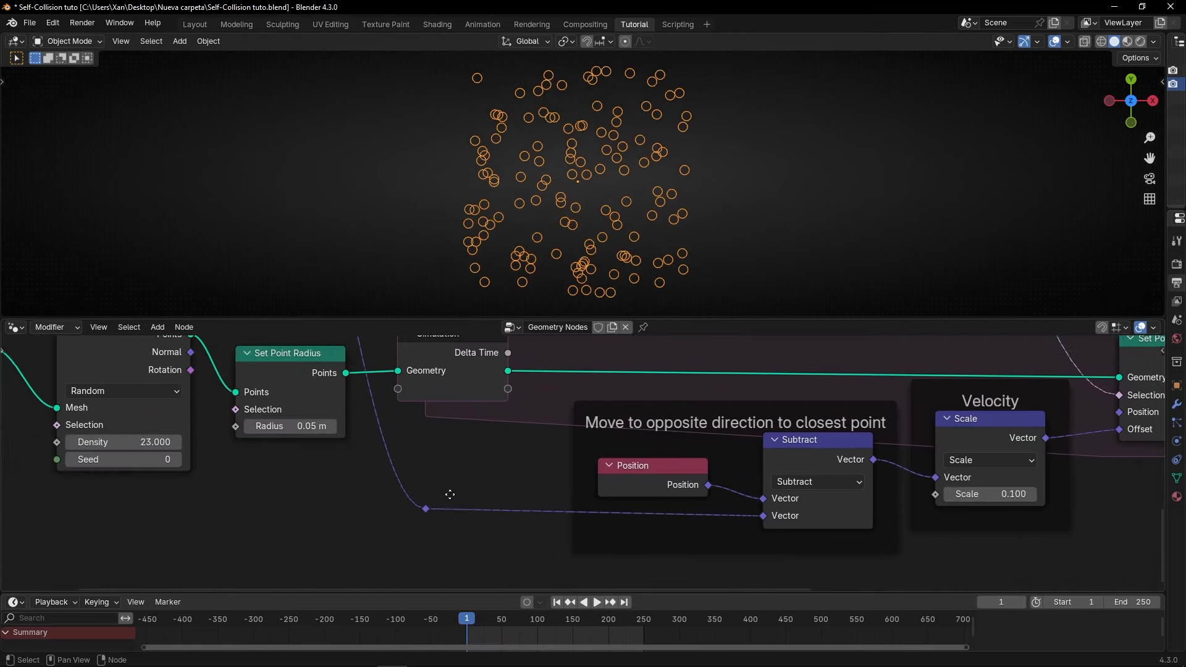
pyautogui.moveTo(36, 472); pyautogui.dragTo(233, 509, button='middle')
pyautogui.moveTo(309, 478); pyautogui.dragTo(370, 479)
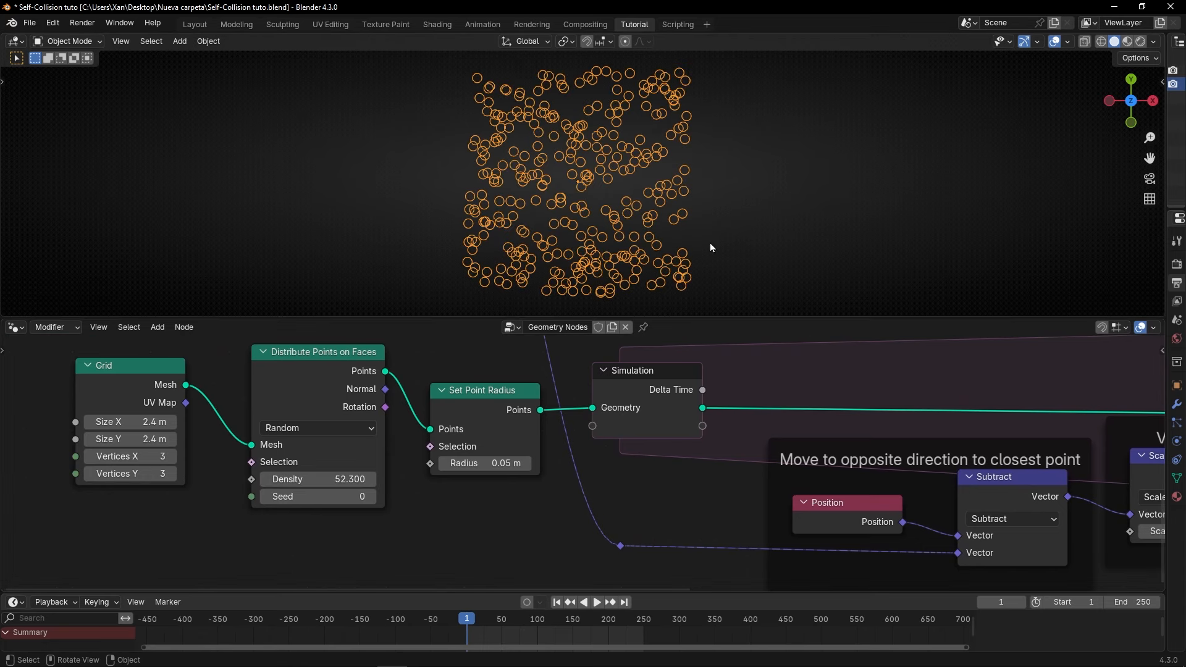
# Step: Play the denser point simulation in a maximized viewport, stop it and restore the editor layout
pyautogui.hotkey('ctrl', 'space')
pyautogui.scroll(2, 711, 339)
pyautogui.press('space')
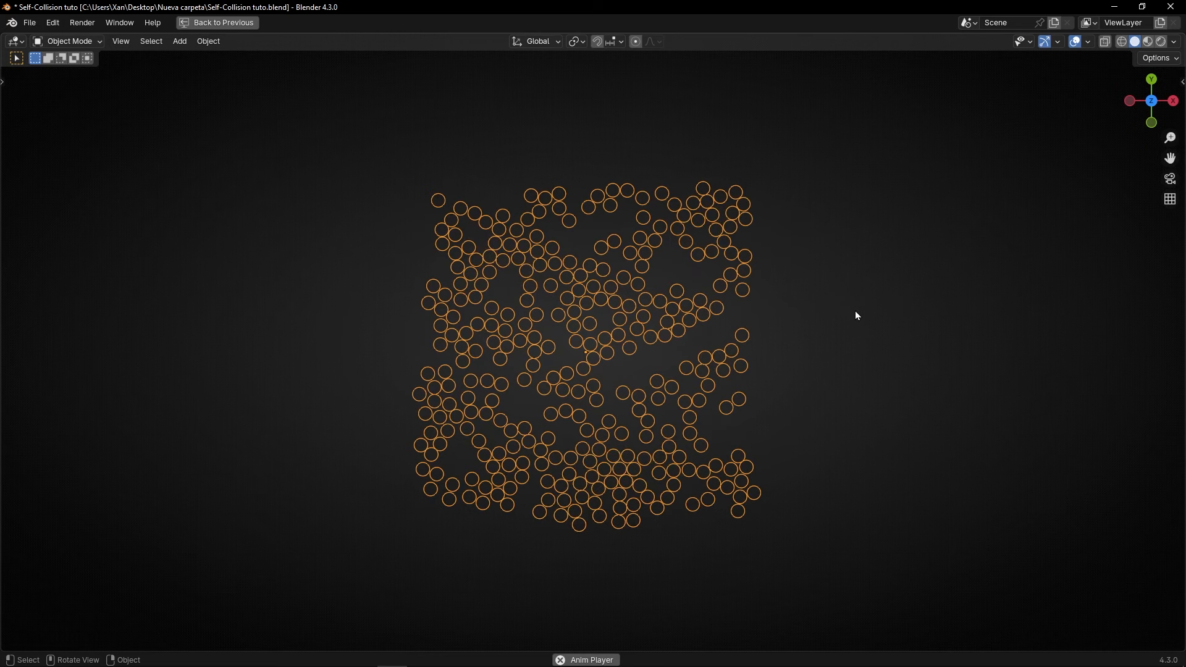
pyautogui.hotkey('ctrl', 'space')
pyautogui.scroll(-3, 806, 406)
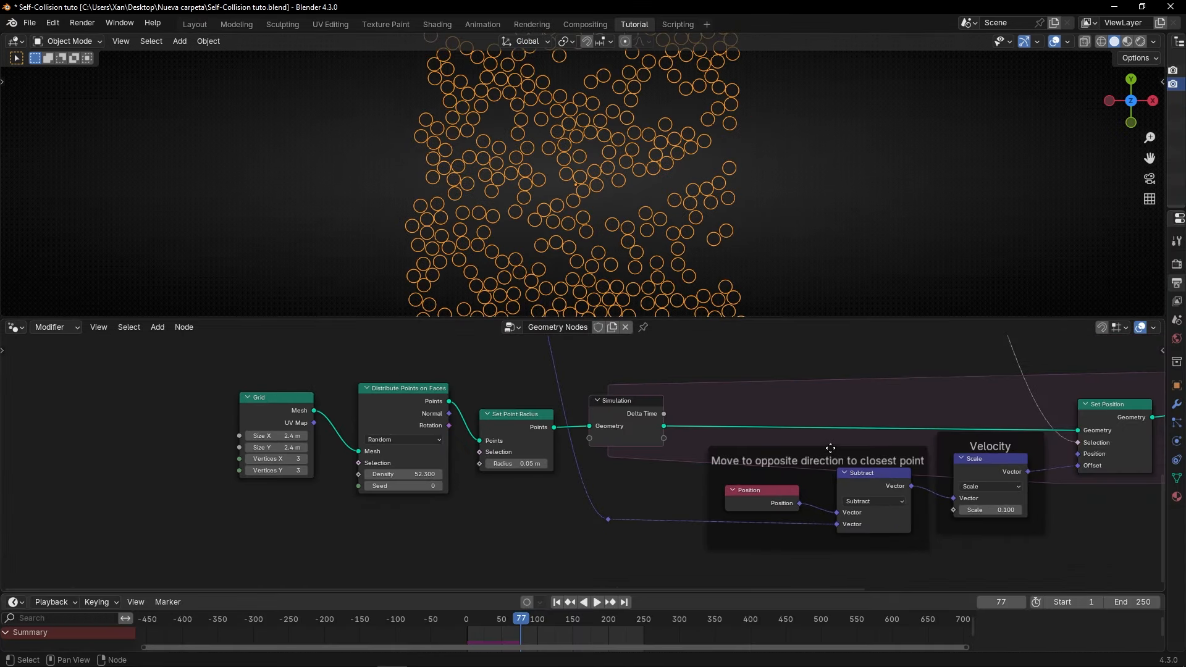
# Step: Return to the first frame and set the Grid's Size X and Y to 7.2 m with a point density of 58
pyautogui.press('Home')
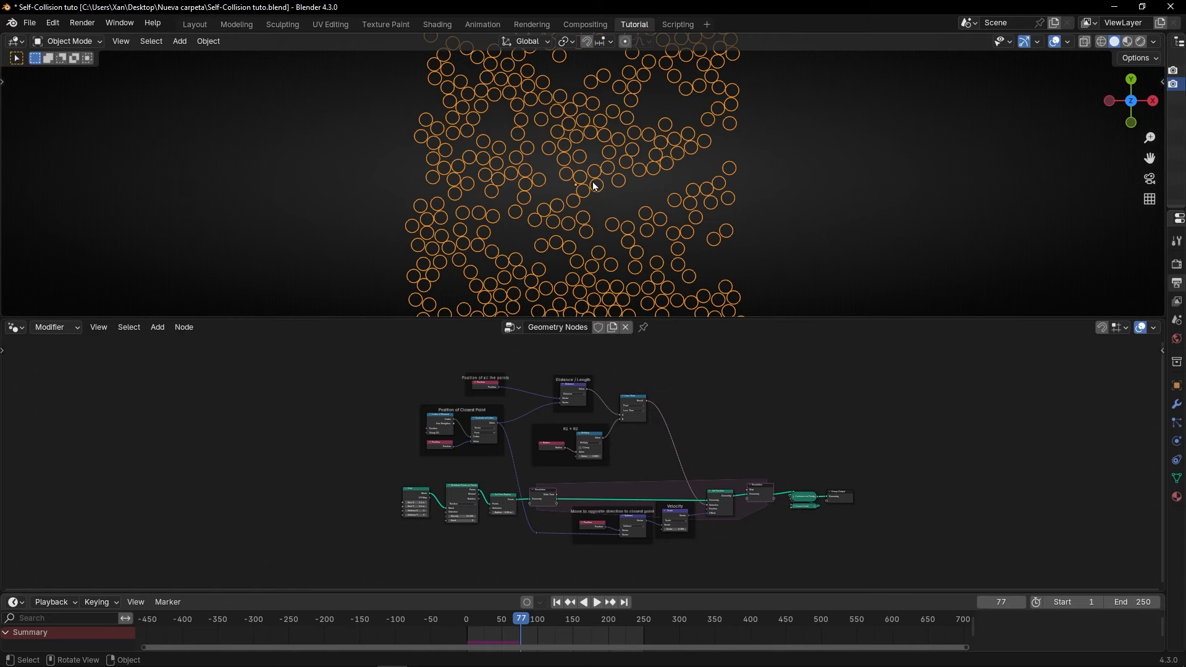
pyautogui.scroll(4, 315, 524)
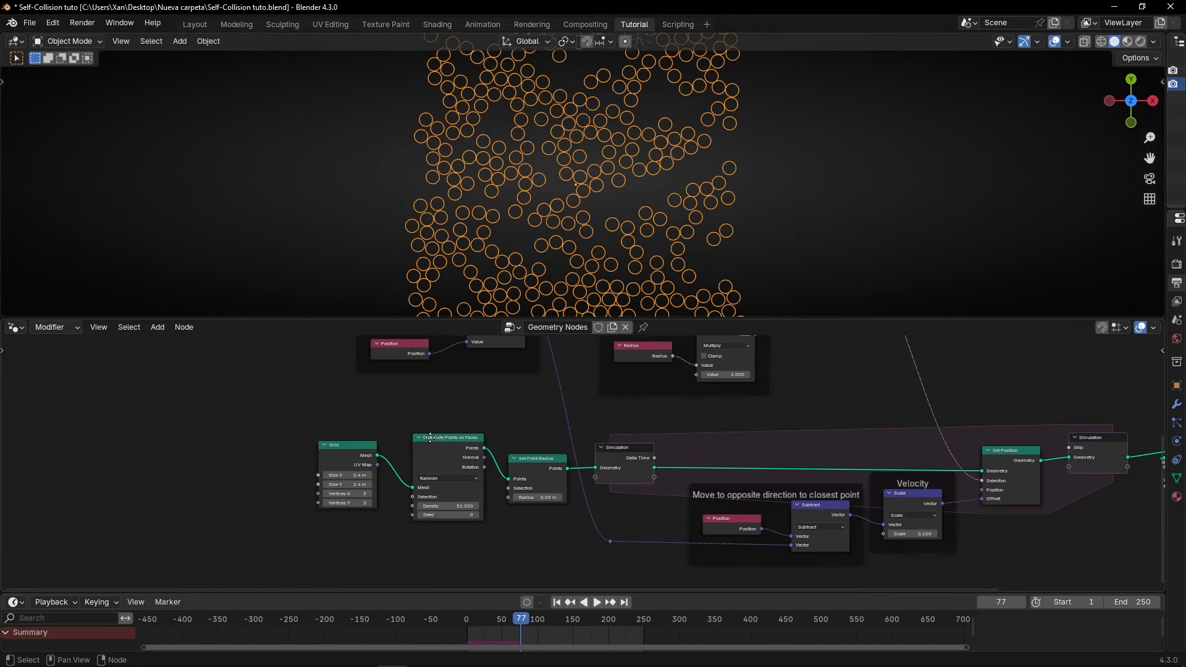
pyautogui.hotkey('shift', 'Left')
pyautogui.moveTo(351, 478); pyautogui.dragTo(462, 504)
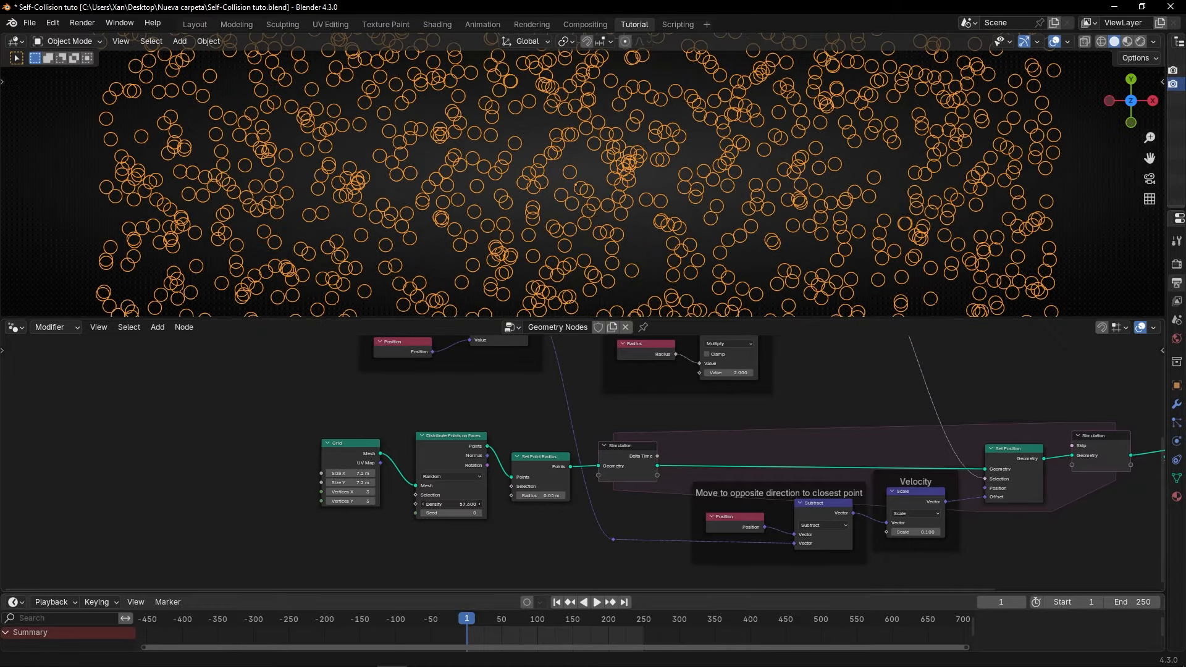
# Step: Play the enlarged grid's simulation in a maximized viewport, stop it and return to the node layout
pyautogui.hotkey('ctrl', 'alt', 'space')
pyautogui.press('space')
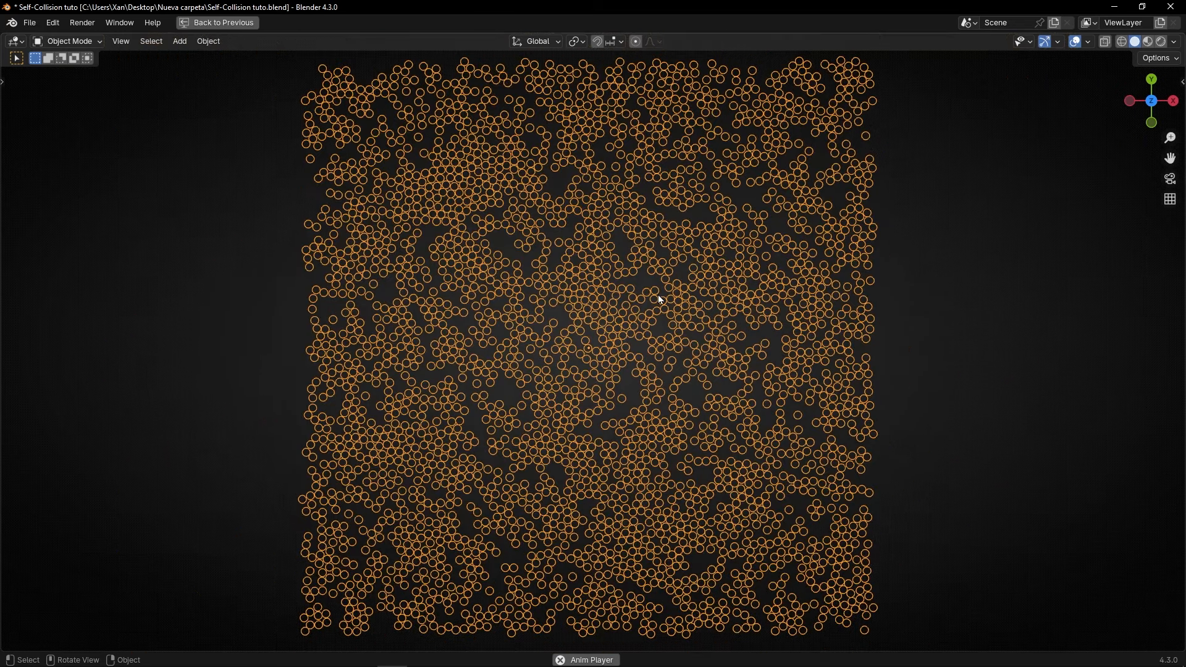
pyautogui.press('space')
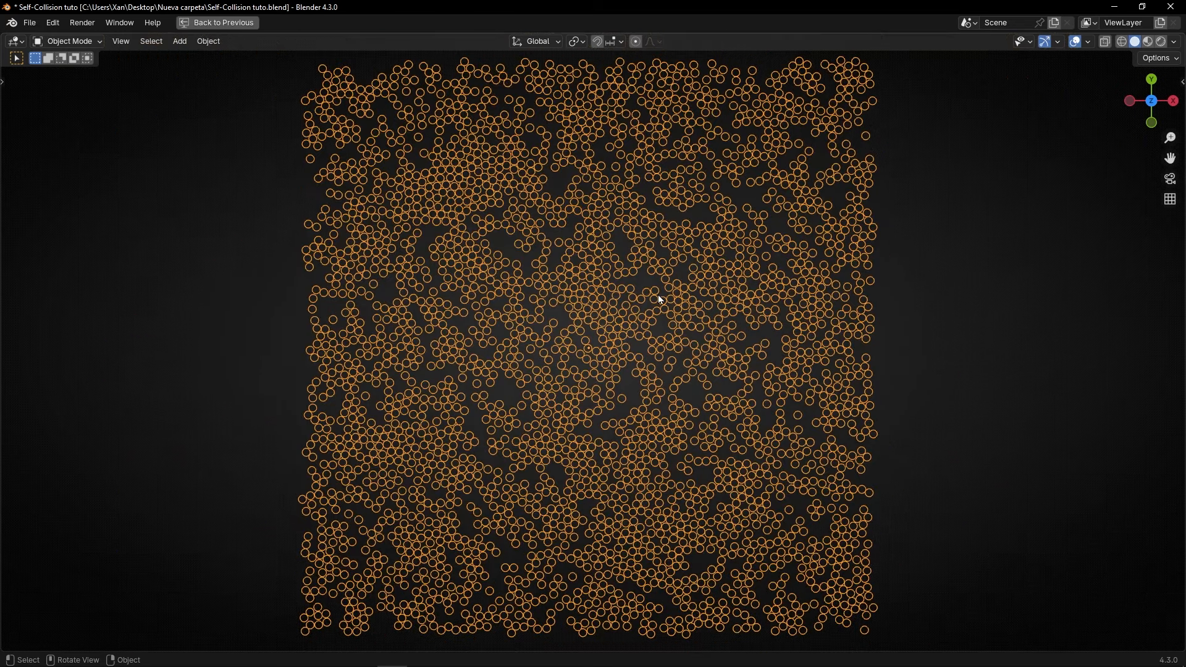
pyautogui.hotkey('ctrl', 'alt', 'space')
# Step: Remove the Distribute Points on Faces node while keeping the Grid linked to Set Point Radius, and return to the first frame
pyautogui.scroll(2, 428, 450)
pyautogui.click(391, 445)
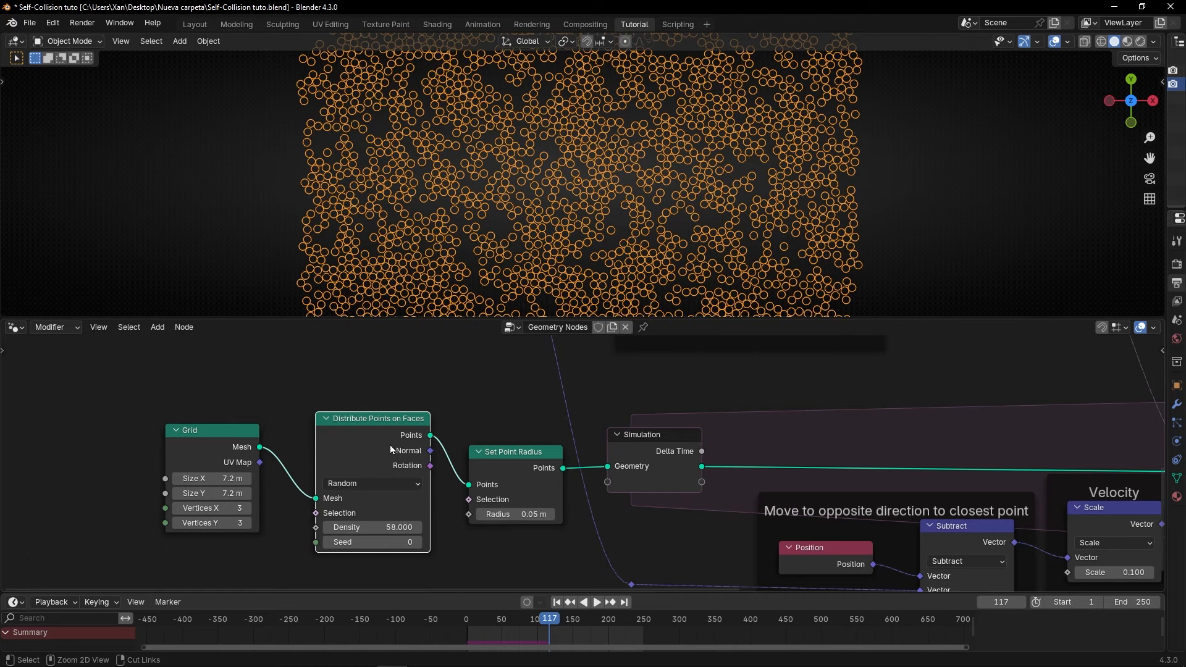
pyautogui.hotkey('ctrl', 'x')
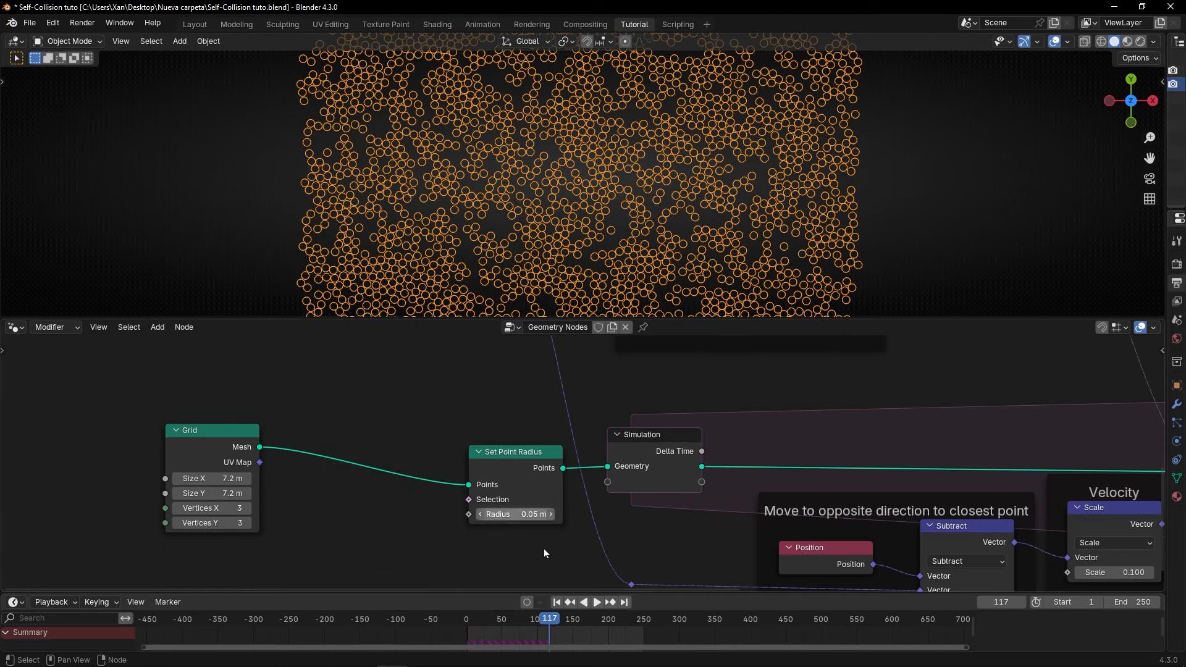
pyautogui.click(556, 603)
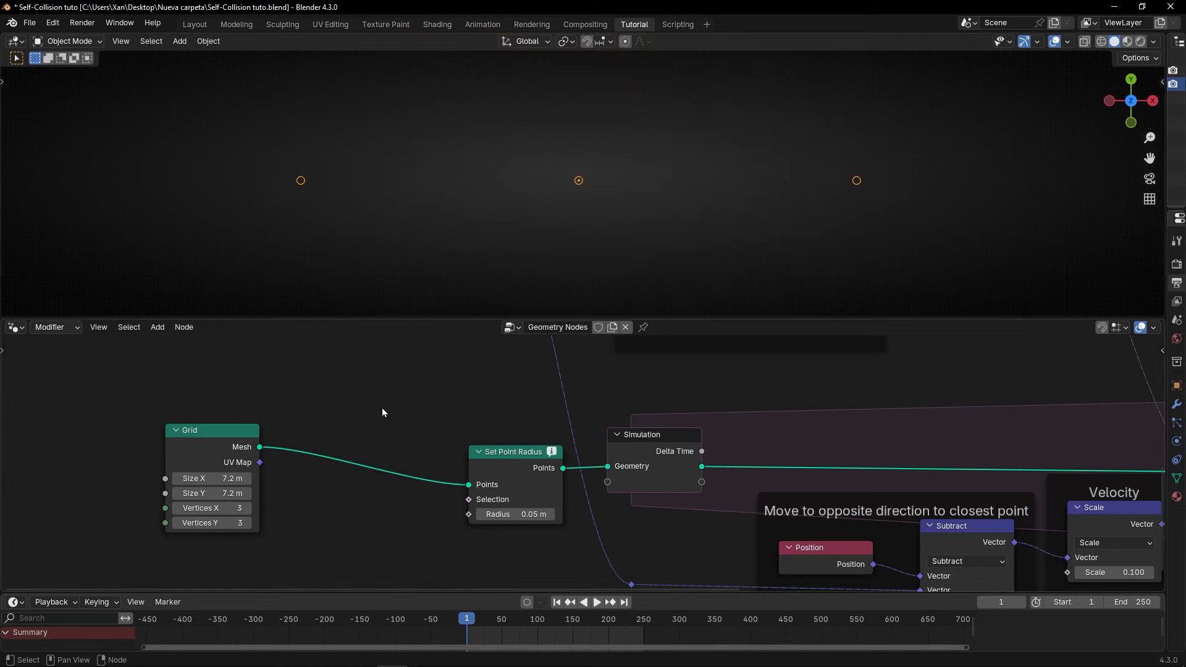
# Step: Insert a Mesh to Points node on the link between Grid and Set Point Radius and align it with them
pyautogui.hotkey('shift', 'a')
pyautogui.write('mesh')
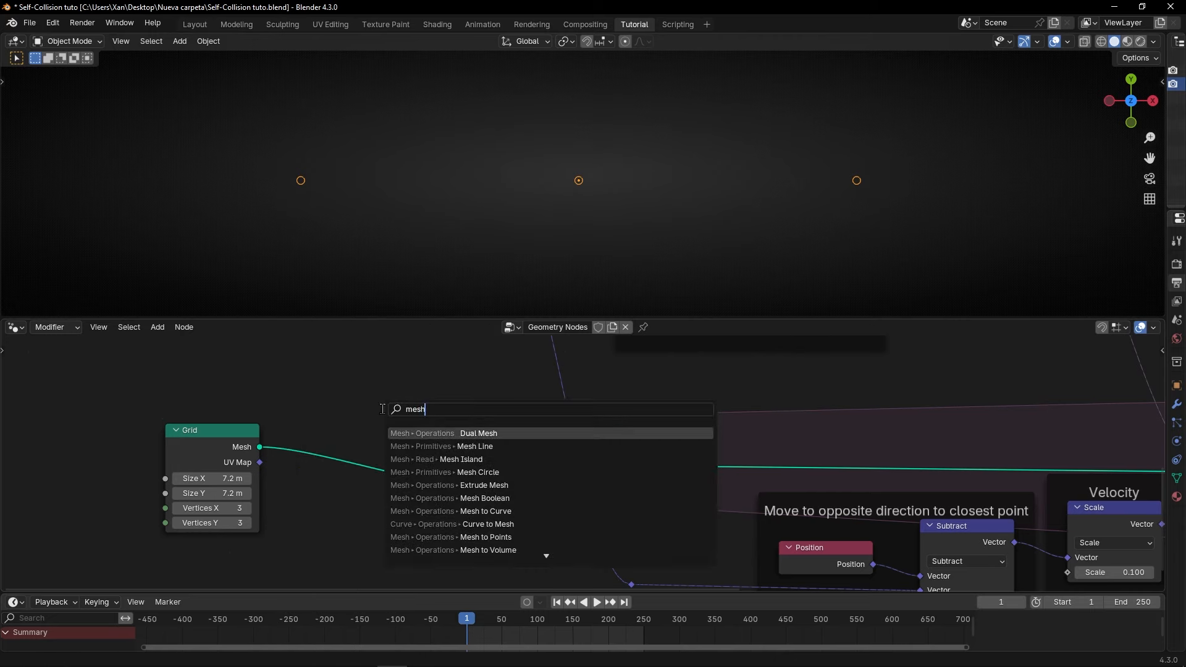
pyautogui.write(' to')
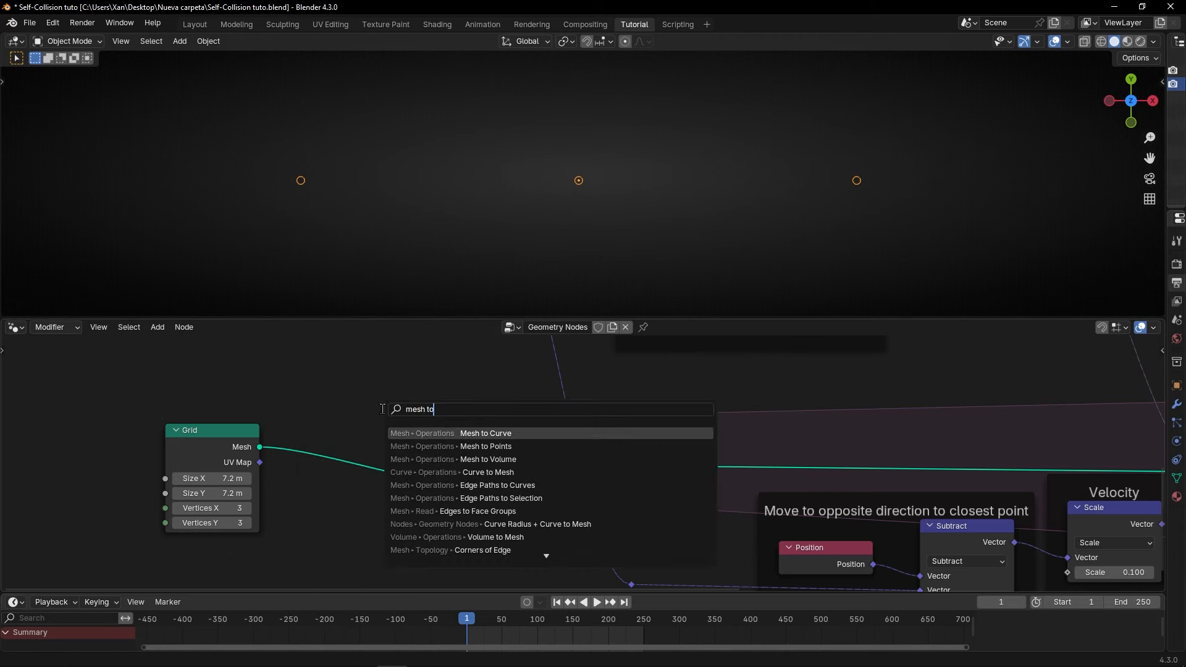
pyautogui.press('Down')
pyautogui.press('Return')
pyautogui.click(342, 415)
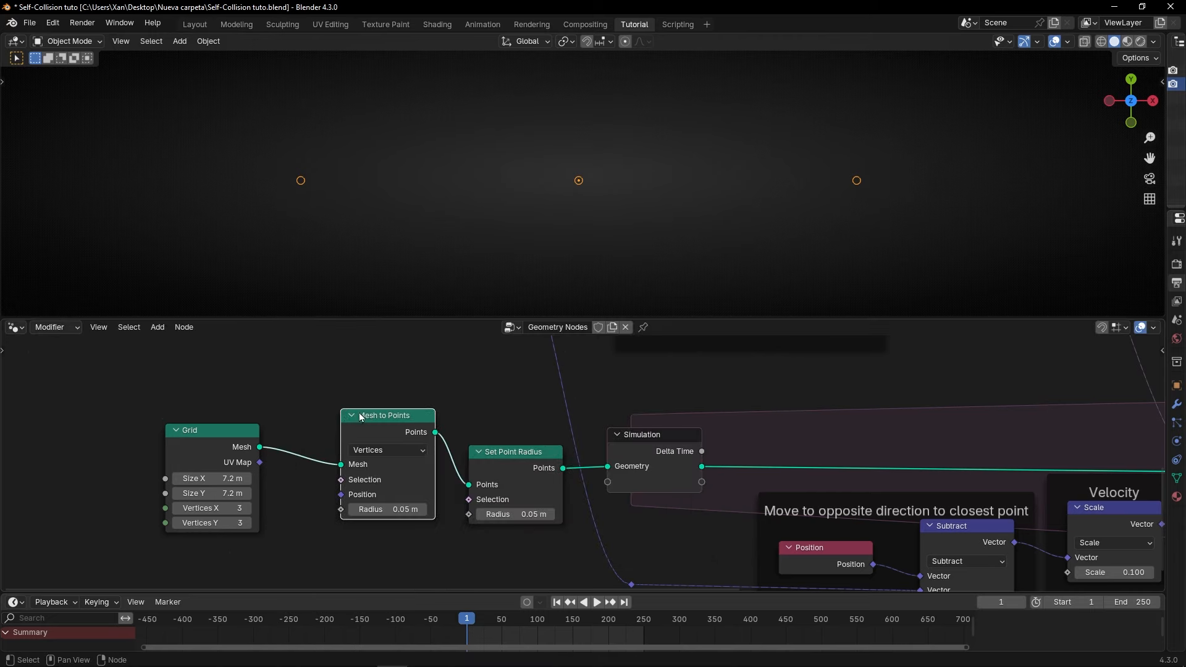
pyautogui.moveTo(361, 417); pyautogui.dragTo(343, 440)
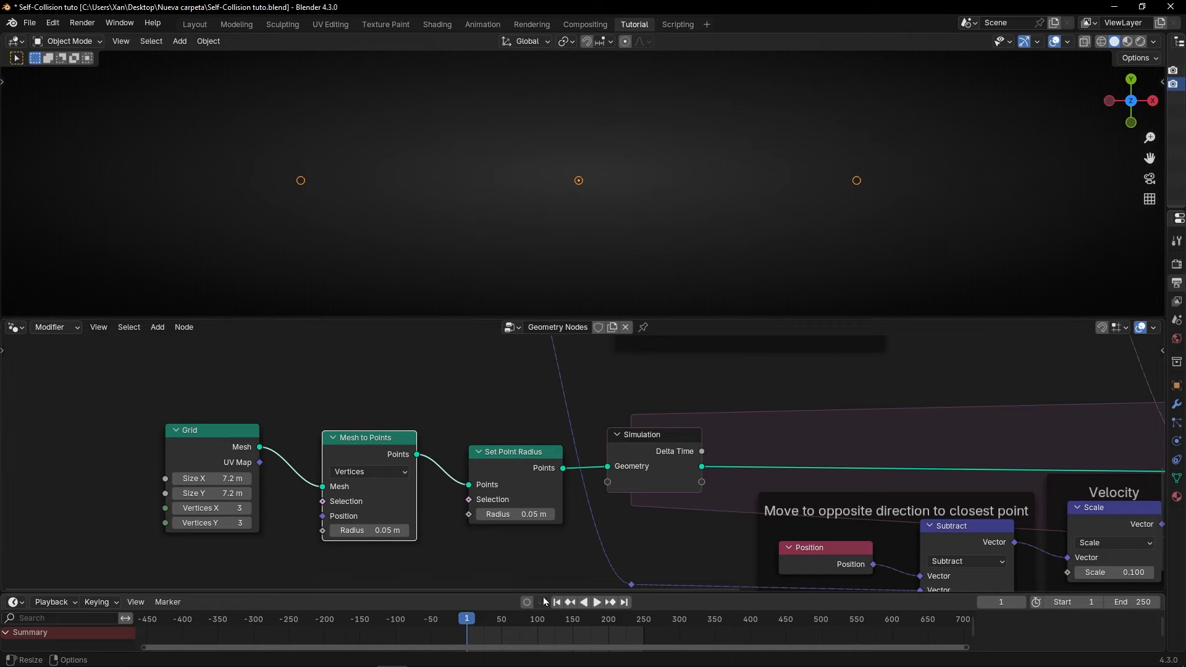
# Step: Set the Grid's Size X and Size Y to 2.4 m
pyautogui.scroll(2, 569, 238)
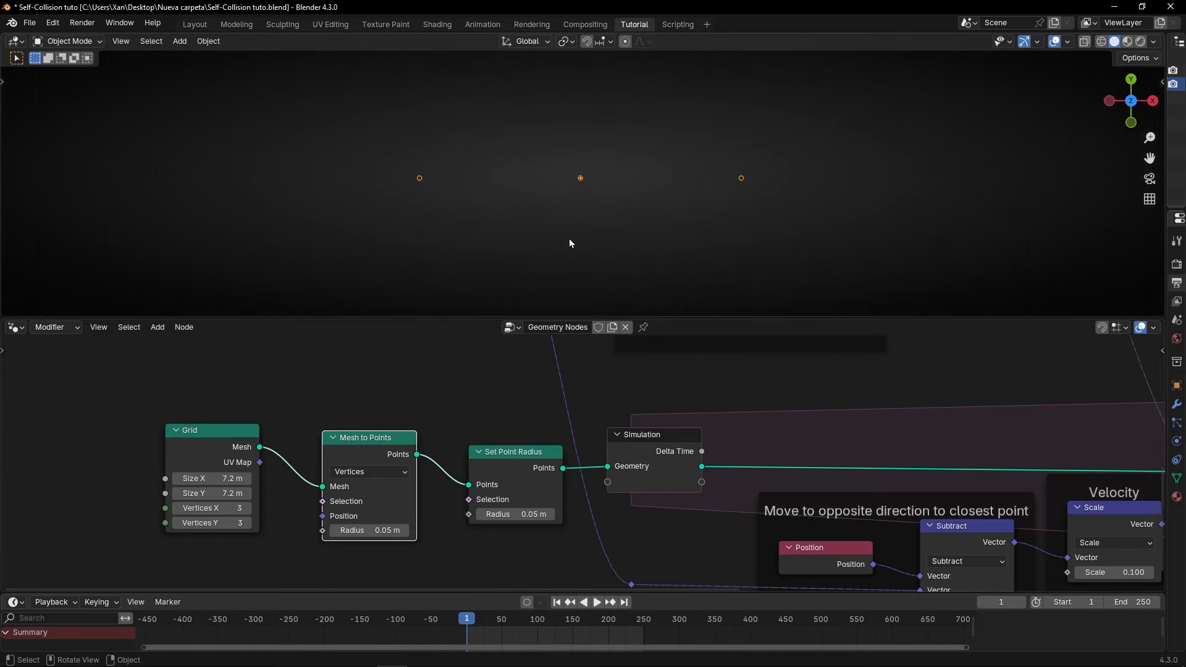
pyautogui.moveTo(230, 472); pyautogui.dragTo(303, 464, button='middle')
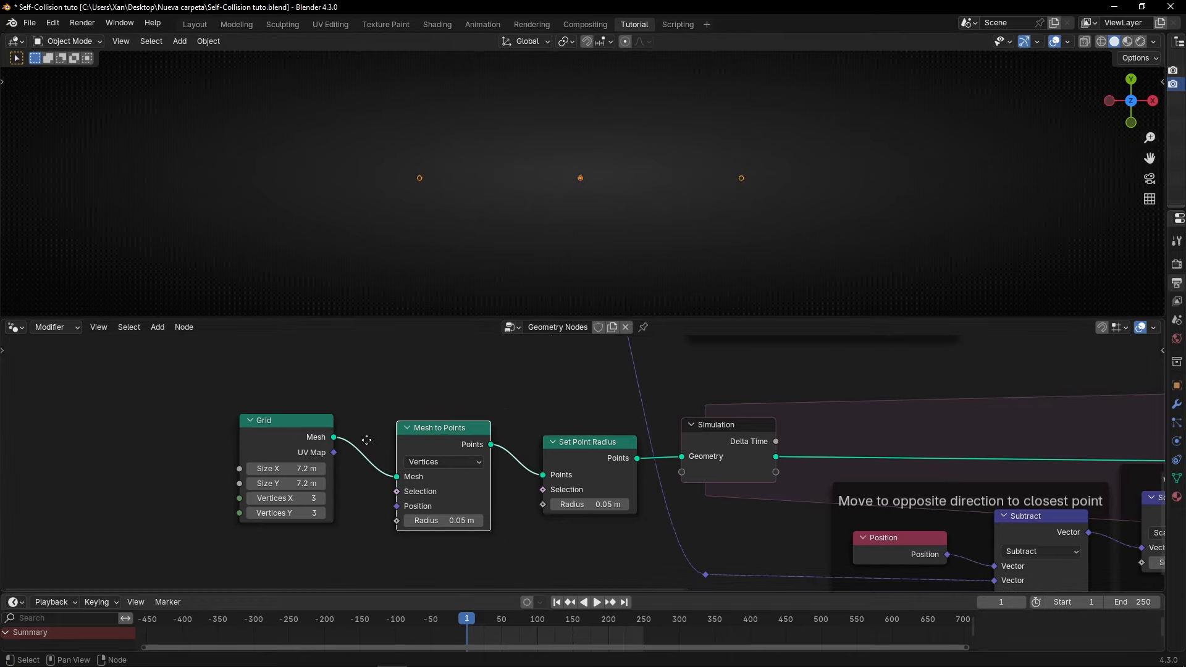
pyautogui.moveTo(299, 471); pyautogui.dragTo(290, 484)
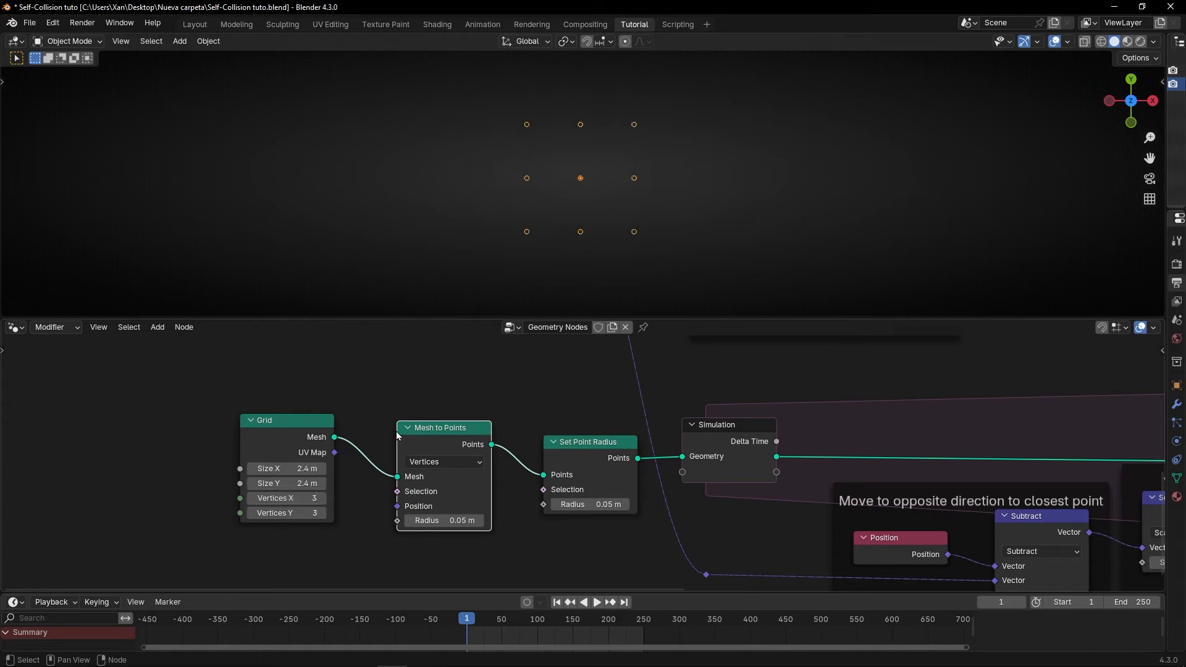
# Step: Set the Grid's Vertices X and Y to 24 while previewing the Mesh to Points output with a temporary Viewer node
pyautogui.keyDown('ctrl'); pyautogui.keyDown('shift'); pyautogui.click(433, 435); pyautogui.keyUp('shift'); pyautogui.keyUp('ctrl')
pyautogui.scroll(3, 619, 169)
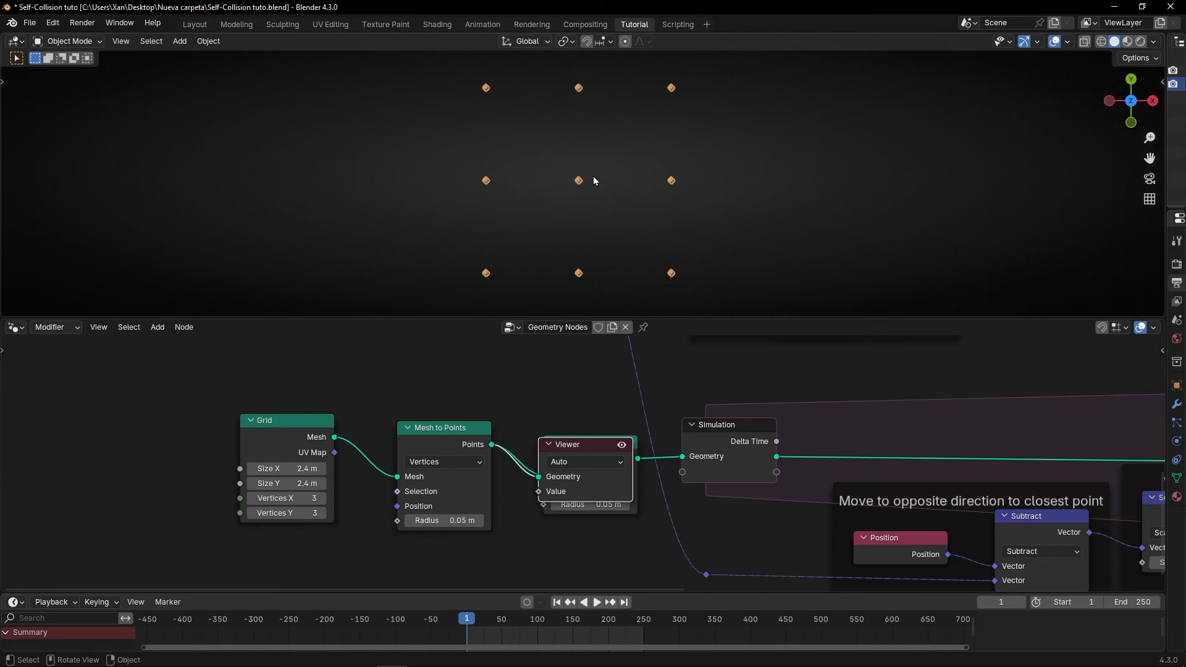
pyautogui.scroll(2, 375, 451)
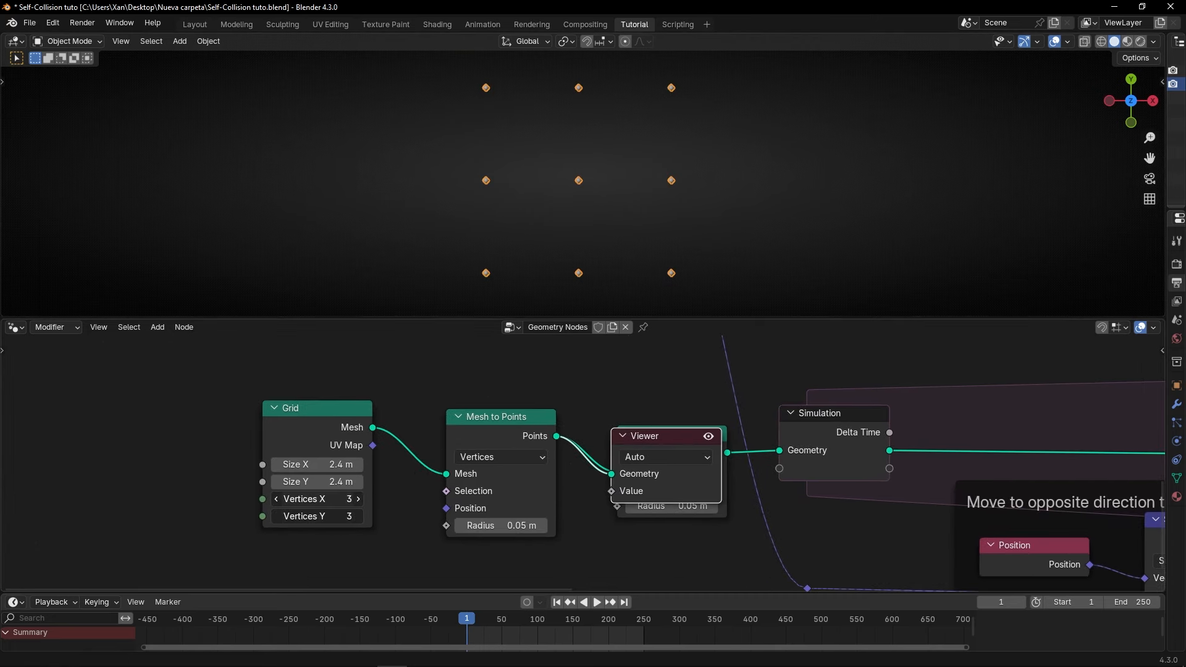
pyautogui.moveTo(317, 516); pyautogui.dragTo(369, 515)
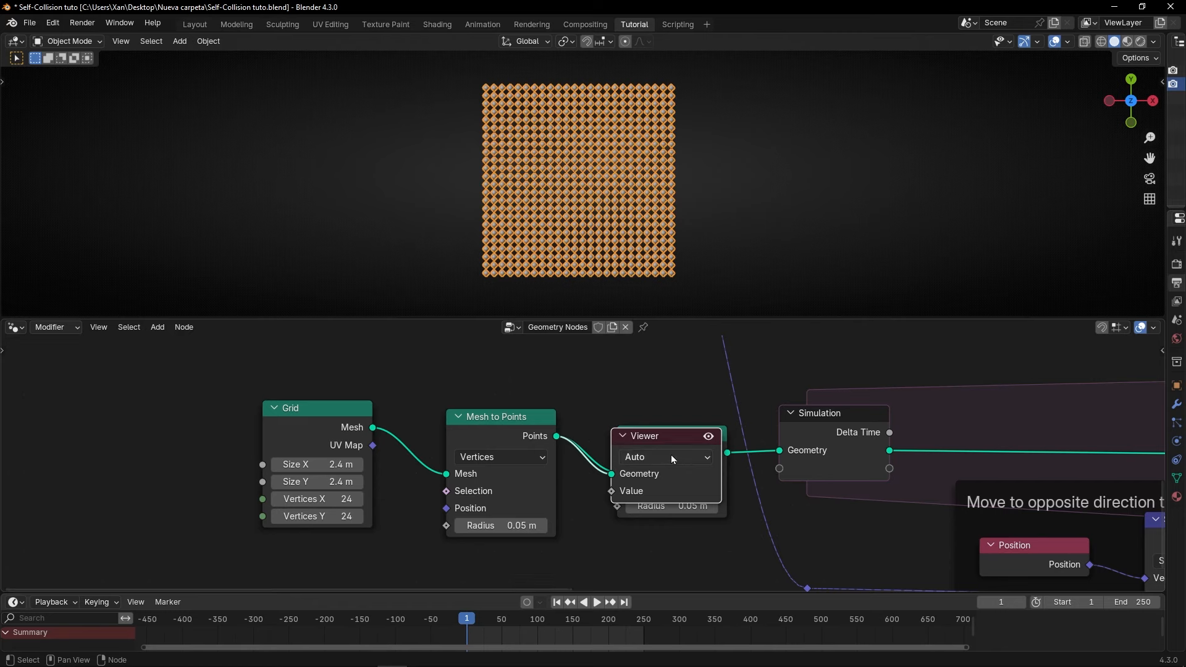
pyautogui.press('x')
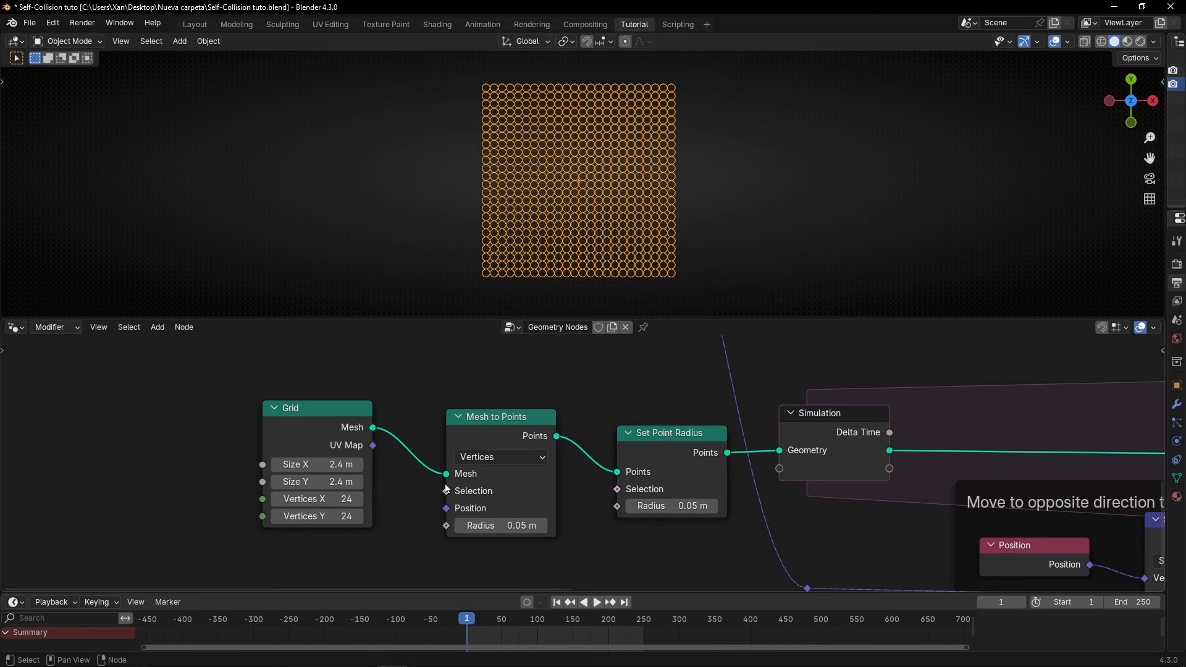
# Step: Set the Grid's Size X and Size Y to 0.03 m and play the simulation in a maximized viewport
pyautogui.moveTo(337, 464); pyautogui.dragTo(276, 482)
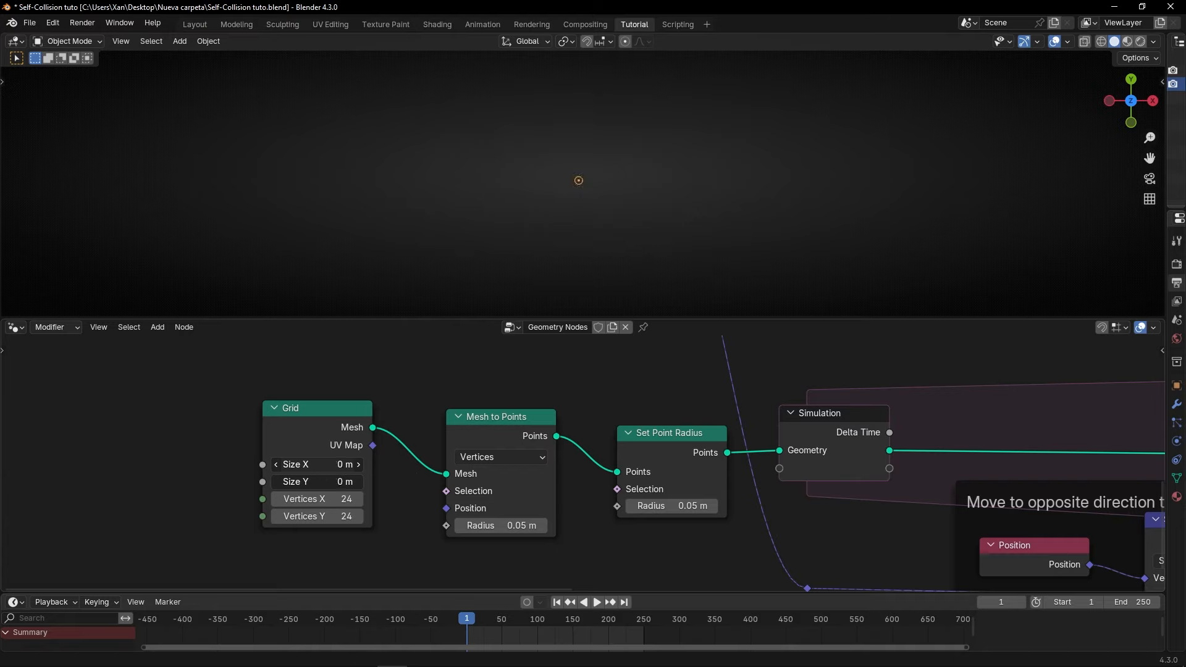
pyautogui.moveTo(276, 481); pyautogui.dragTo(392, 458)
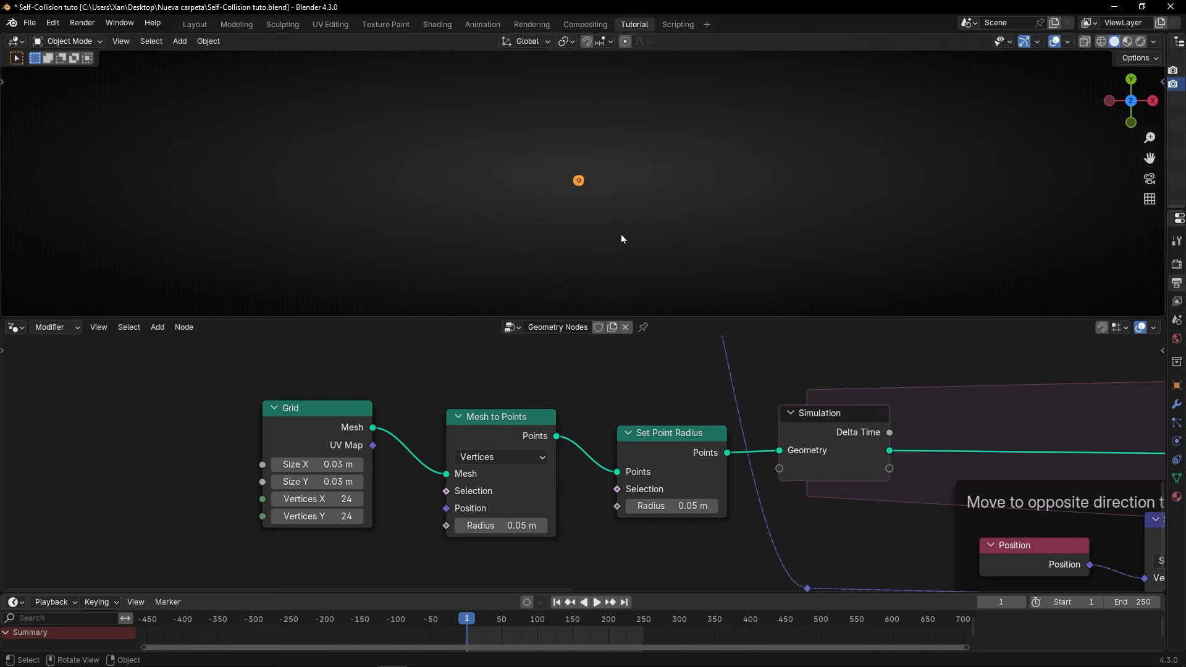
pyautogui.press('space')
pyautogui.hotkey('ctrl', 'alt', 'space')
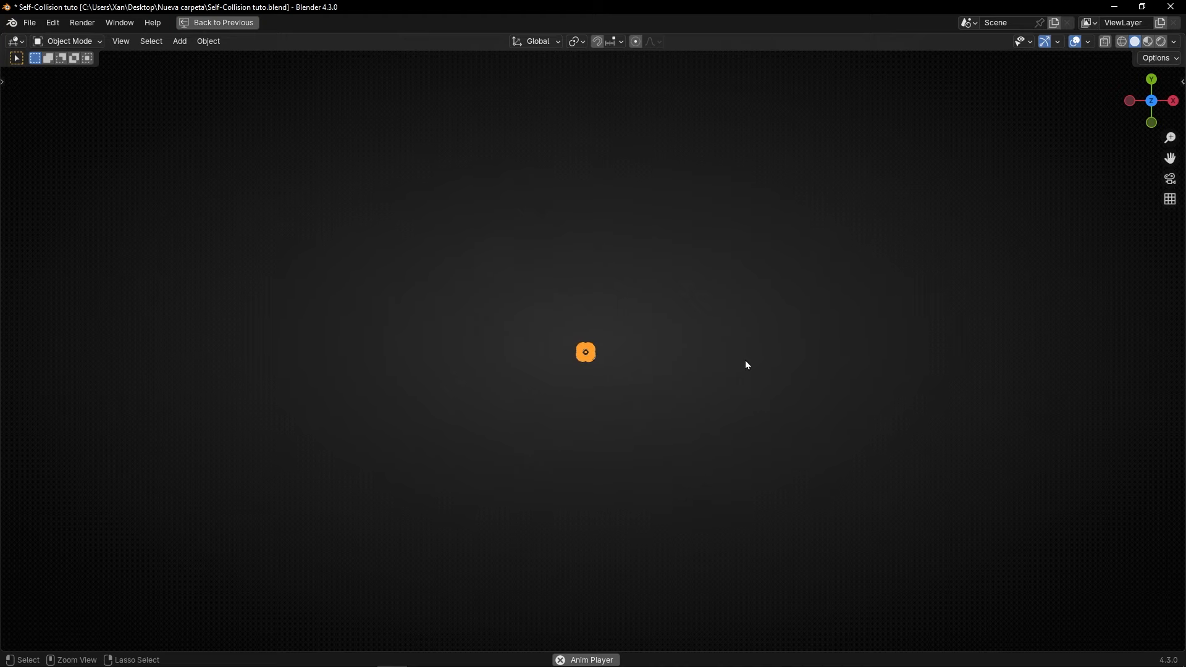
# Step: Return to the node layout and set the animation's end frame to 1500
pyautogui.hotkey('ctrl', 'space')
pyautogui.click(1120, 602)
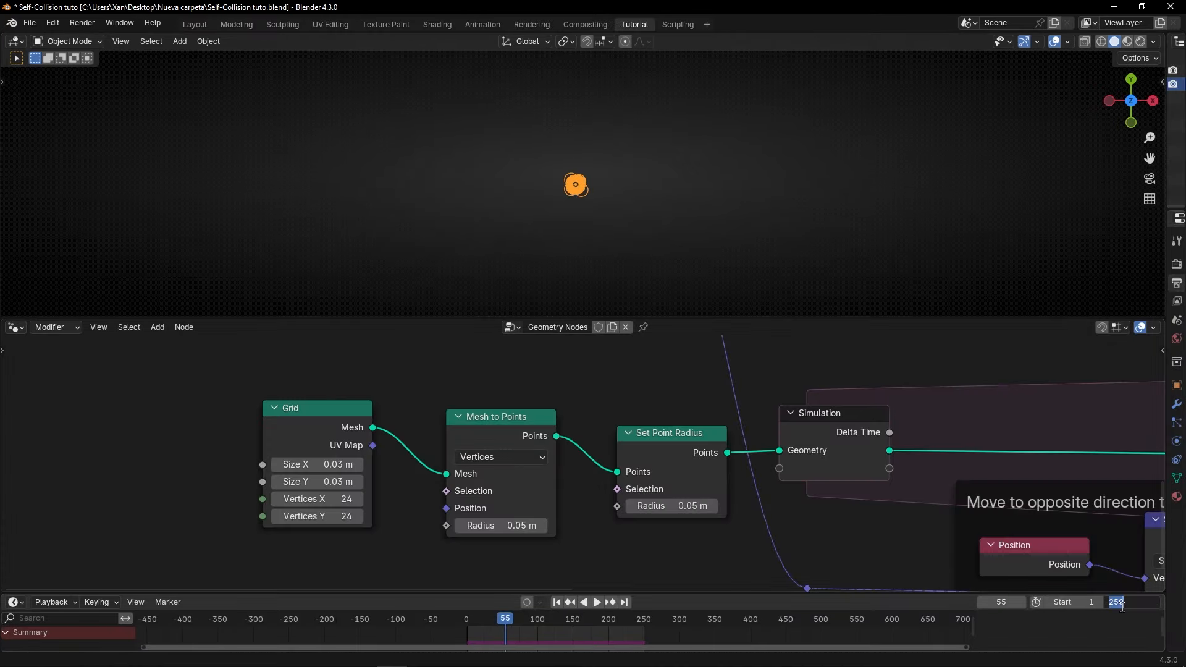
pyautogui.press('Return')
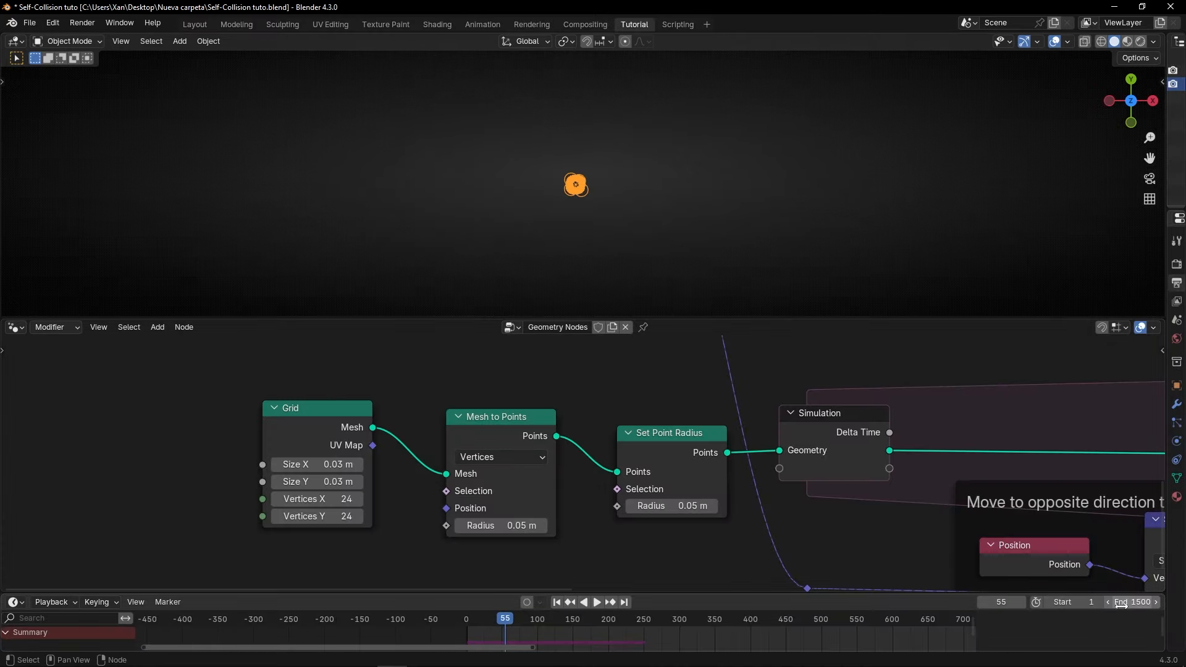
# Step: Set the Velocity frame's Scale value to 0.2 and play the simulation in a maximized viewport
pyautogui.moveTo(879, 543); pyautogui.dragTo(98, 466, button='middle')
pyautogui.click(584, 497)
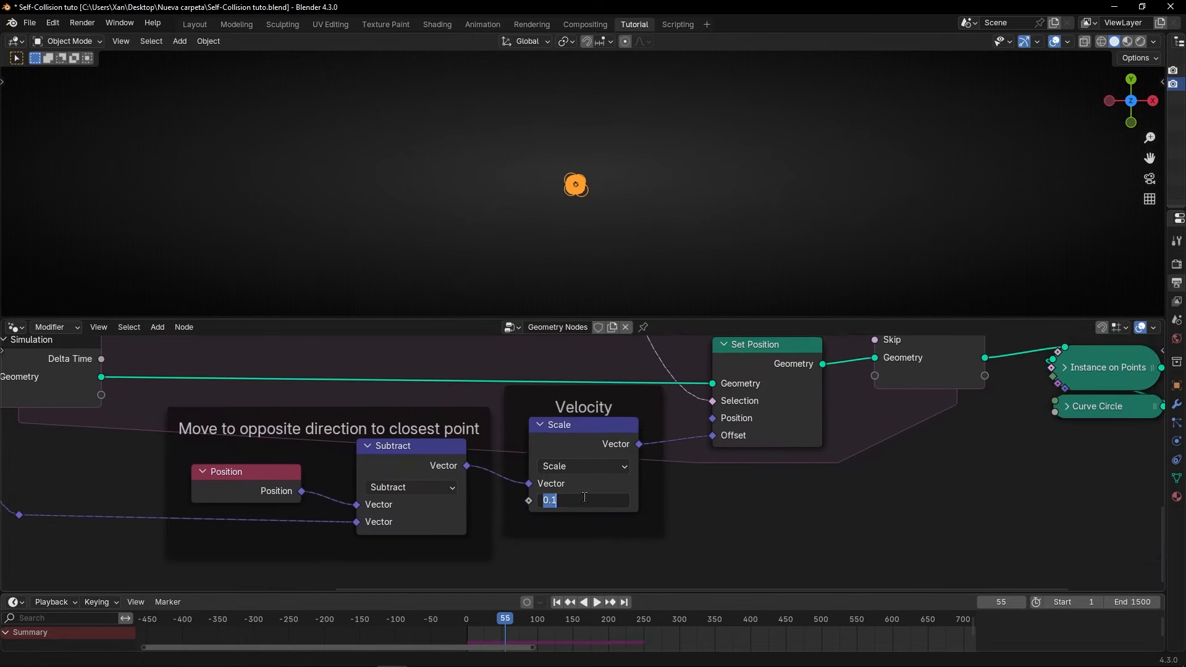
pyautogui.press('Return')
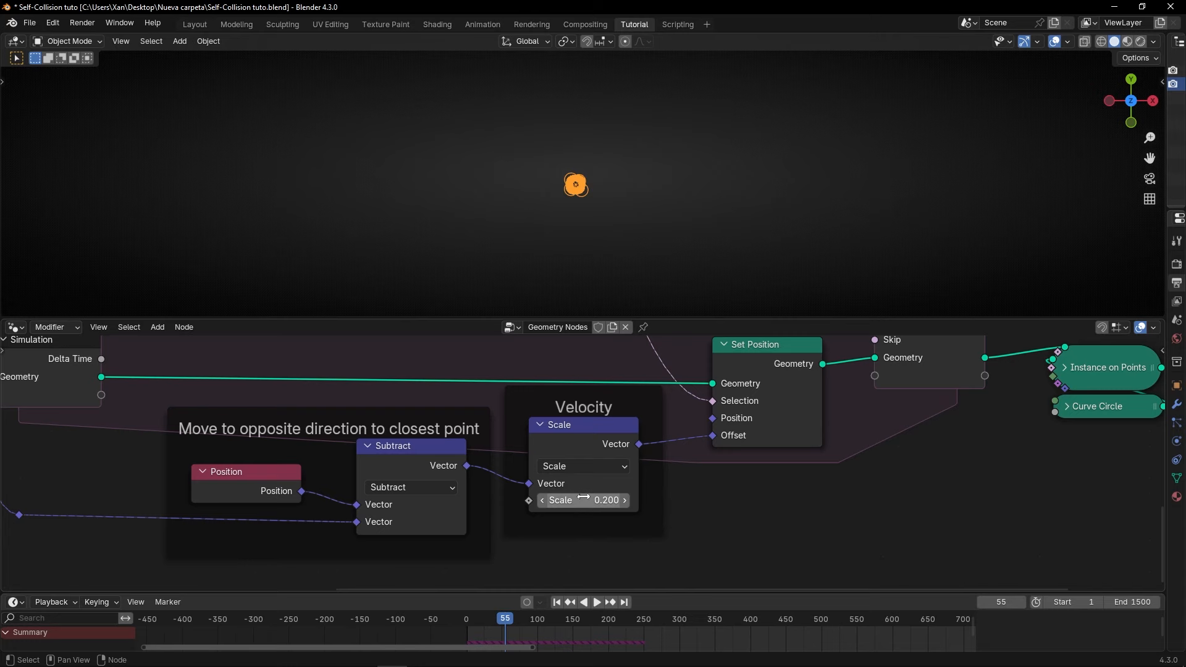
pyautogui.press('space')
pyautogui.hotkey('ctrl', 'space')
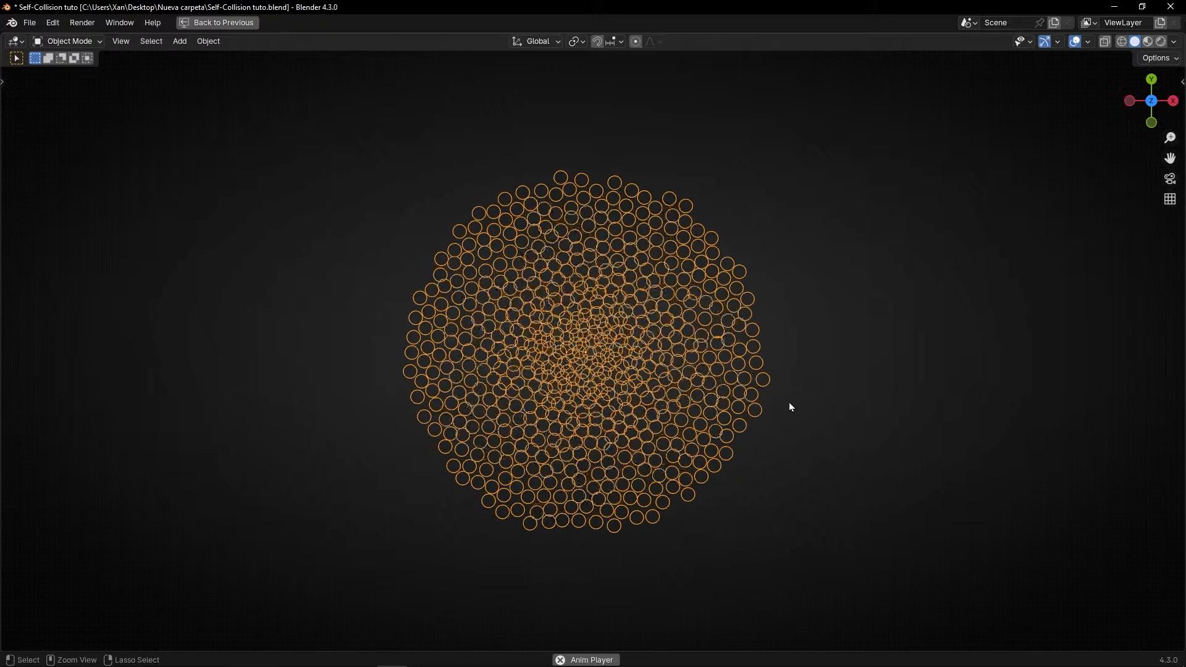
# Step: Watch the circles spread in the maximized viewport, stop the playback and return to the node layout
pyautogui.hotkey('ctrl', 'space')
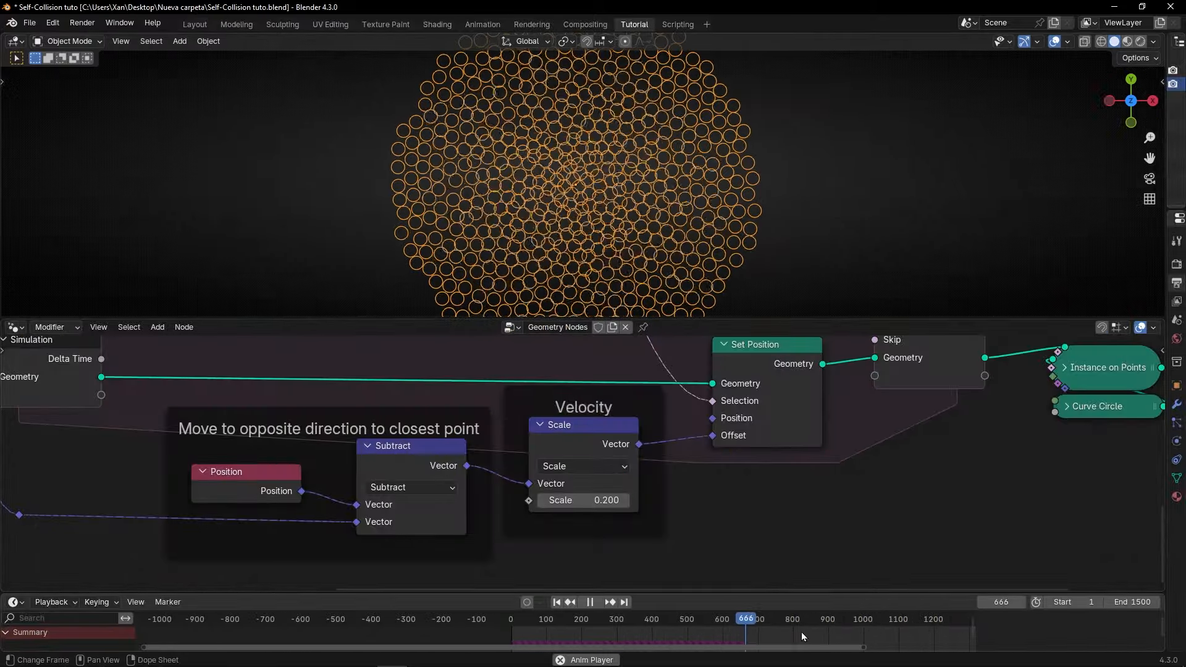
pyautogui.hotkey('ctrl', 'space')
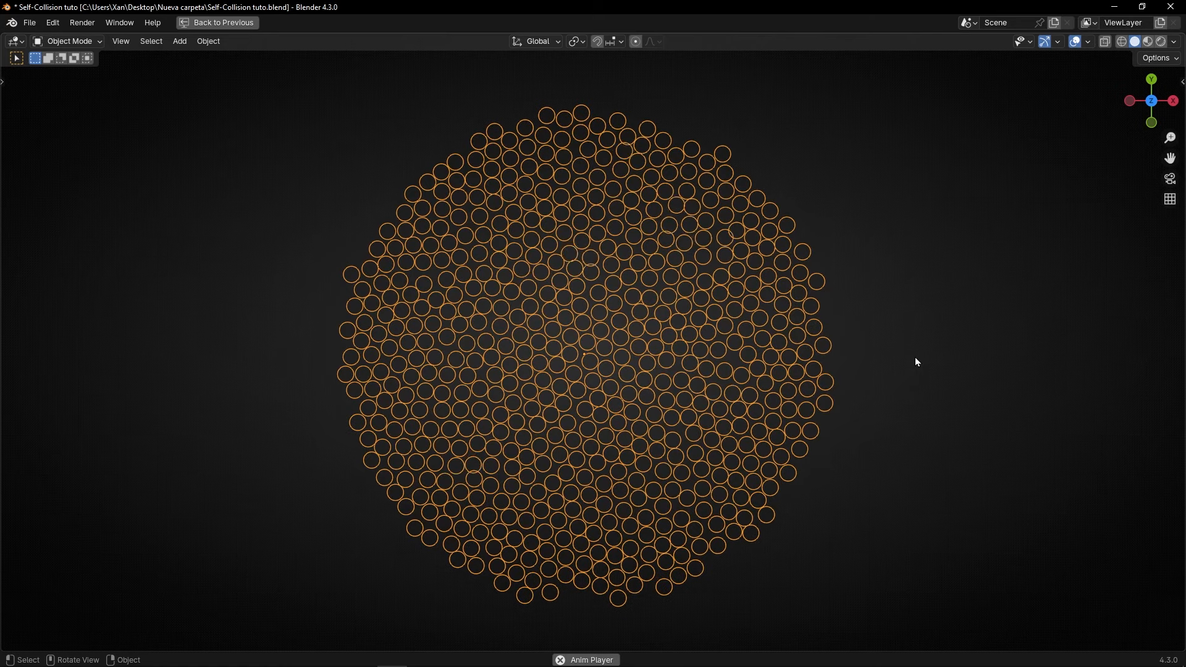
pyautogui.press('space')
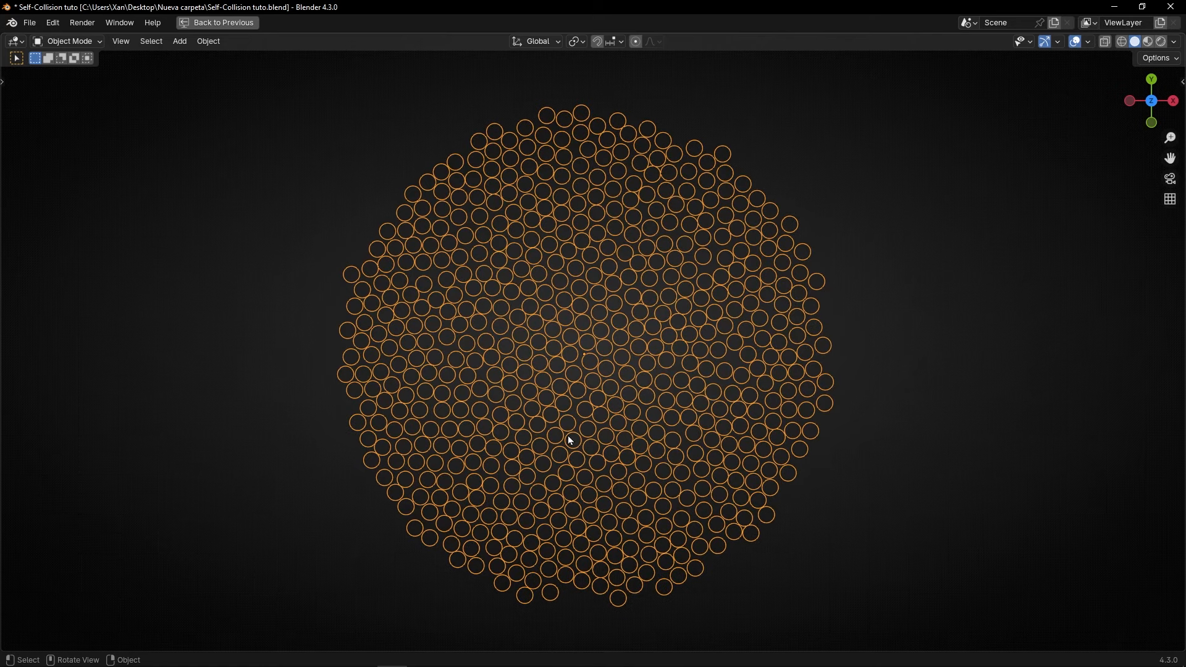
pyautogui.hotkey('ctrl', 'space')
# Step: Insert a Curve to Mesh node between Instance on Points and Group Output, spacing the output node further away
pyautogui.scroll(-6, 627, 493)
pyautogui.moveTo(824, 474); pyautogui.dragTo(439, 493, button='middle')
pyautogui.scroll(5, 591, 469)
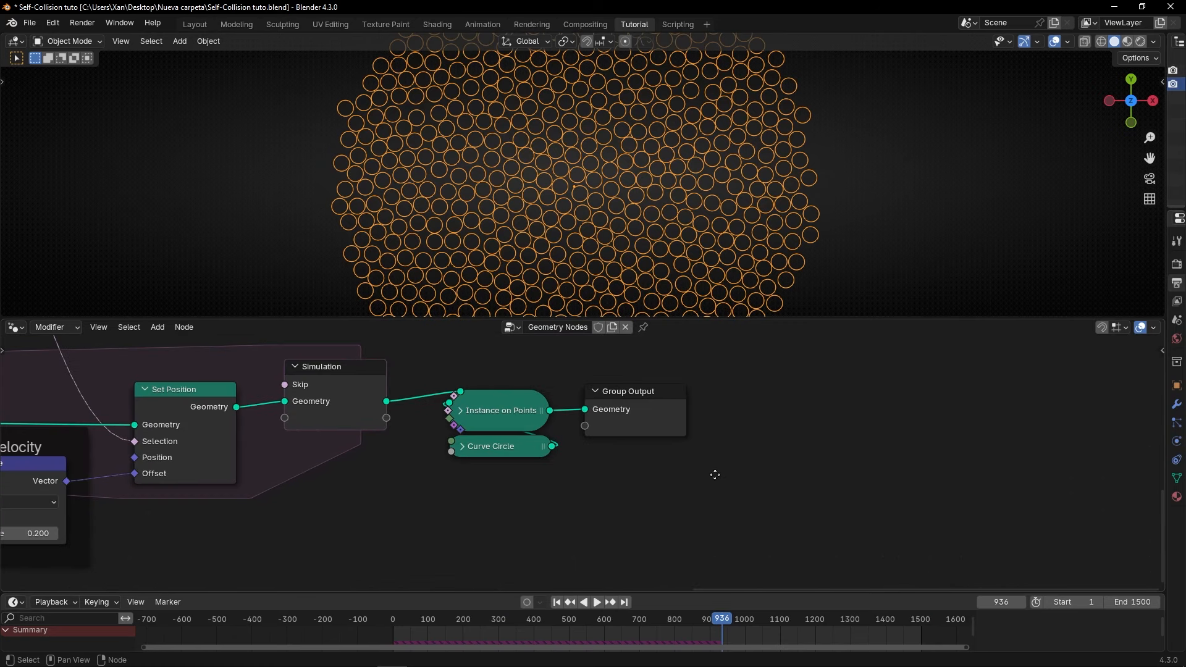
pyautogui.moveTo(715, 475); pyautogui.dragTo(645, 515, button='middle')
pyautogui.moveTo(599, 458); pyautogui.dragTo(812, 451)
pyautogui.hotkey('shift', 'a')
pyautogui.write('m')
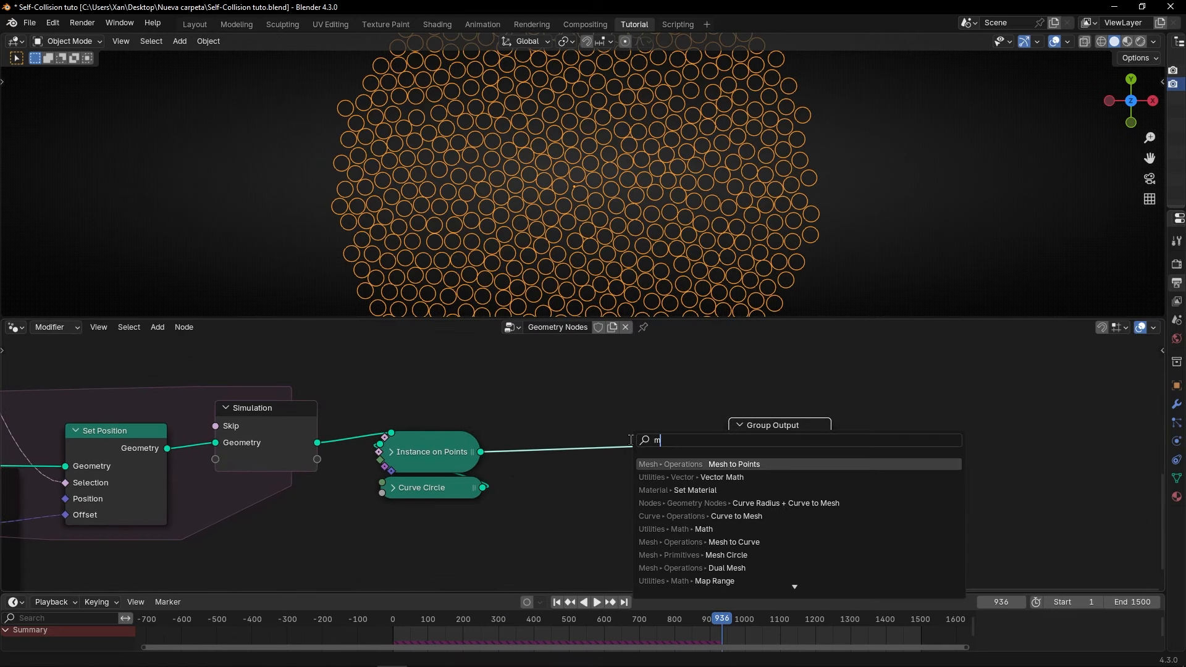
pyautogui.press('BackSpace')
pyautogui.write('curve to me')
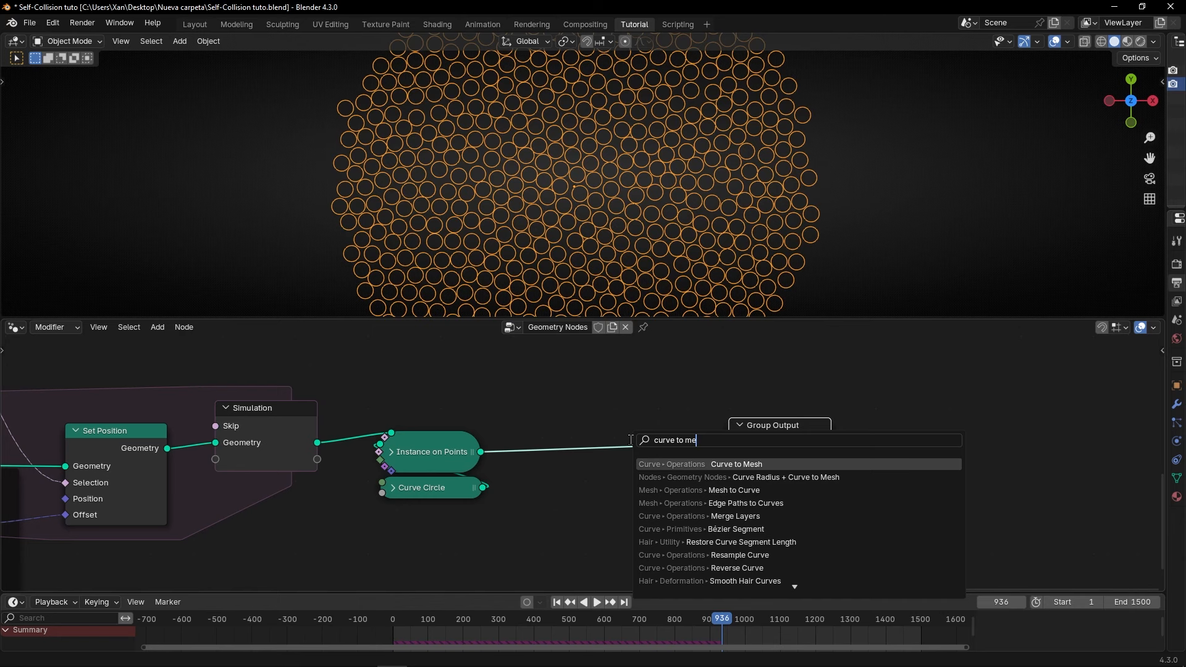
pyautogui.press('Return')
pyautogui.click(598, 430)
pyautogui.scroll(3, 595, 450)
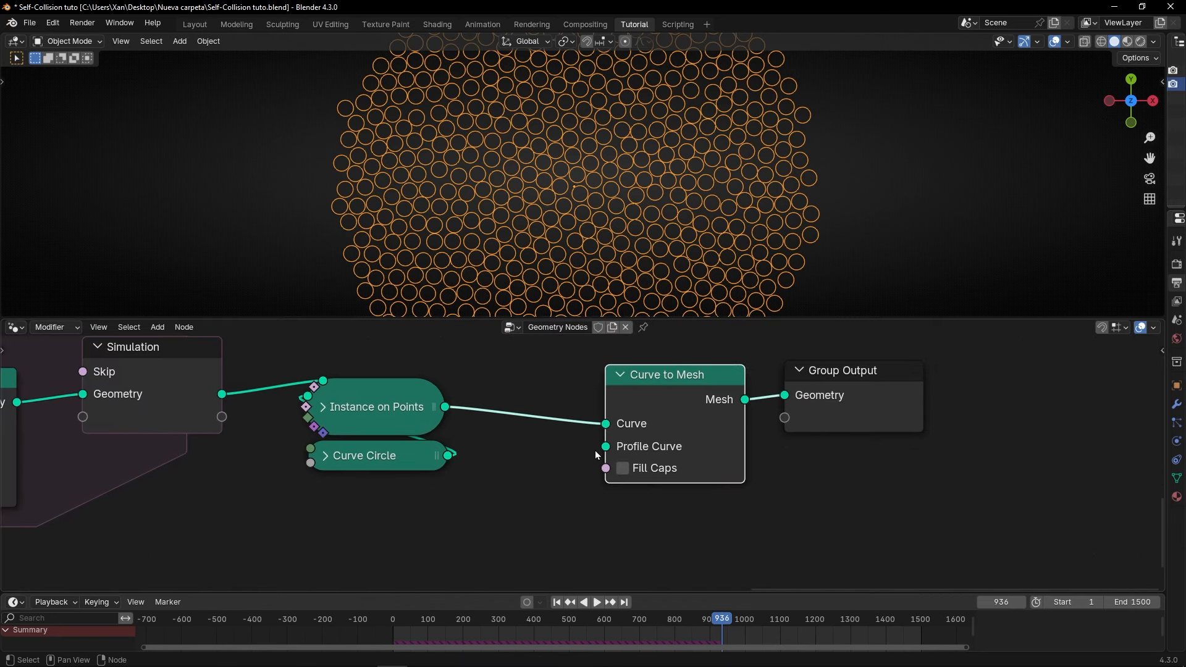
# Step: Add a Curve Line node feeding the Profile Curve input of Curve to Mesh
pyautogui.moveTo(608, 452); pyautogui.dragTo(543, 495)
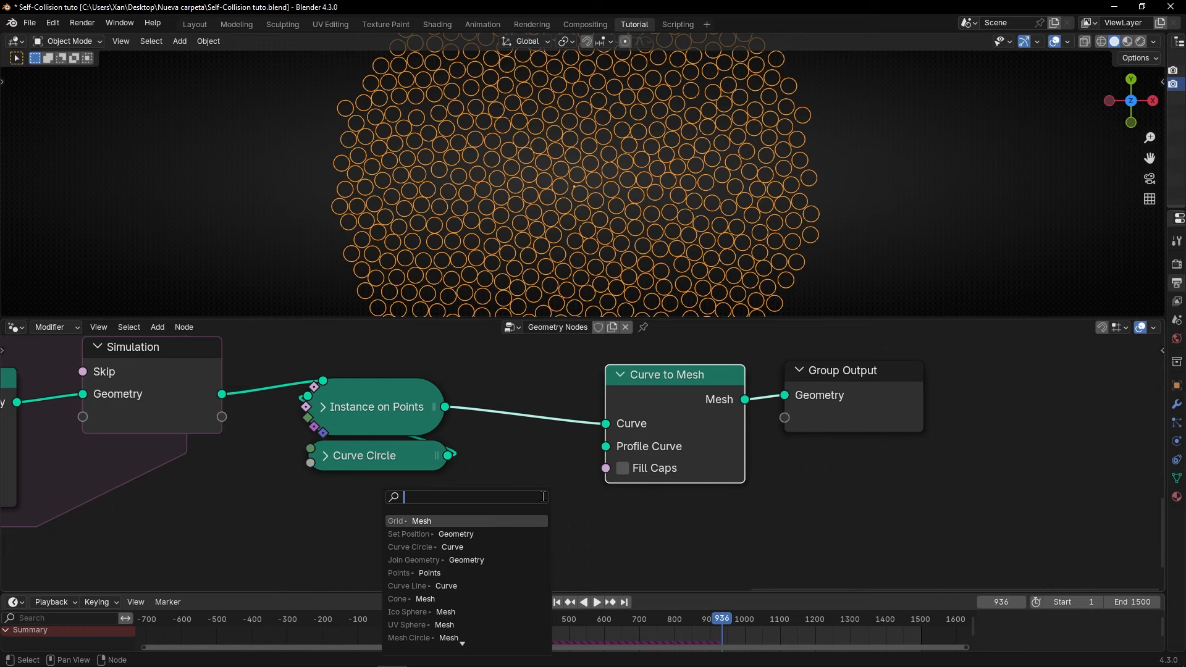
pyautogui.write('curve li')
pyautogui.press('Return')
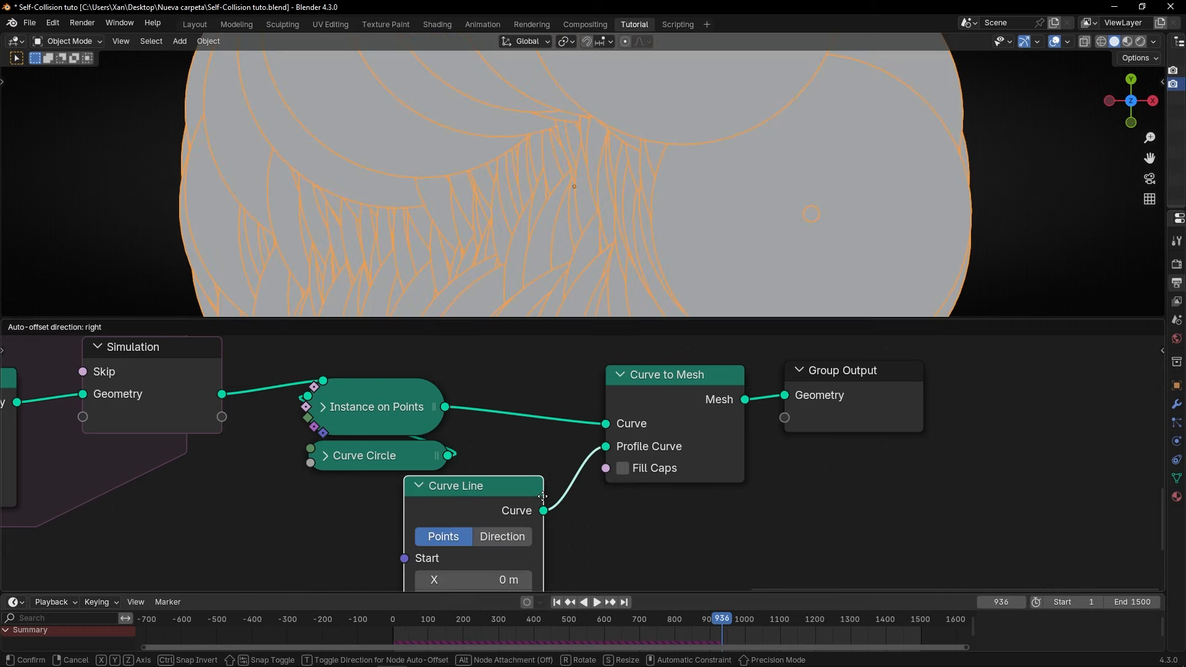
pyautogui.click(725, 506)
# Step: Set the Curve Line's End Z to 0 m and its Start X to -0.01 m
pyautogui.moveTo(810, 527); pyautogui.dragTo(749, 368, button='middle')
pyautogui.click(587, 552)
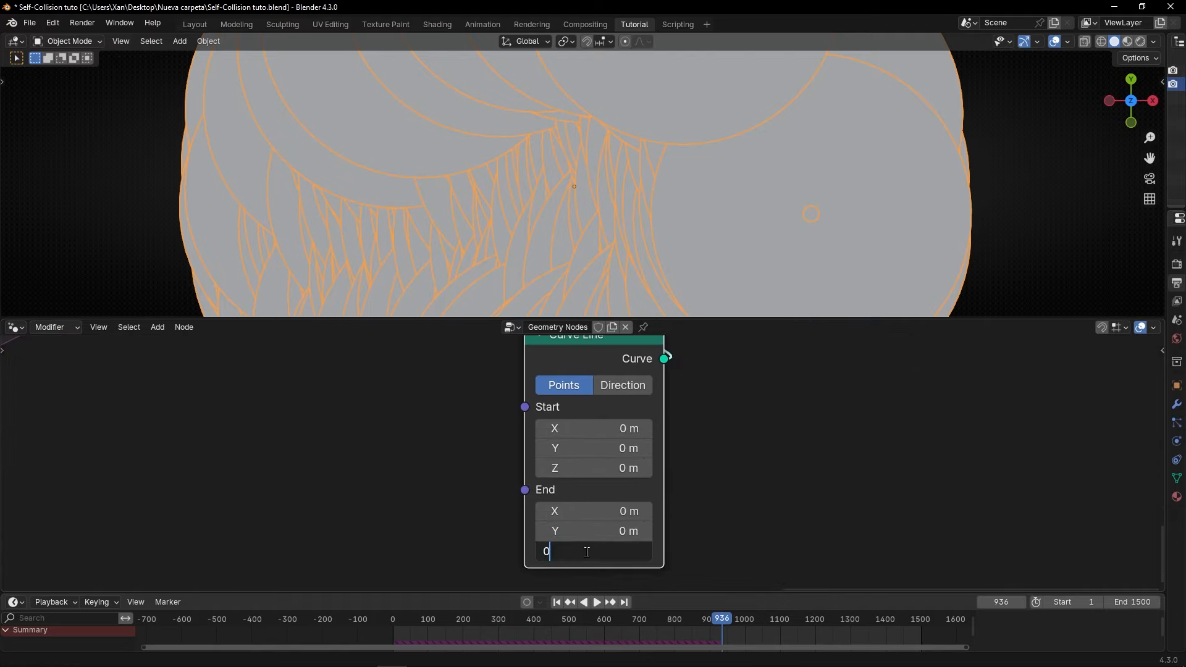
pyautogui.write('0')
pyautogui.press('Return')
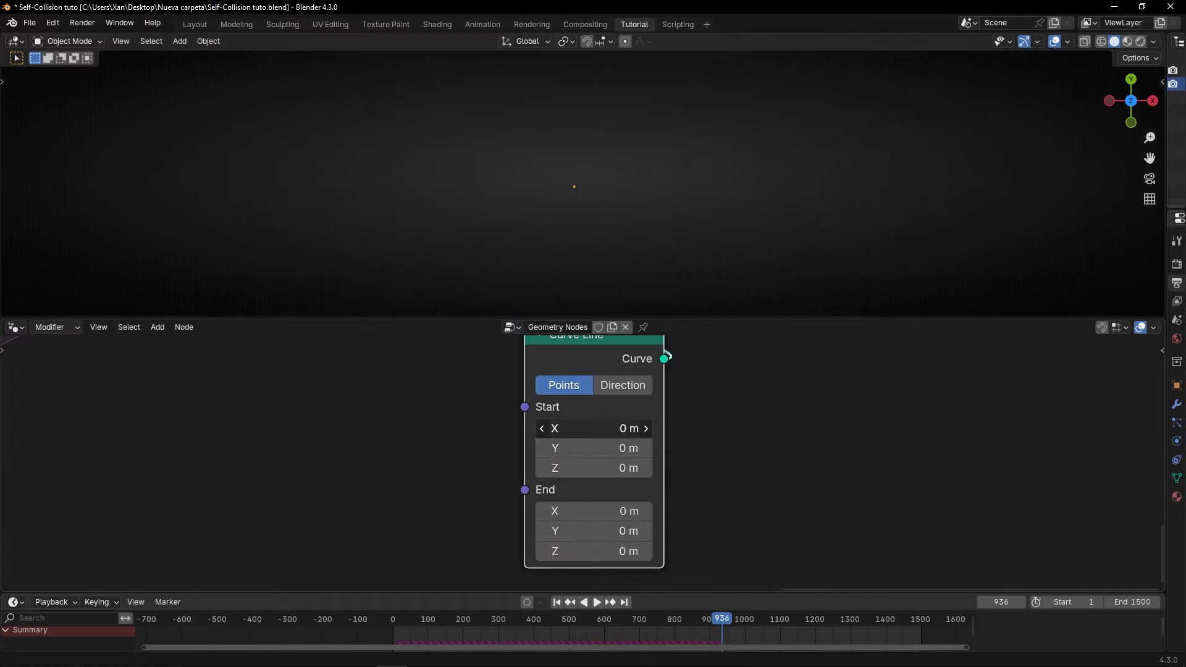
pyautogui.moveTo(587, 428)
pyautogui.mouseDown()
pyautogui.moveTo(603, 429)
pyautogui.moveTo(591, 428)
pyautogui.mouseUp()
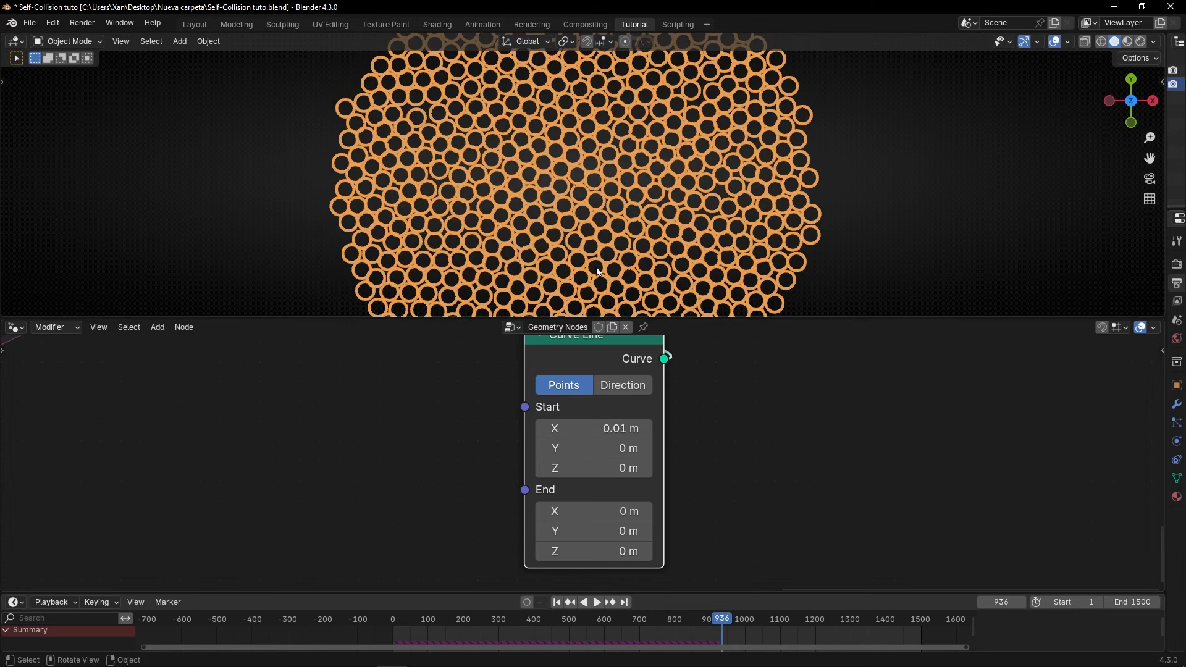
pyautogui.moveTo(584, 426); pyautogui.dragTo(558, 458, button='middle')
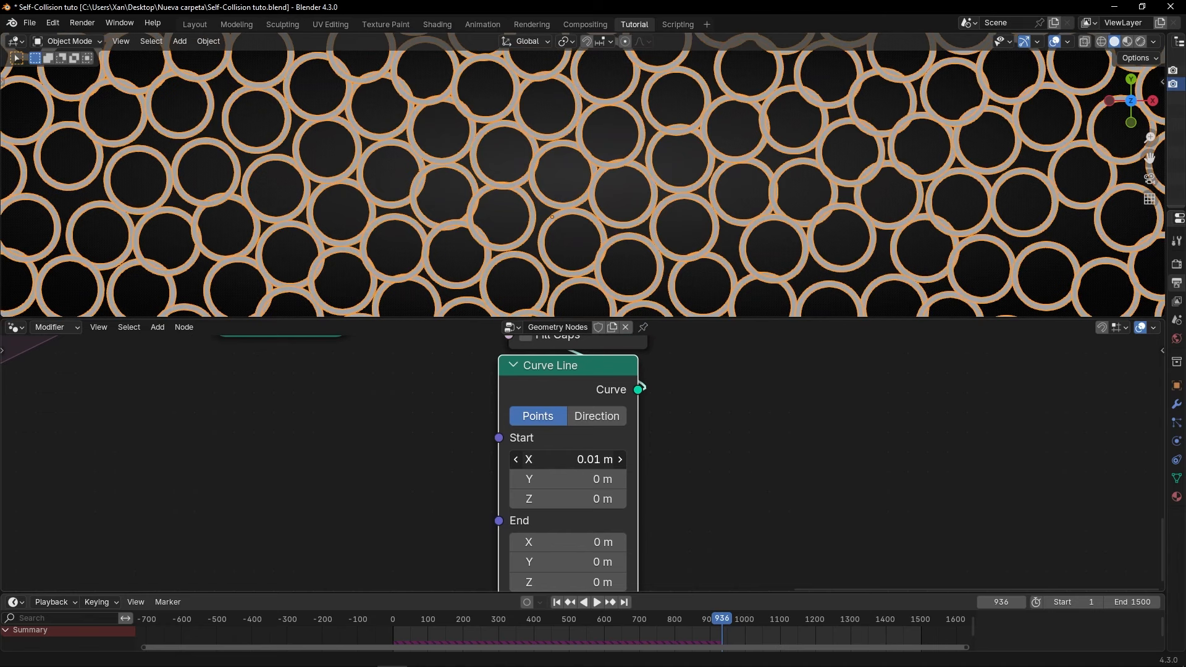
pyautogui.moveTo(574, 459)
pyautogui.mouseDown()
pyautogui.moveTo(559, 459)
pyautogui.moveTo(596, 457)
pyautogui.mouseUp()
pyautogui.scroll(2, 581, 462)
pyautogui.scroll(-2, 425, 447)
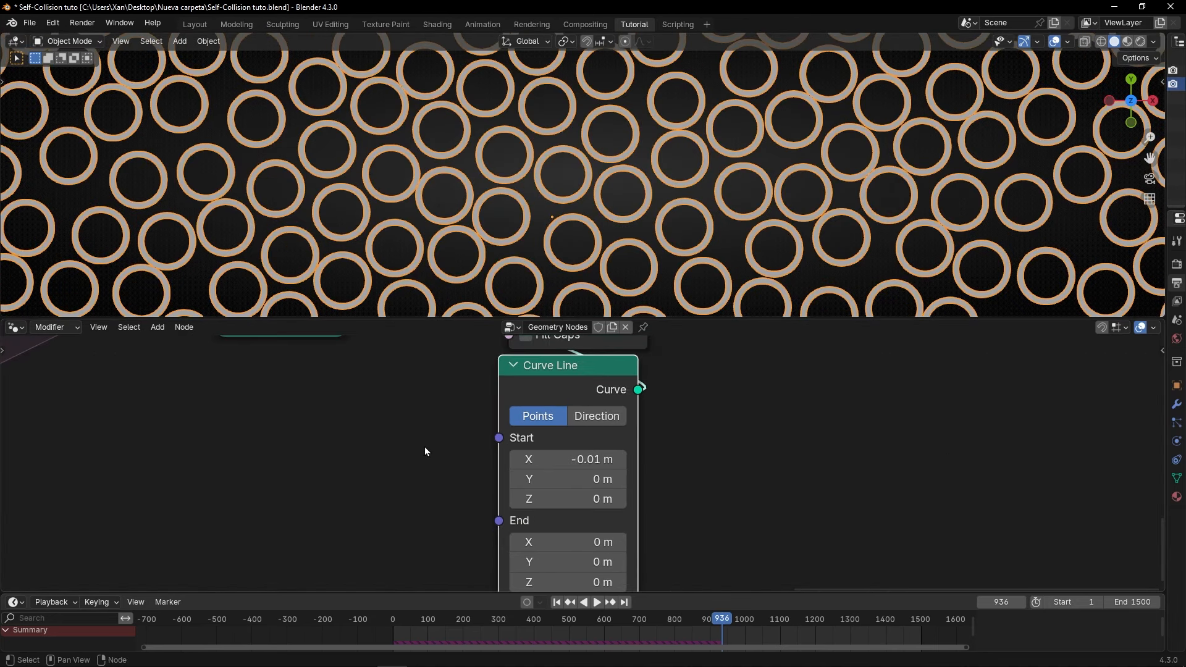
# Step: Rewind the animation to frame 1 and play the simulation with the thickened circles
pyautogui.scroll(-3, 425, 447)
pyautogui.click(557, 602)
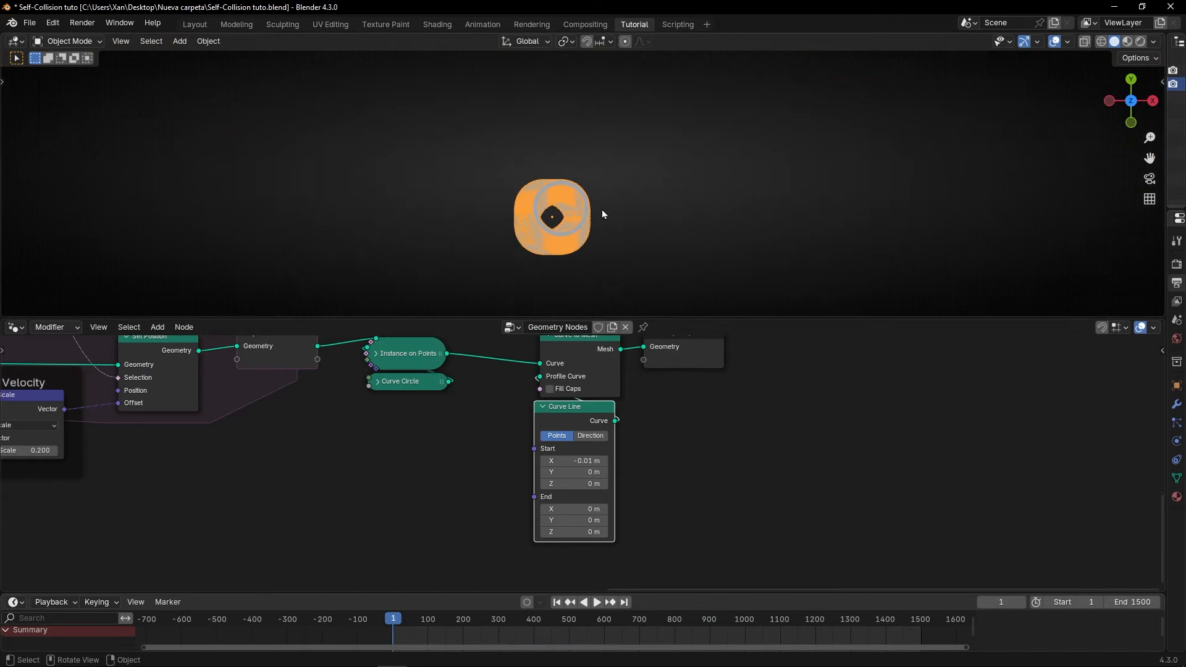
pyautogui.press('space')
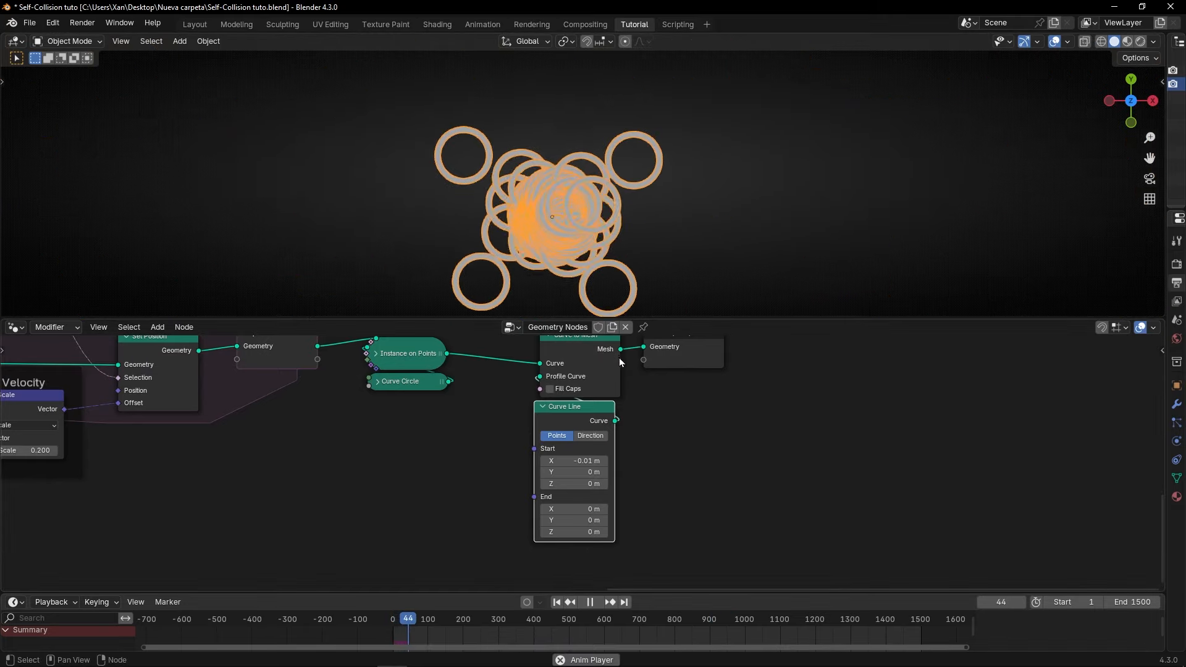
# Step: Insert a Set Material node between Curve to Mesh and Group Output and assign the existing Material to it
pyautogui.hotkey('ctrl', 'space')
pyautogui.moveTo(604, 322); pyautogui.dragTo(737, 330)
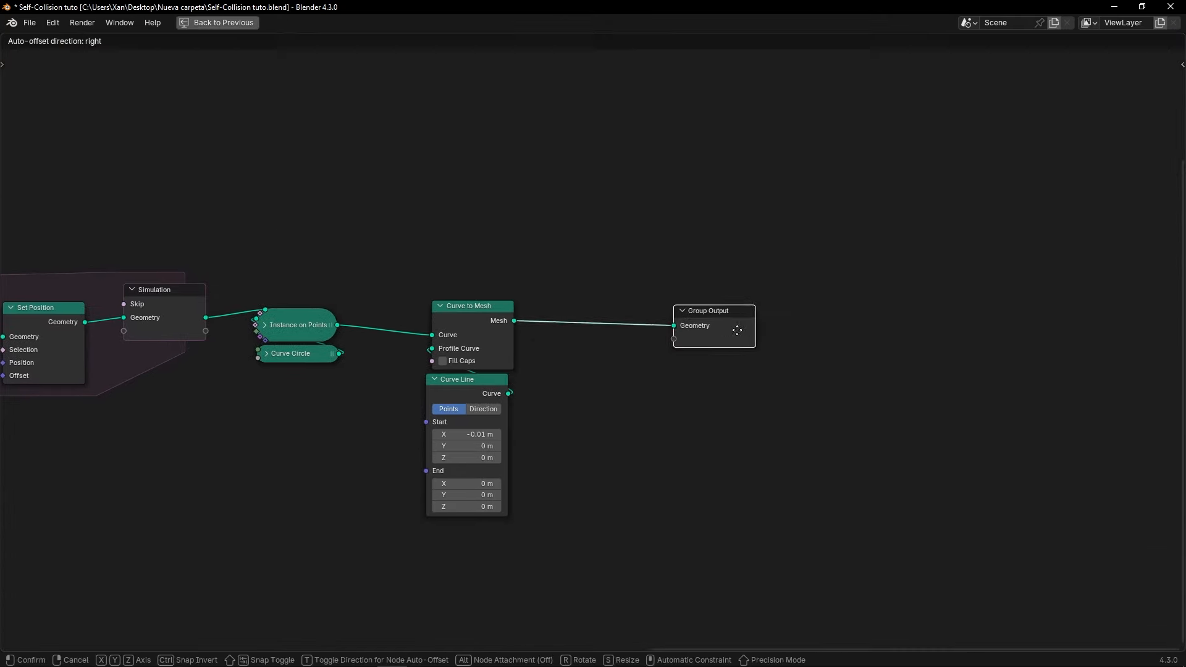
pyautogui.click(737, 330)
pyautogui.hotkey('shift', 'a')
pyautogui.write('set mat')
pyautogui.press('Return')
pyautogui.click(568, 294)
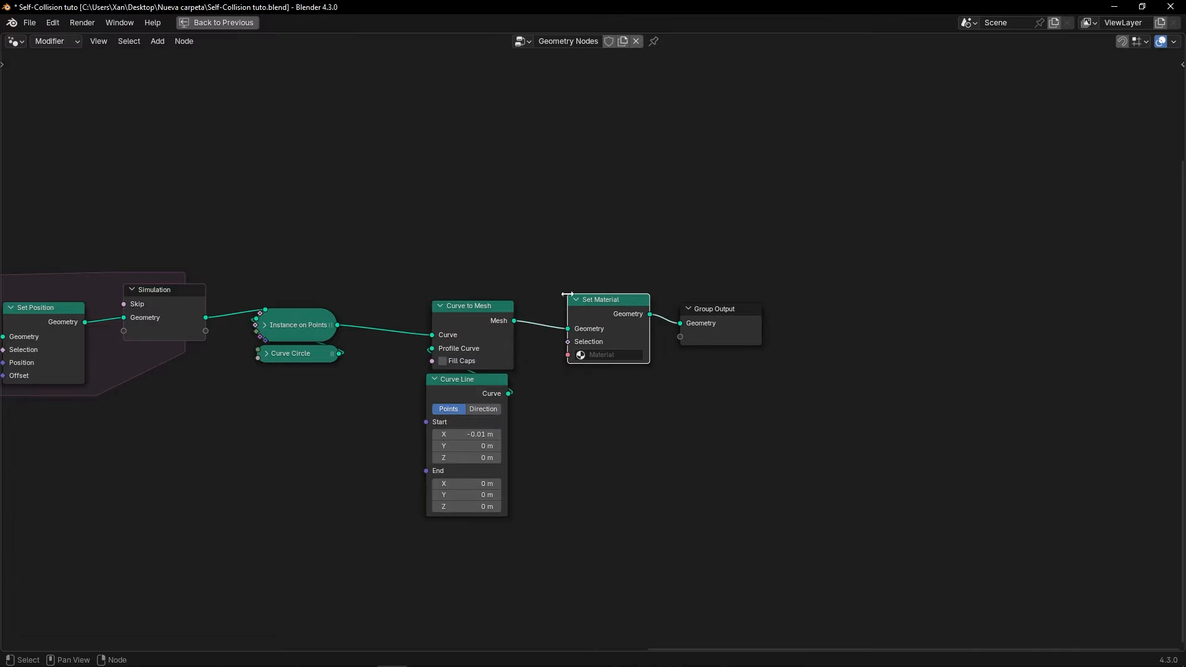
pyautogui.click(597, 358)
pyautogui.click(602, 385)
pyautogui.hotkey('ctrl', 'space')
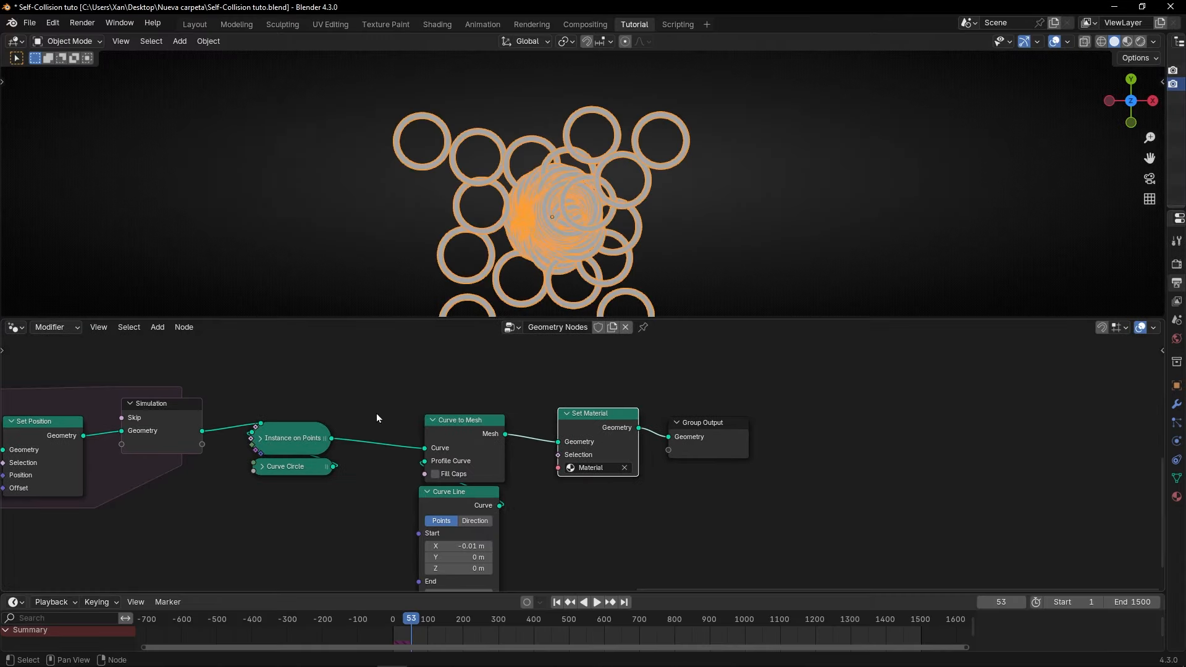
# Step: Switch the viewport to rendered shading and set the world background's Strength to 0
pyautogui.moveTo(376, 413); pyautogui.dragTo(602, 433, button='middle')
pyautogui.click(1137, 45)
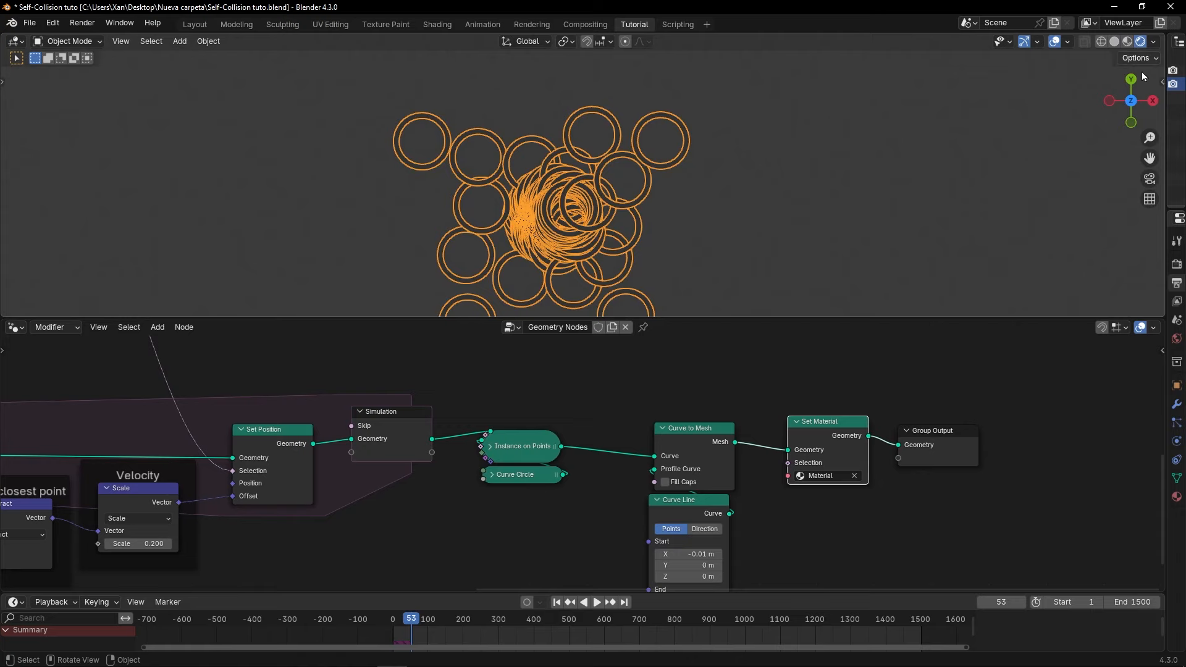
pyautogui.moveTo(1166, 138); pyautogui.dragTo(896, 137)
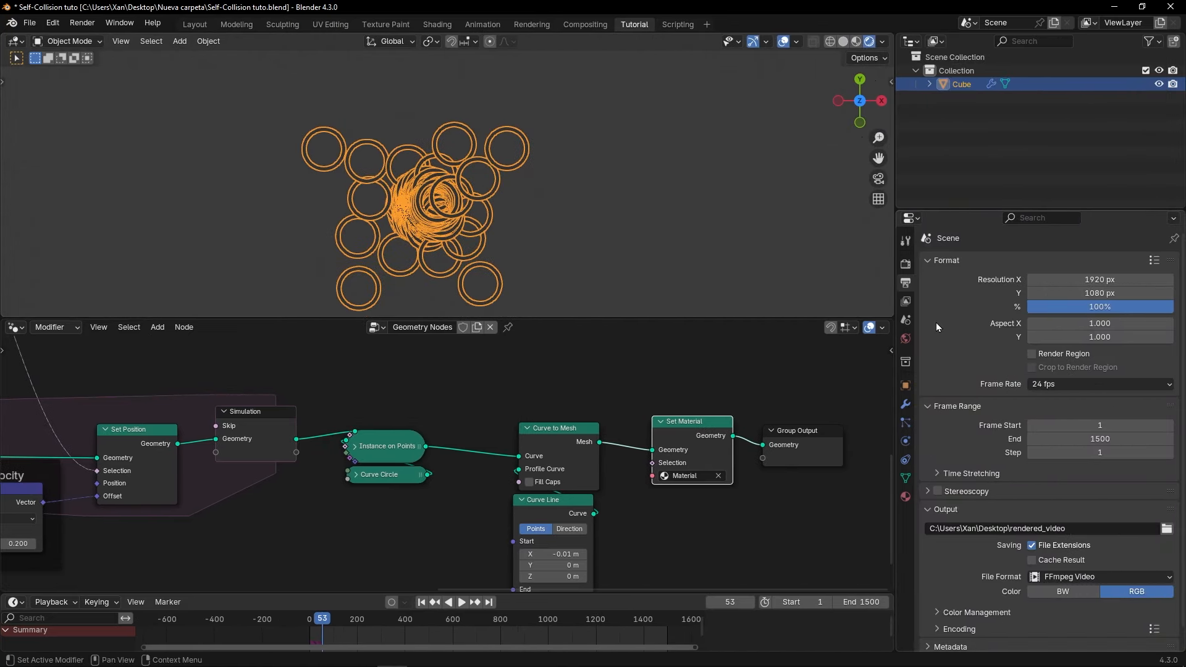
pyautogui.click(906, 339)
pyautogui.moveTo(1116, 367); pyautogui.dragTo(1044, 366)
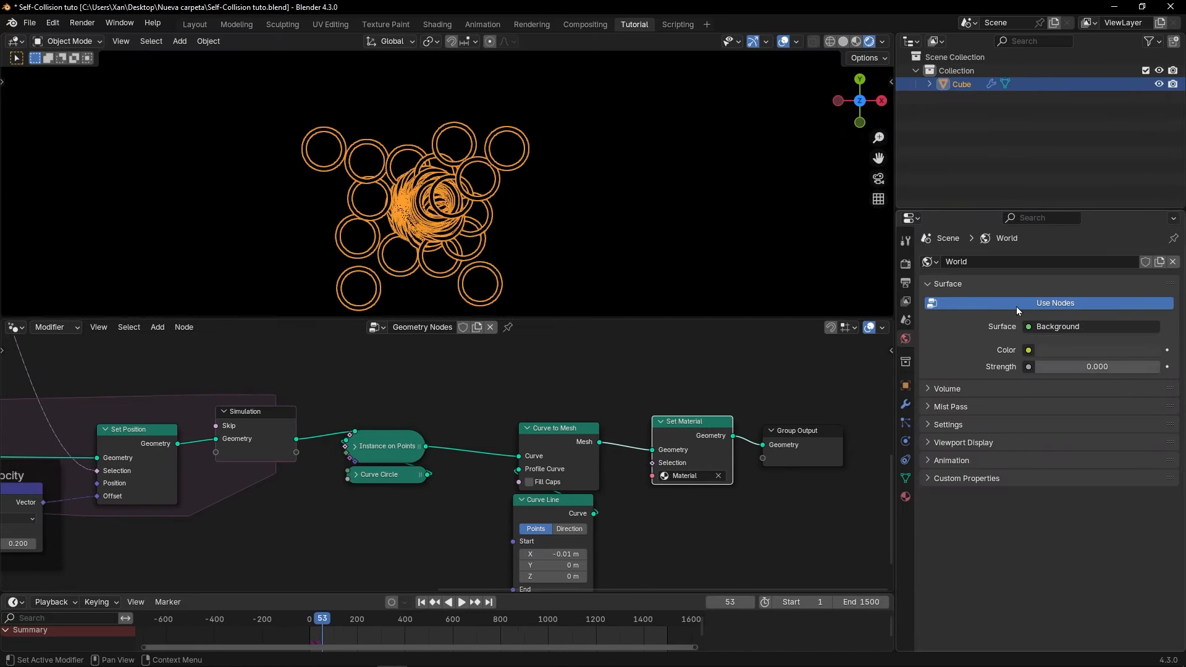
pyautogui.moveTo(896, 193); pyautogui.dragTo(1183, 197)
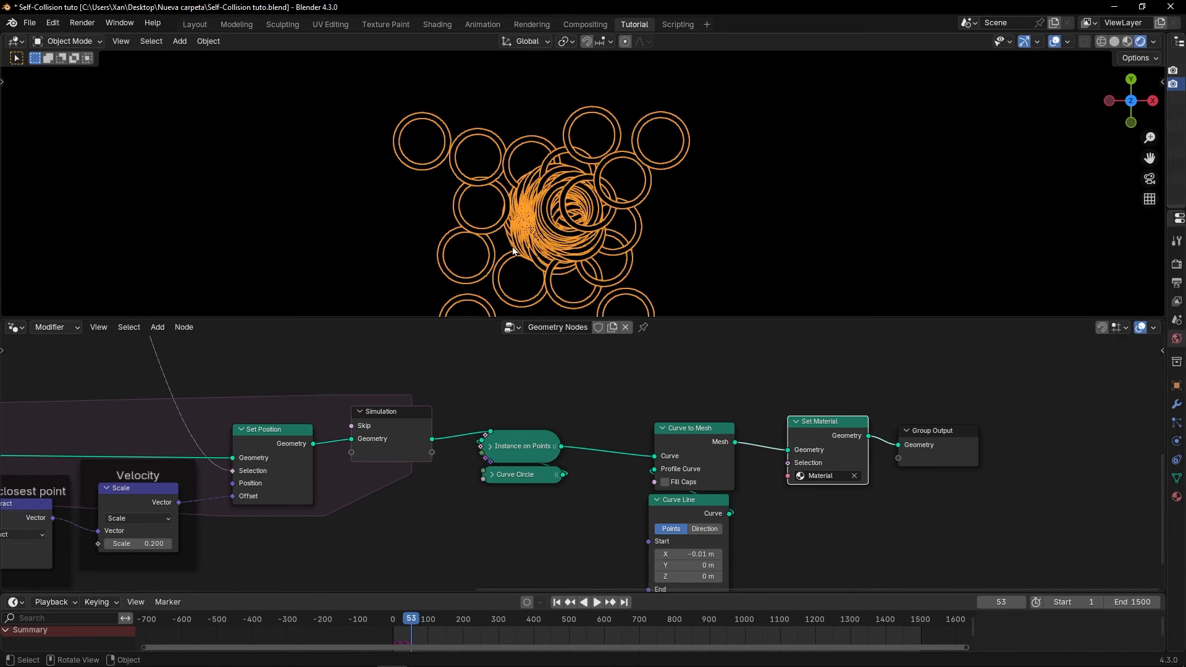
# Step: Change the node area to the Shader Editor and add an Object Info node beside the Principled BSDF
pyautogui.click(14, 41)
pyautogui.click(15, 328)
pyautogui.click(43, 453)
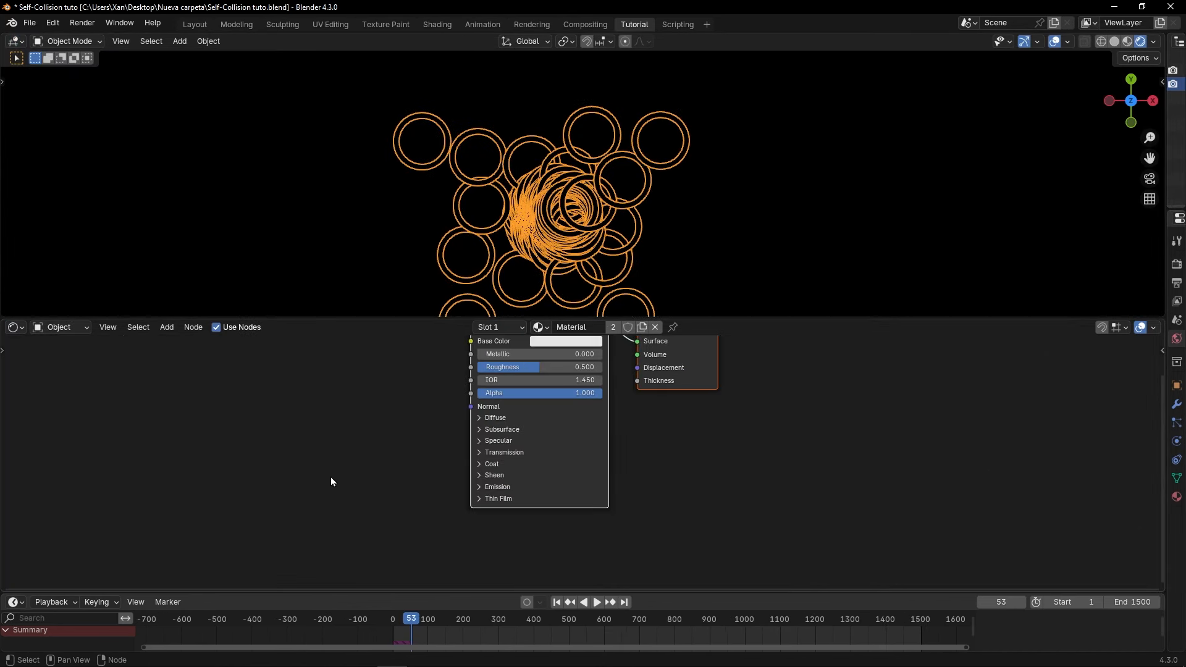
pyautogui.moveTo(332, 477); pyautogui.dragTo(344, 500, button='middle')
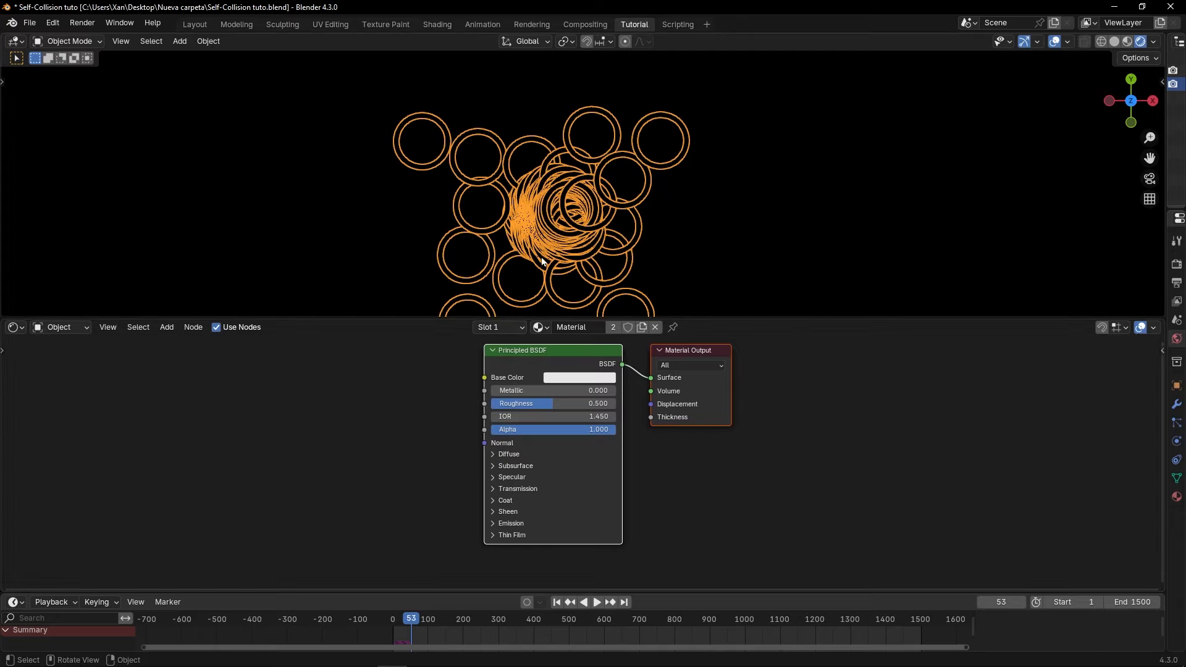
pyautogui.hotkey('shift', 'a')
pyautogui.write('obj')
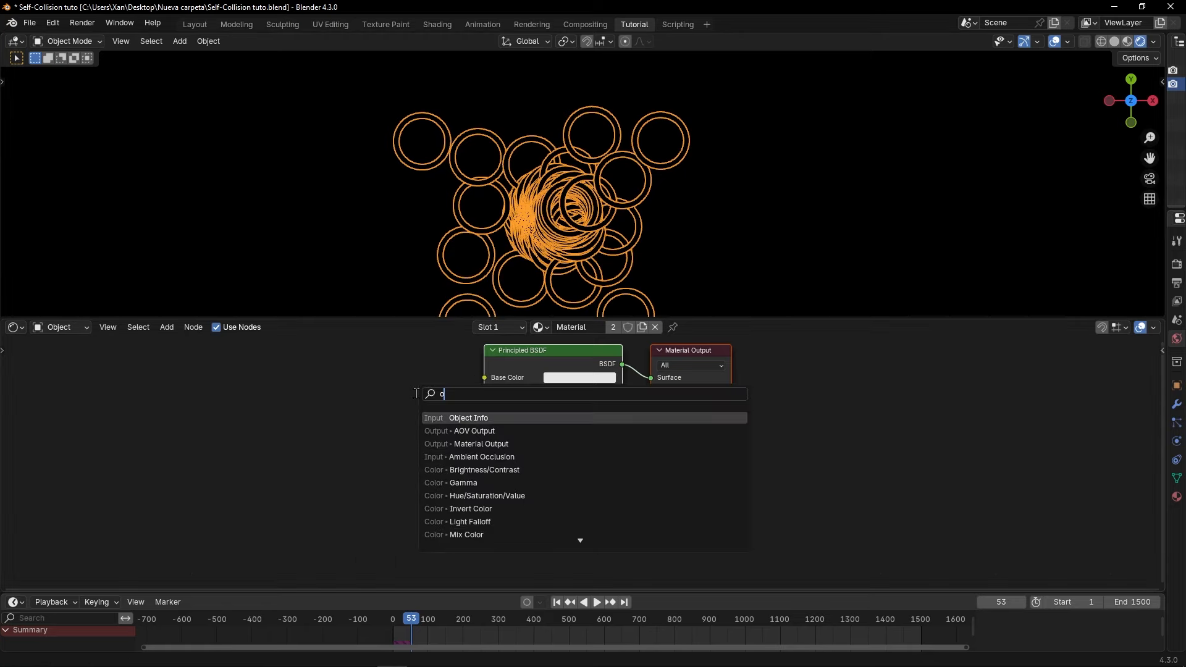
pyautogui.press('Return')
pyautogui.click(334, 464)
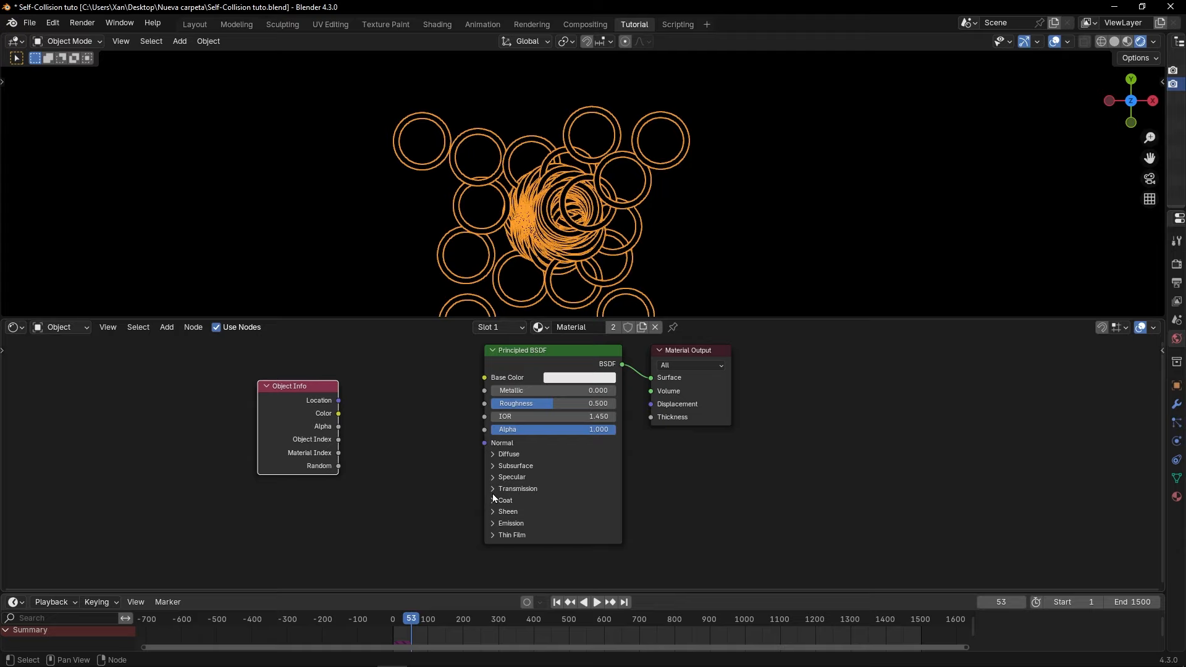
# Step: Expand the Principled BSDF's Emission settings and add a Color Ramp node between it and Object Info
pyautogui.click(493, 524)
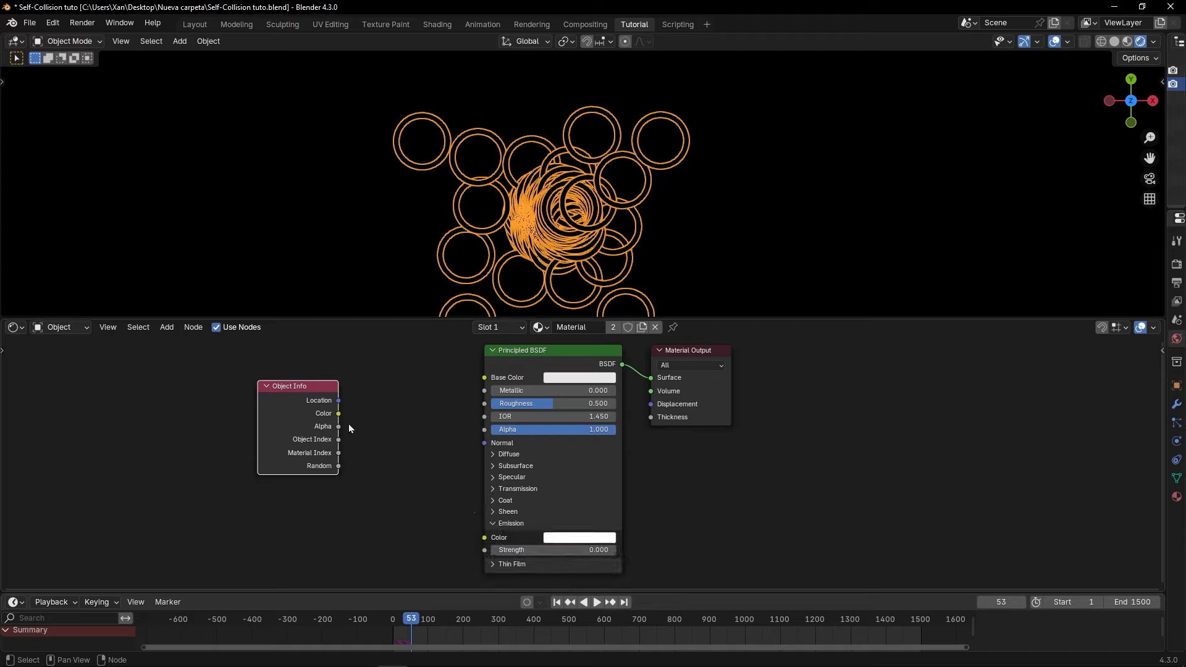
pyautogui.moveTo(296, 414); pyautogui.dragTo(252, 396)
pyautogui.hotkey('shift', 'a')
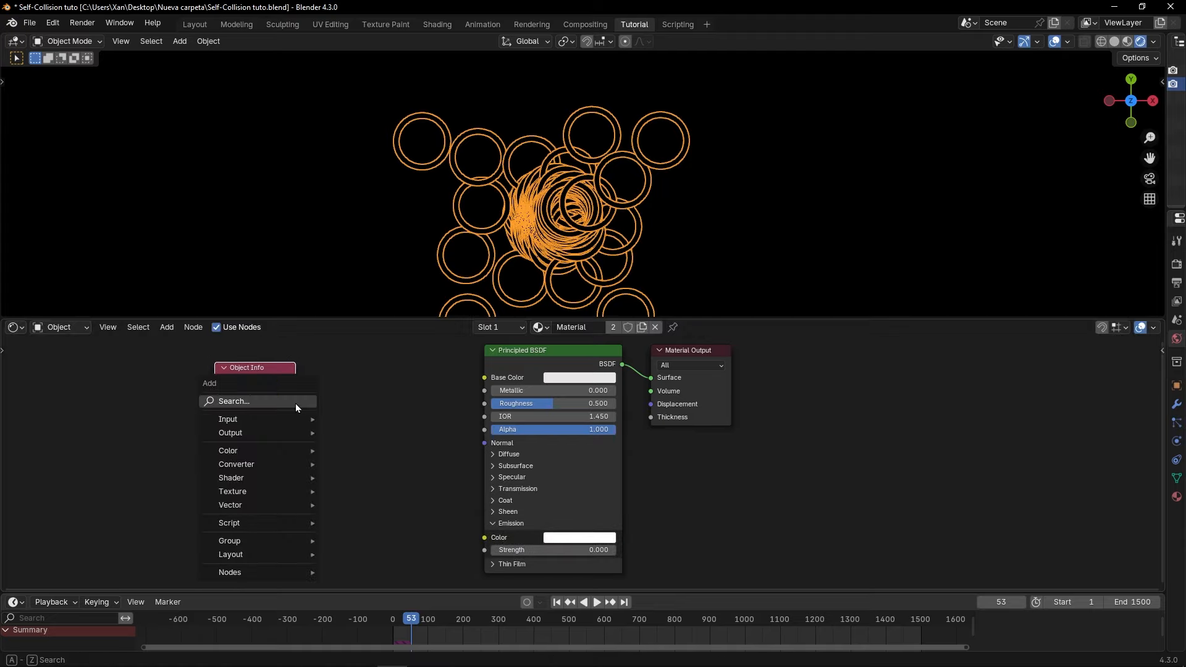
pyautogui.write('colr')
pyautogui.press('Return')
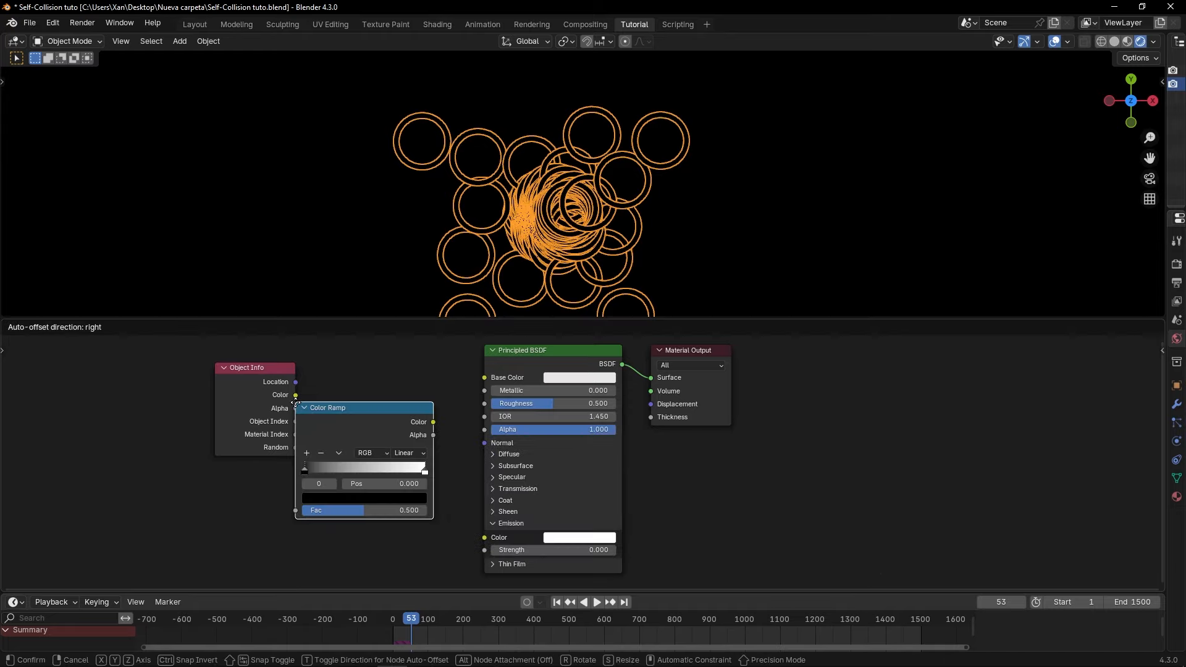
pyautogui.click(315, 372)
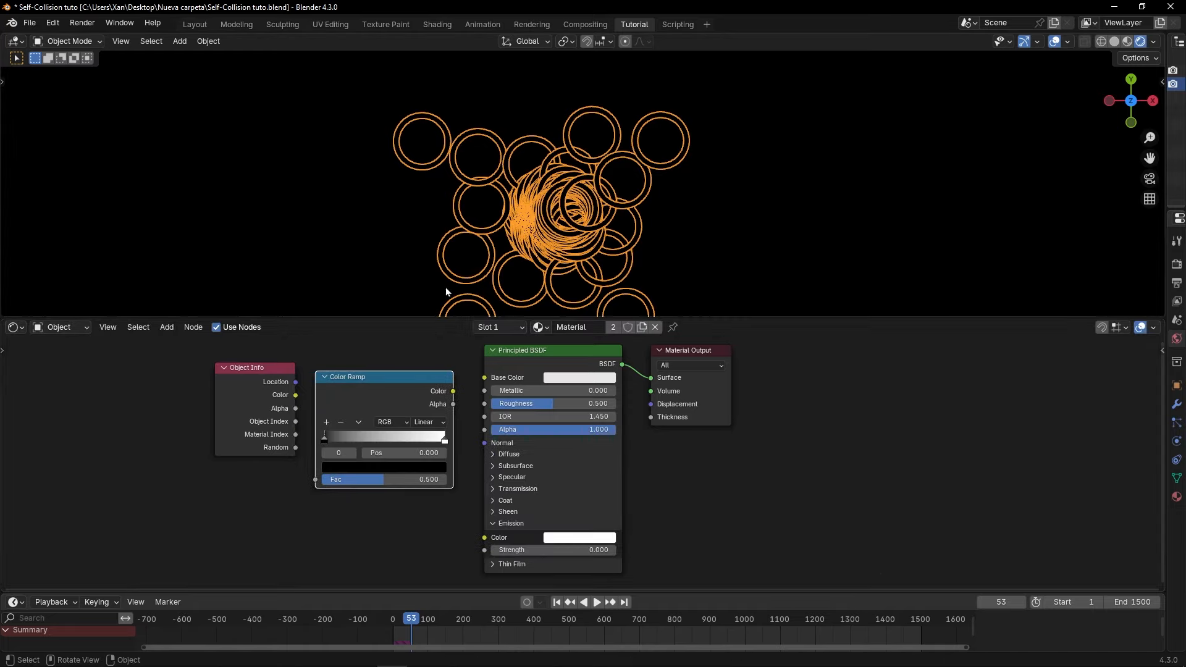
# Step: Link Object Info's Random to the Color Ramp's Fac, and the ramp's Color to both Emission Color and Base Color
pyautogui.click(671, 285)
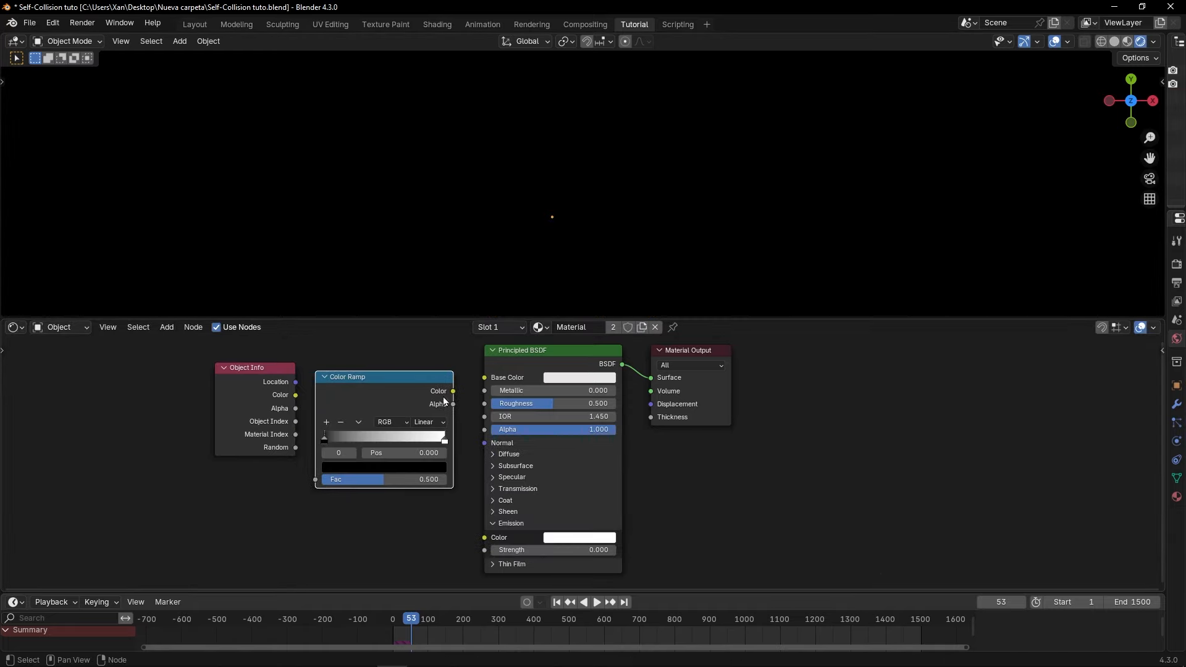
pyautogui.moveTo(296, 448); pyautogui.dragTo(316, 480)
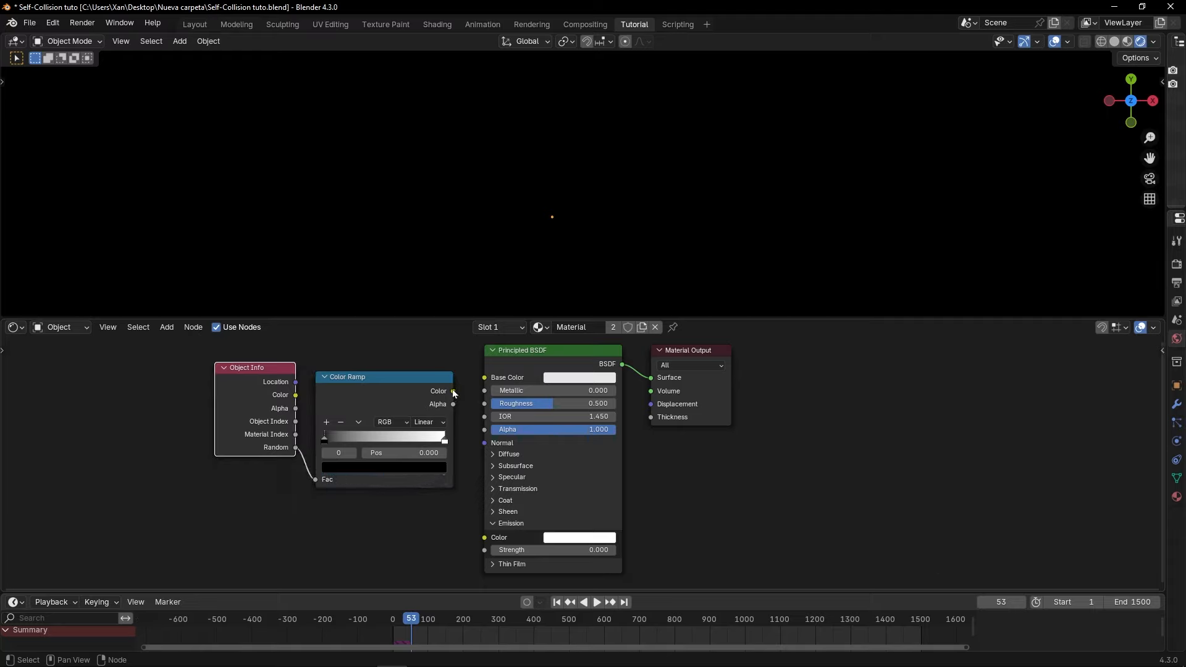
pyautogui.moveTo(454, 393); pyautogui.dragTo(484, 537)
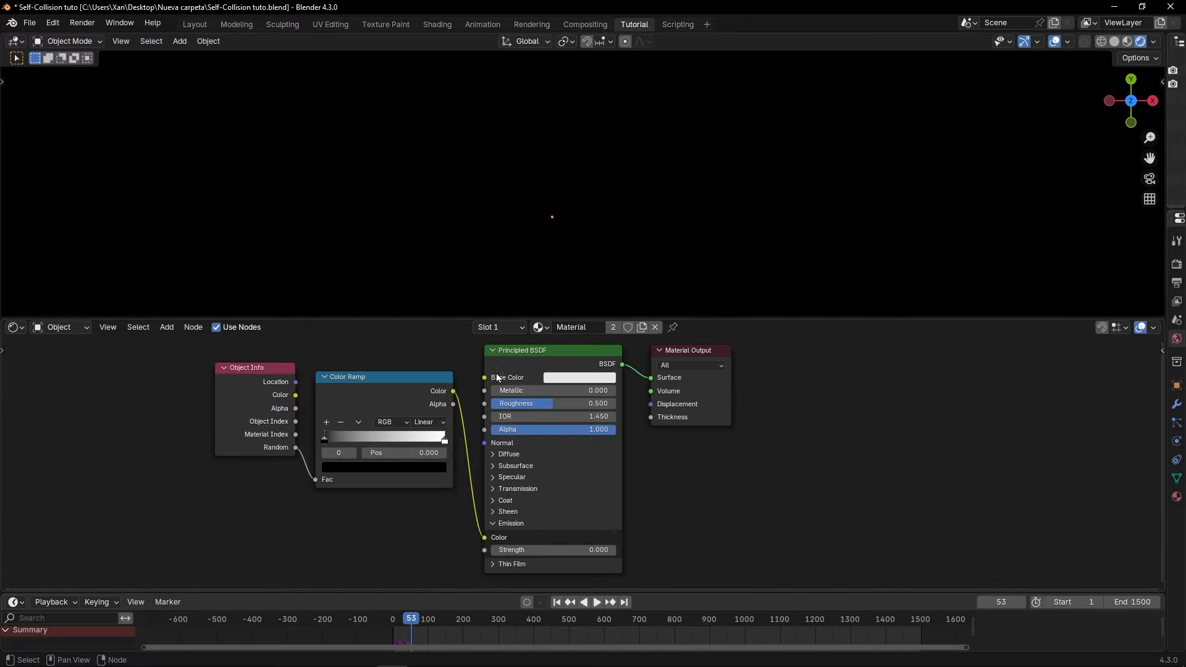
pyautogui.moveTo(454, 393); pyautogui.dragTo(485, 378)
# Step: Set the Principled BSDF's Emission Strength to 1
pyautogui.click(585, 544)
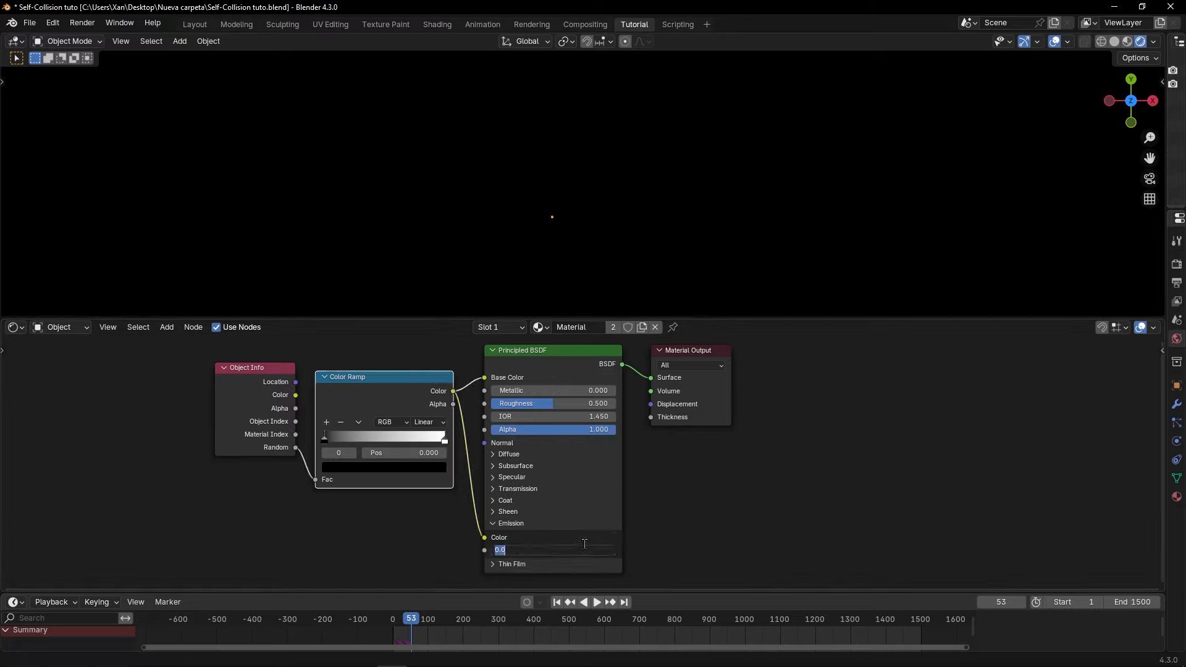
pyautogui.write('1')
pyautogui.press('Return')
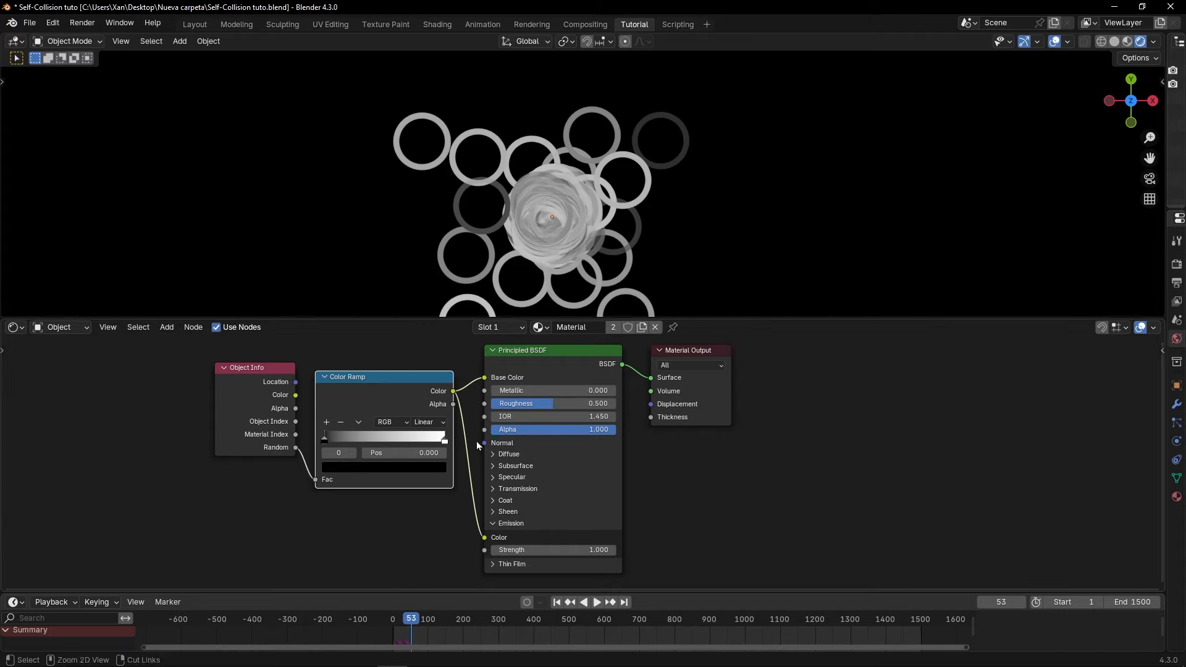
# Step: Cut and reconnect the Color Ramp's link to Emission Color, and move the Object Info node slightly down
pyautogui.keyDown('ctrl'); pyautogui.moveTo(477, 441); pyautogui.dragTo(461, 487, button='right'); pyautogui.keyUp('ctrl')
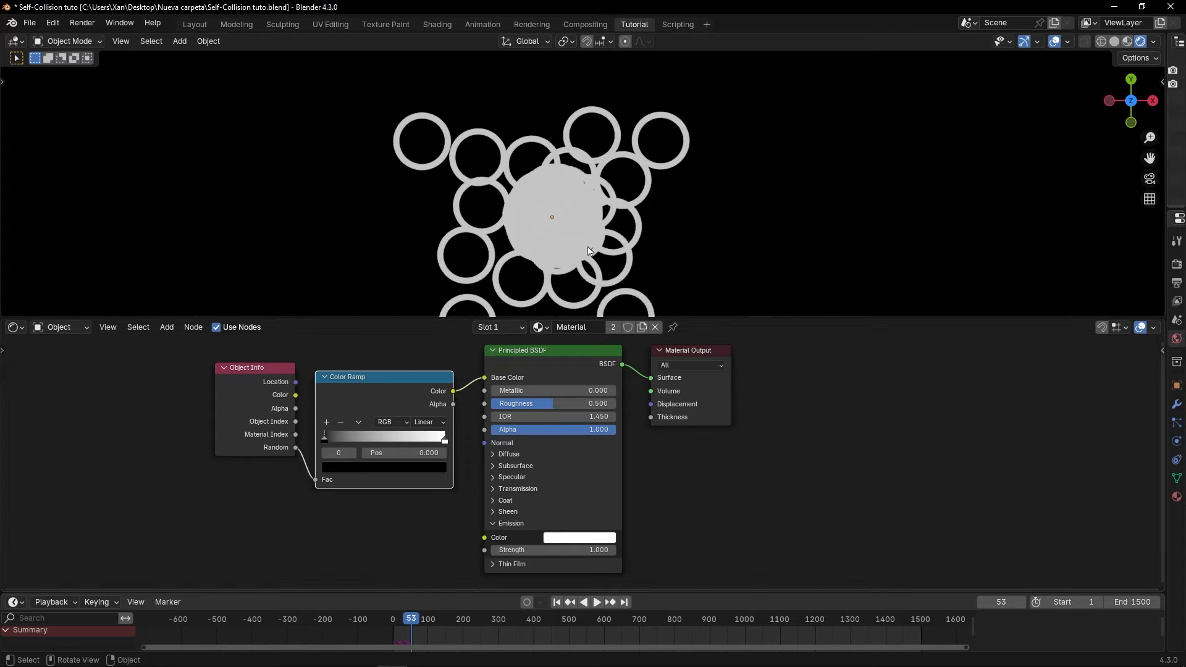
pyautogui.moveTo(454, 393); pyautogui.dragTo(485, 538)
pyautogui.moveTo(257, 447); pyautogui.dragTo(249, 464)
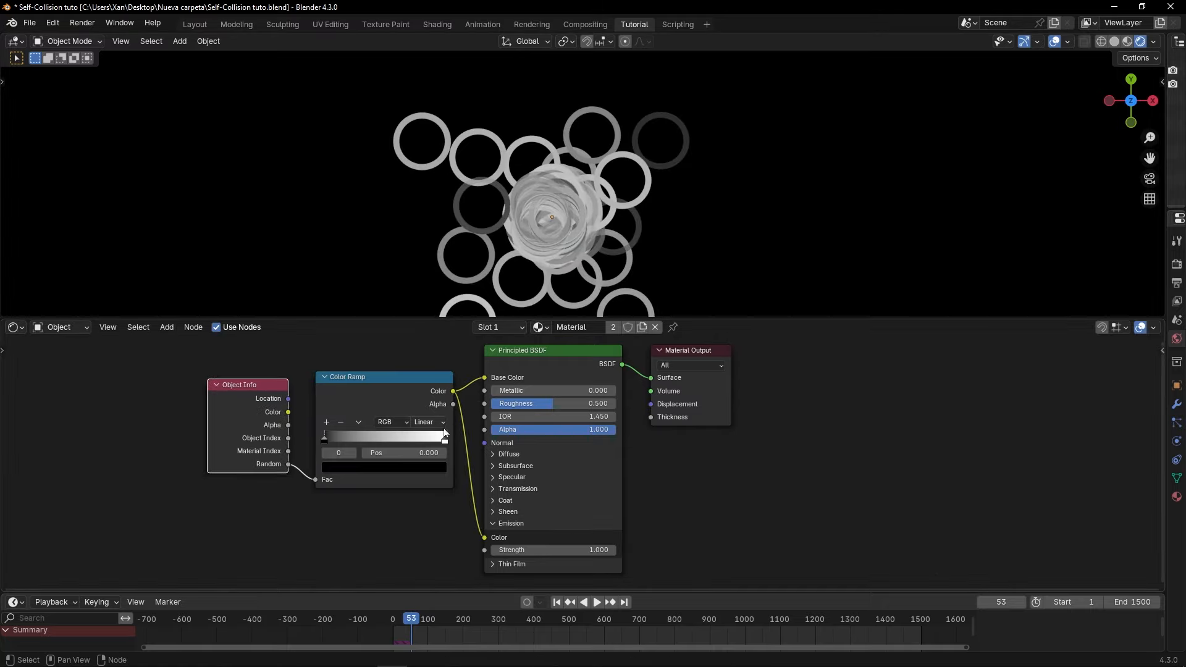
# Step: Set the Color Ramp's first stop to bright blue #06A8FF and copy that colour onto the last stop
pyautogui.scroll(3, 392, 471)
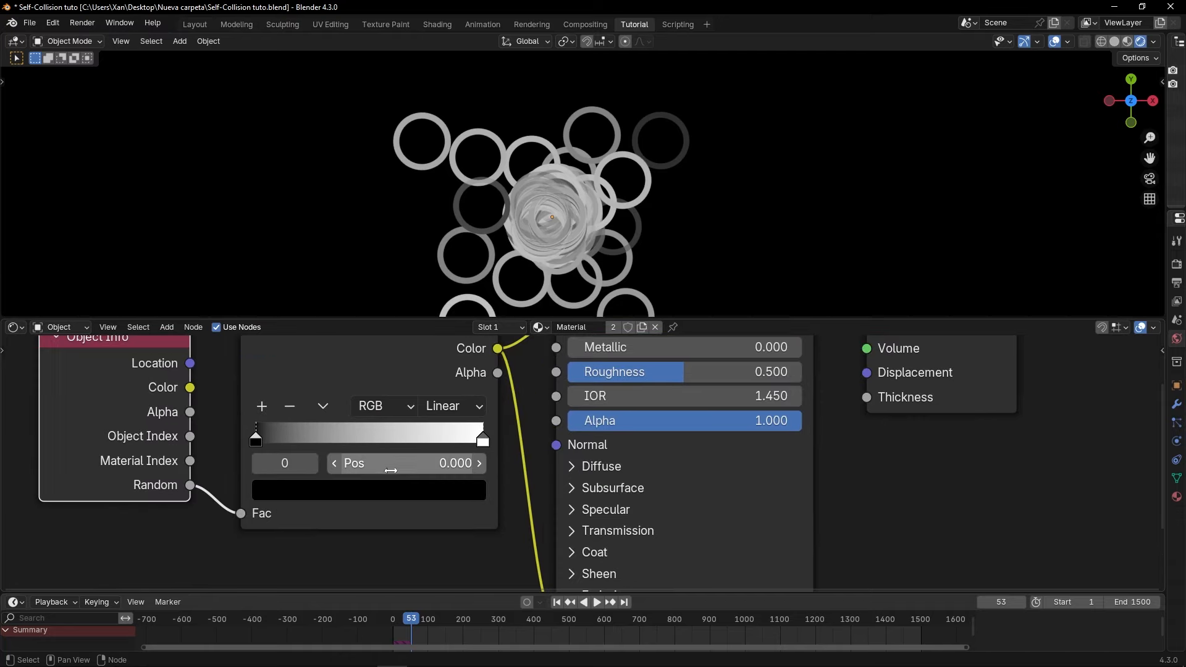
pyautogui.click(283, 492)
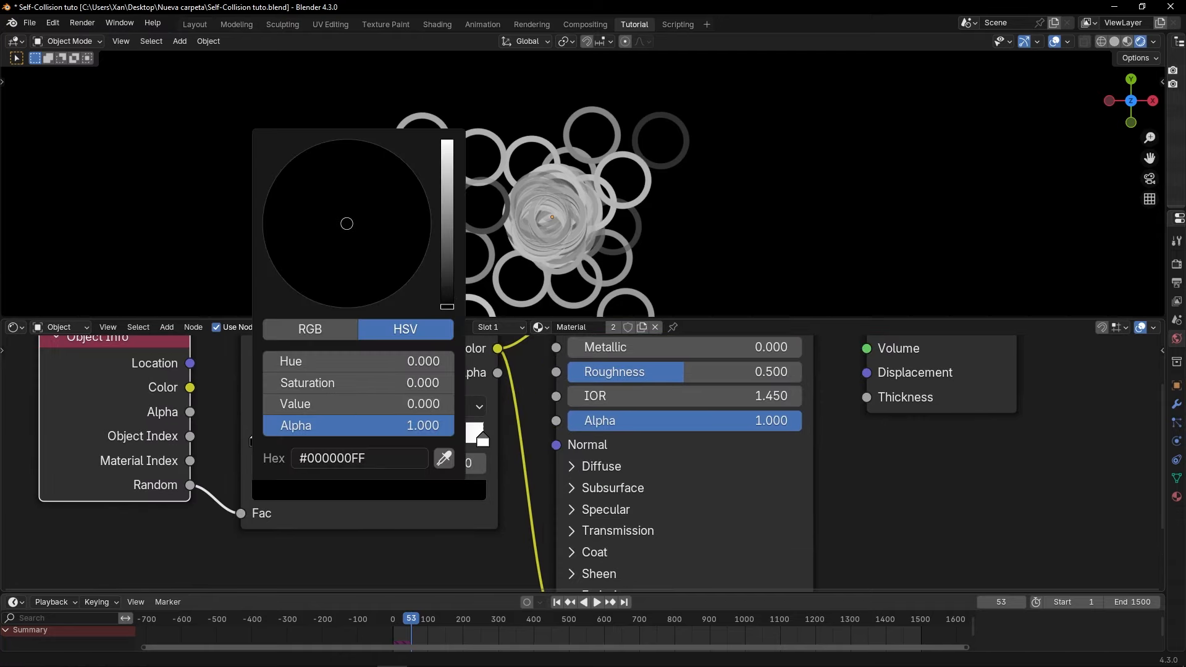
pyautogui.moveTo(446, 307); pyautogui.dragTo(447, 140)
pyautogui.moveTo(342, 223); pyautogui.dragTo(377, 147)
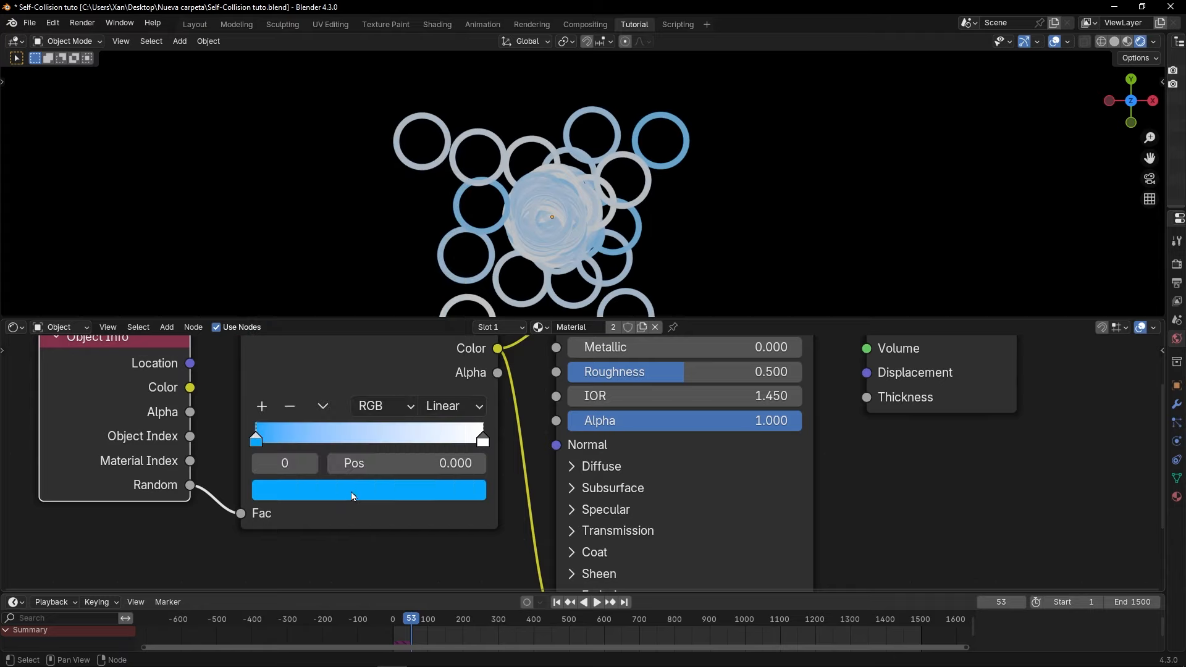
pyautogui.hotkey('ctrl', 'c')
pyautogui.click(480, 441)
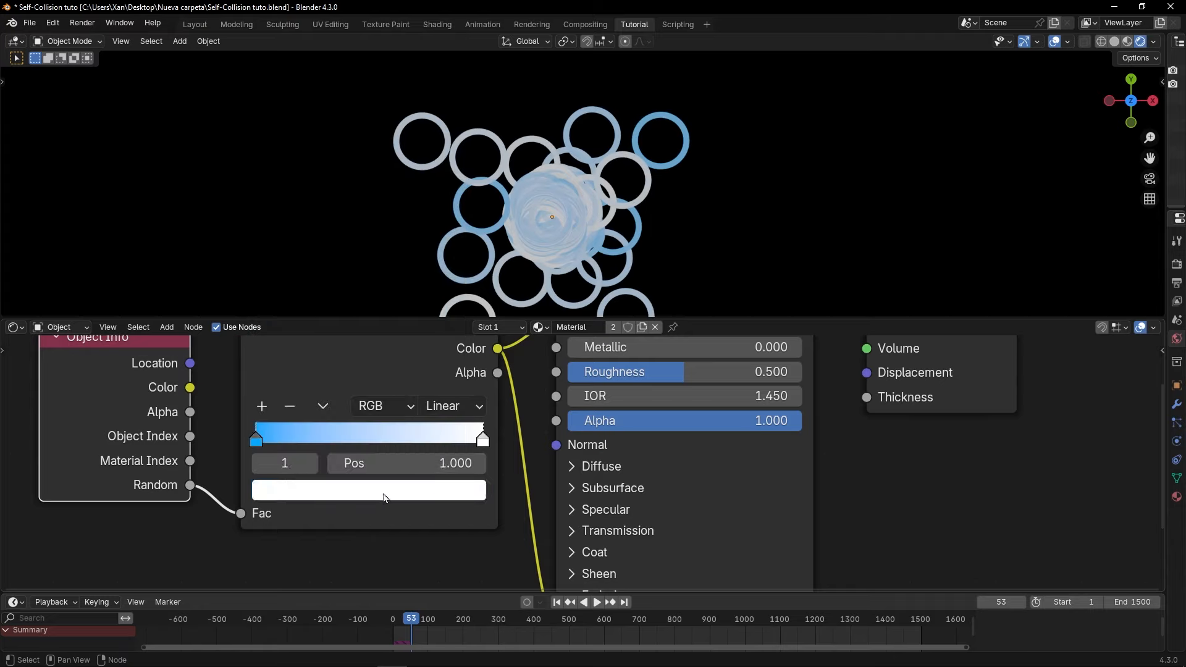
pyautogui.hotkey('ctrl', 'v')
# Step: Set the Color Ramp to HSV mode with Far interpolation and line up the Object Info node with its Fac input
pyautogui.click(383, 406)
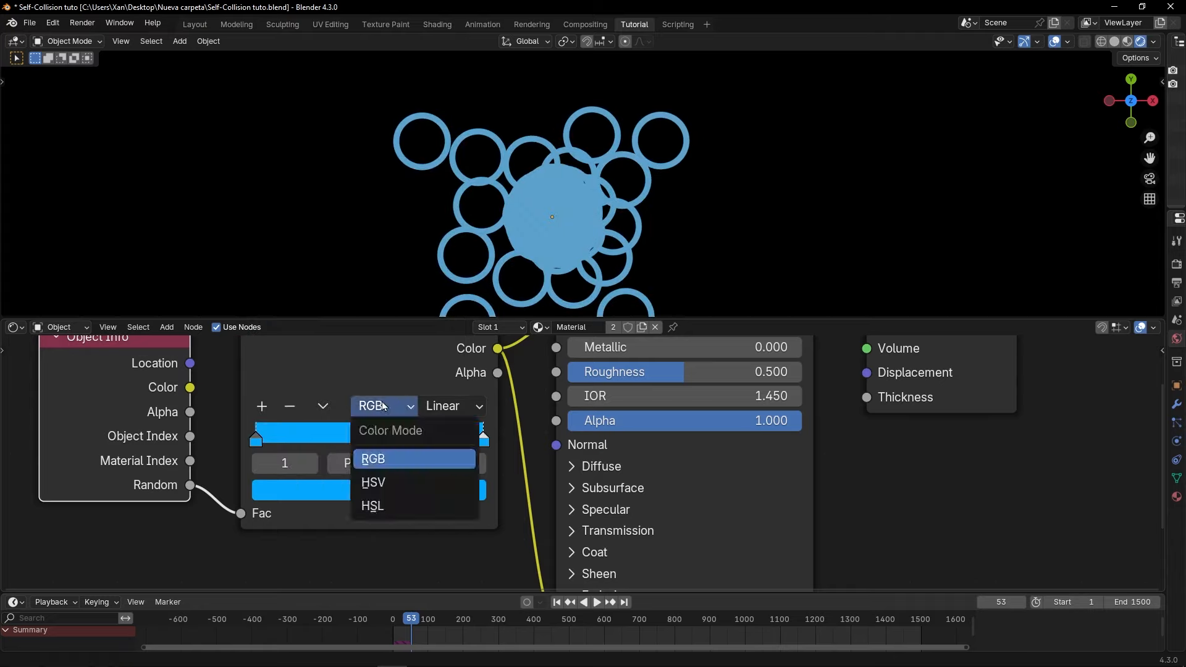
pyautogui.click(379, 483)
pyautogui.click(444, 408)
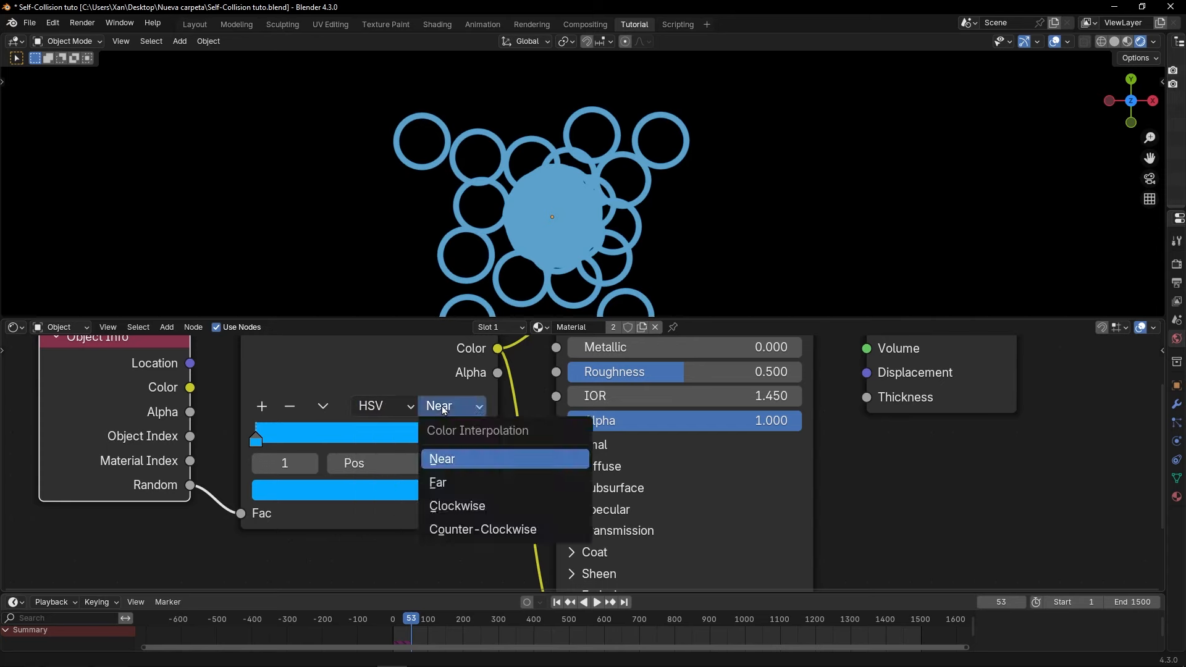
pyautogui.click(440, 483)
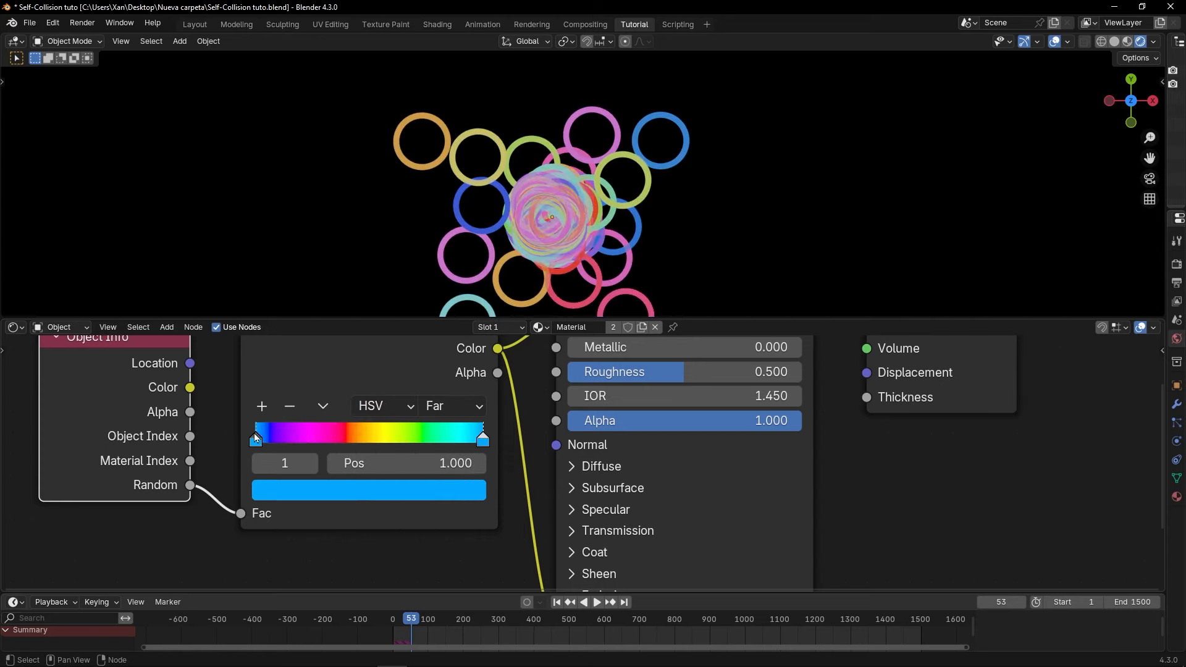
pyautogui.moveTo(177, 417); pyautogui.dragTo(153, 446)
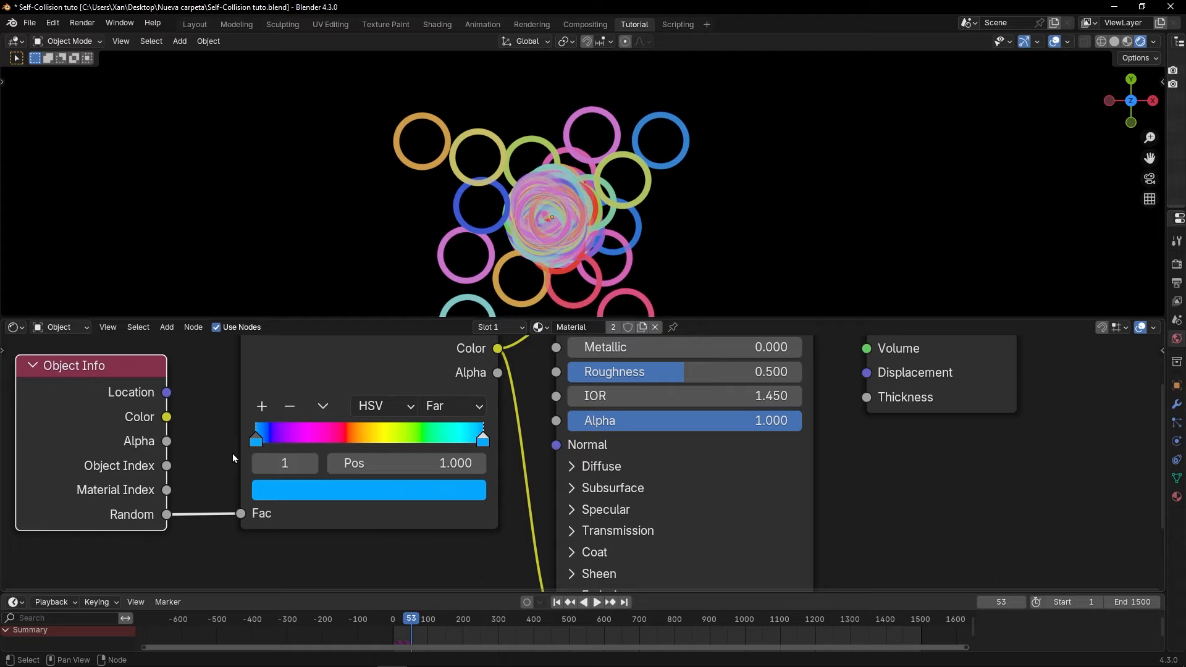
# Step: Check the last stop's blue in the colour picker and set the Color Ramp's interpolation to Near
pyautogui.click(315, 489)
pyautogui.click(362, 494)
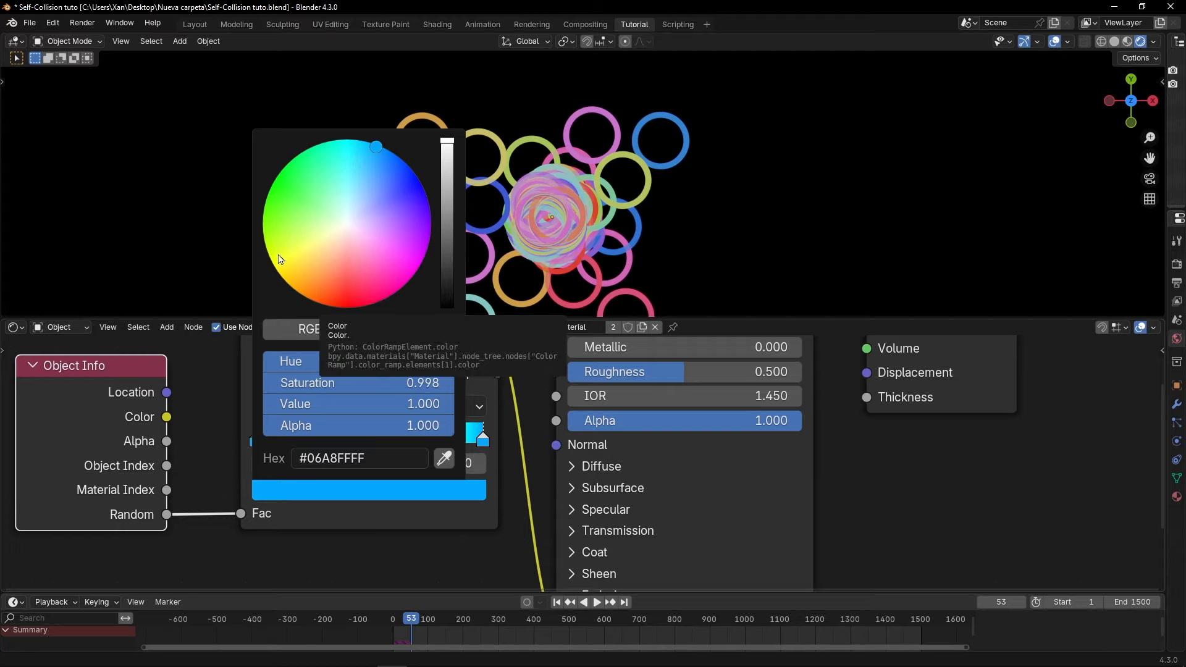
pyautogui.click(455, 406)
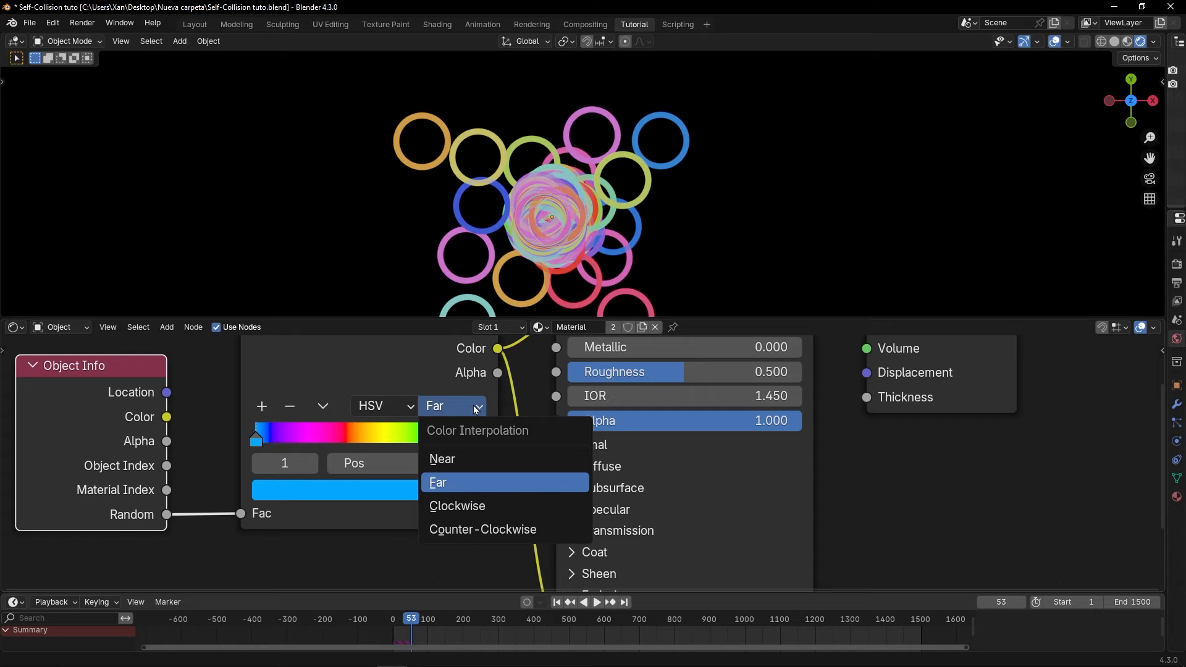
pyautogui.click(439, 455)
# Step: Set the Color Ramp's last stop to red and play the simulation to frame 110 to preview the colours
pyautogui.click(485, 445)
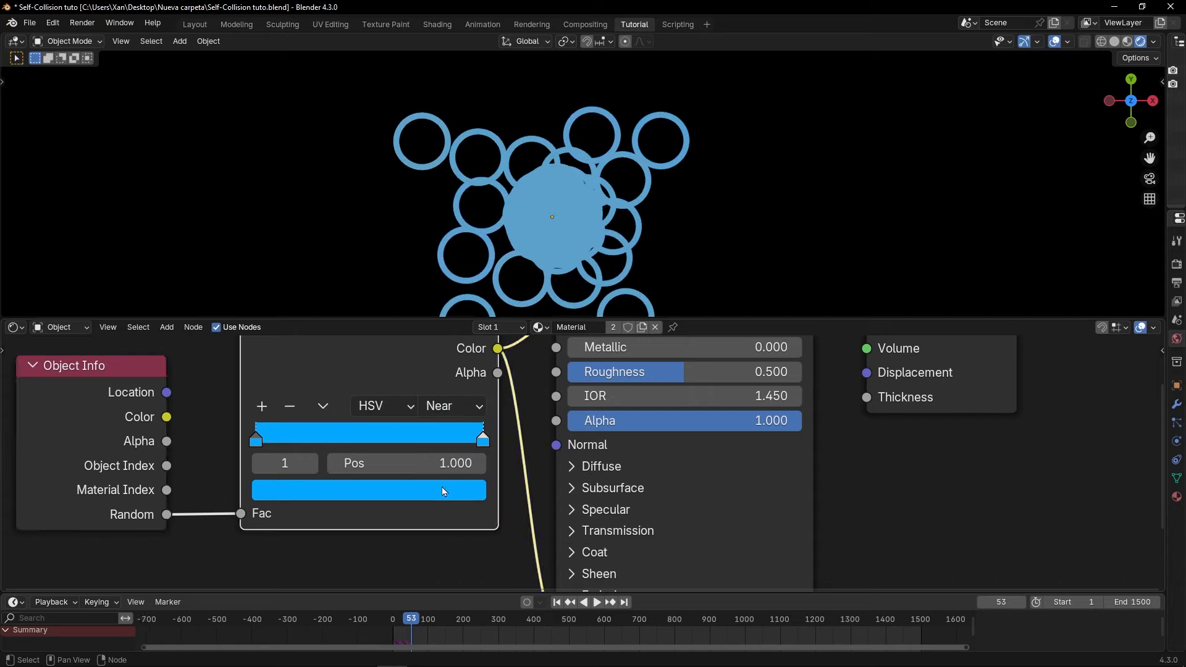
pyautogui.click(442, 493)
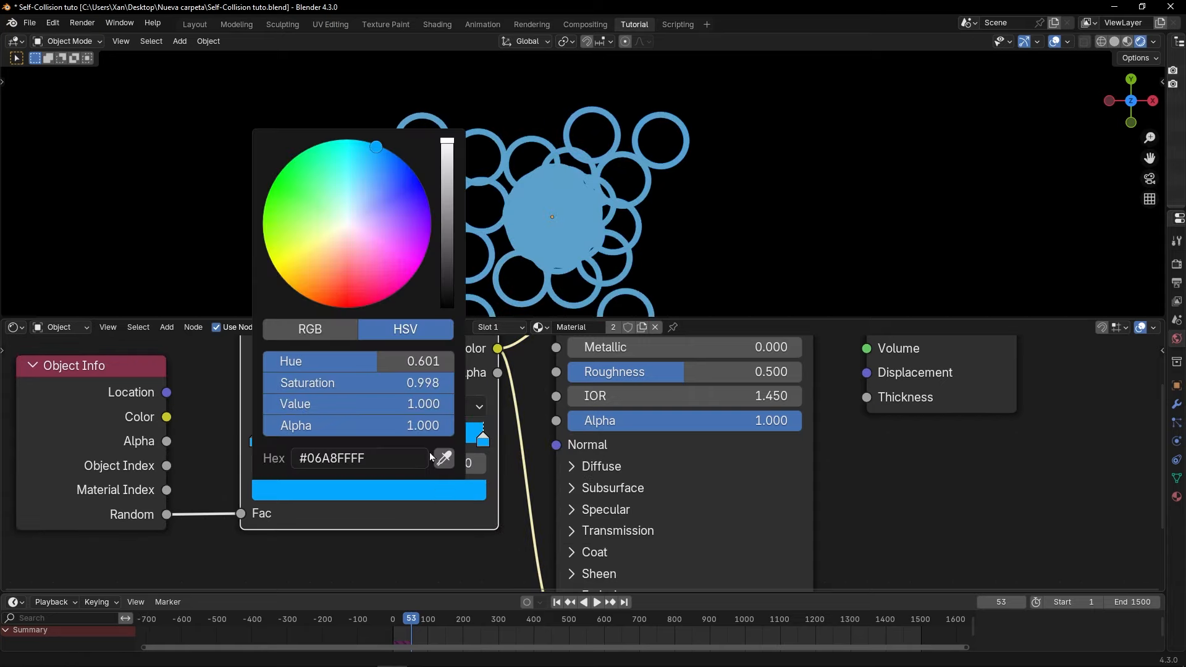
pyautogui.click(352, 309)
pyautogui.scroll(-3, 425, 543)
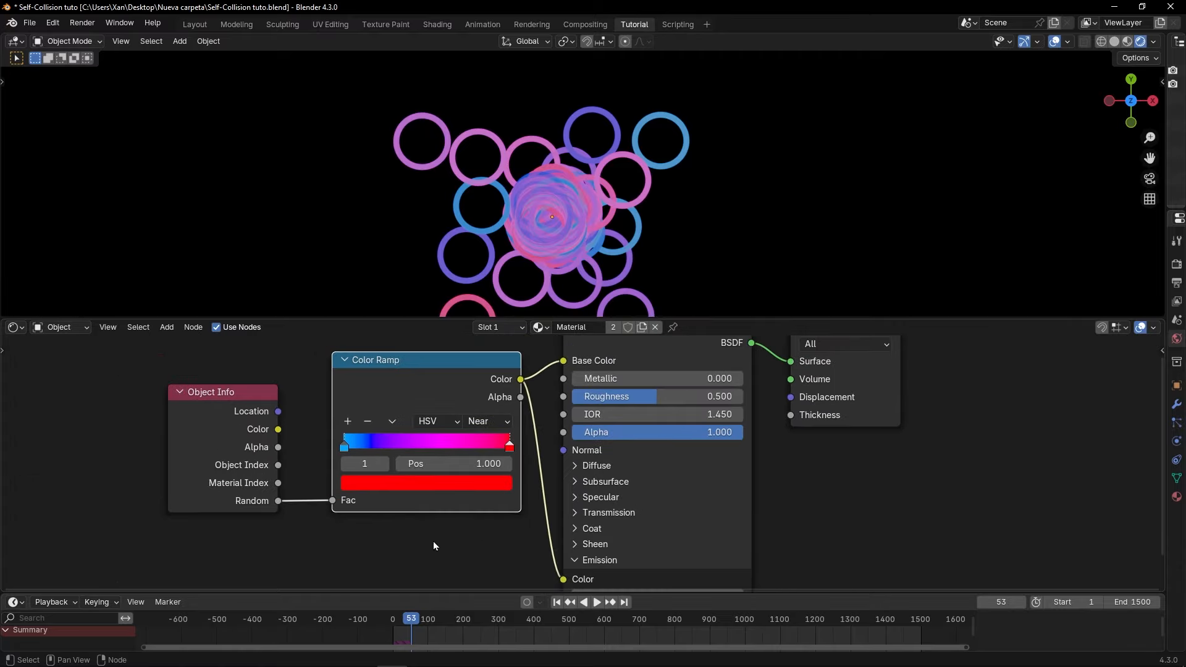
pyautogui.press('space')
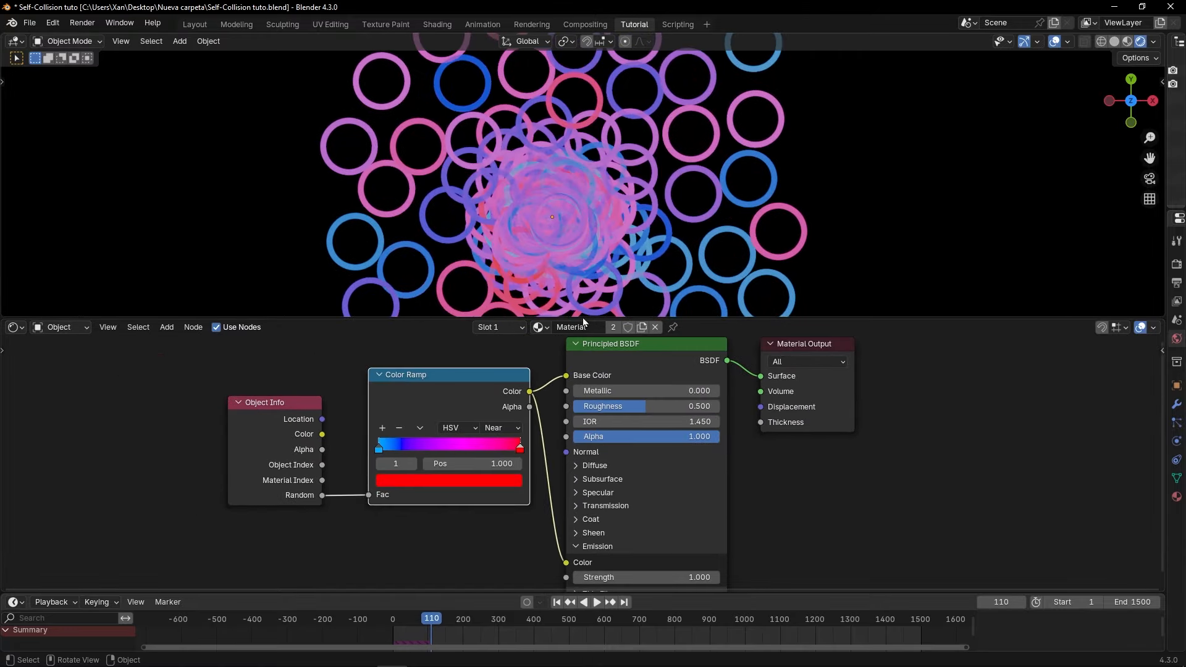
pyautogui.press('space')
# Step: Change the node area to the Compositor and enable Use Nodes
pyautogui.click(15, 327)
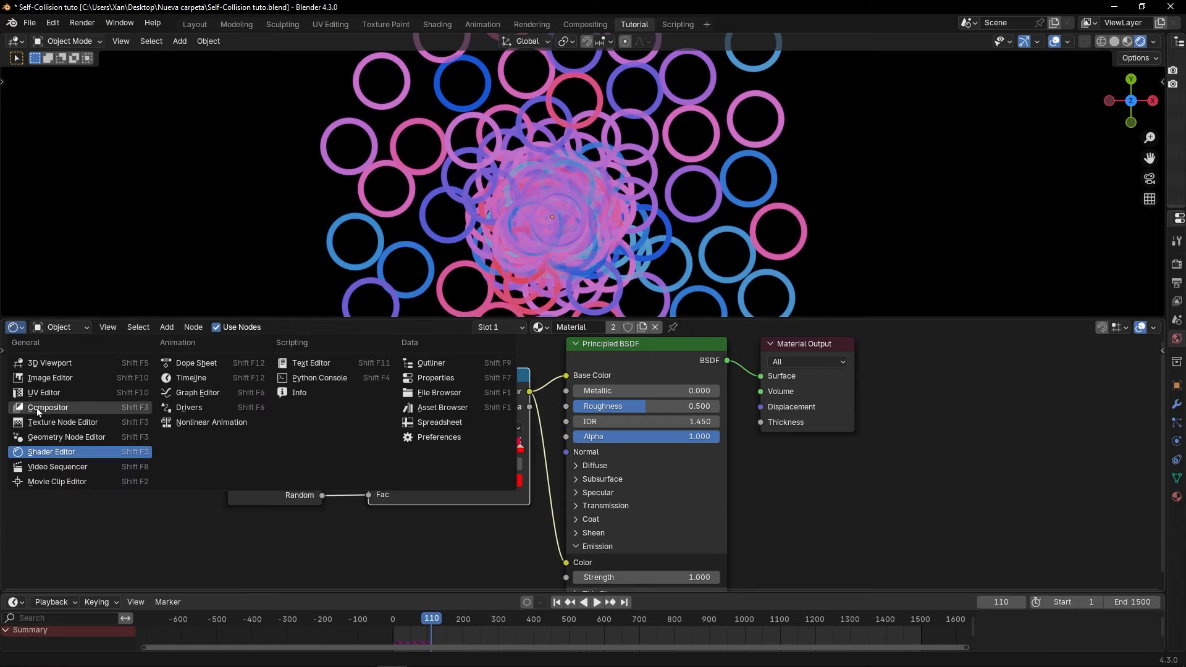
pyautogui.click(61, 407)
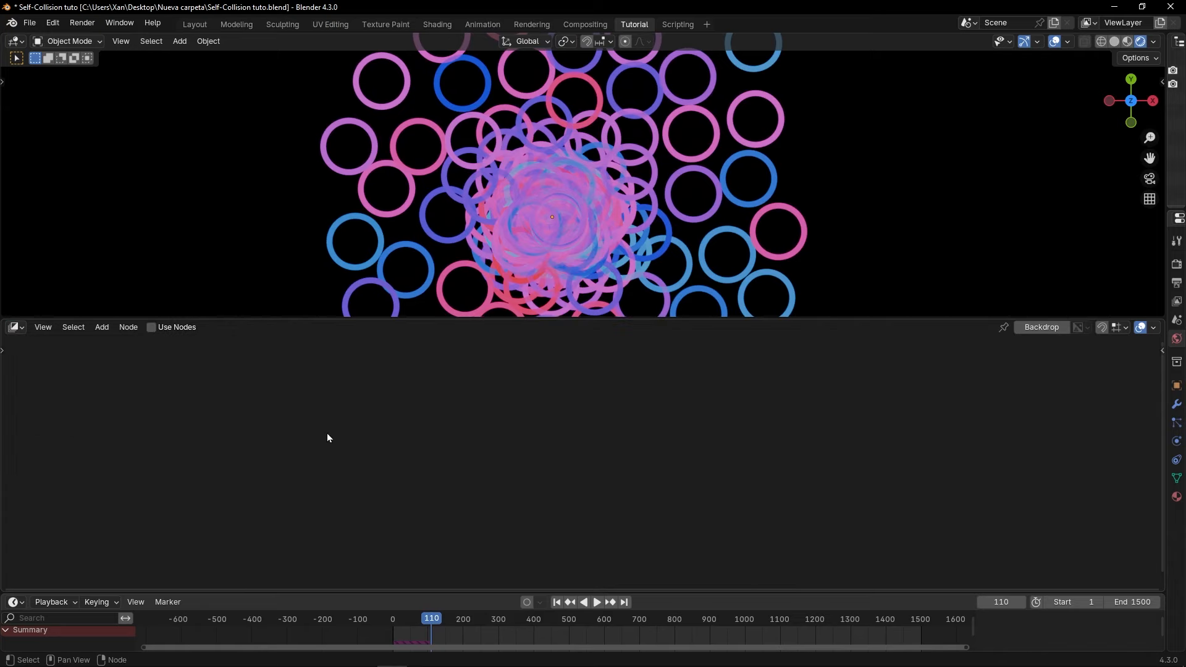
pyautogui.click(152, 328)
pyautogui.scroll(2, 625, 411)
pyautogui.moveTo(625, 411); pyautogui.dragTo(503, 395, button='middle')
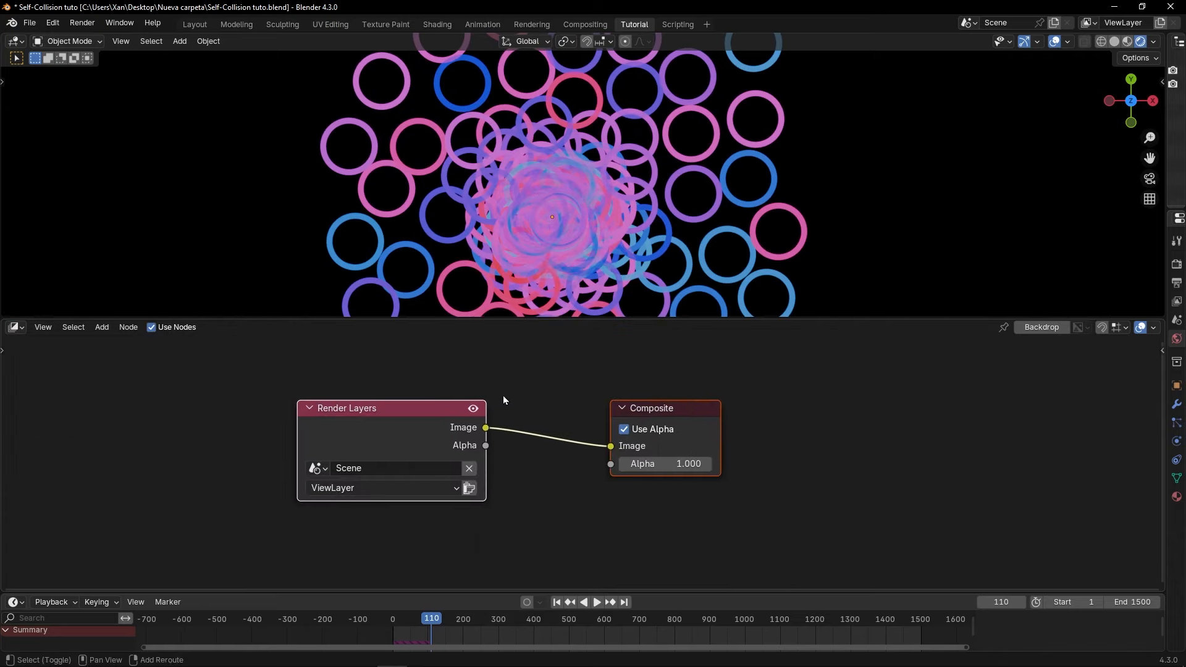
# Step: Insert a Glare node on the link between Render Layers and Composite
pyautogui.hotkey('shift', 'a')
pyautogui.write('glare')
pyautogui.press('Return')
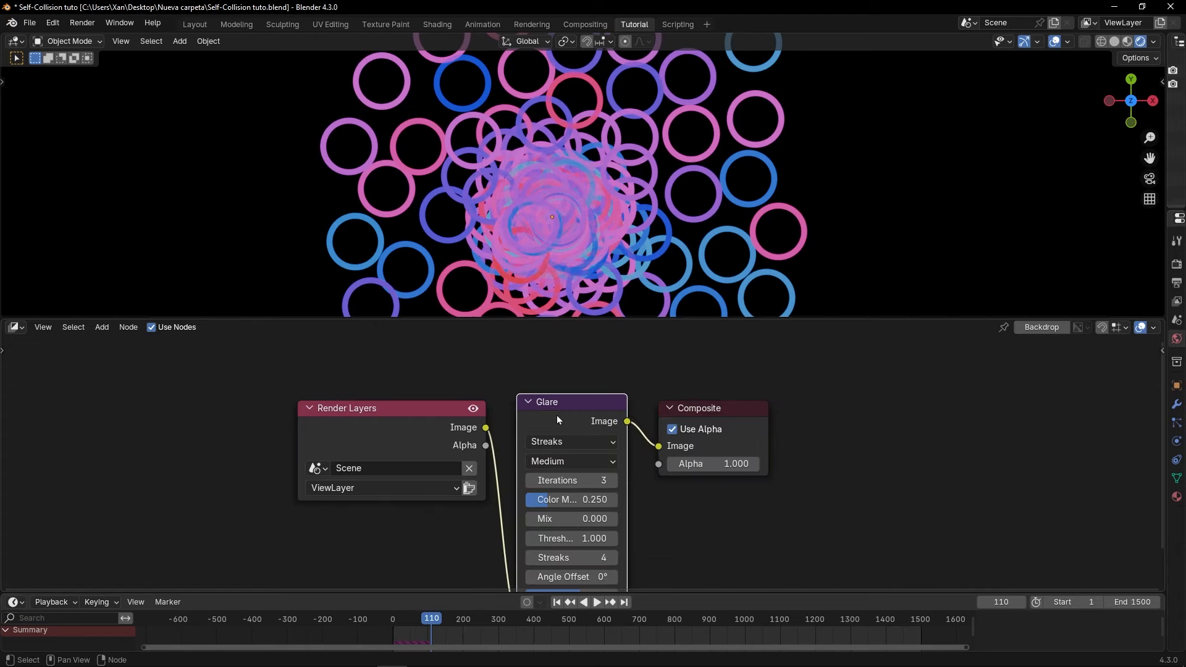
pyautogui.click(544, 395)
pyautogui.moveTo(825, 458)
pyautogui.mouseDown(button='middle')
pyautogui.moveTo(813, 432)
pyautogui.moveTo(821, 453)
pyautogui.moveTo(813, 449)
pyautogui.mouseUp(button='middle')
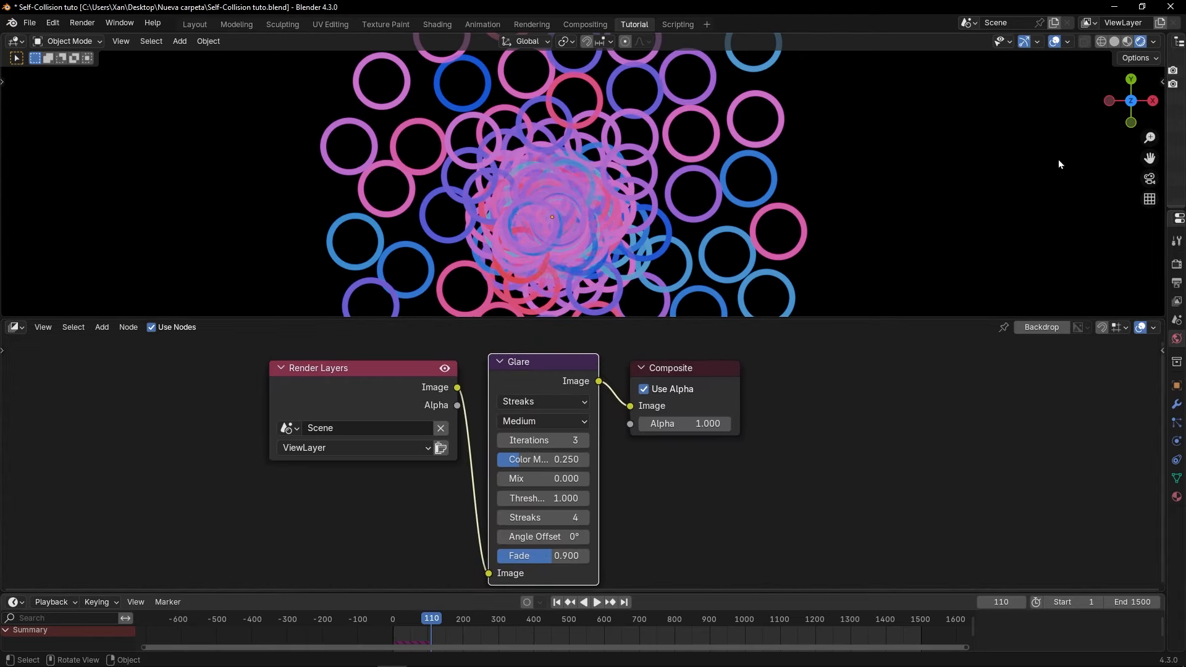
# Step: Set the viewport compositor to Always and the Glare node's type to Fog Glow
pyautogui.click(1154, 42)
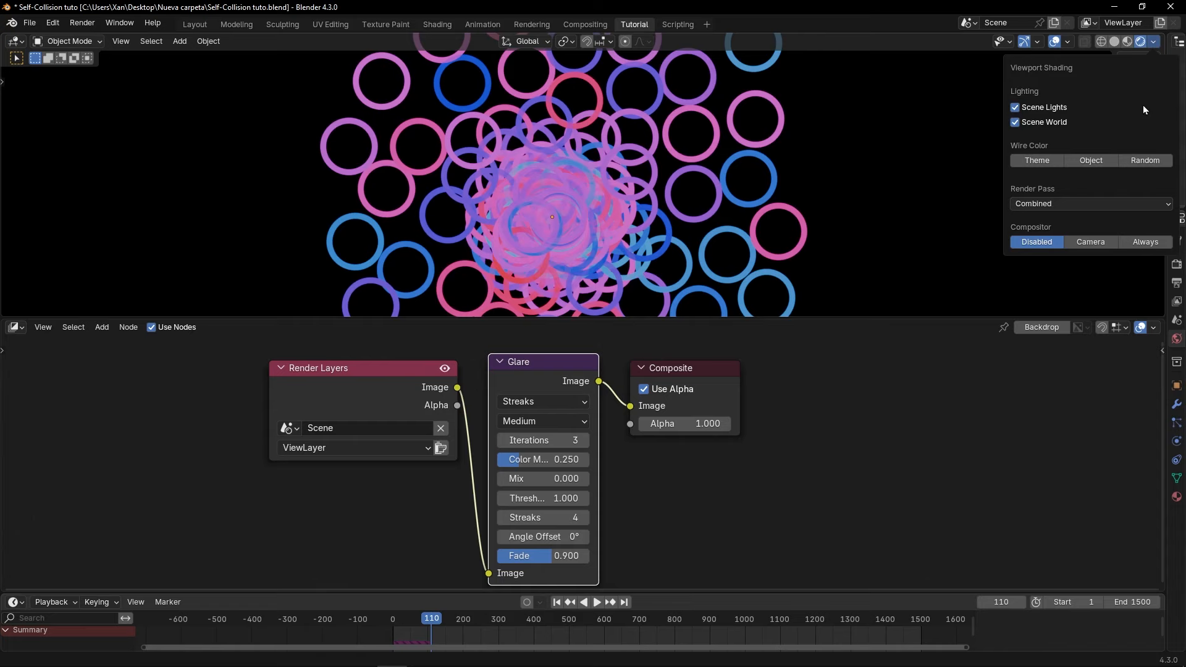
pyautogui.click(1137, 242)
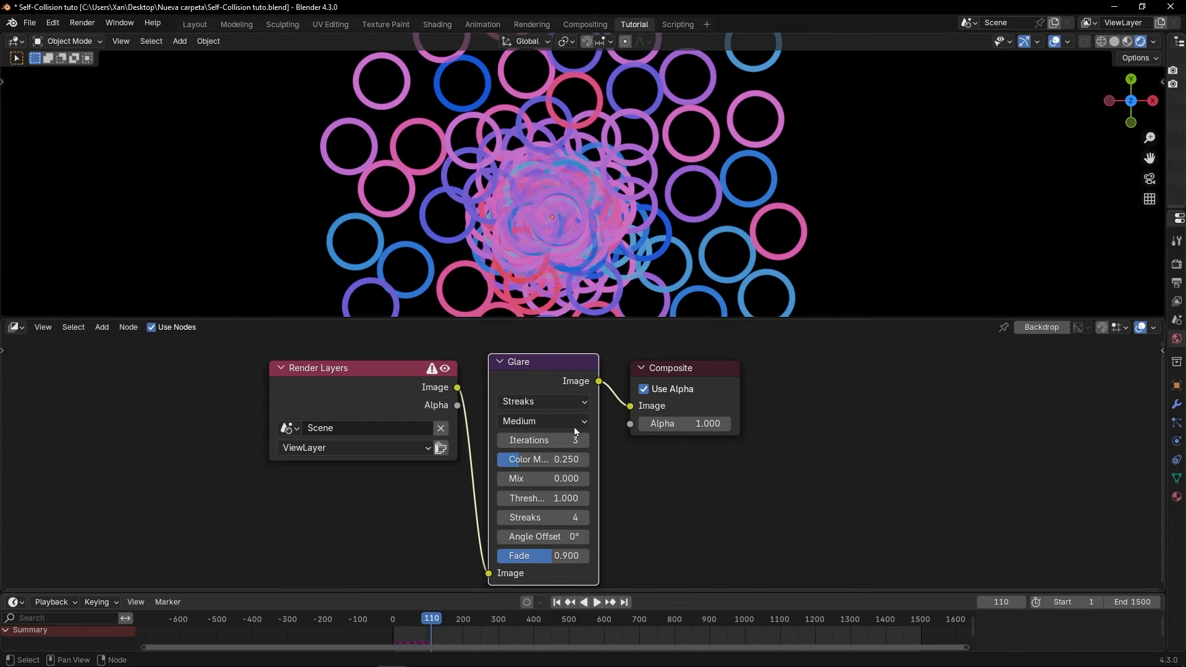
pyautogui.click(562, 401)
pyautogui.click(546, 492)
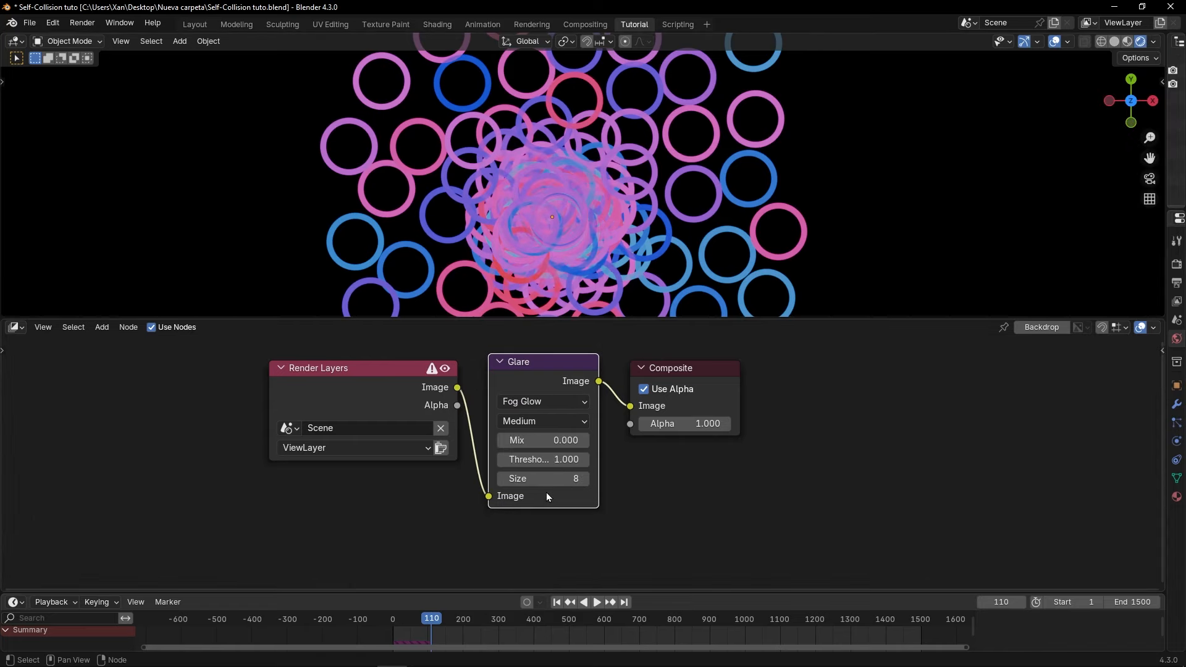
pyautogui.click(1153, 43)
# Step: Change the node area to the Shader Editor and raise the Principled BSDF's Emission Strength to 5.1
pyautogui.click(16, 327)
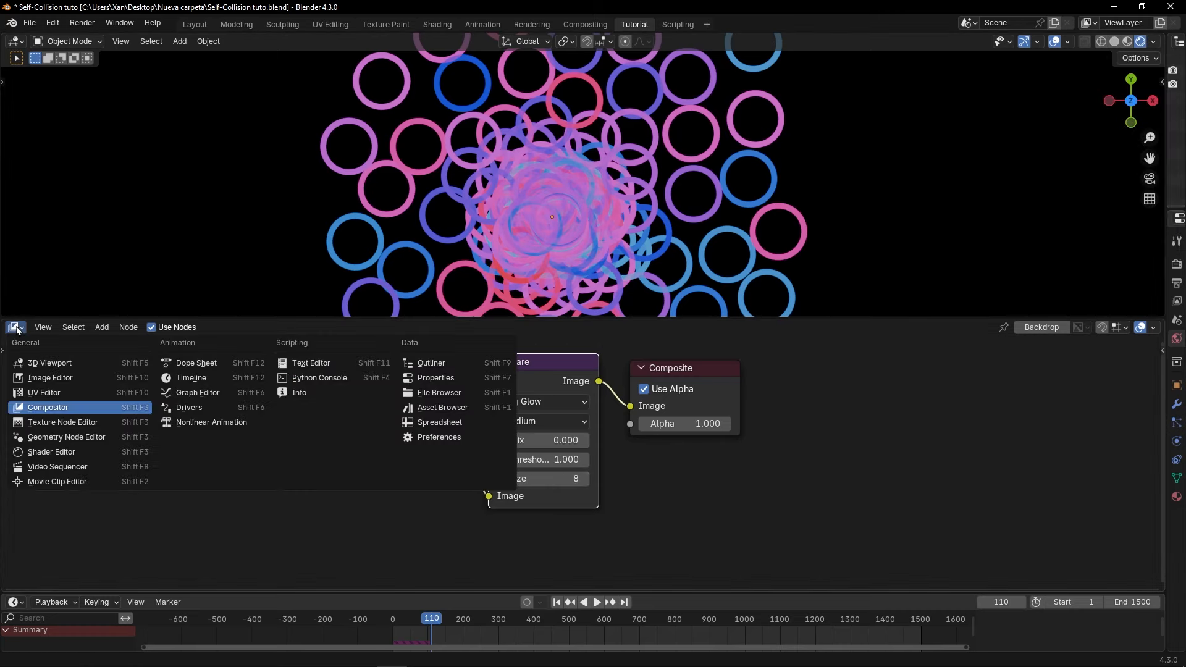
pyautogui.click(37, 407)
pyautogui.scroll(3, 497, 493)
pyautogui.moveTo(502, 492); pyautogui.dragTo(330, 401, button='middle')
pyautogui.moveTo(487, 521); pyautogui.dragTo(615, 521)
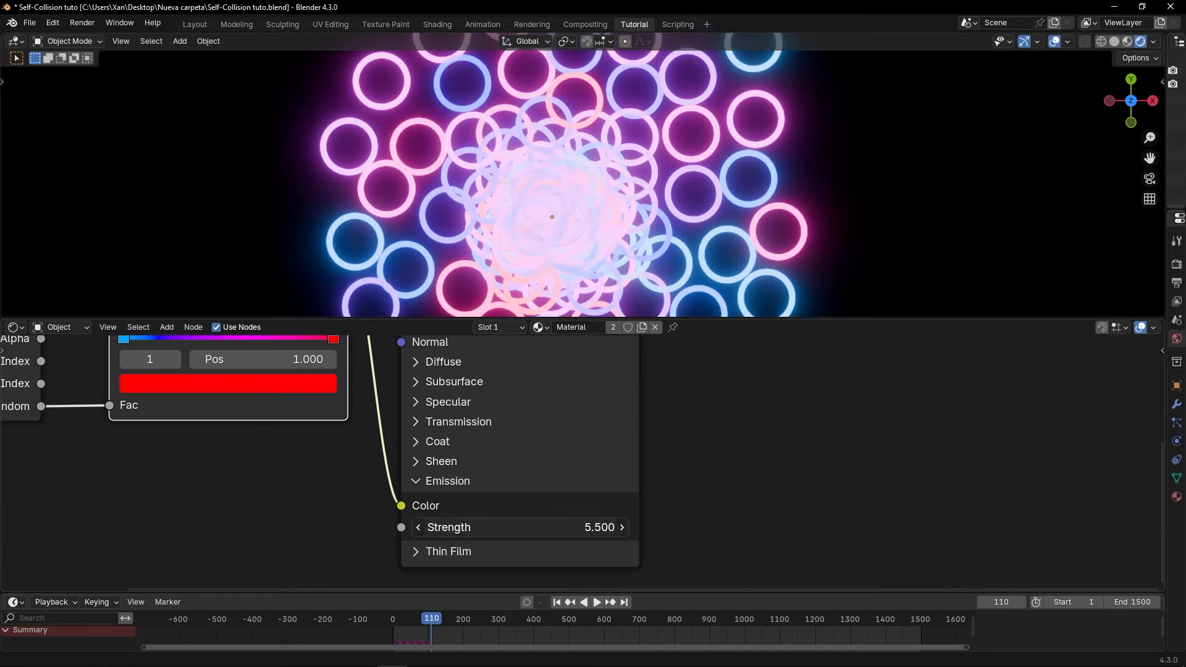
pyautogui.moveTo(487, 521); pyautogui.dragTo(487, 521)
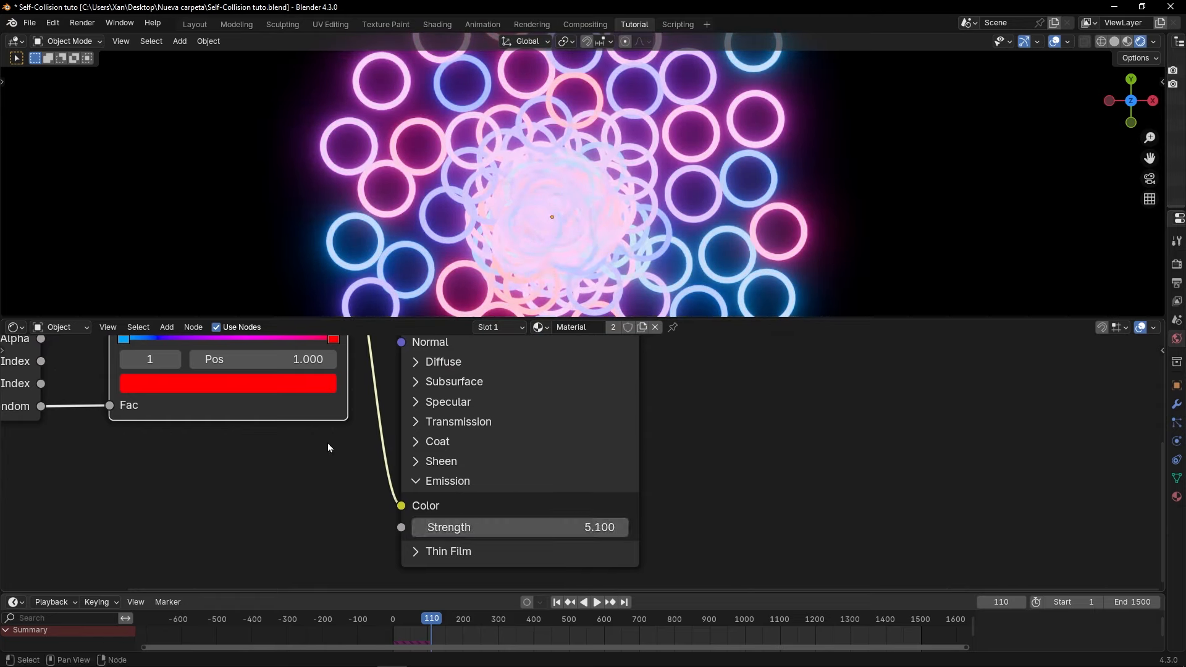
# Step: Change the node area to the Geometry Node Editor and bring the whole node tree into view
pyautogui.click(16, 329)
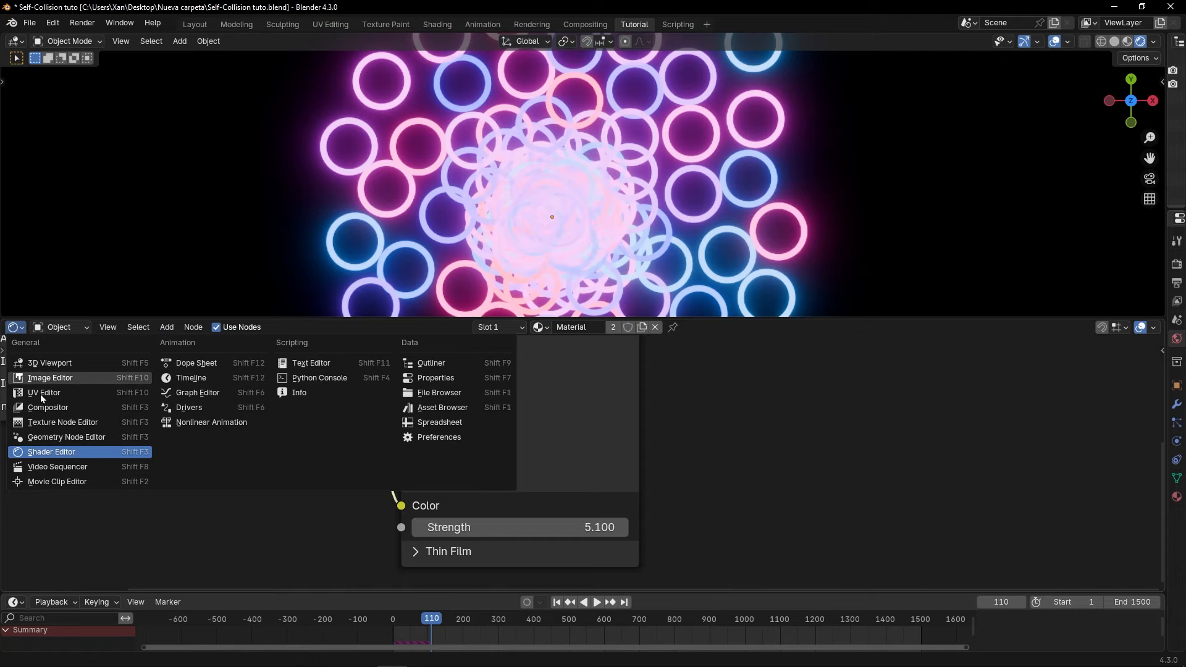
pyautogui.click(66, 437)
pyautogui.scroll(-8, 377, 476)
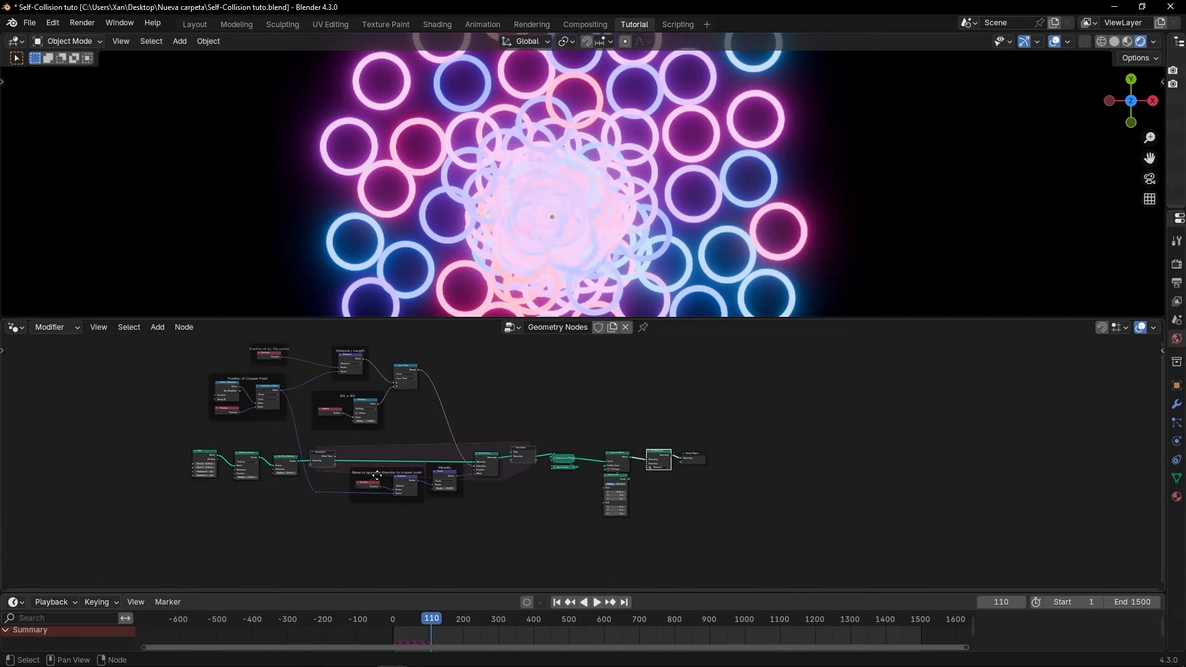
pyautogui.moveTo(377, 476); pyautogui.dragTo(510, 499, button='middle')
# Step: Return the animation to frame 1 and maximize the 3D viewport to view the simulation
pyautogui.hotkey('shift', 'Left')
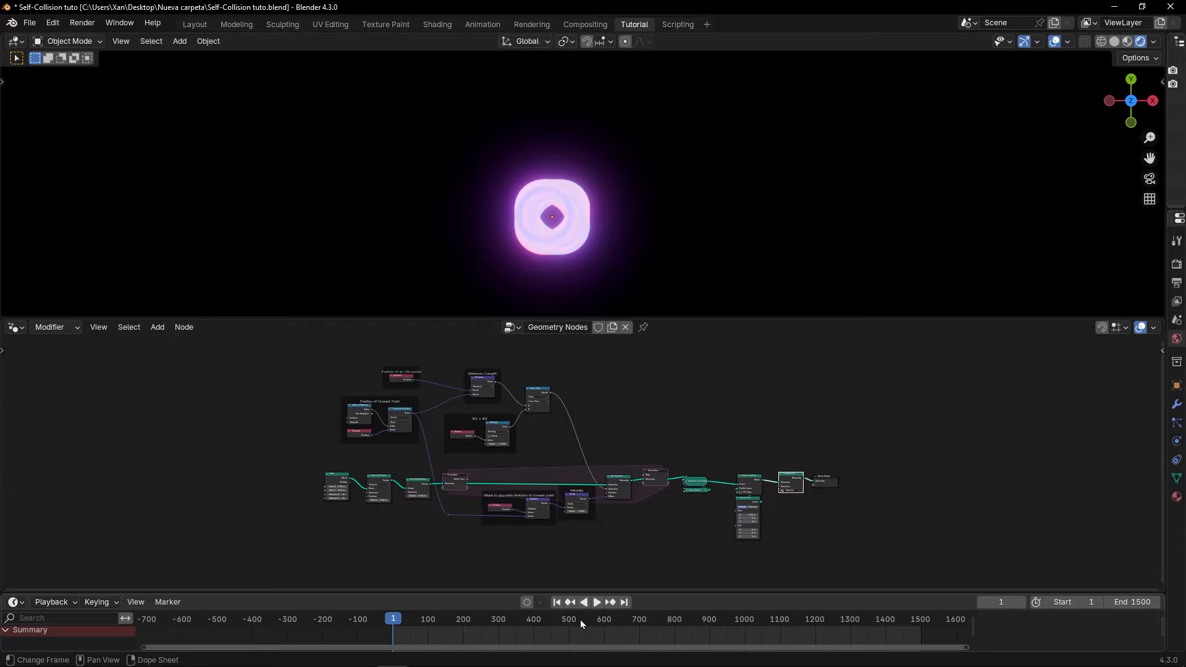
pyautogui.scroll(-6, 580, 621)
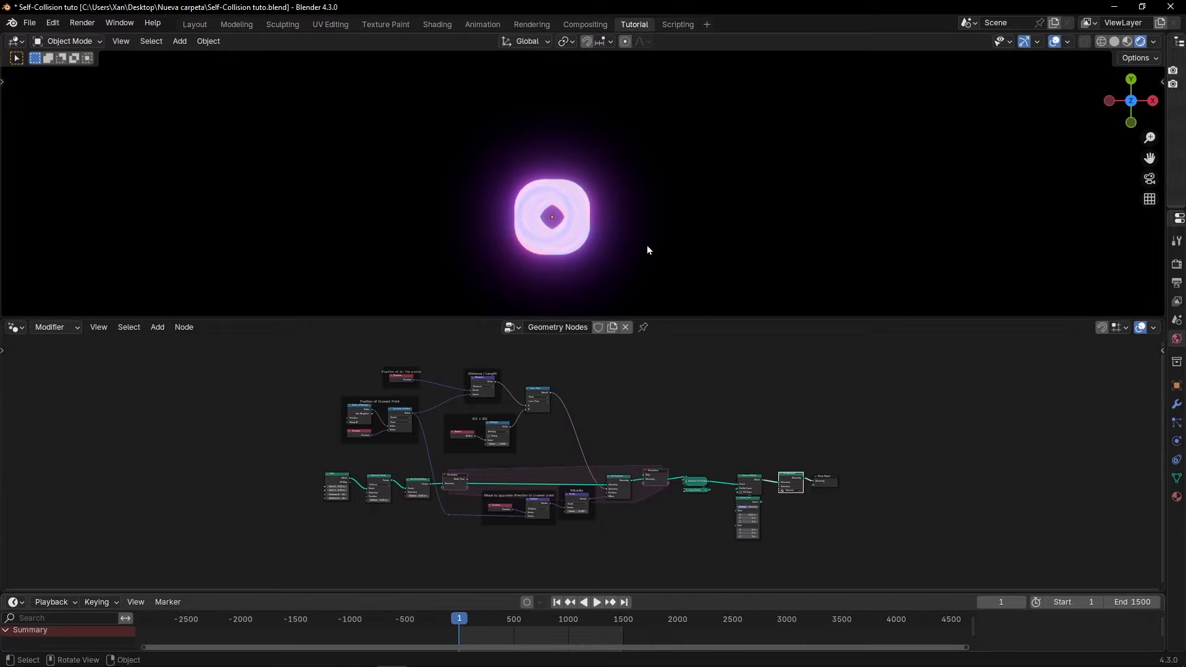
pyautogui.hotkey('ctrl', 'space')
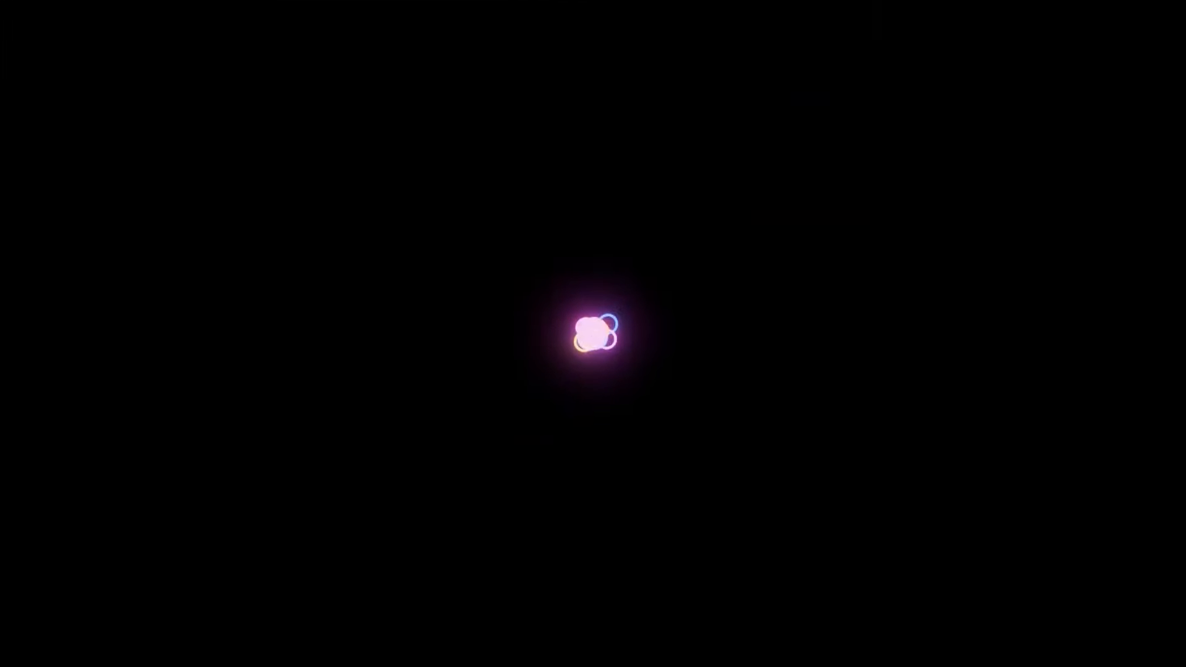
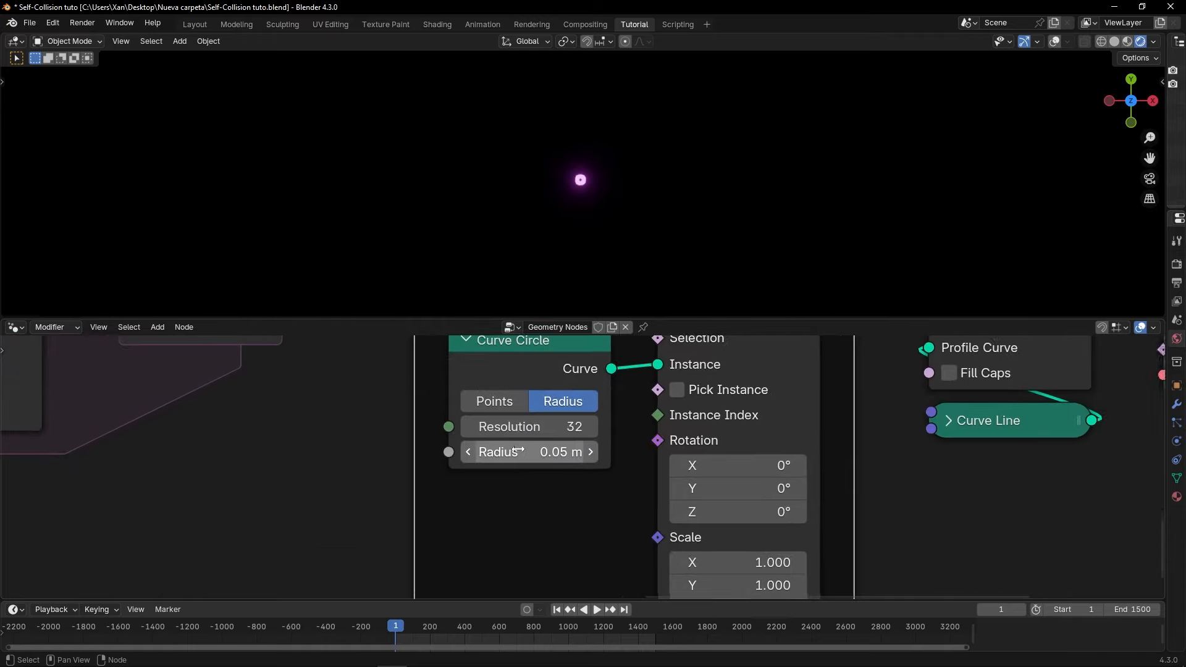
# Step: Set the Curve Circle node's radius to 1 m
pyautogui.click(522, 435)
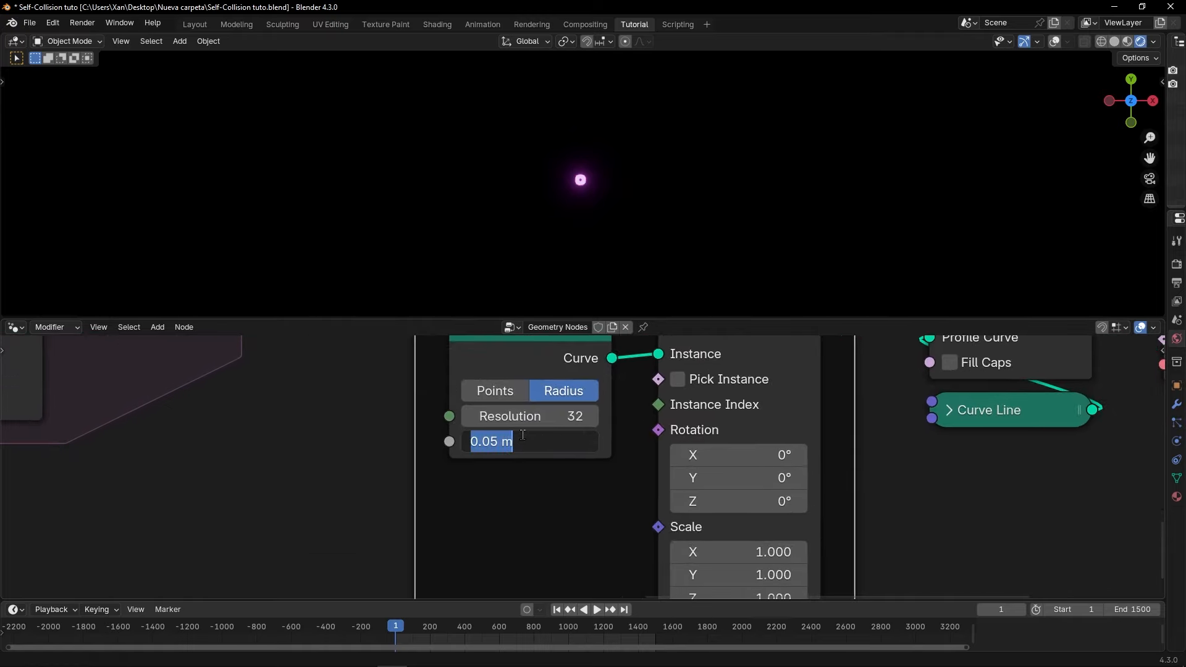
pyautogui.write('1')
pyautogui.press('Return')
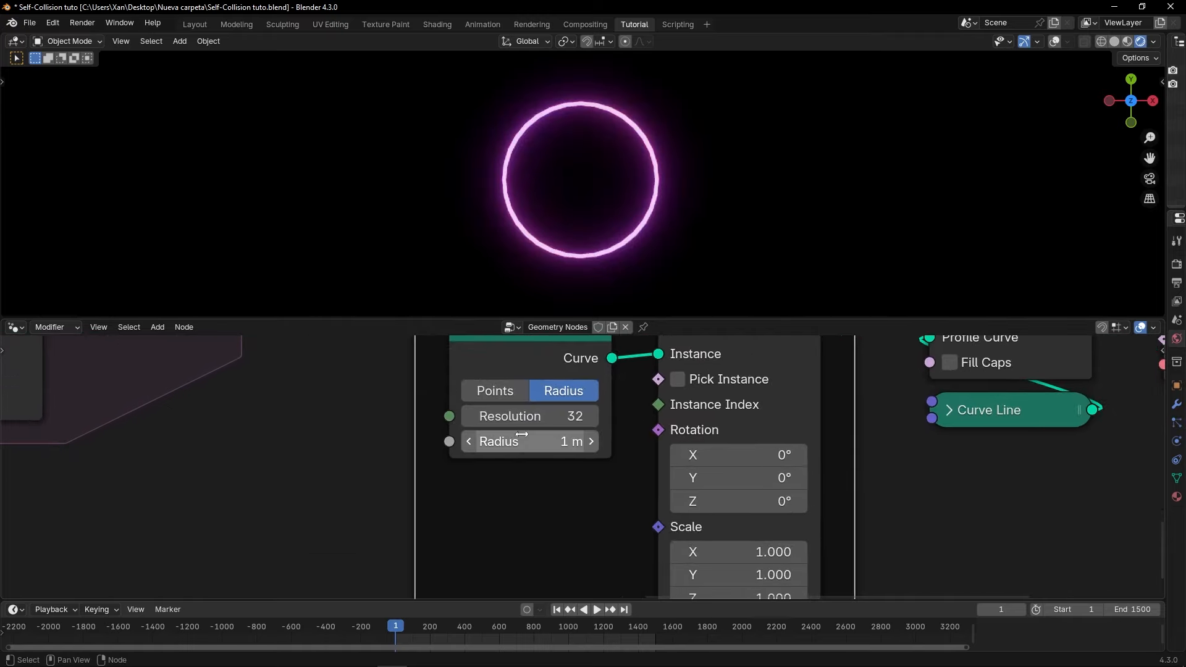
# Step: Feed the Instance on Points node's Scale from a new Radius node and arrange it with the Curve Circle node in the Circles frame
pyautogui.moveTo(600, 524); pyautogui.dragTo(591, 464, button='middle')
pyautogui.scroll(-6, 591, 464)
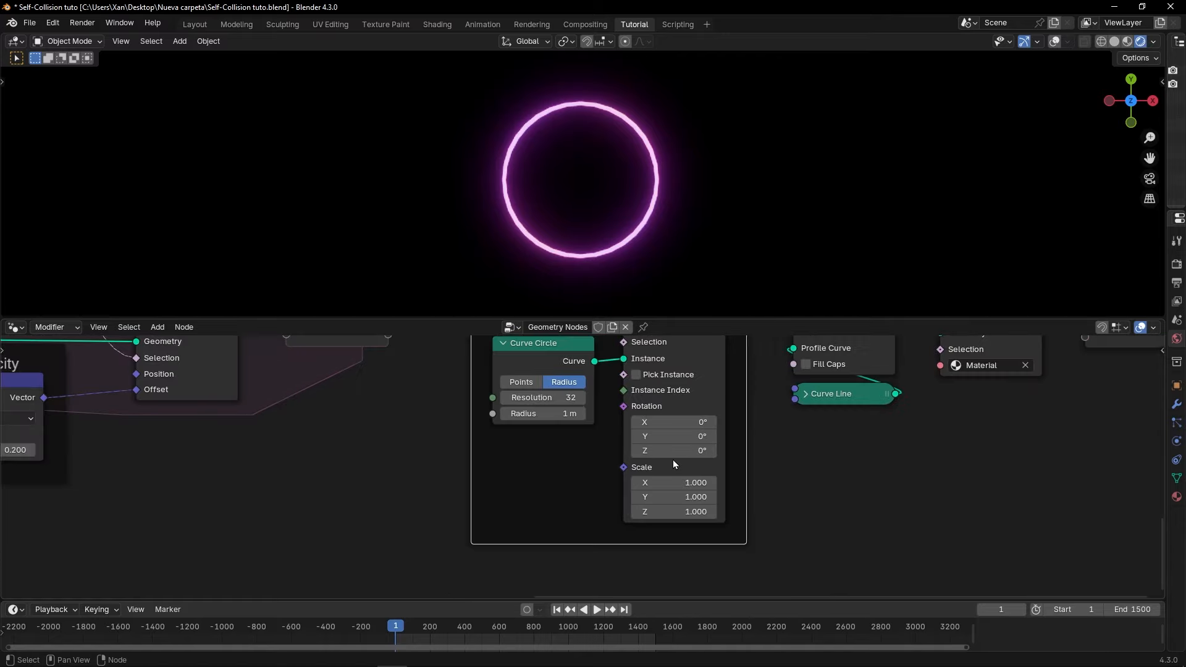
pyautogui.moveTo(662, 449); pyautogui.dragTo(641, 502, button='middle')
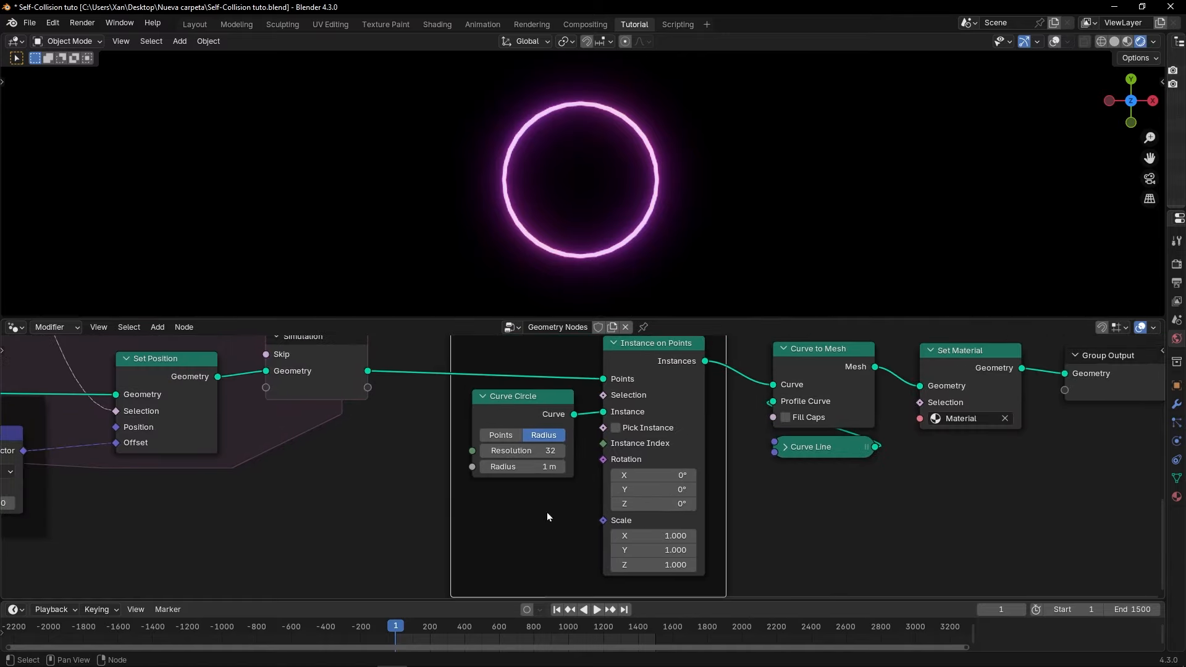
pyautogui.moveTo(618, 526); pyautogui.dragTo(508, 523)
pyautogui.write('ra')
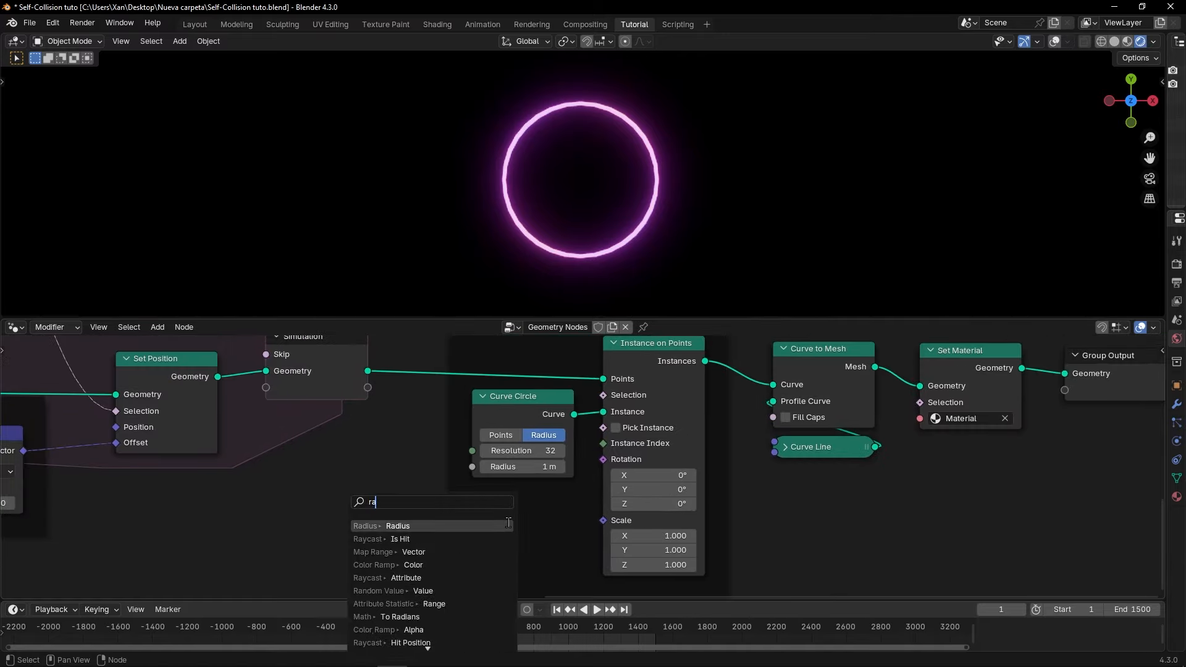
pyautogui.write('dius')
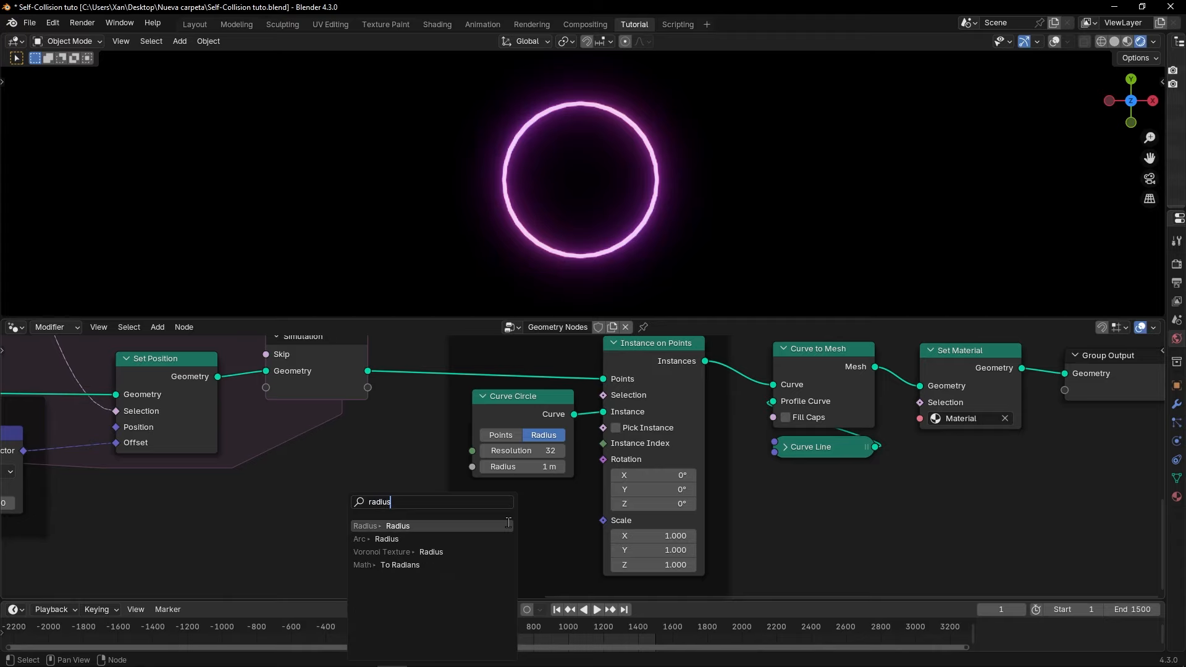
pyautogui.press('Return')
pyautogui.click(568, 518)
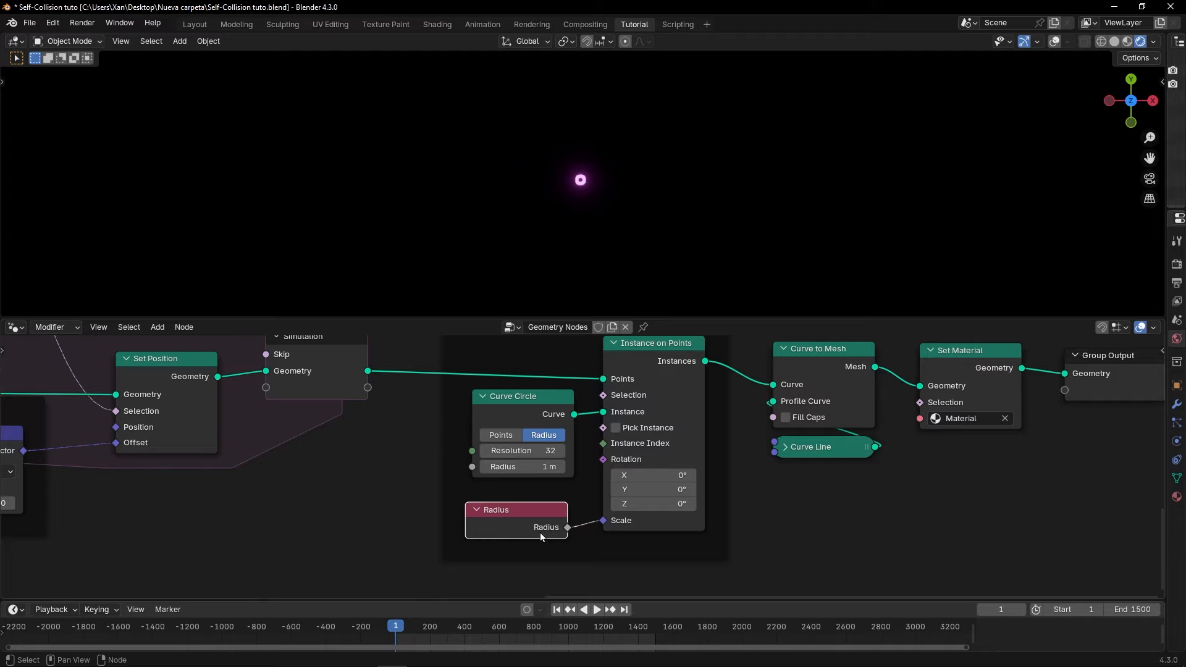
pyautogui.moveTo(541, 537); pyautogui.dragTo(544, 526)
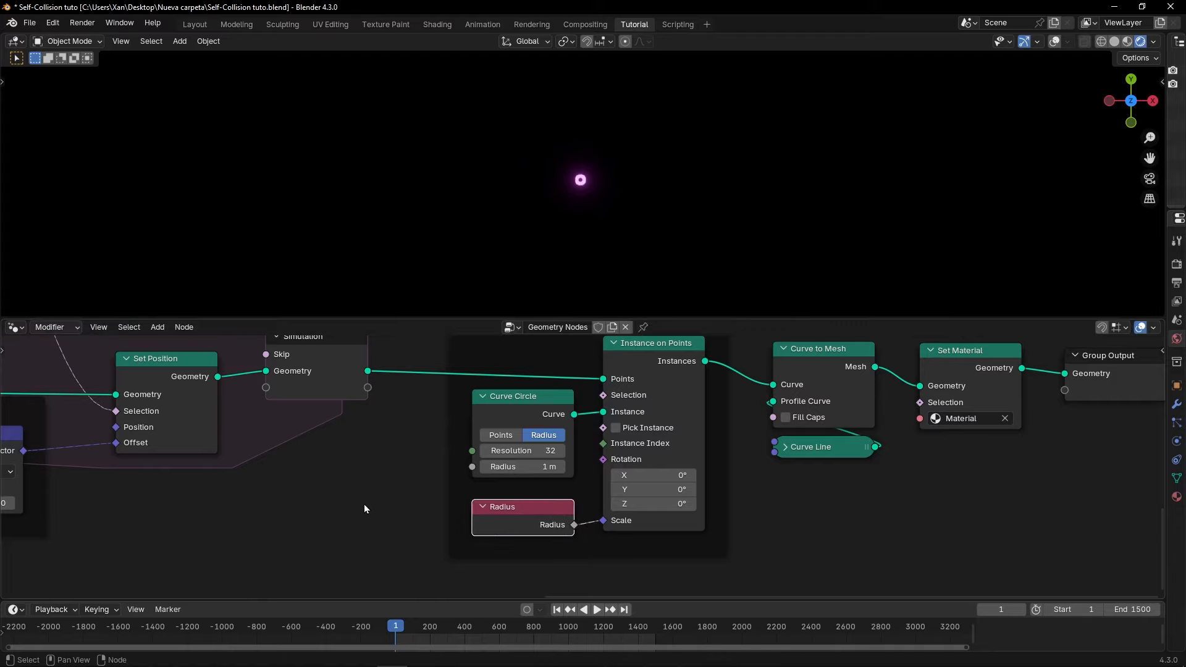
pyautogui.moveTo(525, 403); pyautogui.dragTo(536, 403)
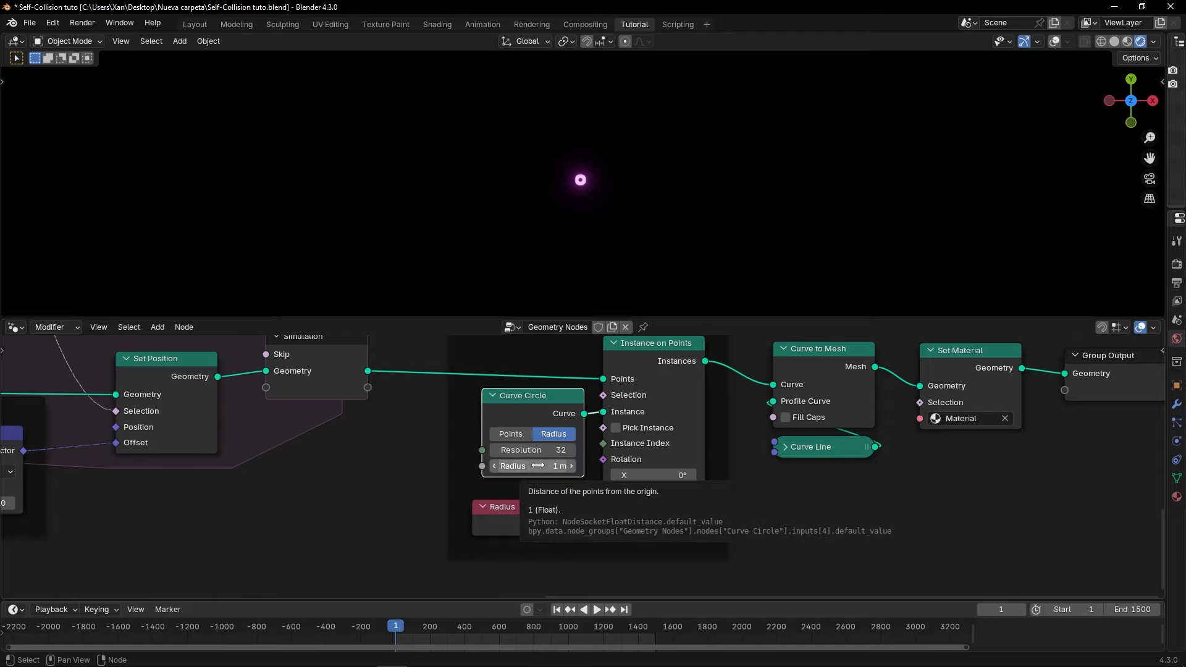
# Step: Try a Curve Circle radius of 3.5 m, undo it, and nudge the Radius node beneath it
pyautogui.moveTo(538, 466); pyautogui.dragTo(593, 466)
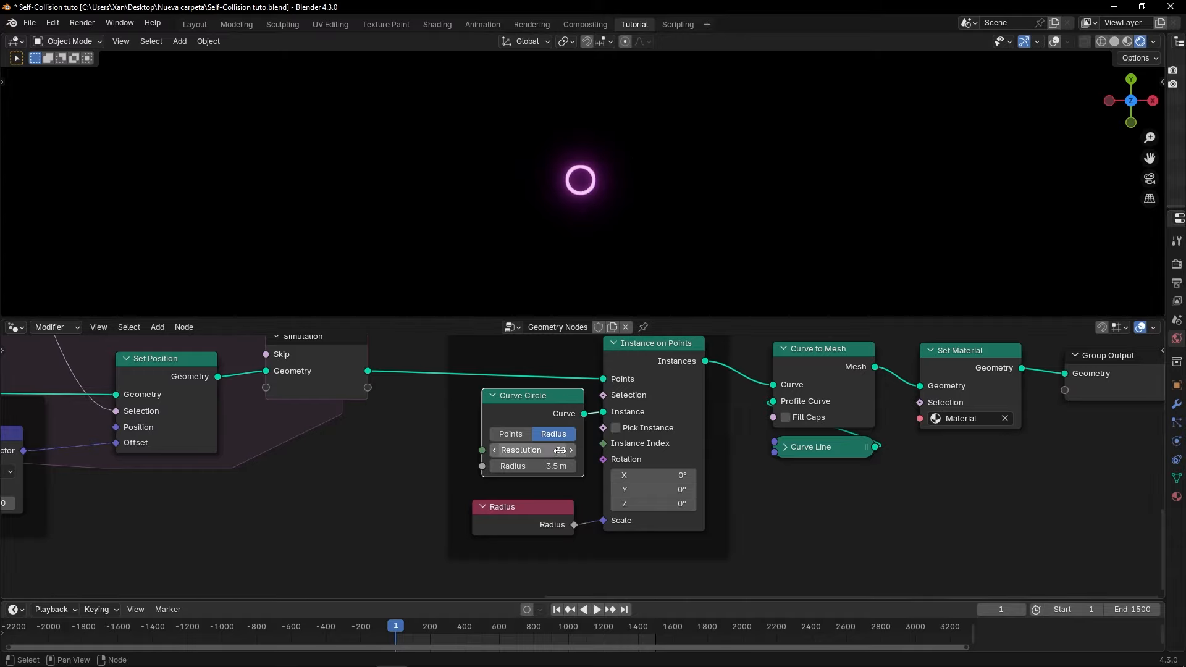
pyautogui.hotkey('ctrl', 'z')
pyautogui.moveTo(521, 502); pyautogui.dragTo(532, 497)
# Step: Try adjusting the Mesh to Points node's radius and undo the change
pyautogui.scroll(-5, 383, 508)
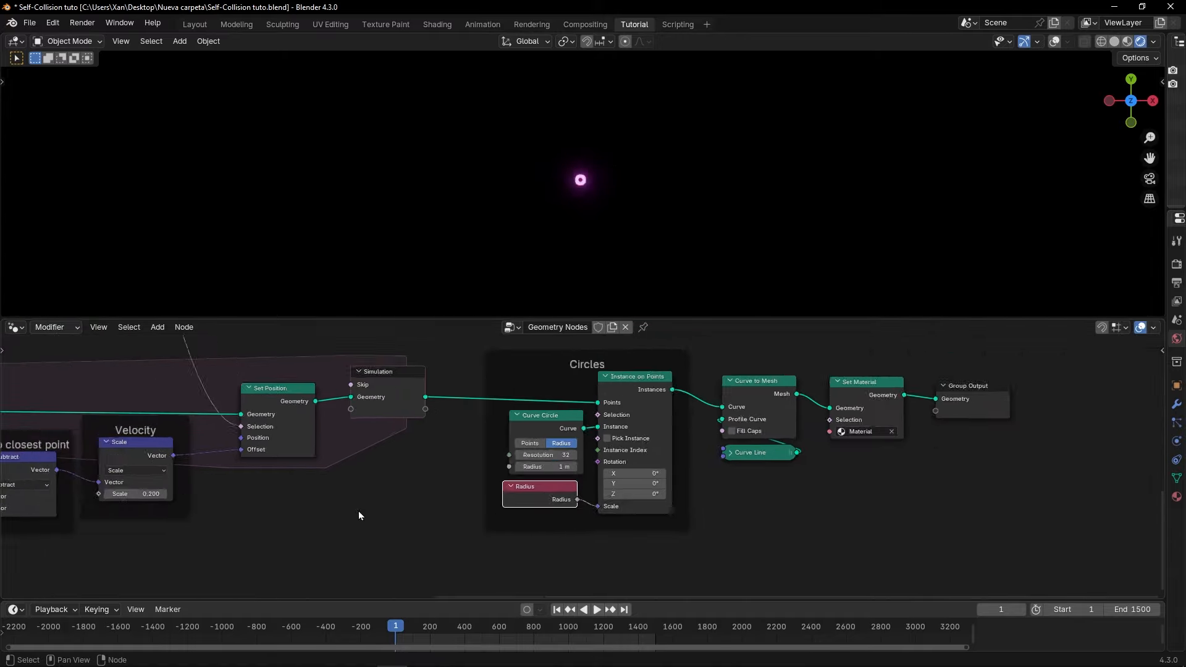
pyautogui.moveTo(321, 507); pyautogui.dragTo(692, 514, button='middle')
pyautogui.moveTo(346, 491); pyautogui.dragTo(621, 490, button='middle')
pyautogui.scroll(8, 223, 491)
pyautogui.moveTo(217, 493); pyautogui.dragTo(458, 523, button='middle')
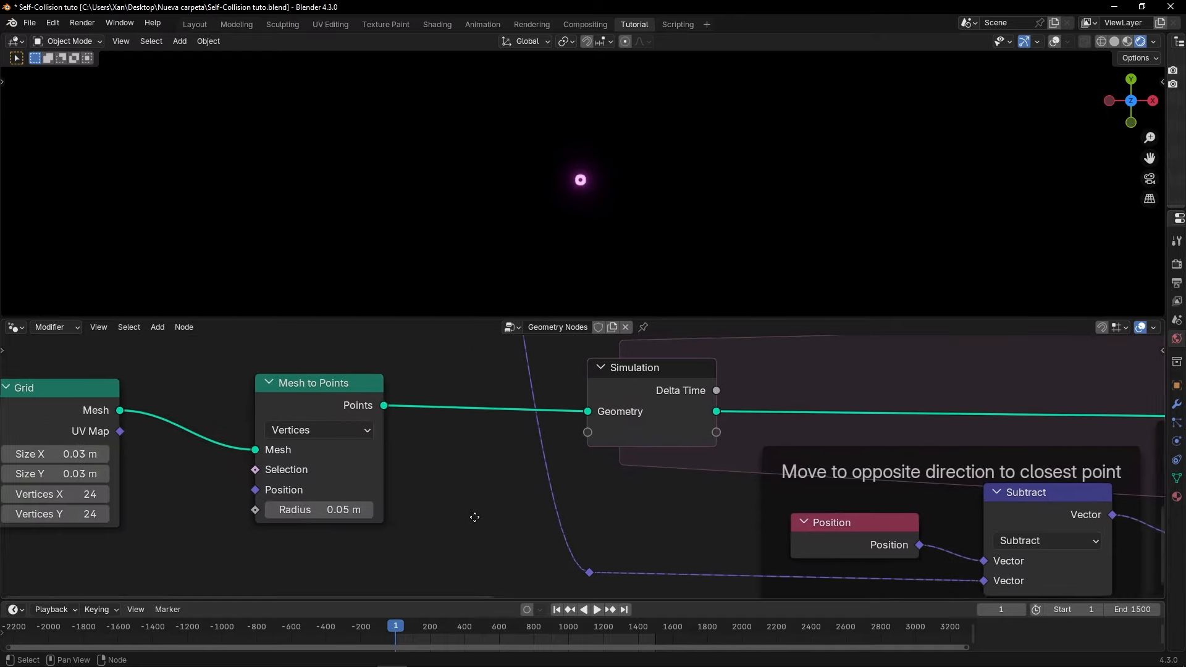
pyautogui.moveTo(324, 514)
pyautogui.mouseDown()
pyautogui.moveTo(377, 514)
pyautogui.moveTo(325, 513)
pyautogui.mouseUp()
pyautogui.hotkey('ctrl', 'z')
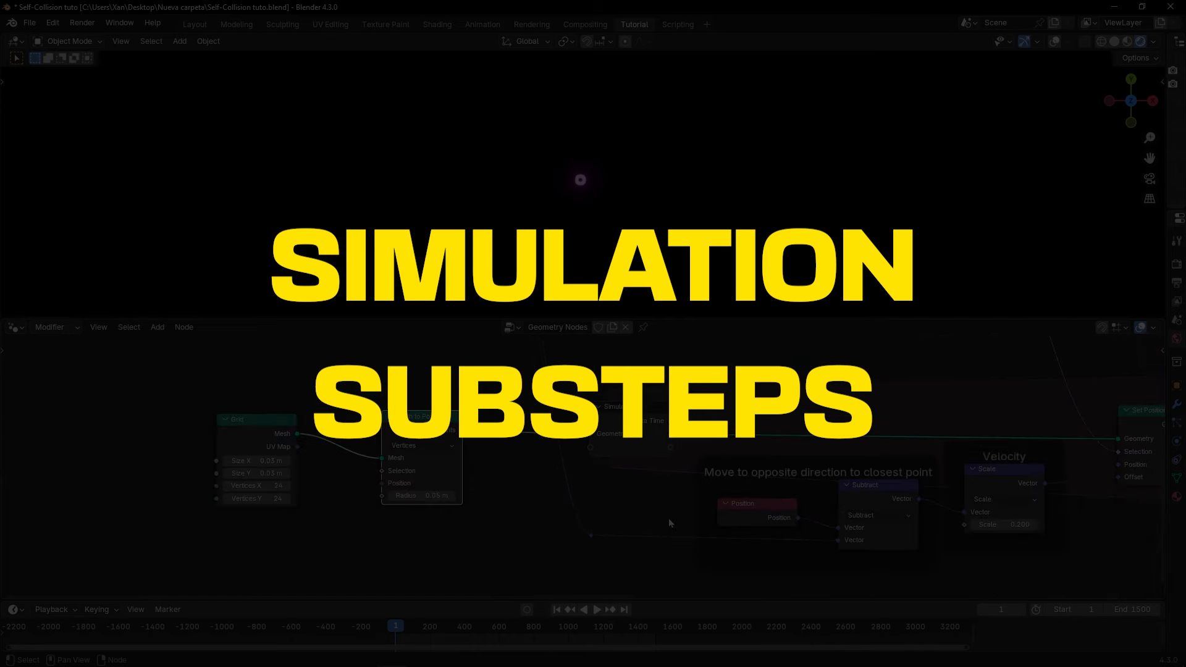
# Step: Play the simulation with the current frame rate and stop it once the circles have spread
pyautogui.scroll(-3, 914, 495)
pyautogui.moveTo(915, 496); pyautogui.dragTo(553, 512, button='middle')
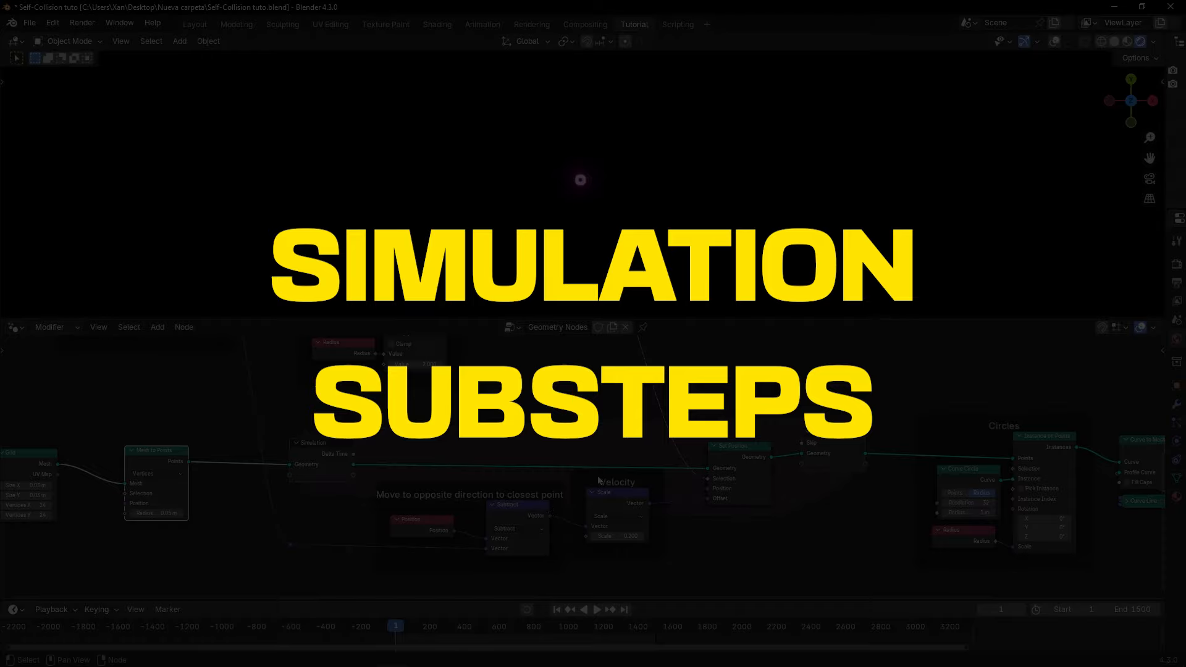
pyautogui.press('space')
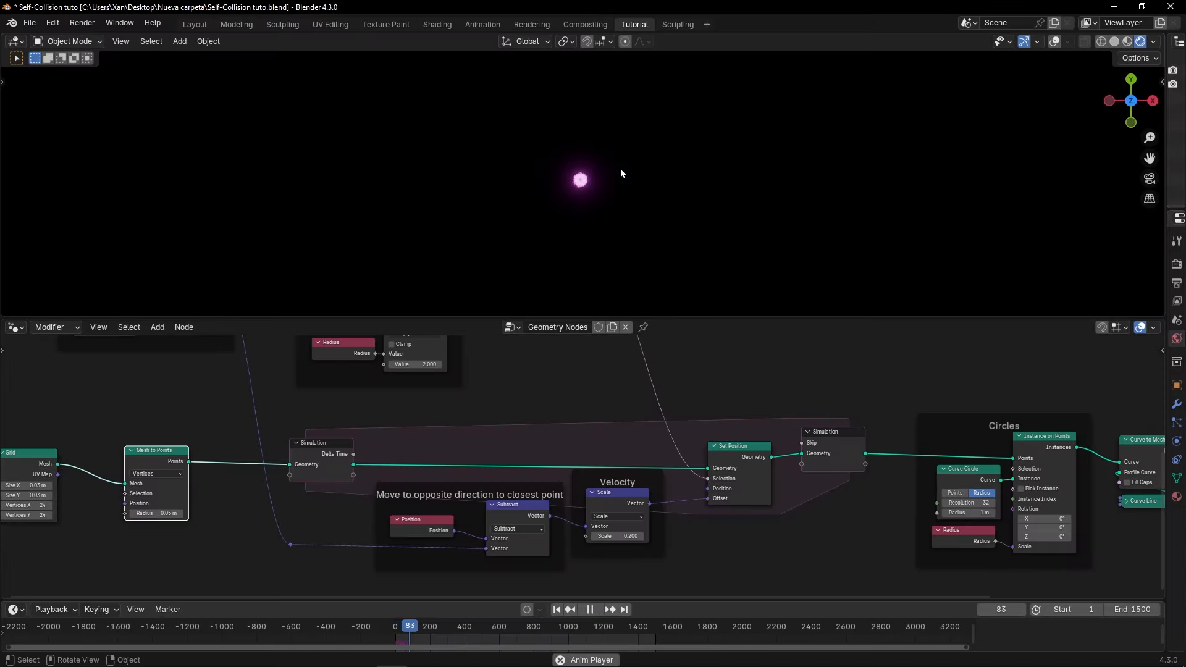
pyautogui.press('space')
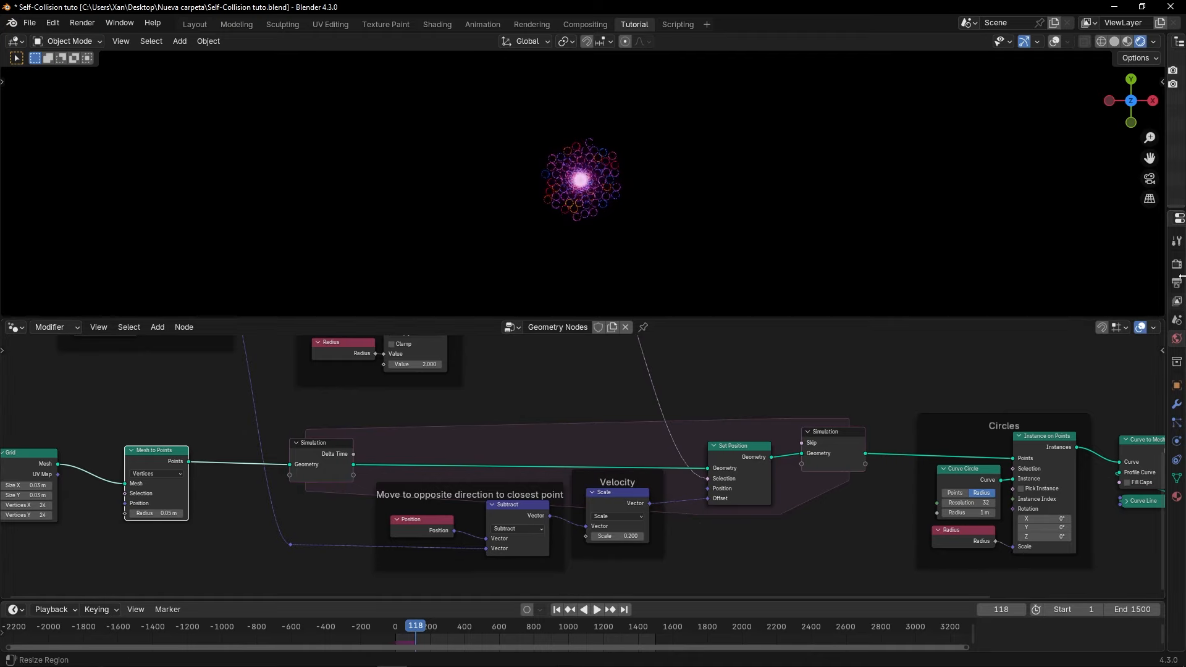
# Step: Widen the properties area and set the output frame rate to 120 fps
pyautogui.moveTo(1172, 276); pyautogui.dragTo(913, 279)
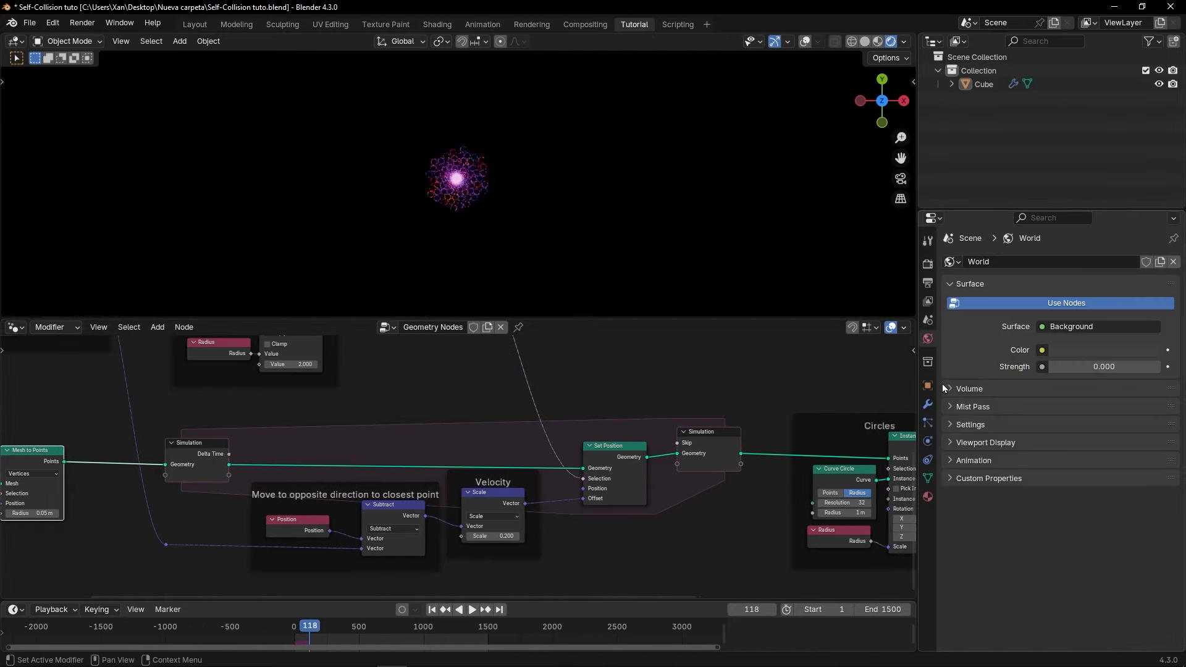
pyautogui.click(928, 283)
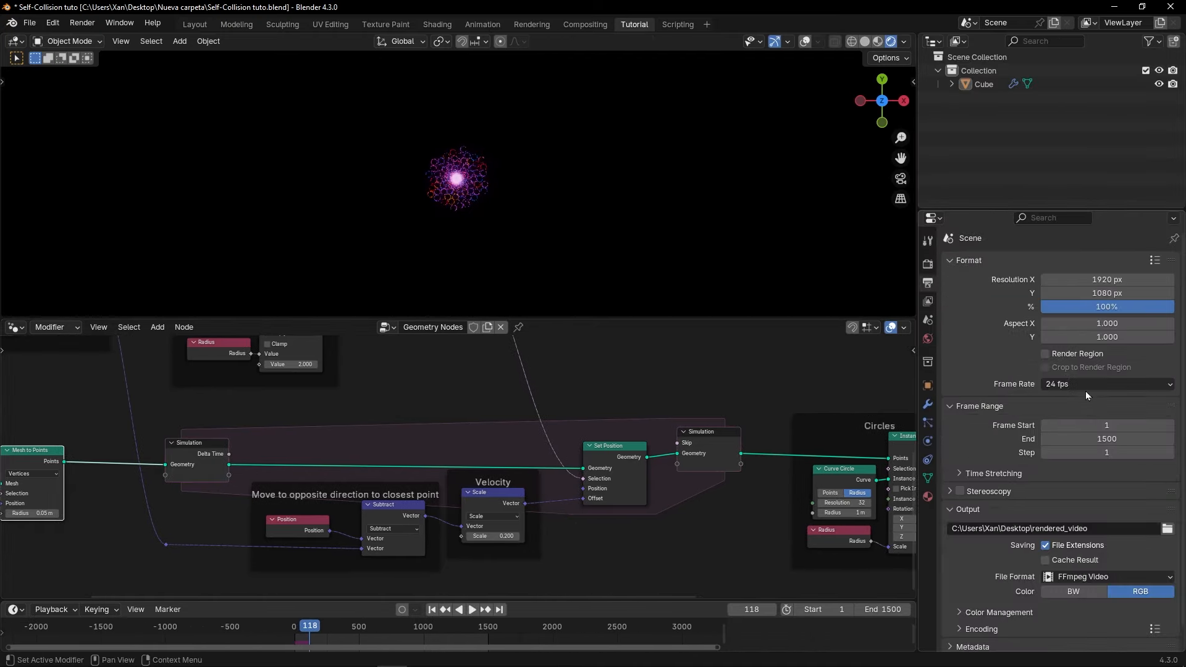
pyautogui.click(1073, 382)
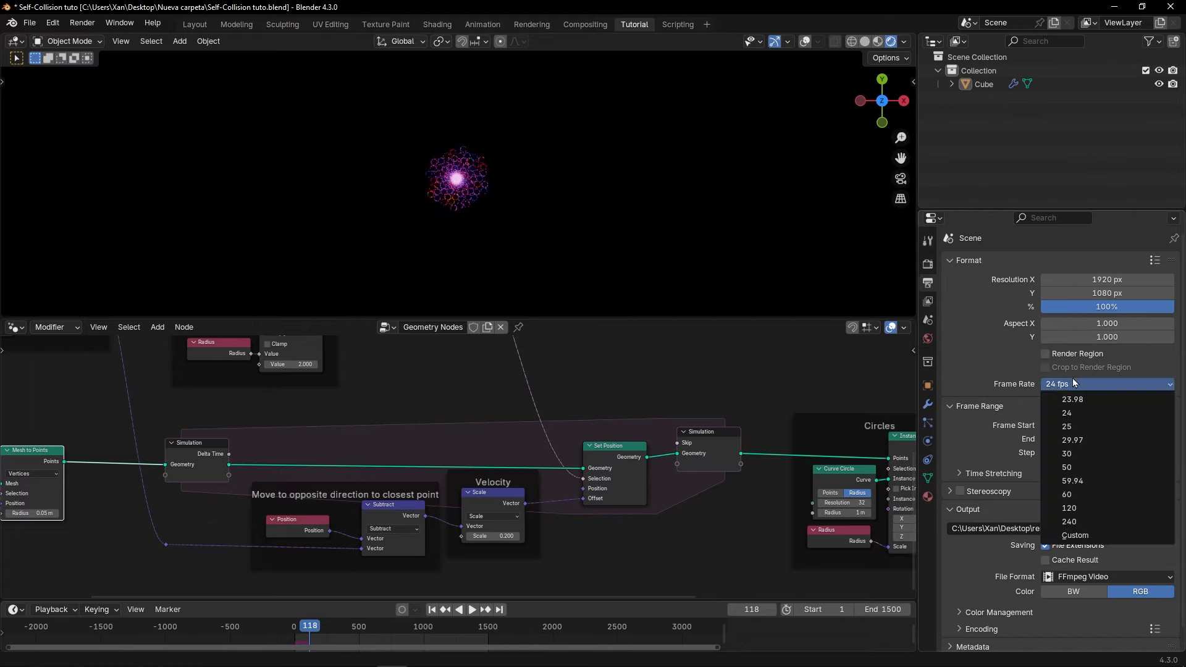
pyautogui.click(1071, 508)
# Step: Replay the simulation from frame 1 at 120 fps and stop it
pyautogui.click(432, 610)
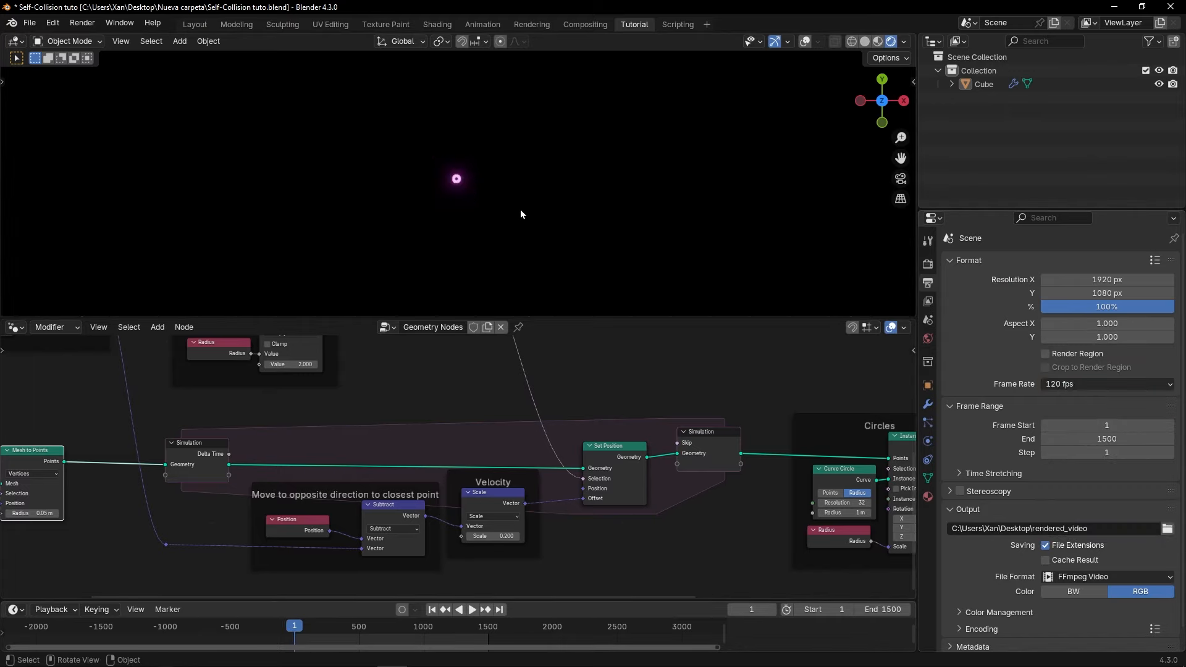
pyautogui.press('space')
pyautogui.press('space')
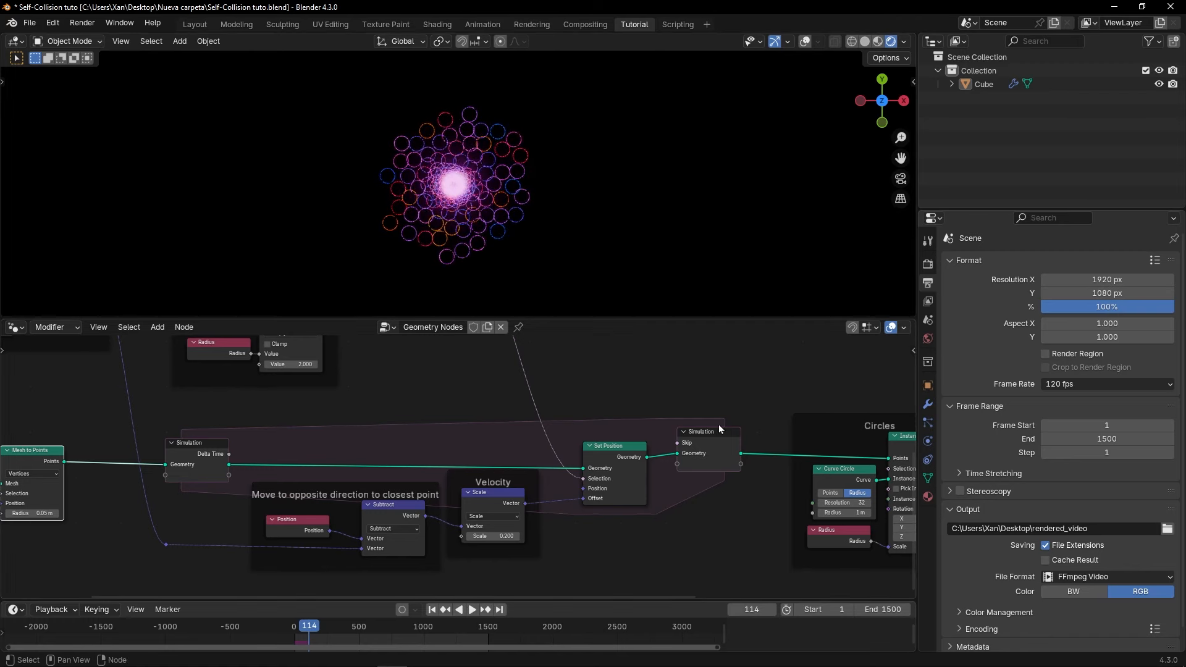
# Step: Expand the Curve Line node and set its Start X to -0.2 m to thicken the circles
pyautogui.moveTo(718, 425); pyautogui.dragTo(413, 391, button='middle')
pyautogui.scroll(5, 473, 464)
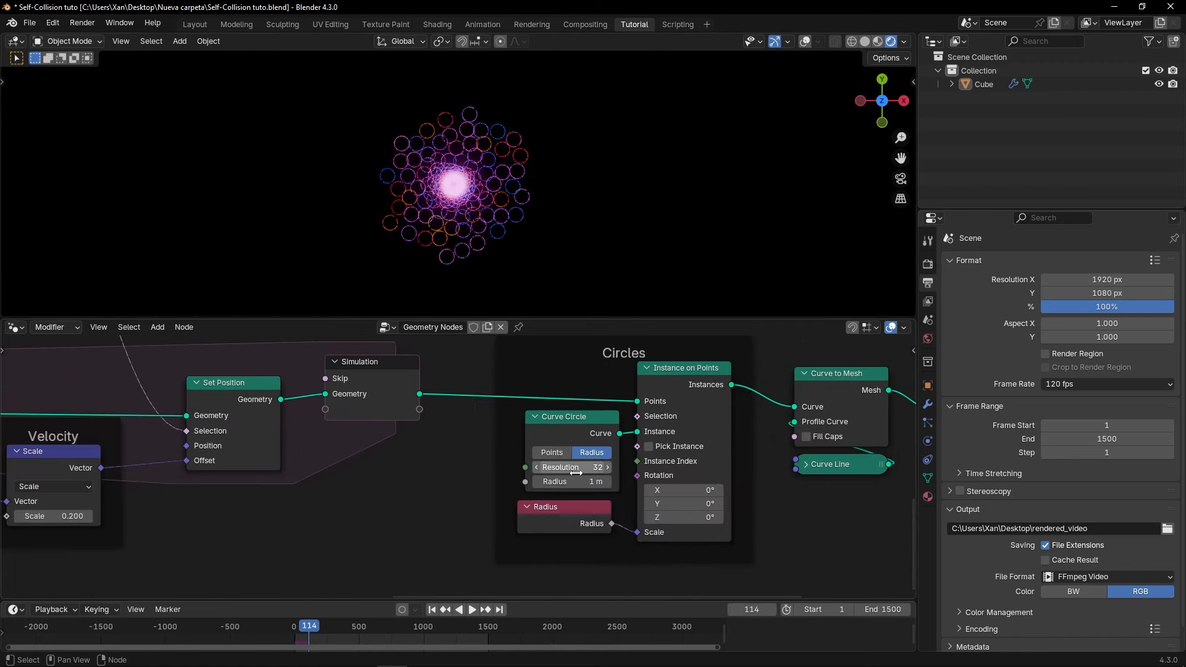
pyautogui.moveTo(814, 474); pyautogui.dragTo(647, 444, button='middle')
pyautogui.click(639, 435)
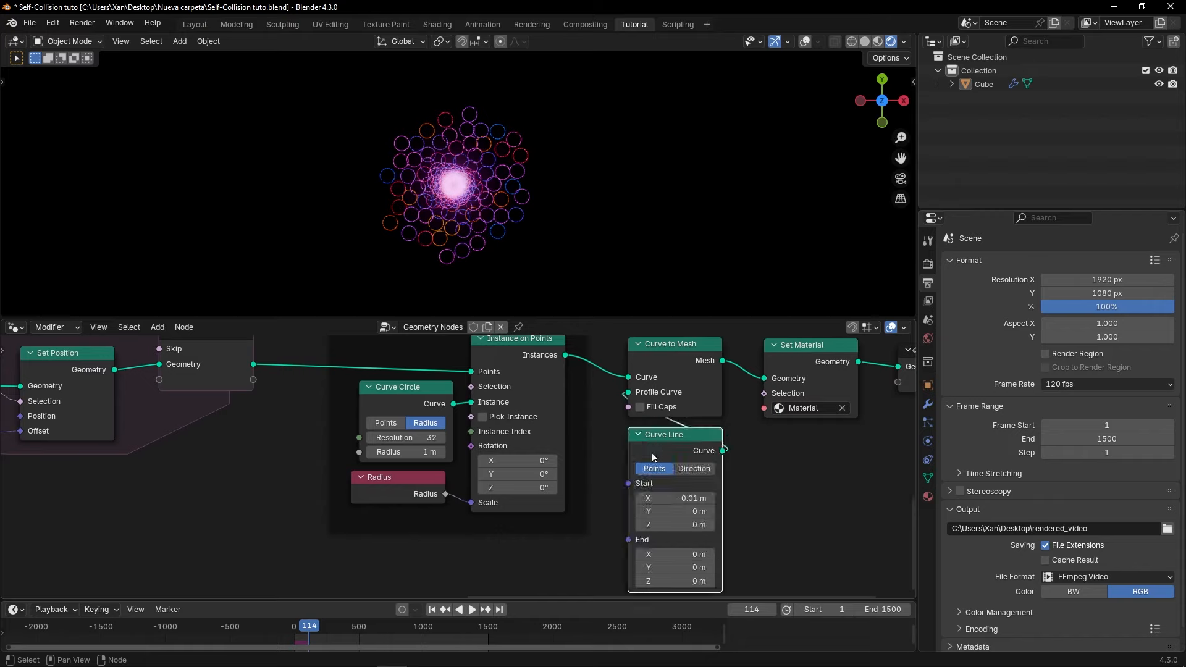
pyautogui.moveTo(674, 498); pyautogui.dragTo(657, 498)
# Step: Replay the simulation from frame 1 to check the thicker circles, and stop playback
pyautogui.click(432, 610)
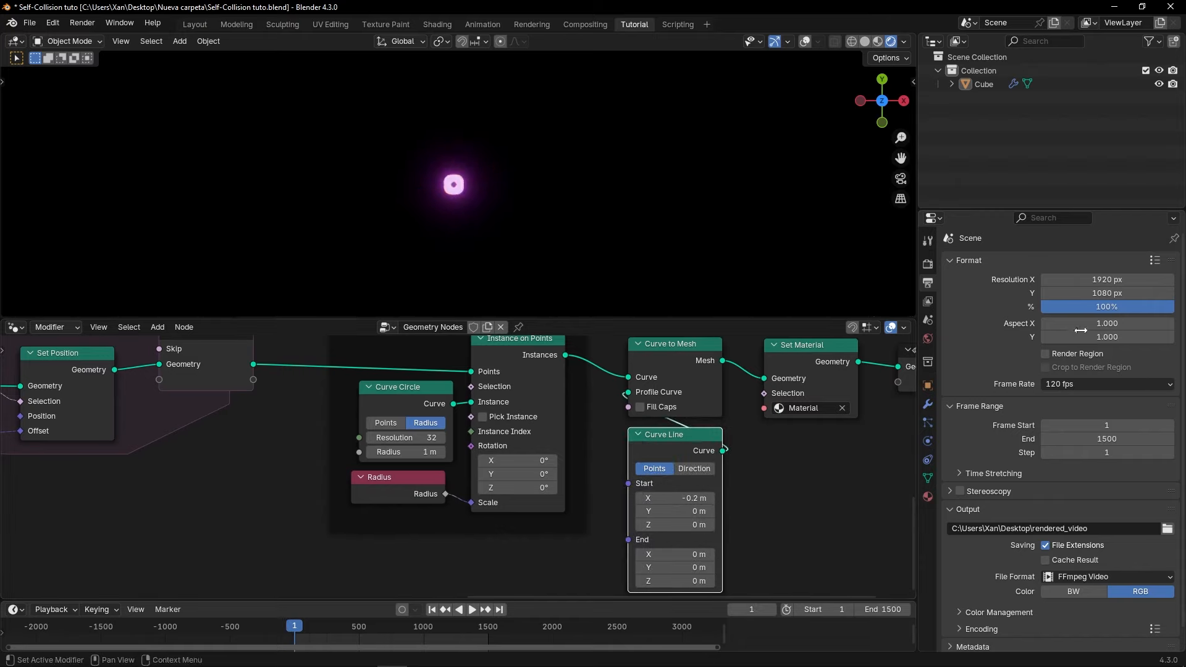
pyautogui.press('space')
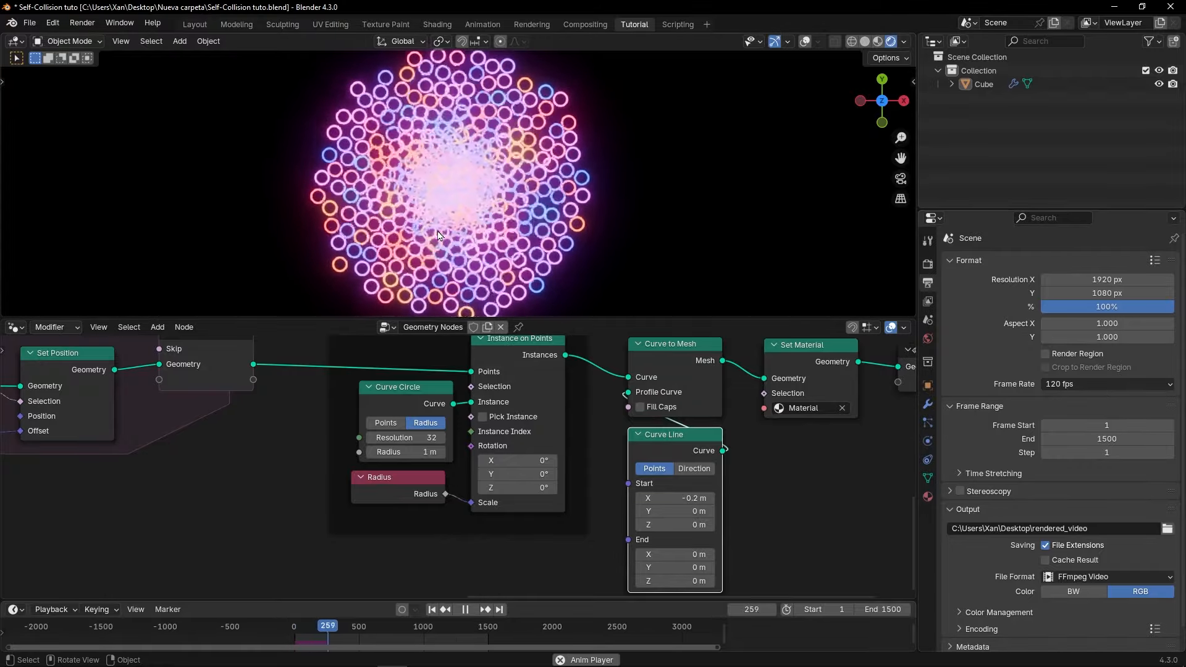
pyautogui.press('space')
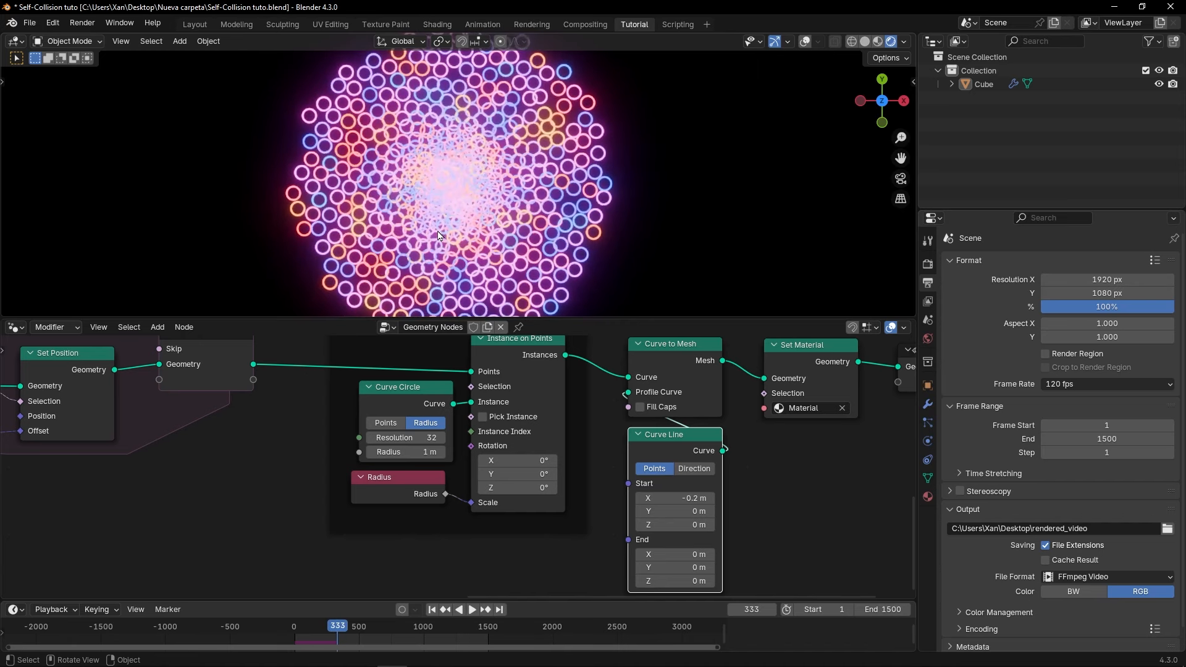
# Step: Set the output frame rate to 24 fps and shrink the properties area back to the window edge
pyautogui.click(1078, 382)
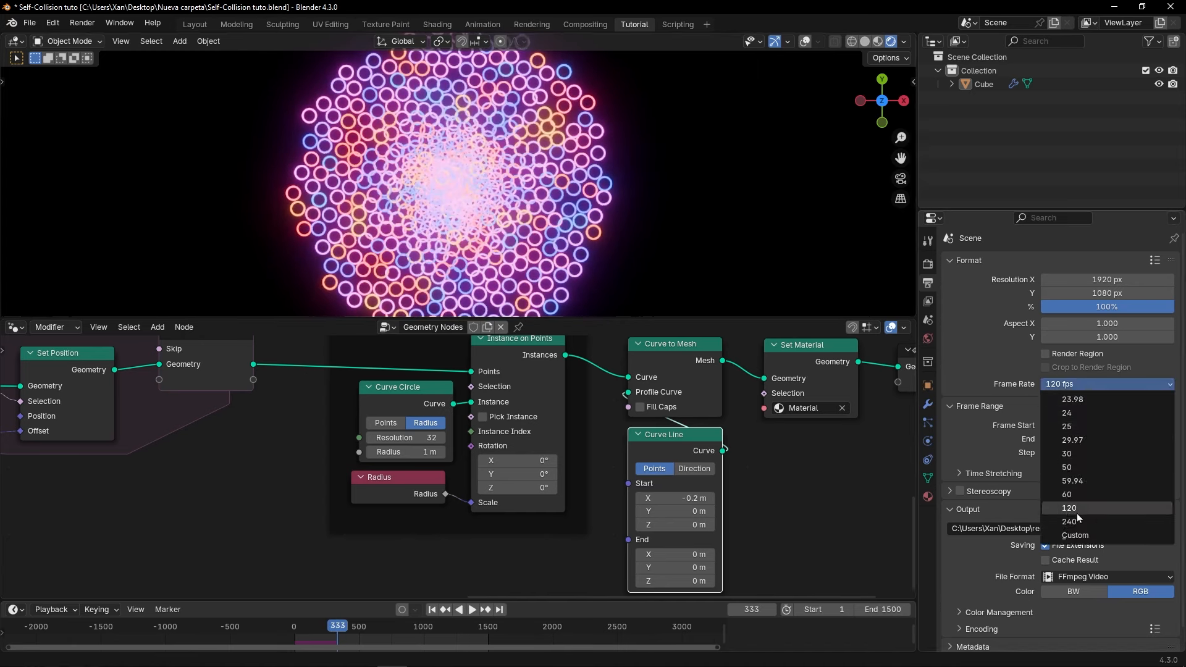
pyautogui.click(1086, 412)
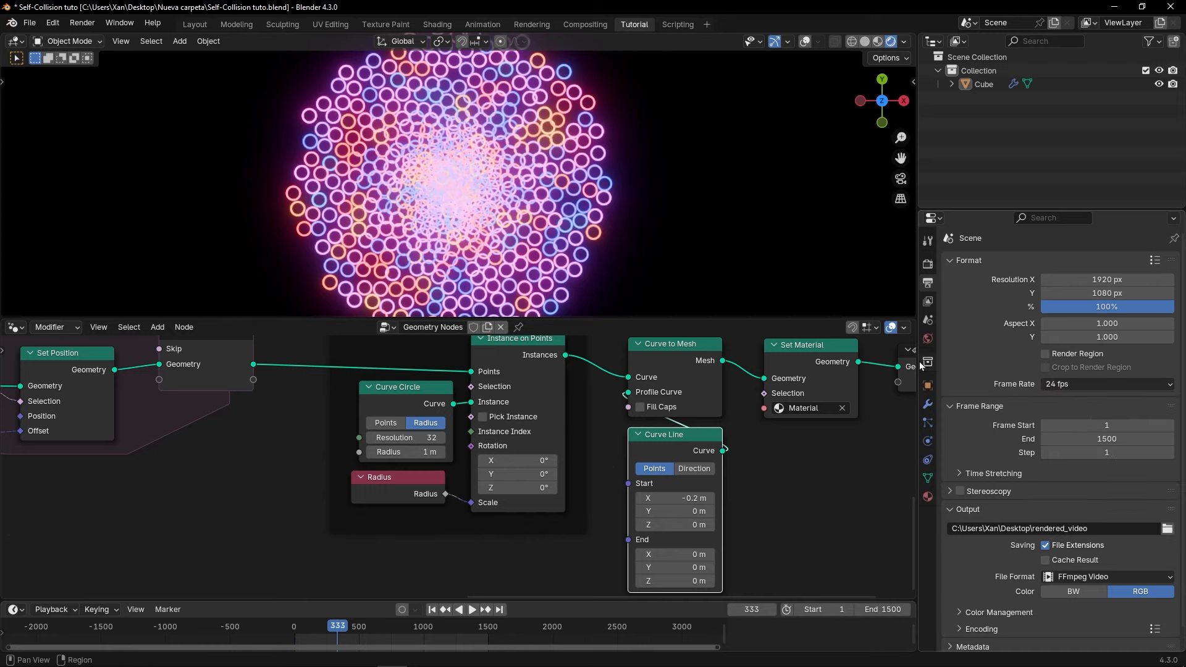
pyautogui.moveTo(919, 366); pyautogui.dragTo(1164, 366)
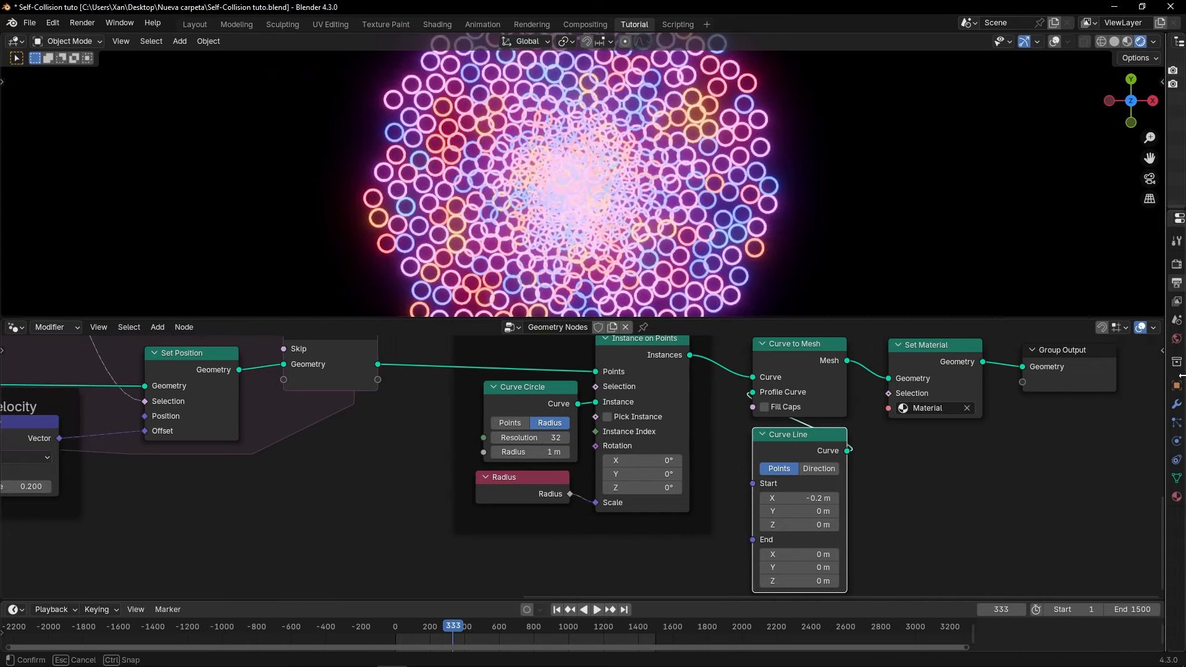
# Step: Replay the simulation from frame 1 at 24 fps and stop it
pyautogui.click(555, 609)
pyautogui.click(596, 610)
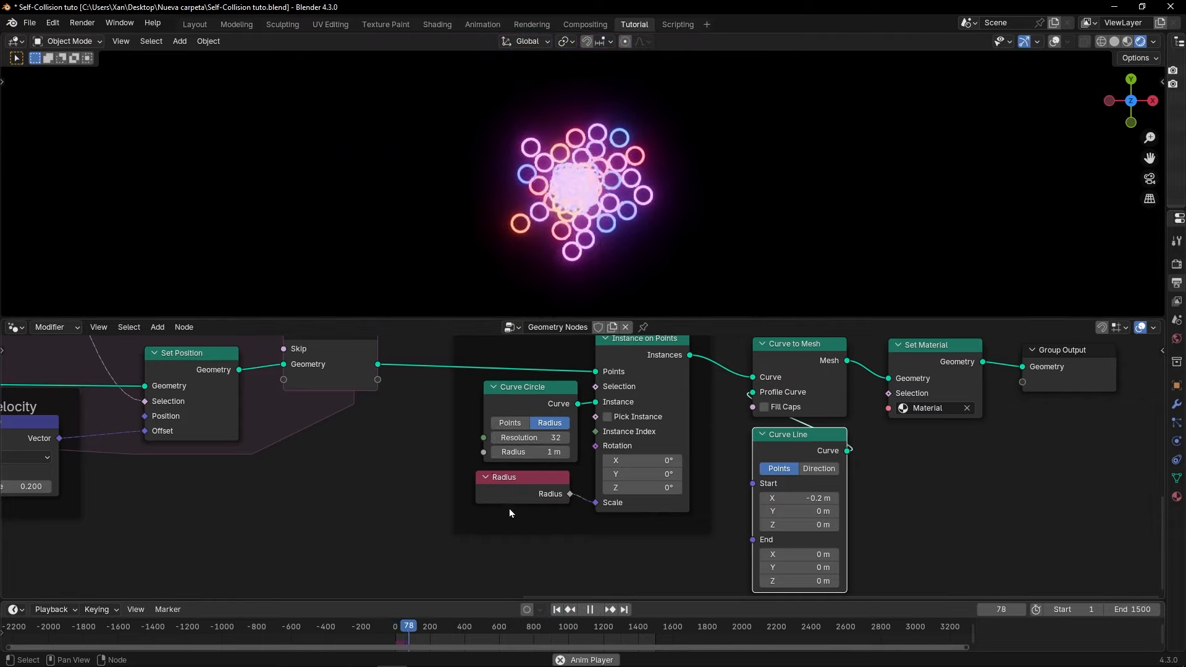
pyautogui.press('space')
# Step: Maximize the node editor and examine the closest-point, distance comparison and velocity nodes around the simulation zone
pyautogui.scroll(-6, 494, 518)
pyautogui.moveTo(242, 479); pyautogui.dragTo(524, 477, button='middle')
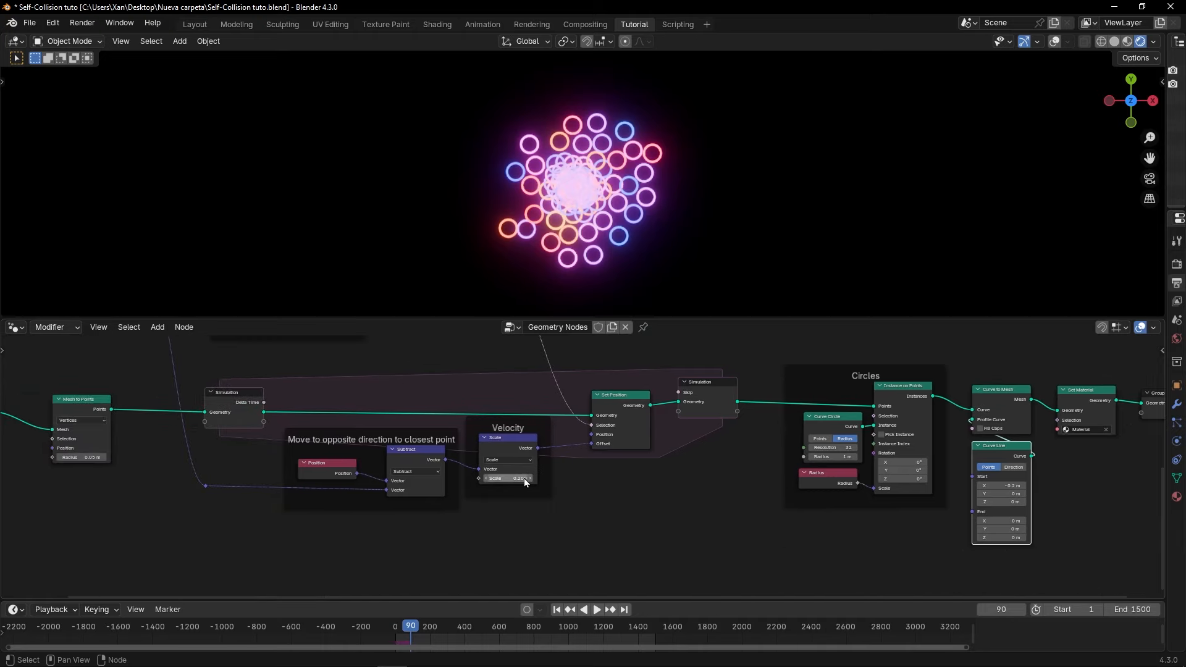
pyautogui.hotkey('ctrl', 'space')
pyautogui.scroll(2, 559, 429)
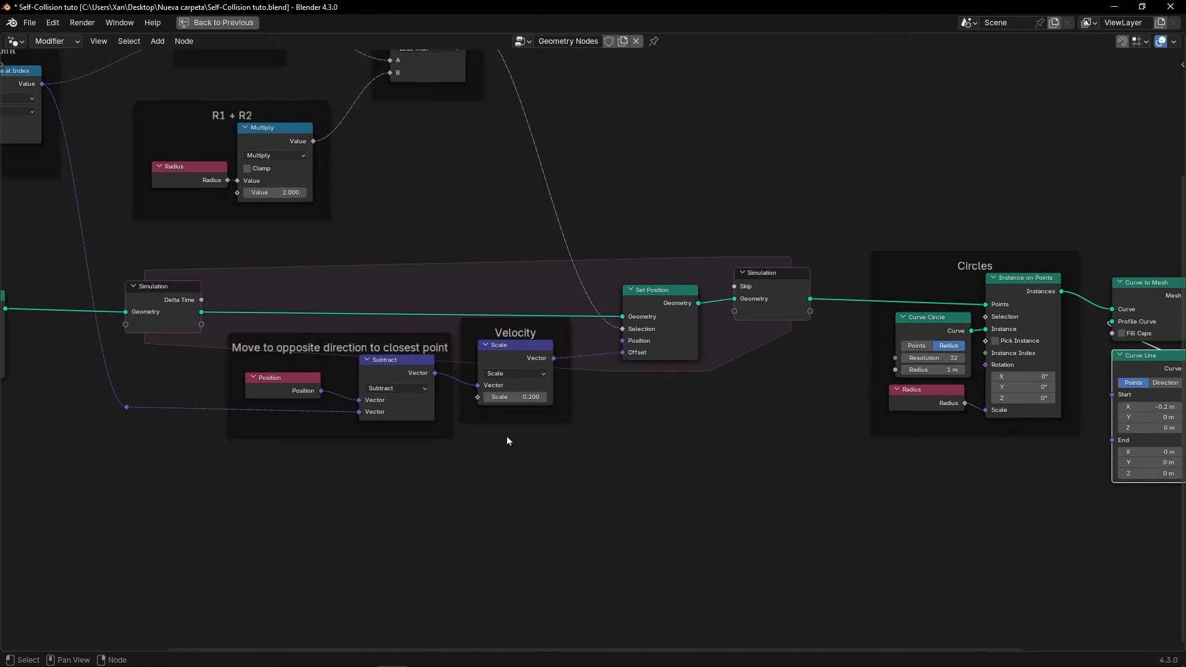
pyautogui.scroll(-2, 573, 248)
pyautogui.moveTo(573, 247); pyautogui.dragTo(630, 366, button='middle')
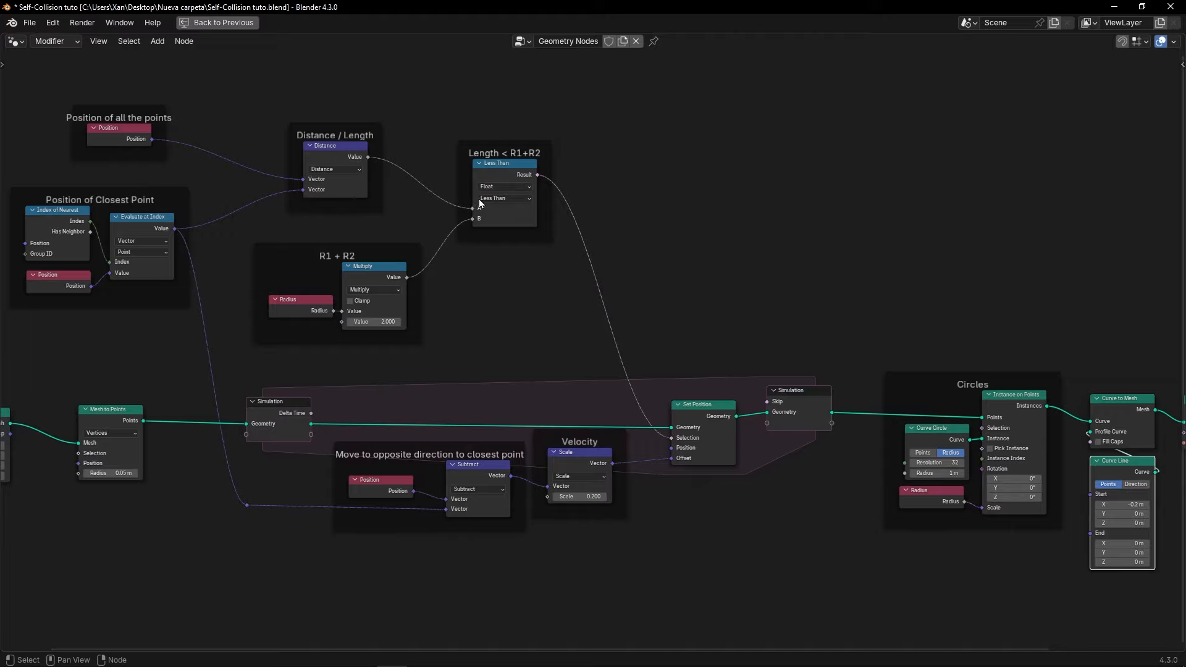
pyautogui.scroll(2, 588, 384)
pyautogui.moveTo(588, 384); pyautogui.dragTo(646, 318, button='middle')
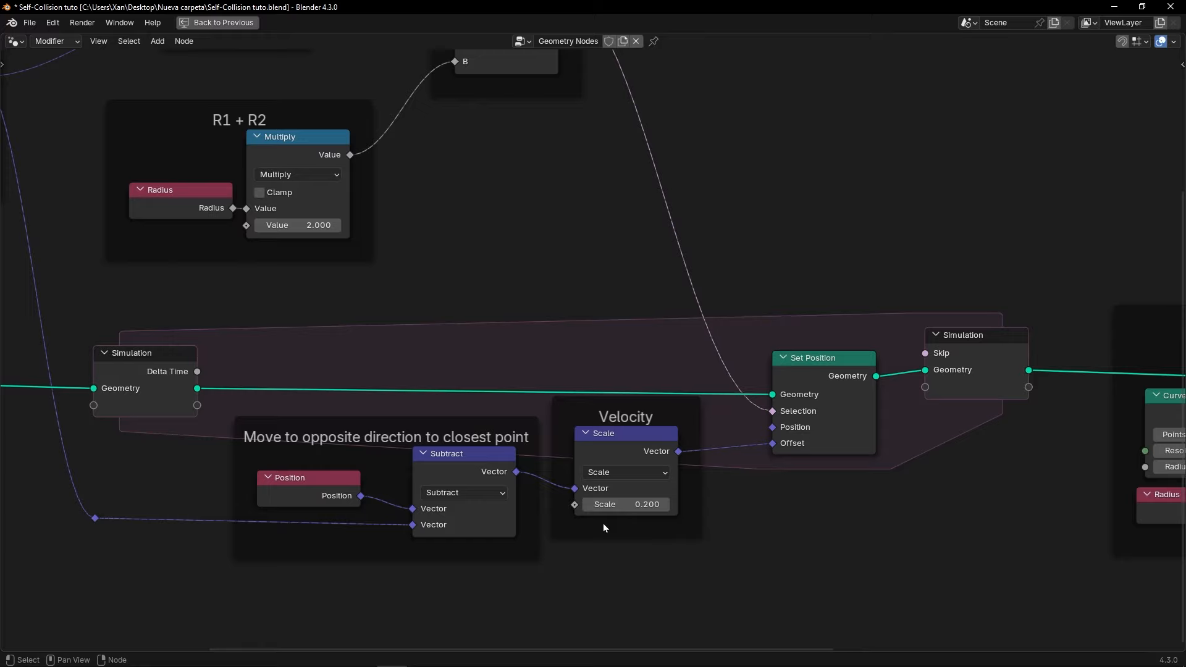
# Step: Add a Repeat zone to the node tree and place it above the link between the Simulation input and Set Position
pyautogui.hotkey('shift', 'a')
pyautogui.write('rea')
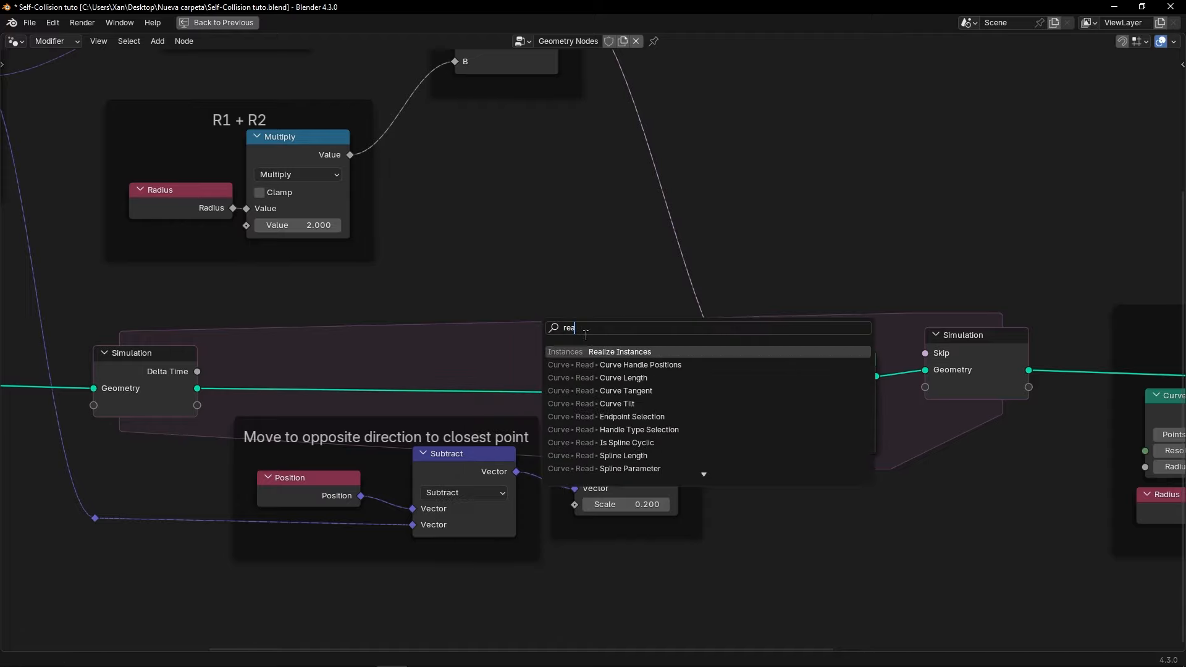
pyautogui.press('BackSpace')
pyautogui.write('pe')
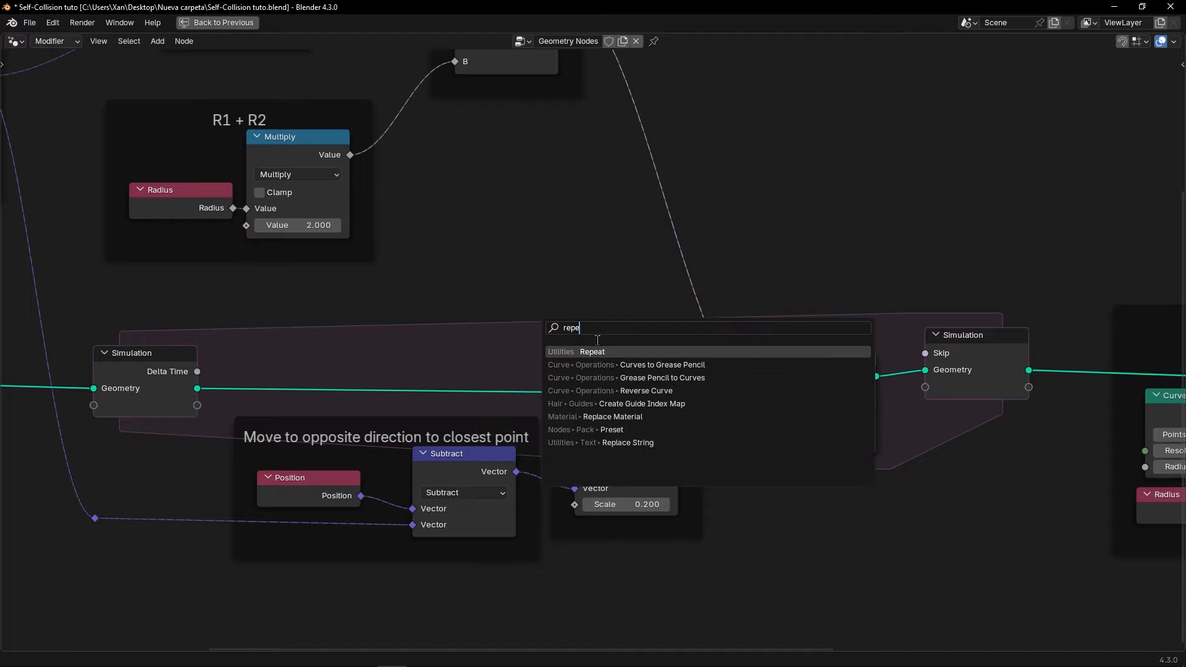
pyautogui.press('Return')
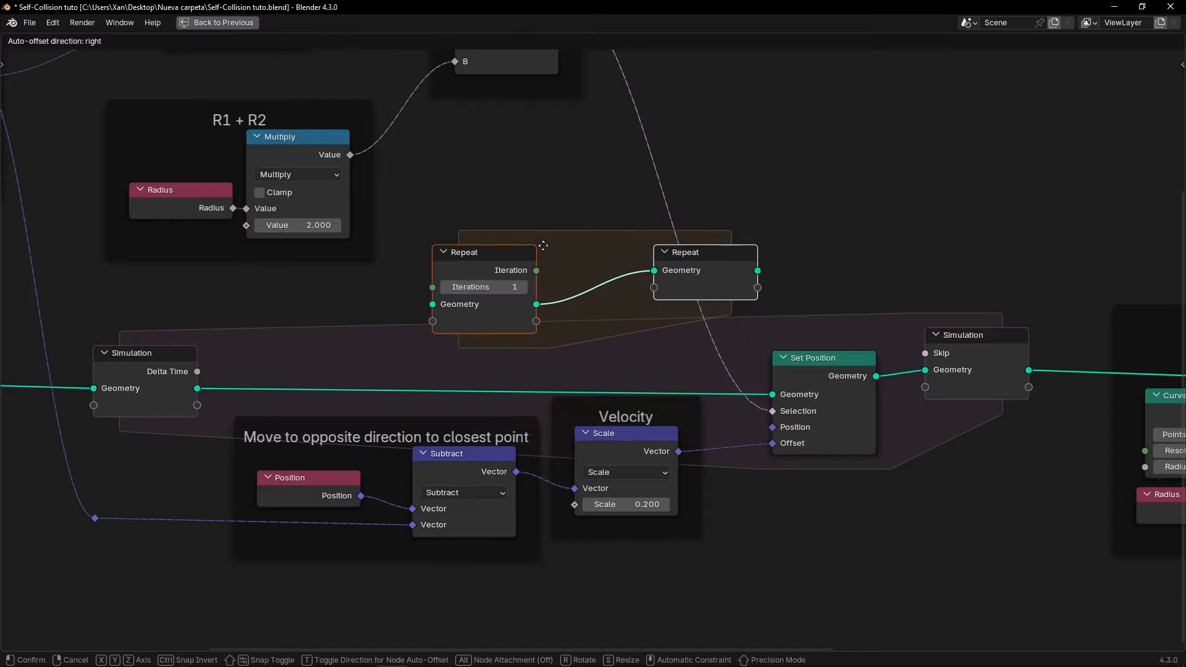
pyautogui.click(543, 246)
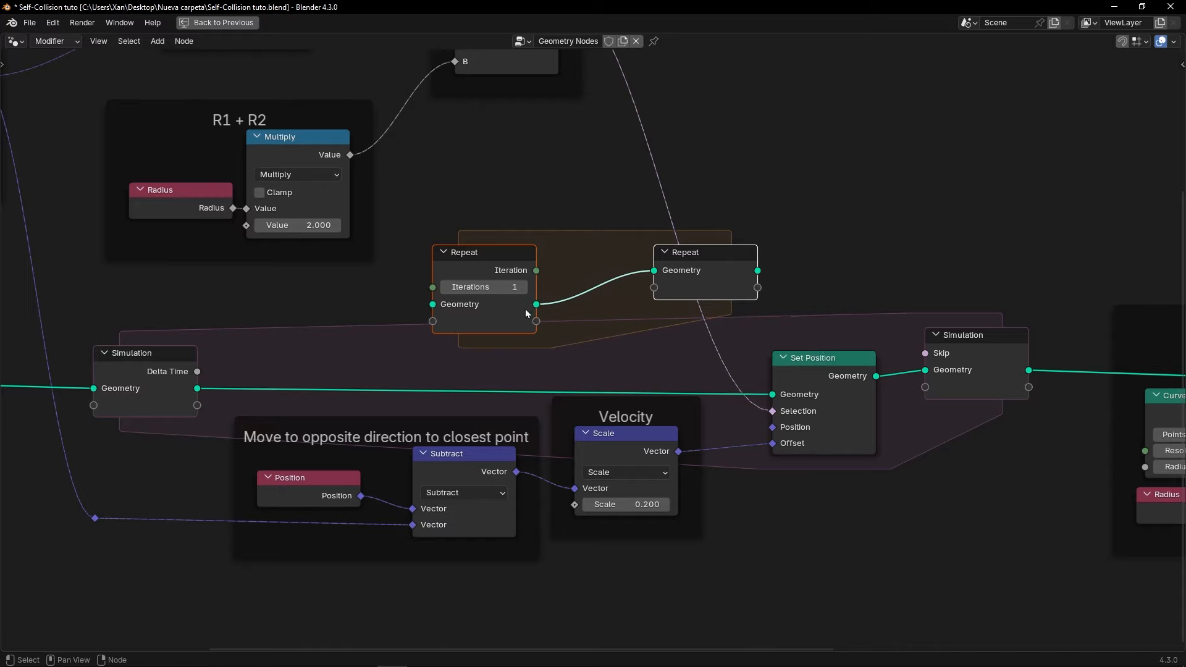
# Step: Rewire the geometry so the Repeat zone sits inside the simulation zone and encloses the Set Position node
pyautogui.keyDown('ctrl'); pyautogui.moveTo(405, 366); pyautogui.dragTo(383, 408, button='right'); pyautogui.keyUp('ctrl')
pyautogui.moveTo(197, 387); pyautogui.dragTo(432, 305)
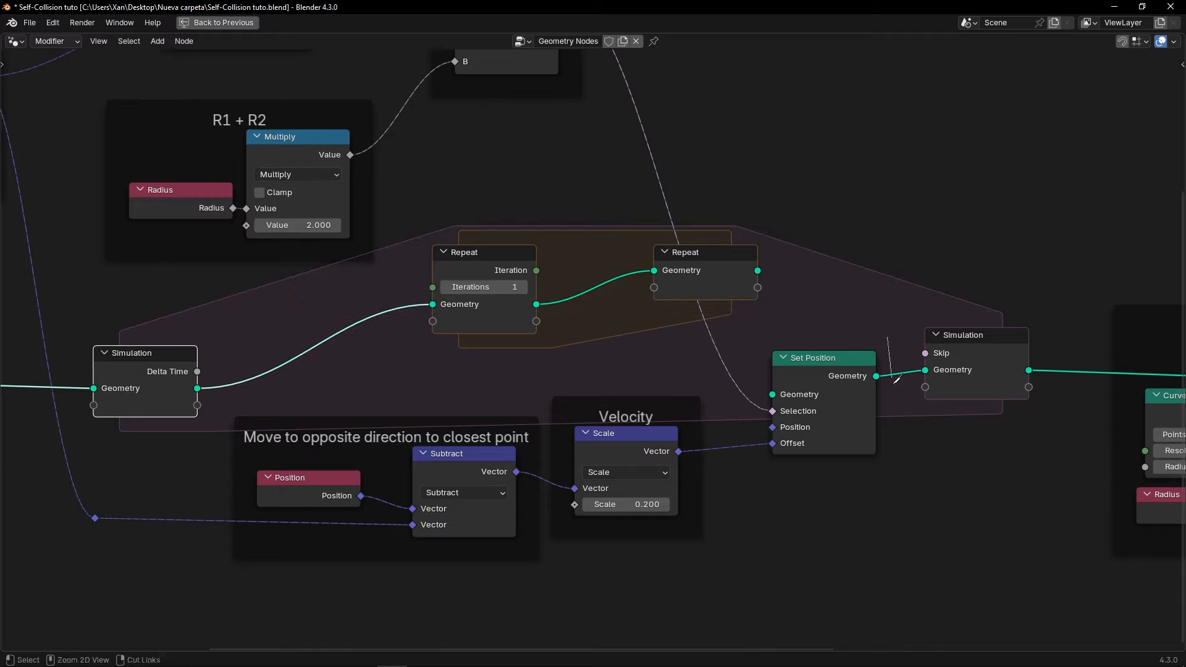
pyautogui.keyDown('ctrl'); pyautogui.moveTo(901, 340); pyautogui.dragTo(898, 384, button='right'); pyautogui.keyUp('ctrl')
pyautogui.moveTo(757, 270); pyautogui.dragTo(653, 273)
pyautogui.moveTo(536, 304); pyautogui.dragTo(771, 395)
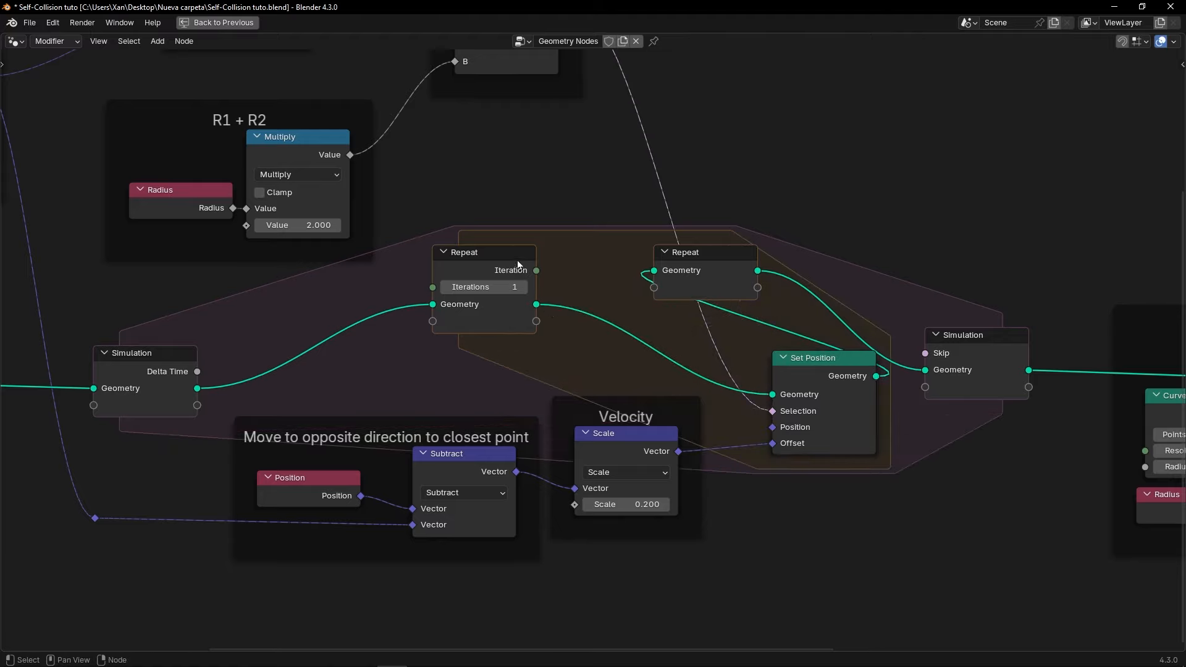
# Step: Line up the Repeat input after the Simulation input and the Repeat output after Set Position, shifting the Simulation output and downstream nodes to make room
pyautogui.moveTo(517, 261); pyautogui.dragTo(387, 335)
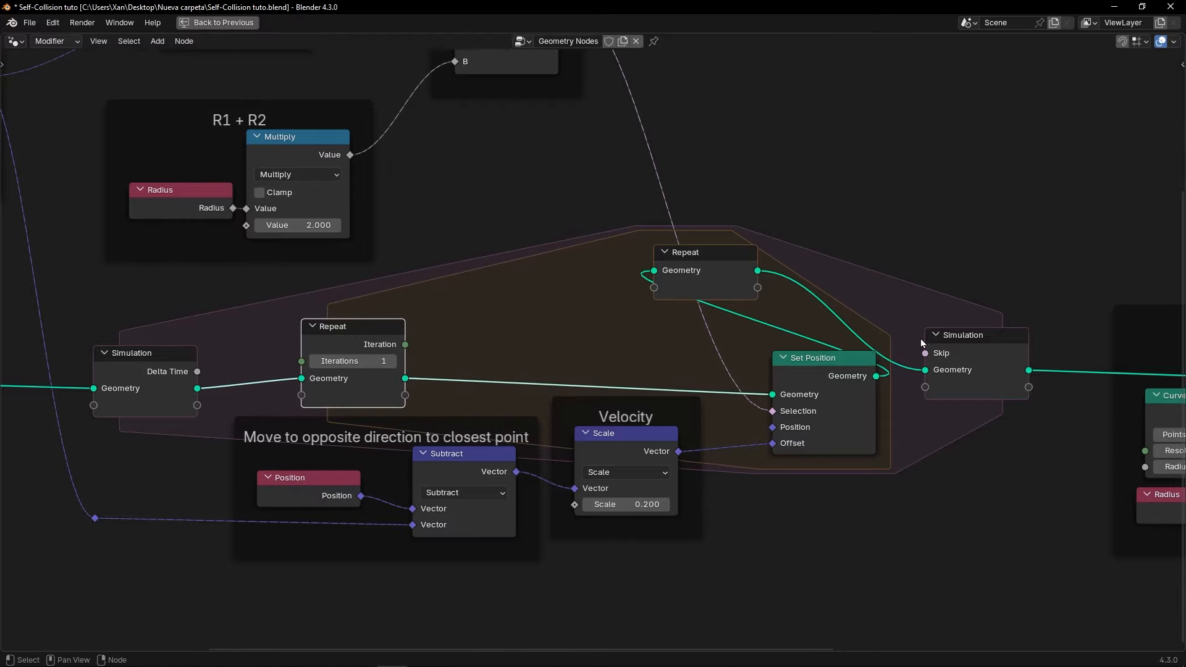
pyautogui.scroll(-4, 945, 330)
pyautogui.moveTo(976, 317); pyautogui.dragTo(600, 298, button='middle')
pyautogui.scroll(-4, 581, 304)
pyautogui.moveTo(517, 278); pyautogui.dragTo(1025, 469)
pyautogui.moveTo(554, 346); pyautogui.dragTo(749, 357)
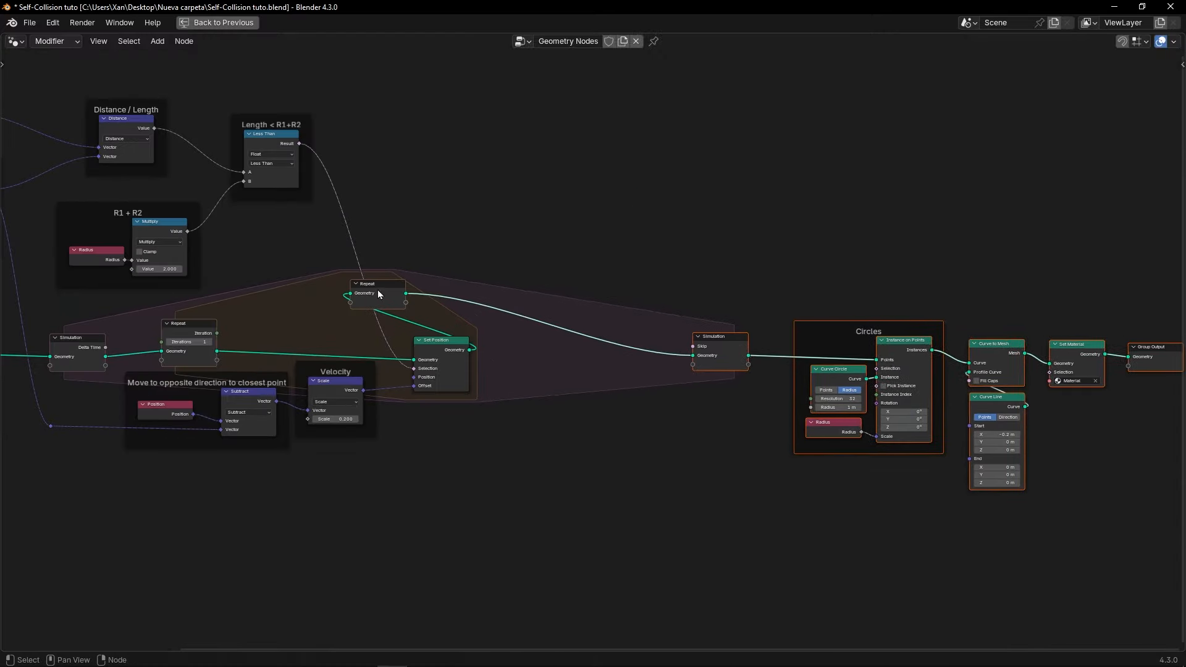
pyautogui.moveTo(385, 298); pyautogui.dragTo(531, 340)
pyautogui.scroll(2, 289, 338)
pyautogui.moveTo(220, 325); pyautogui.dragTo(448, 353, button='middle')
pyautogui.scroll(2, 447, 354)
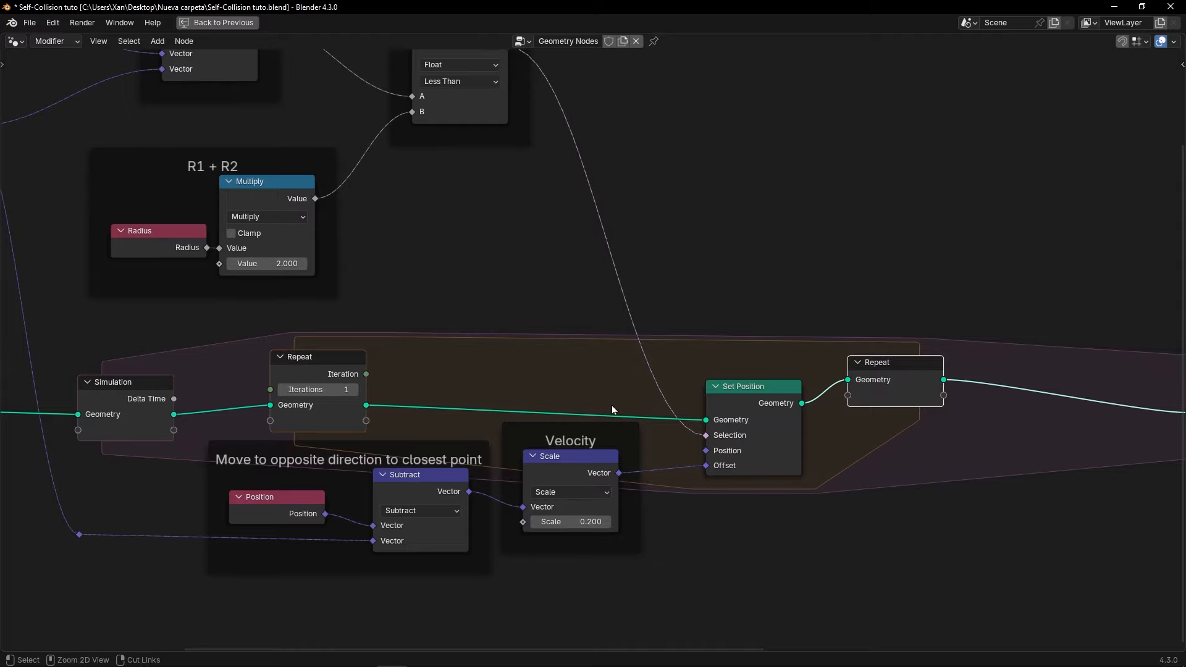
# Step: Restore the split editor layout, play the simulation with a single repeat iteration, stop it and return to frame 1
pyautogui.hotkey('ctrl', 'space')
pyautogui.press('space')
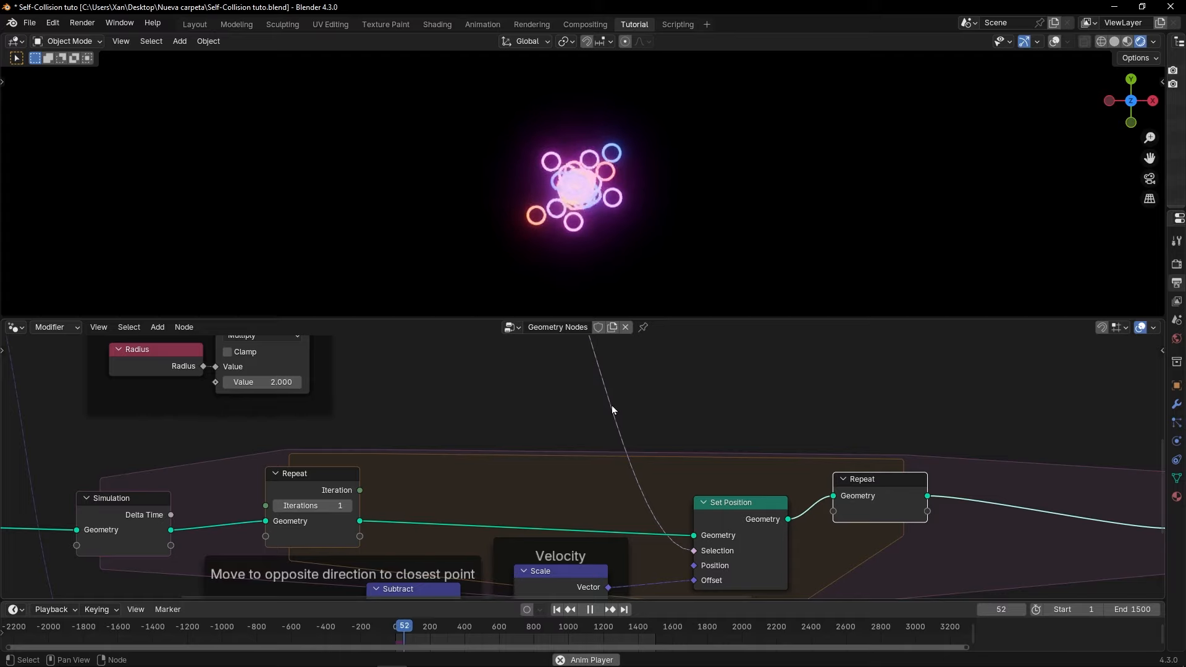
pyautogui.press('space')
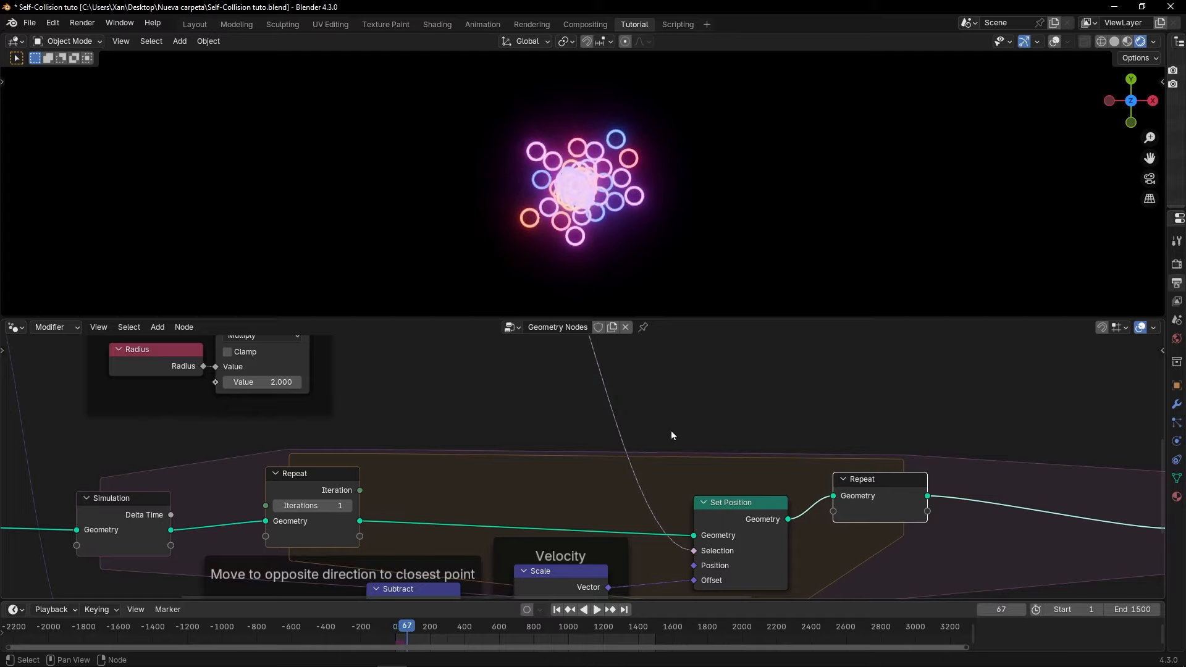
pyautogui.click(557, 609)
# Step: Set the Repeat zone's iterations to 2, play the simulation and stop it
pyautogui.scroll(2, 565, 470)
pyautogui.moveTo(466, 538); pyautogui.dragTo(536, 415, button='middle')
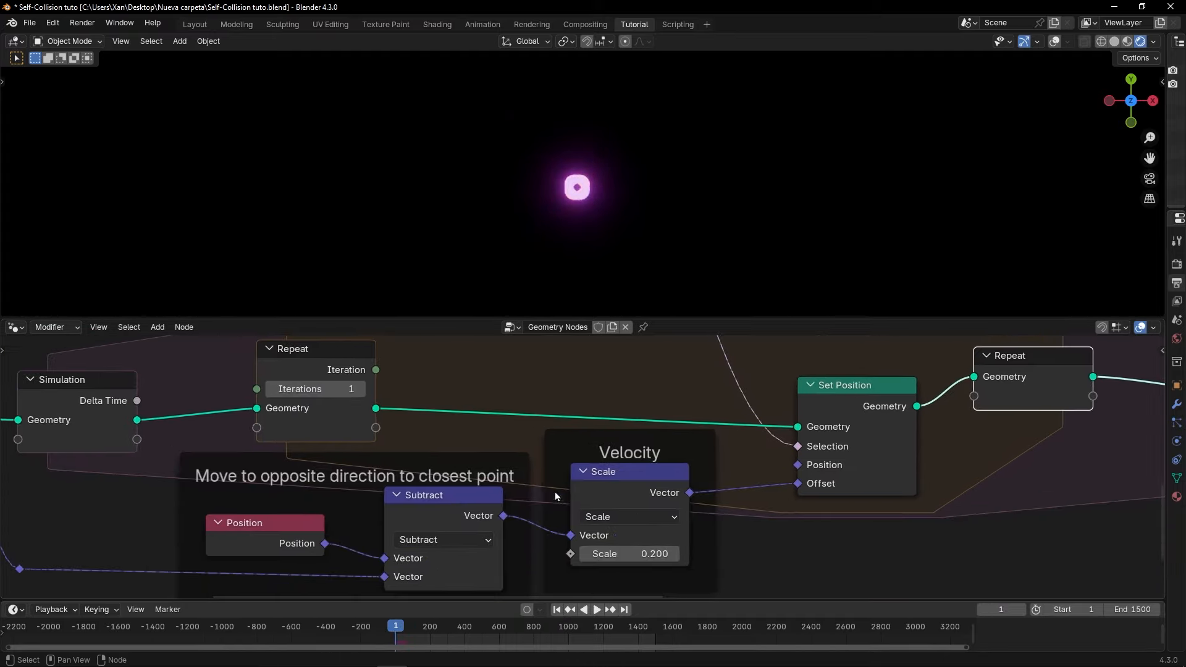
pyautogui.click(364, 390)
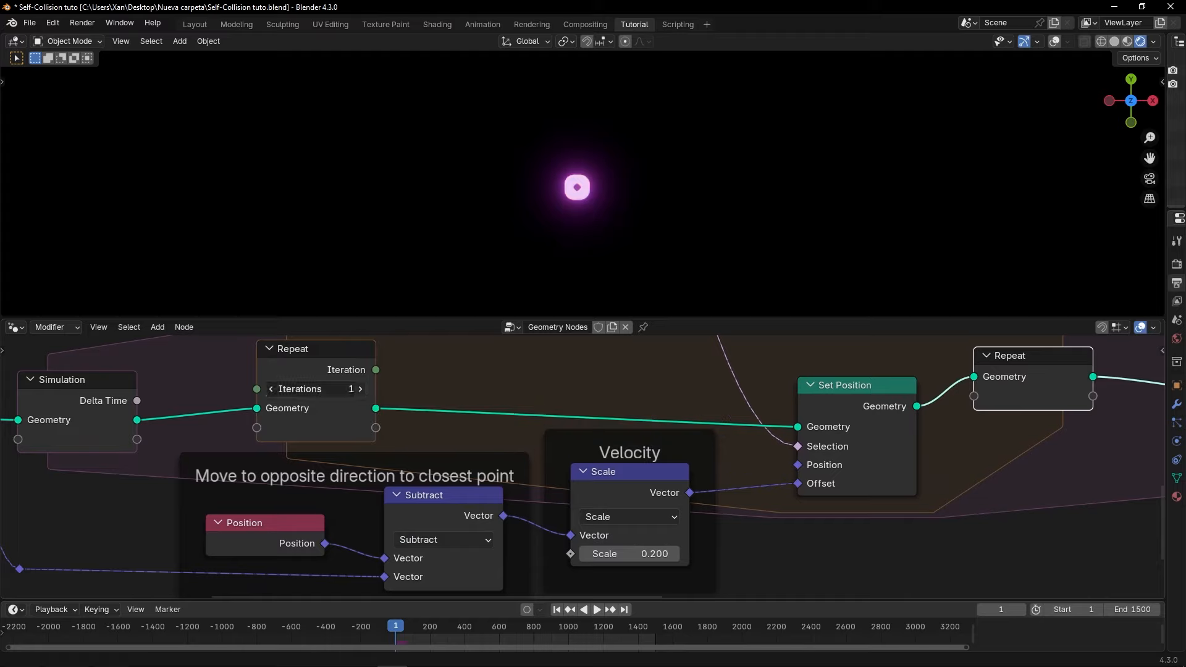
pyautogui.press('space')
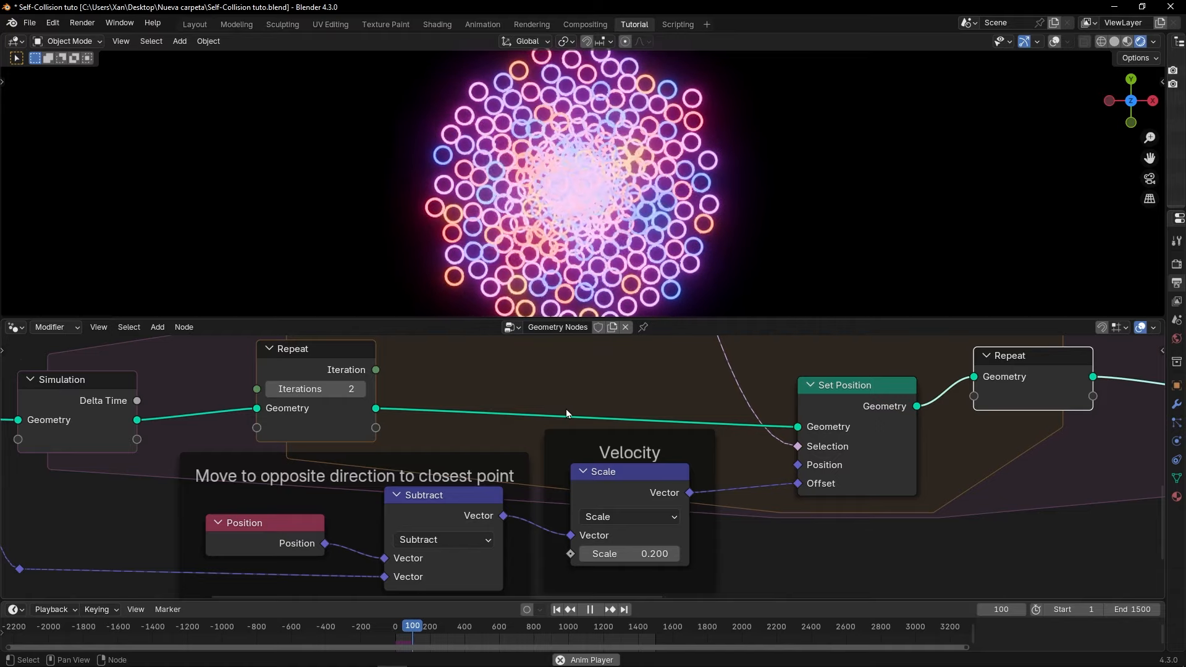
pyautogui.press('space')
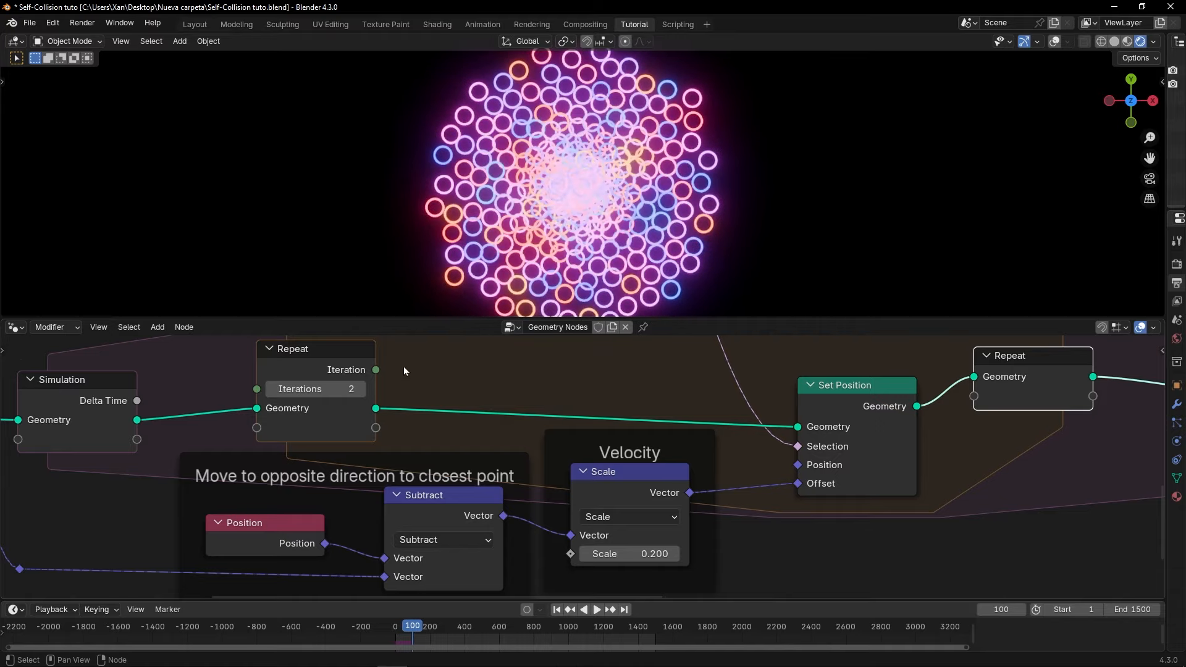
# Step: Return to frame 1, set the Repeat zone's iterations to 10, and play and stop the simulation
pyautogui.click(557, 610)
pyautogui.click(332, 388)
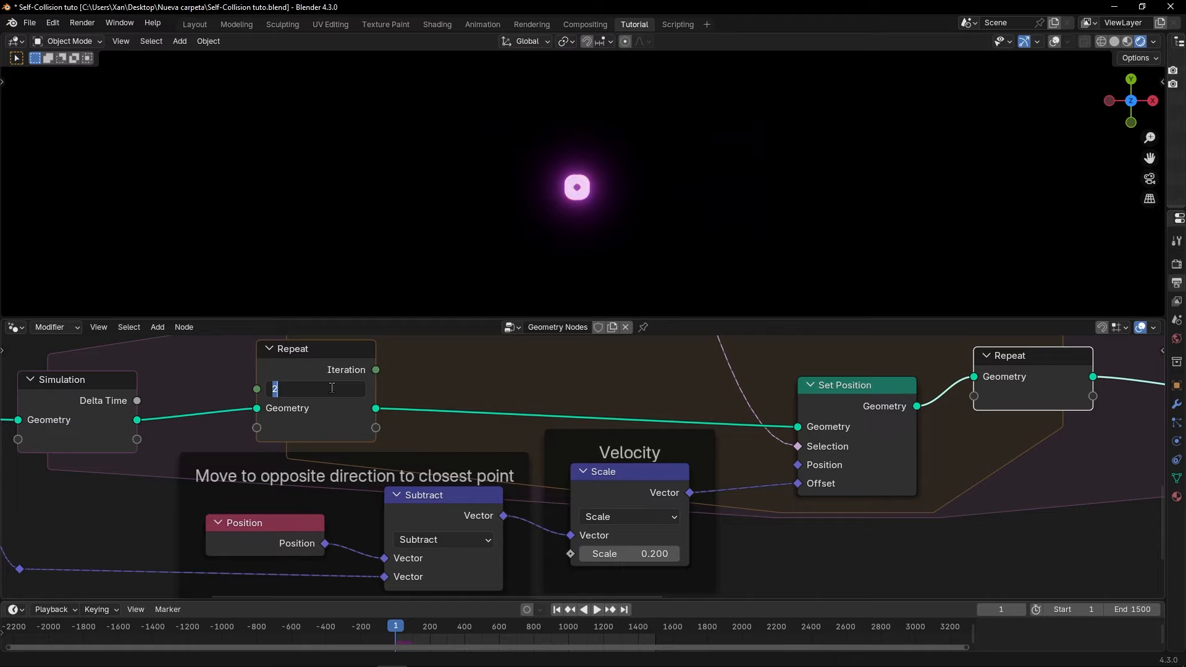
pyautogui.press('Return')
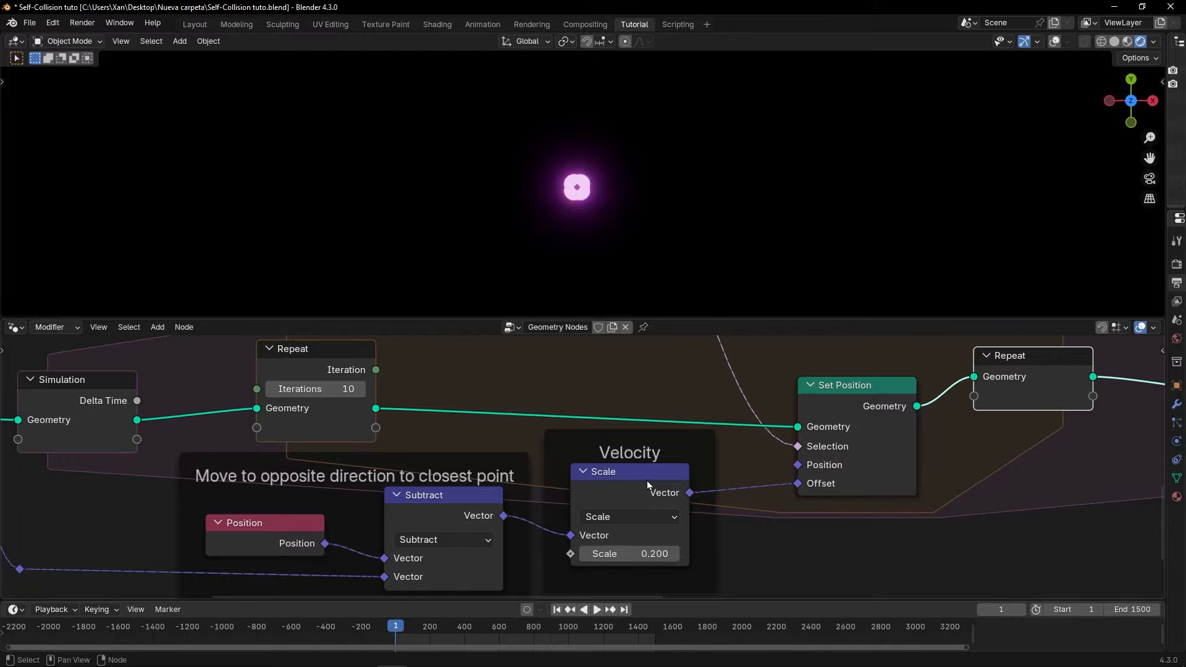
pyautogui.press('space')
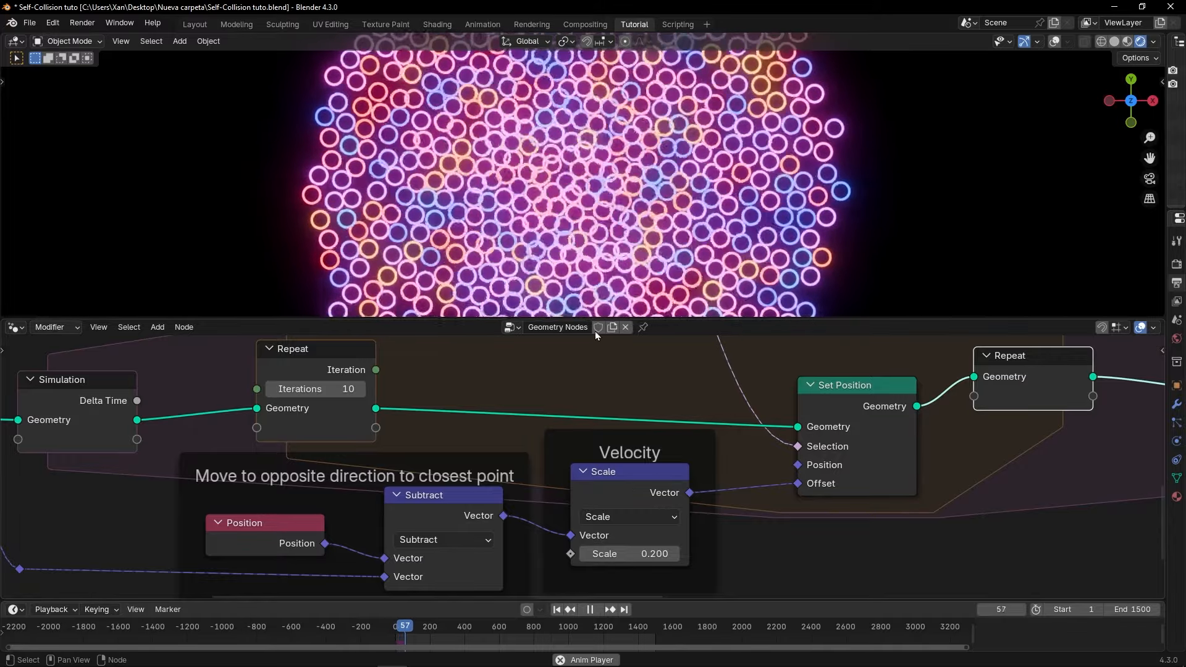
pyautogui.press('space')
# Step: Set the Repeat zone's iterations to 5, then replay the simulation from frame 1 and stop it
pyautogui.scroll(-4, 538, 383)
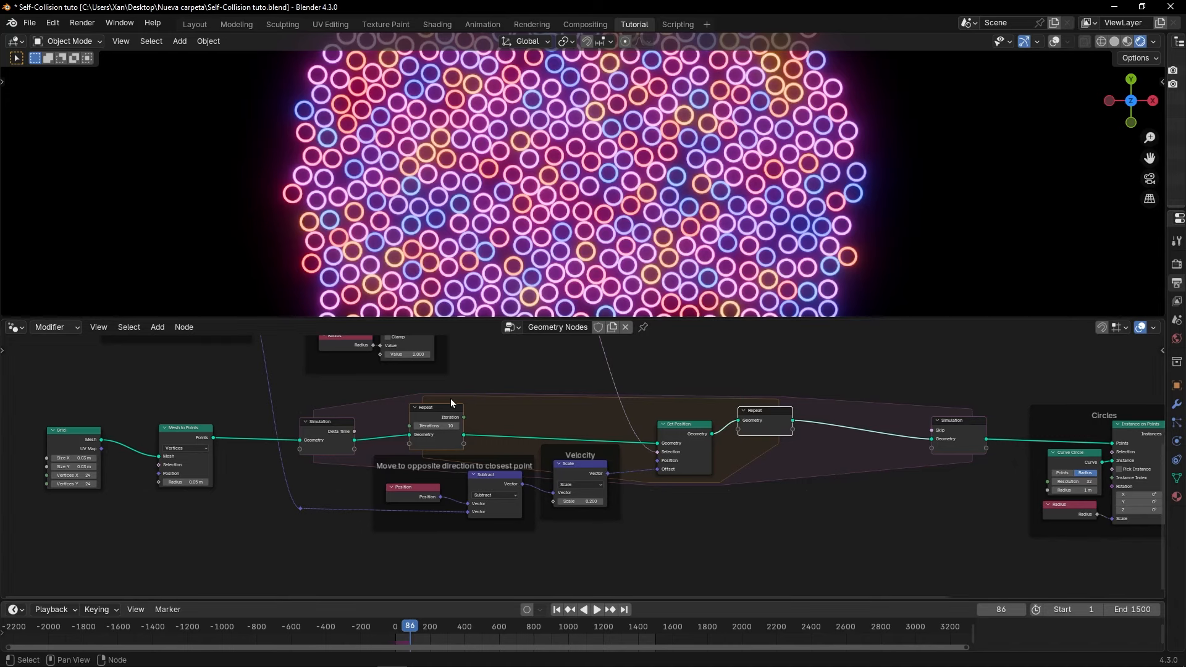
pyautogui.scroll(3, 436, 411)
pyautogui.click(386, 430)
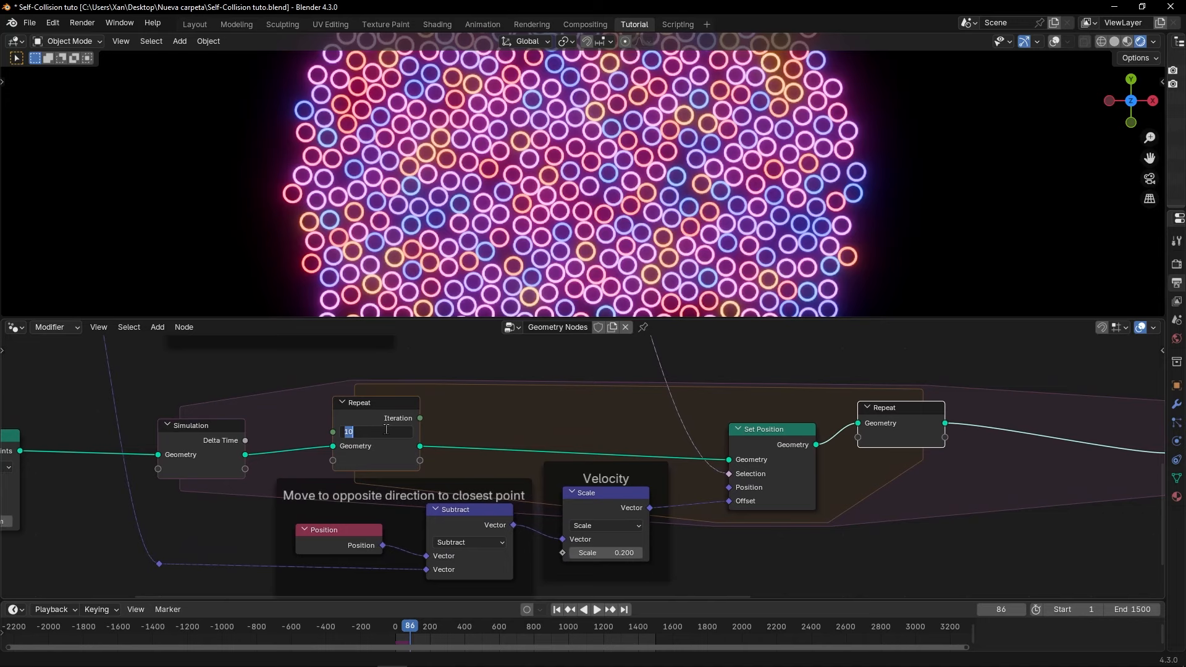
pyautogui.press('Return')
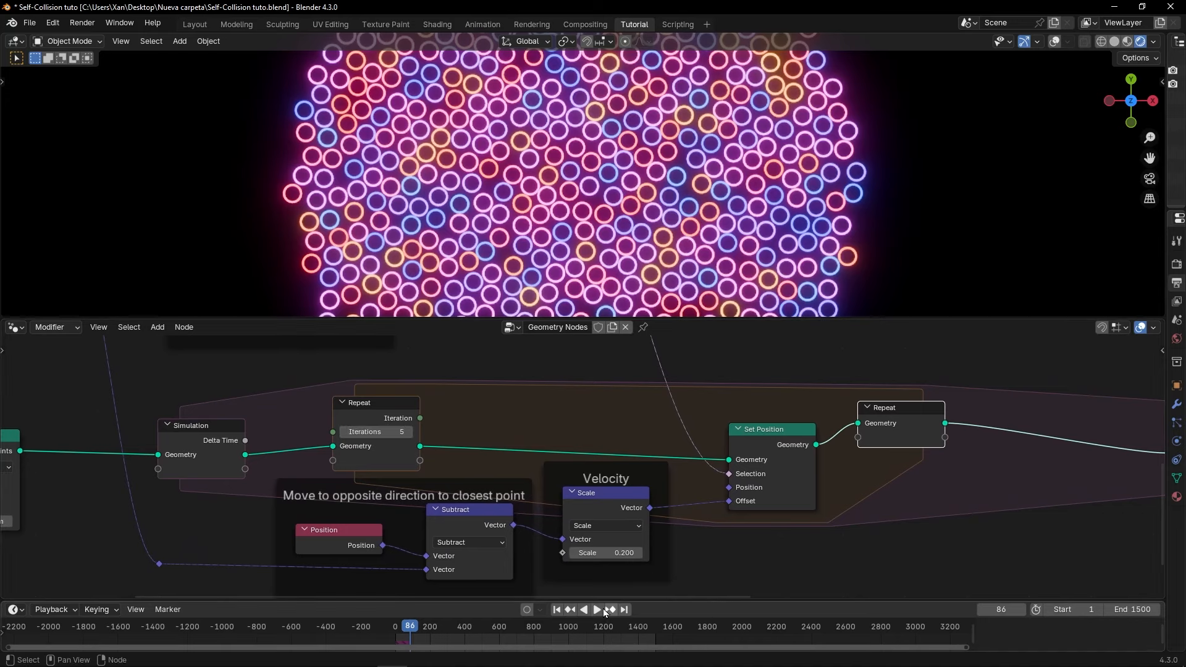
pyautogui.click(558, 610)
pyautogui.press('space')
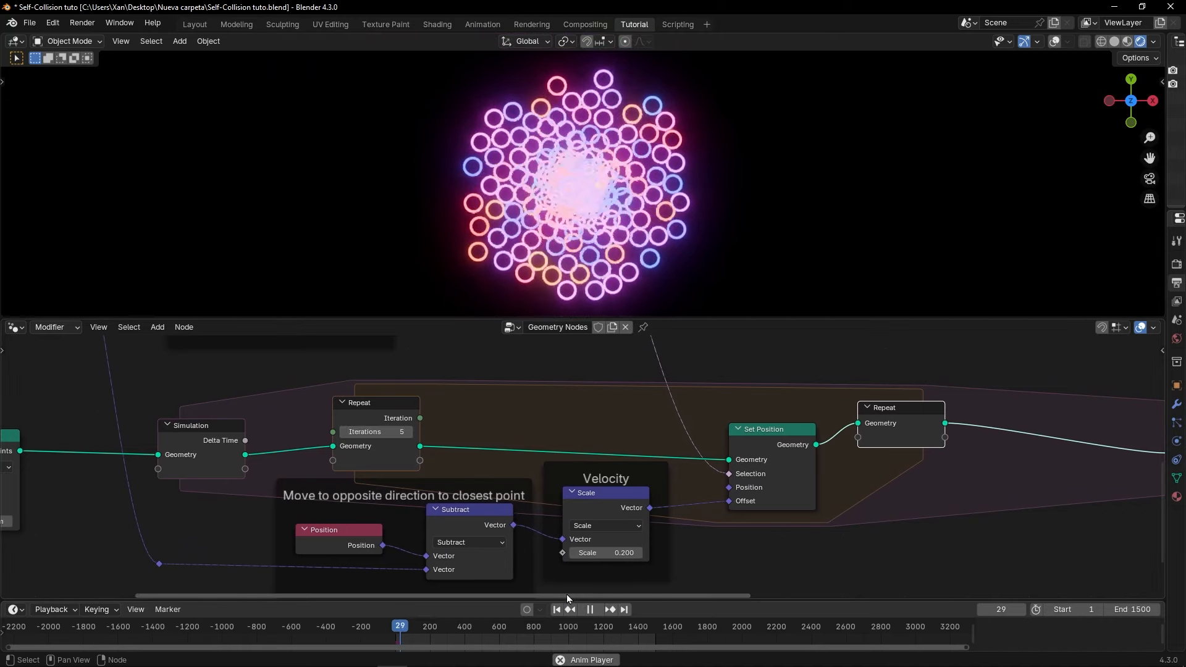
pyautogui.press('space')
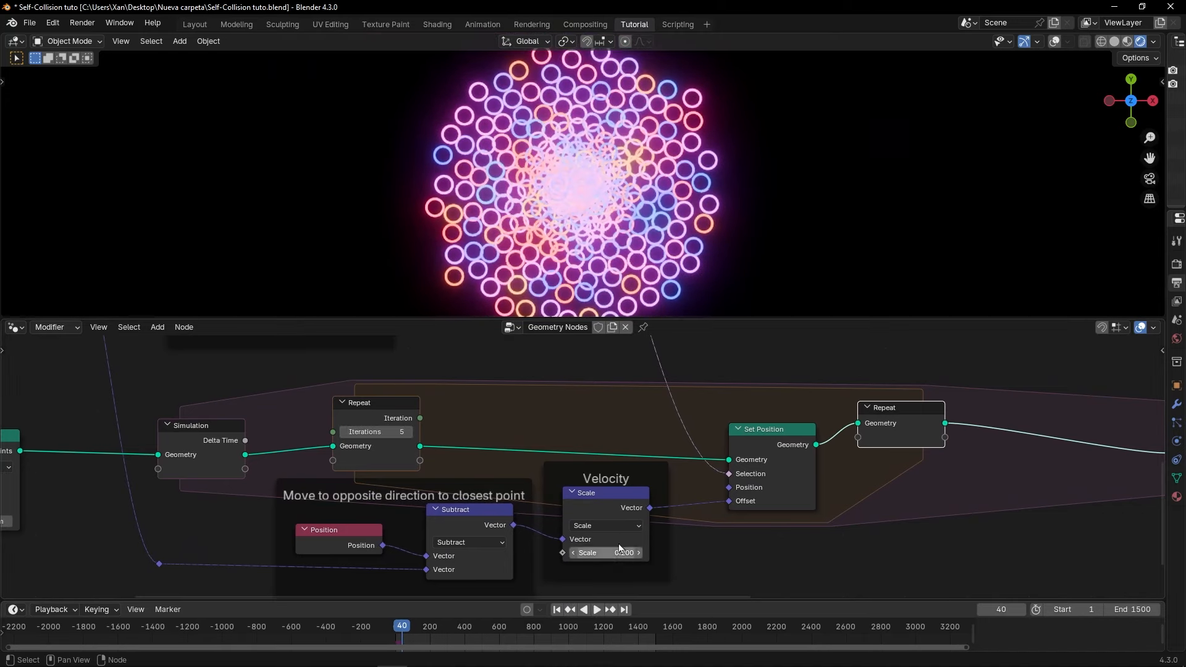
# Step: Relabel the frame around the Scale node from "Velocity" to "How far is moving every step"
pyautogui.click(618, 468)
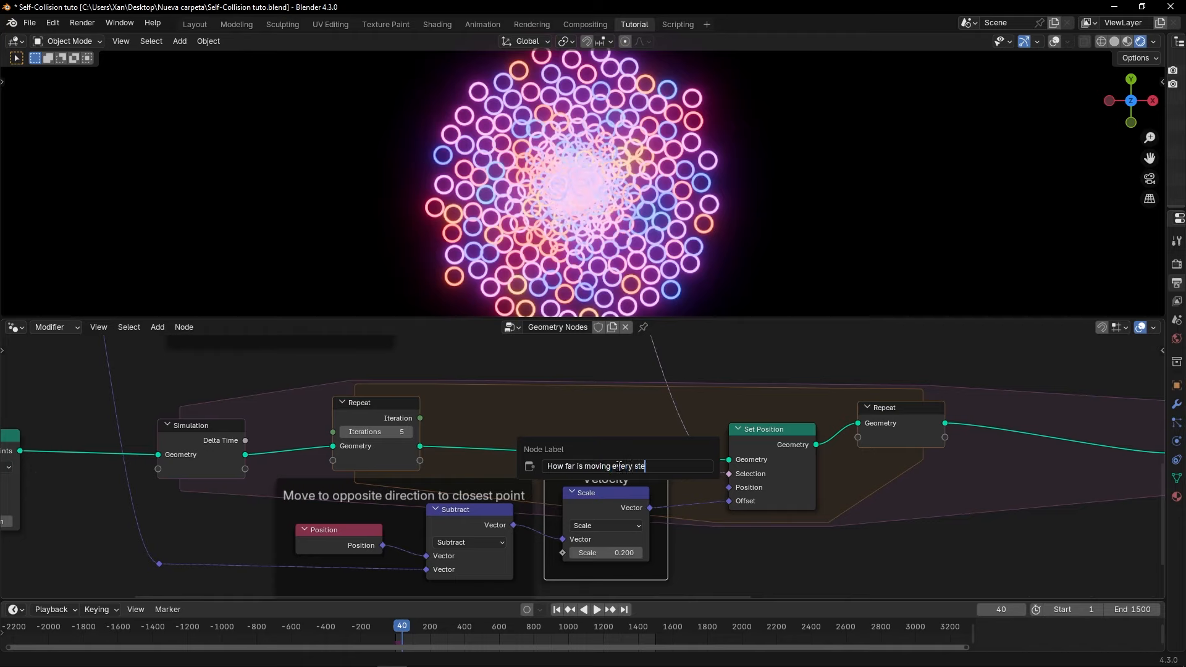
pyautogui.write('p')
pyautogui.press('Return')
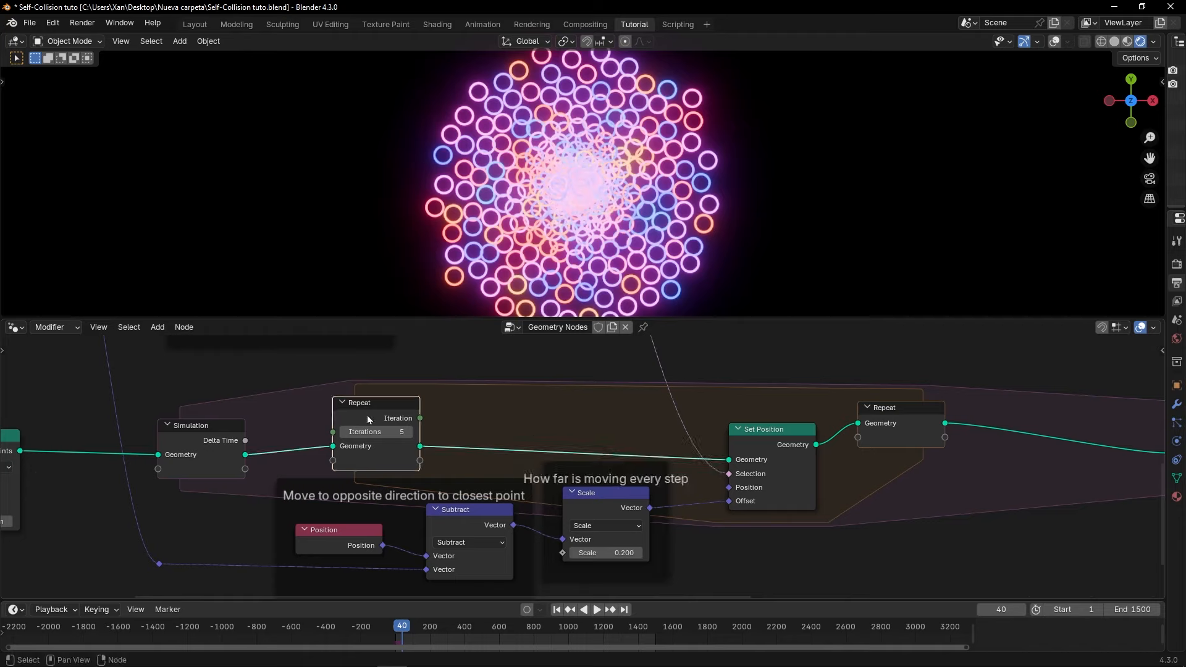
# Step: Put the Repeat input node in its own frame and label that frame "Velocity"
pyautogui.hotkey('ctrl', 'j')
pyautogui.press('F2')
pyautogui.write('Velocity')
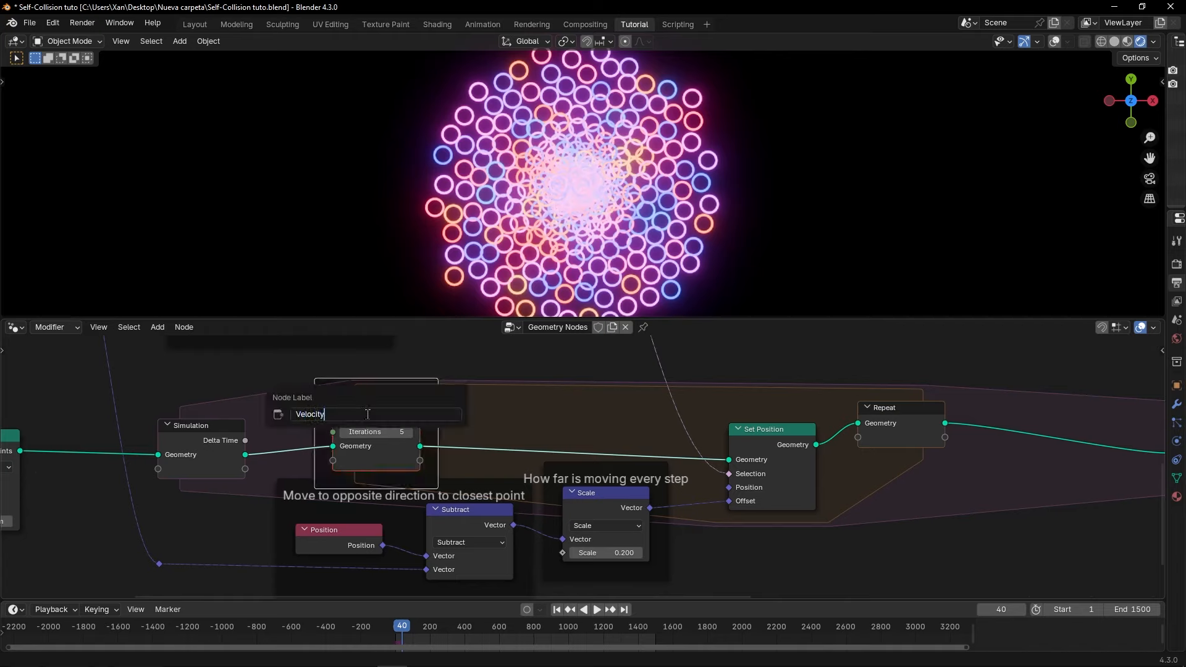
pyautogui.press('Return')
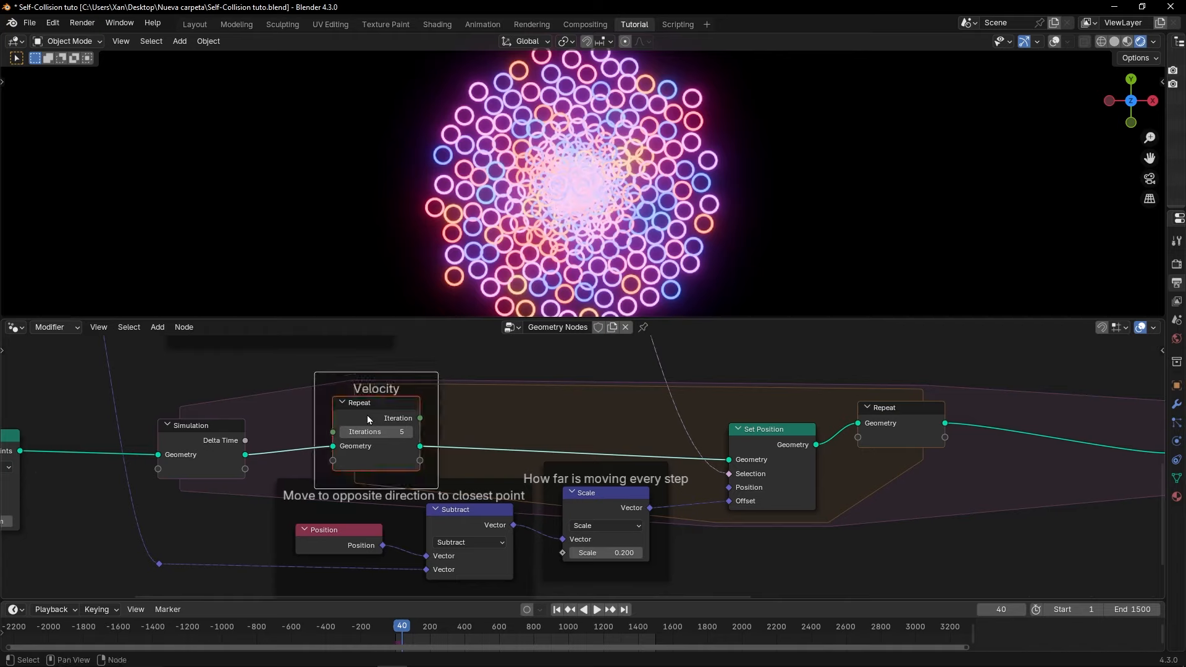
# Step: Replay the simulation from frame 1 with 5 iterations per frame and stop it
pyautogui.click(557, 609)
pyautogui.press('space')
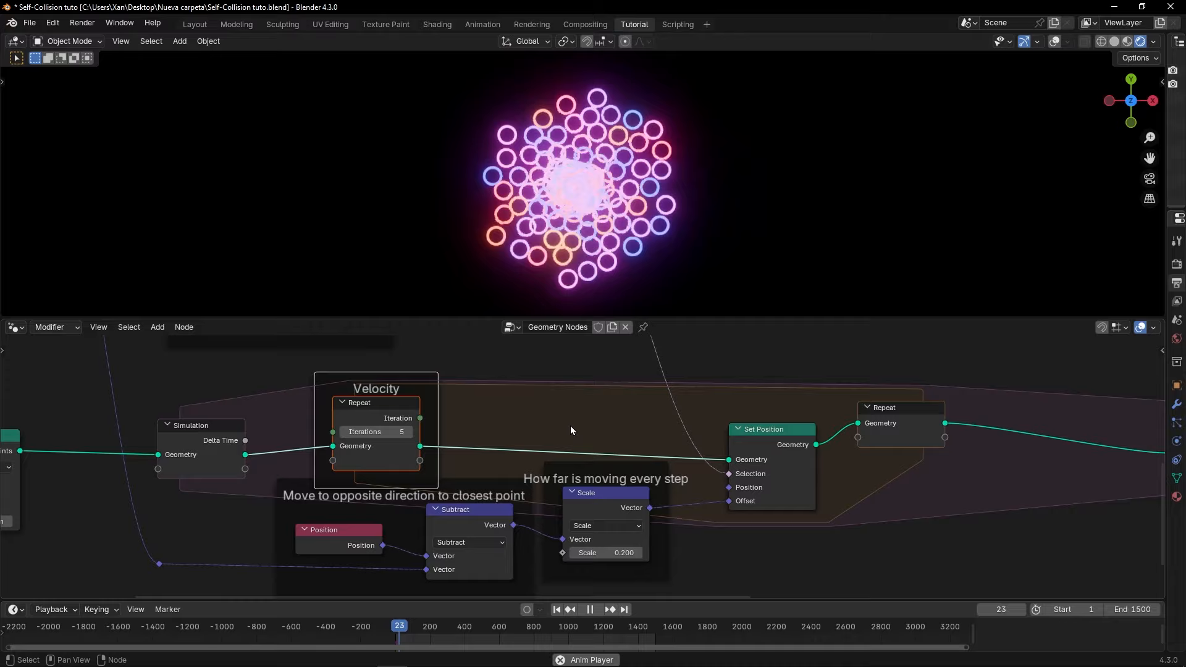
pyautogui.press('space')
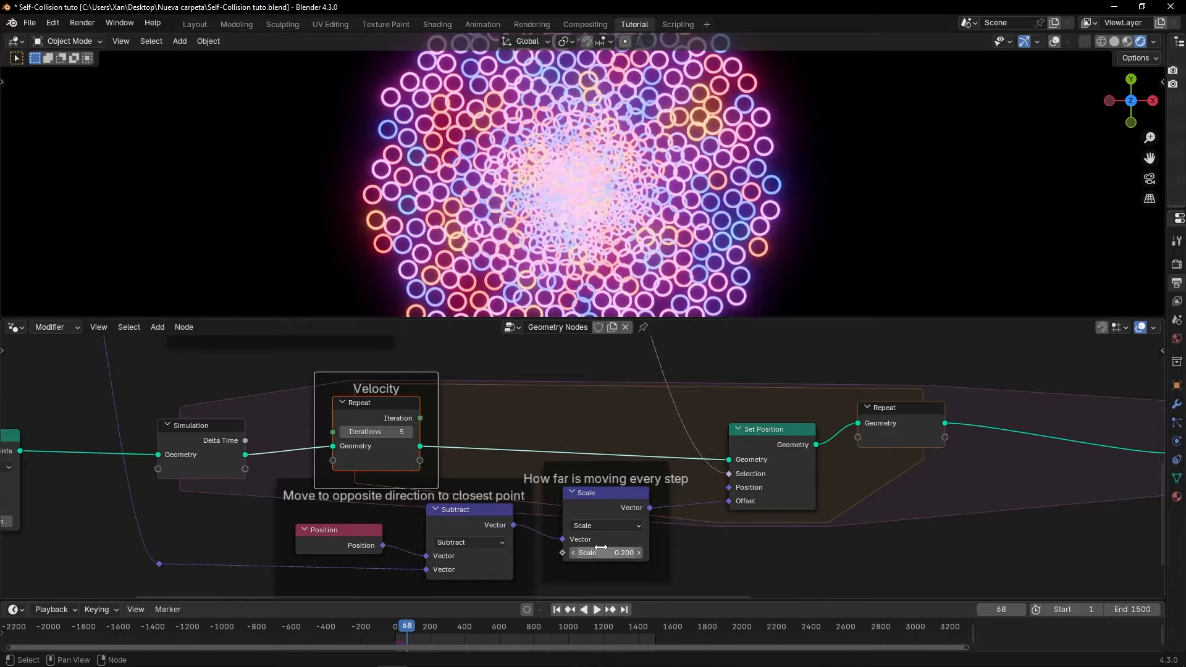
# Step: Raise the Scale node's factor to 0.610 and replay the simulation from frame 1
pyautogui.moveTo(605, 553); pyautogui.dragTo(631, 553)
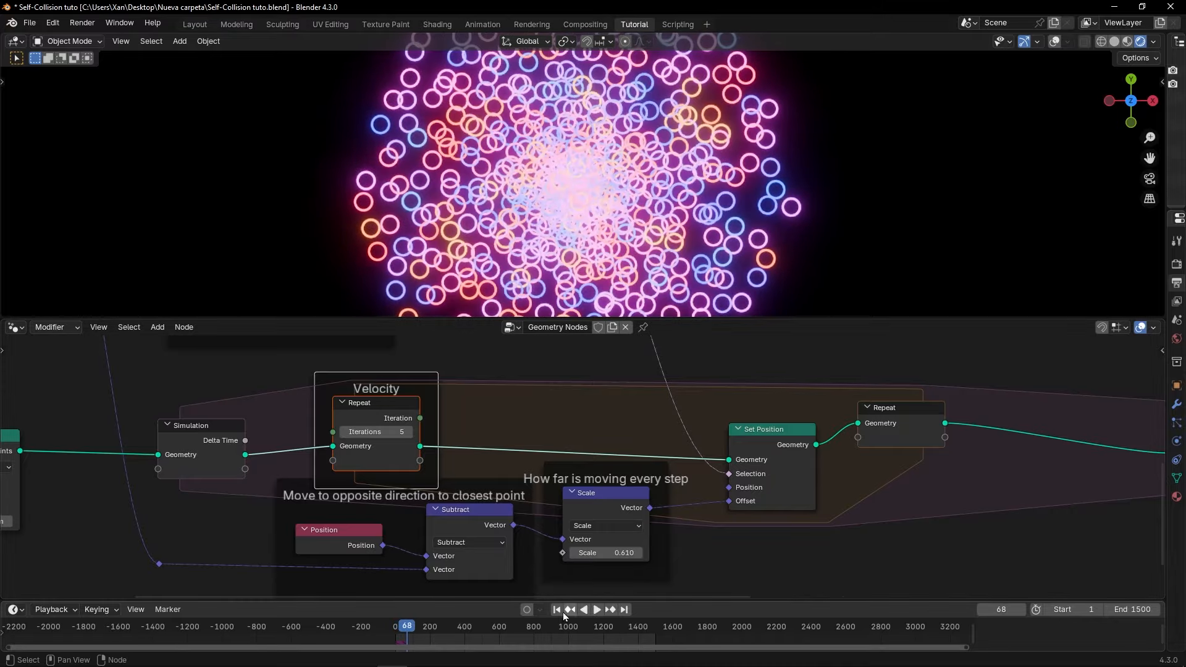
pyautogui.click(558, 611)
pyautogui.press('space')
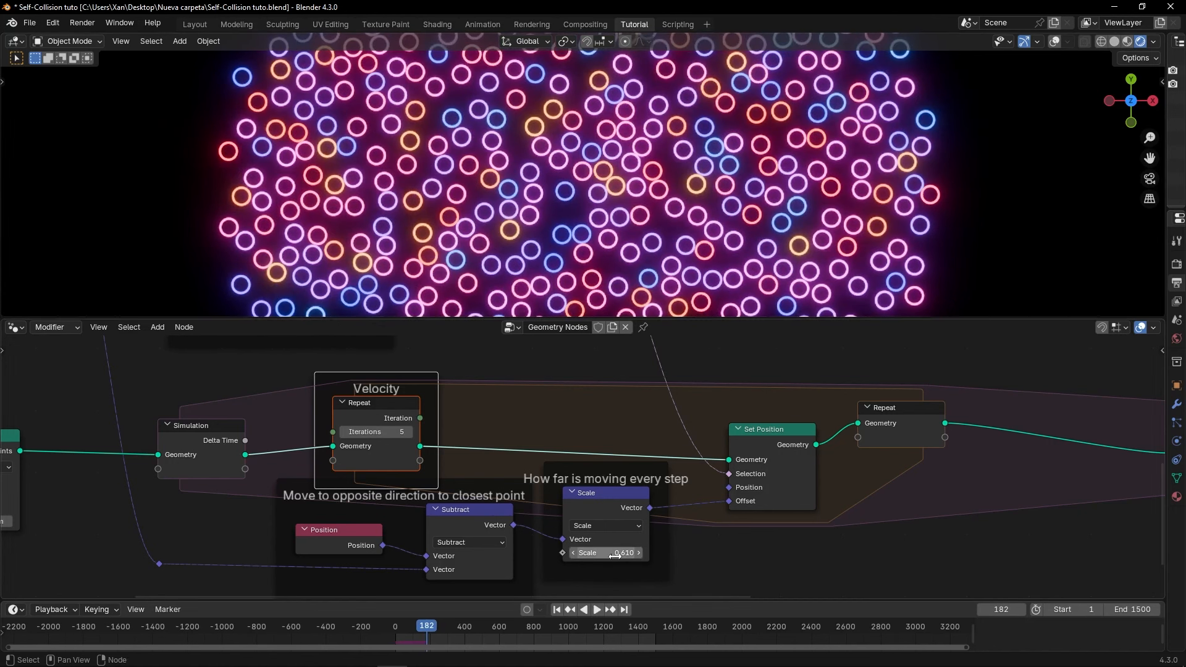
# Step: Set the Scale node's factor to 0.1 and return the timeline to frame 1
pyautogui.write('0.1')
pyautogui.press('Return')
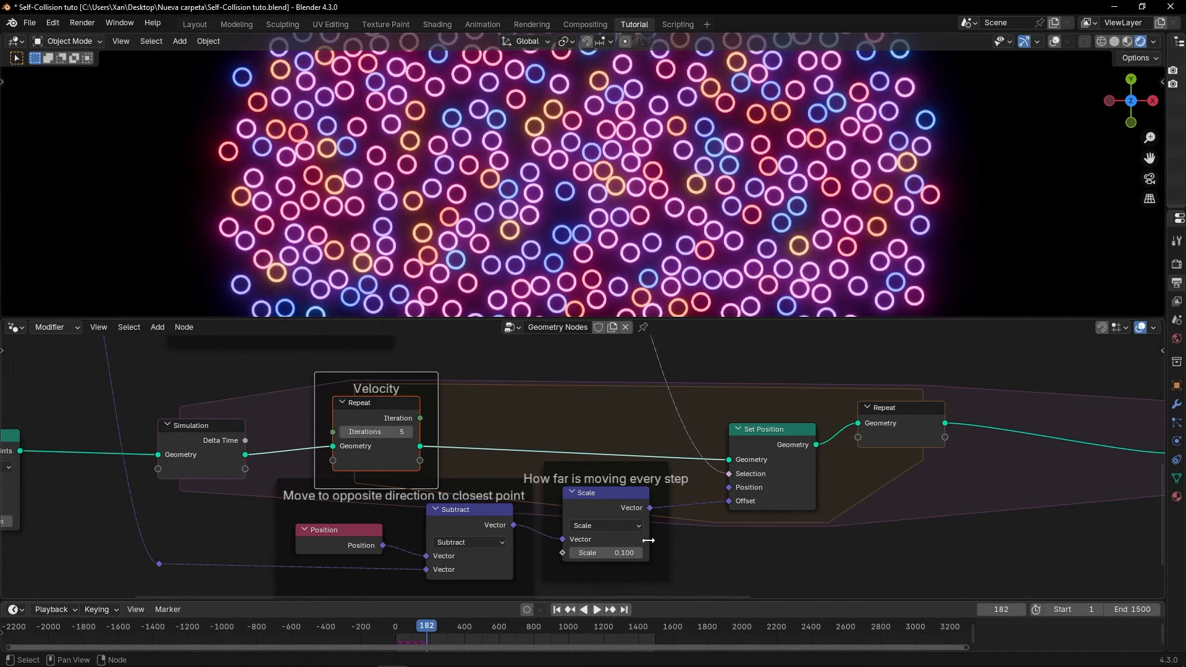
pyautogui.hotkey('shift', 'Left')
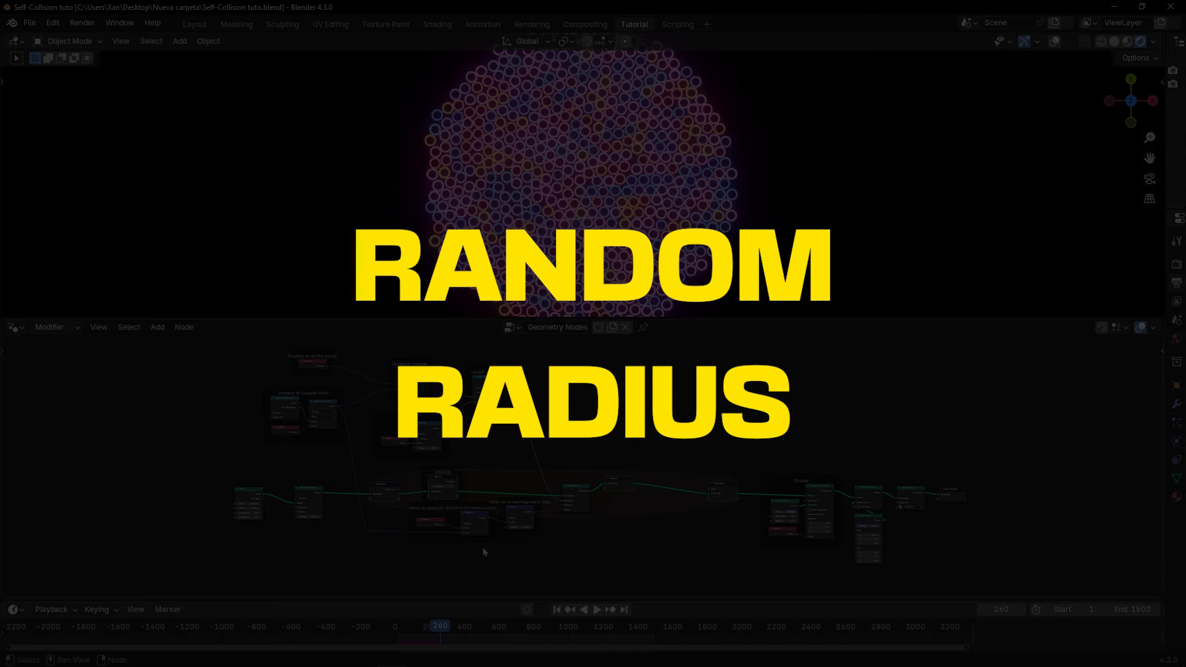
# Step: Add a Random Value node feeding the Radius input of the Mesh to Points node
pyautogui.scroll(12, 455, 548)
pyautogui.moveTo(397, 525); pyautogui.dragTo(566, 461, button='middle')
pyautogui.scroll(3, 567, 461)
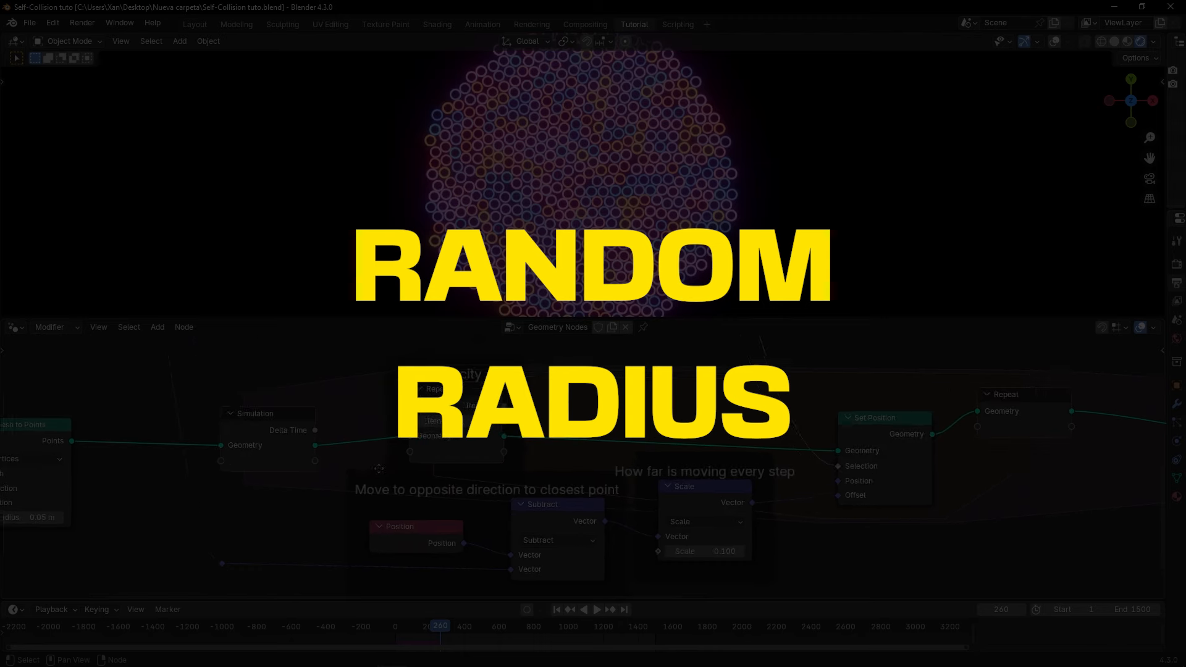
pyautogui.moveTo(379, 469); pyautogui.dragTo(705, 447, button='middle')
pyautogui.scroll(2, 460, 521)
pyautogui.moveTo(461, 521); pyautogui.dragTo(576, 491, button='middle')
pyautogui.moveTo(482, 473); pyautogui.dragTo(426, 501)
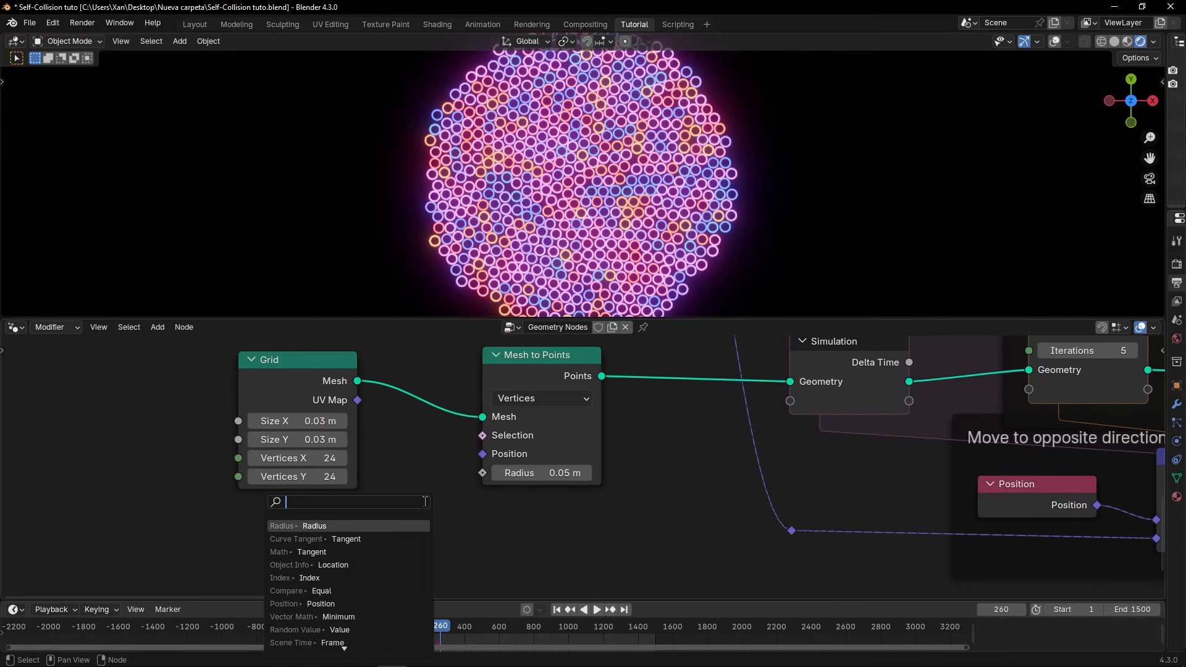
pyautogui.write('random')
pyautogui.press('Return')
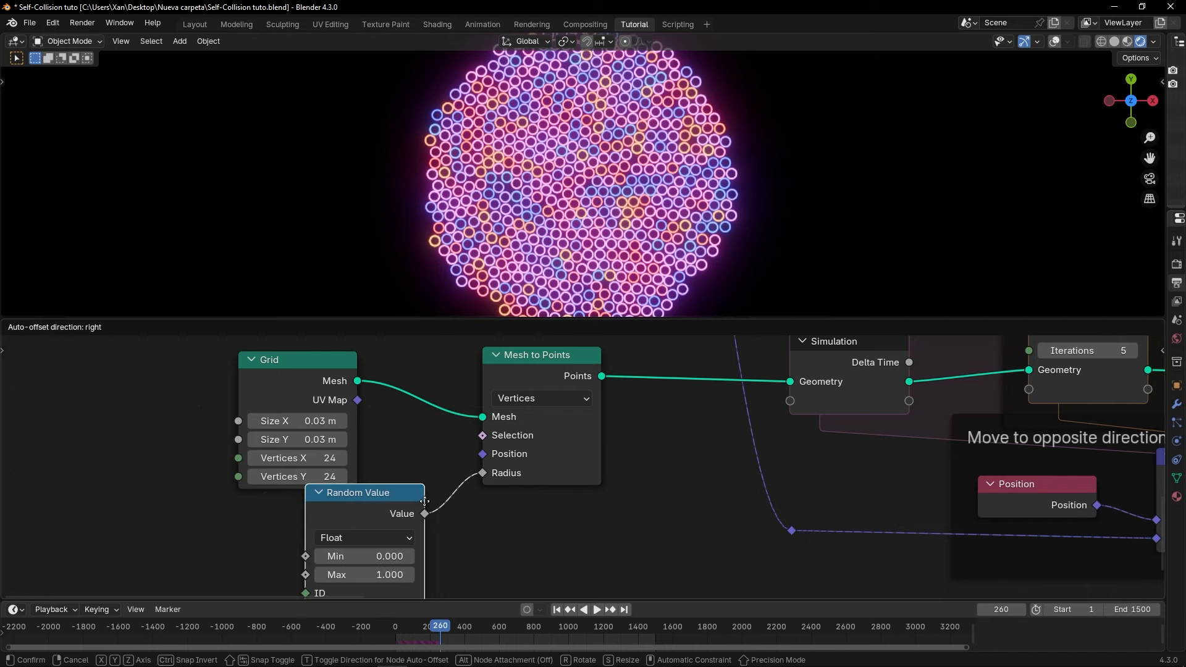
pyautogui.click(425, 502)
# Step: Return the timeline to frame 1 and set the Random Value node's Min to 0.260 and Max to 0.470
pyautogui.scroll(1, 556, 504)
pyautogui.moveTo(556, 503); pyautogui.dragTo(598, 462, button='middle')
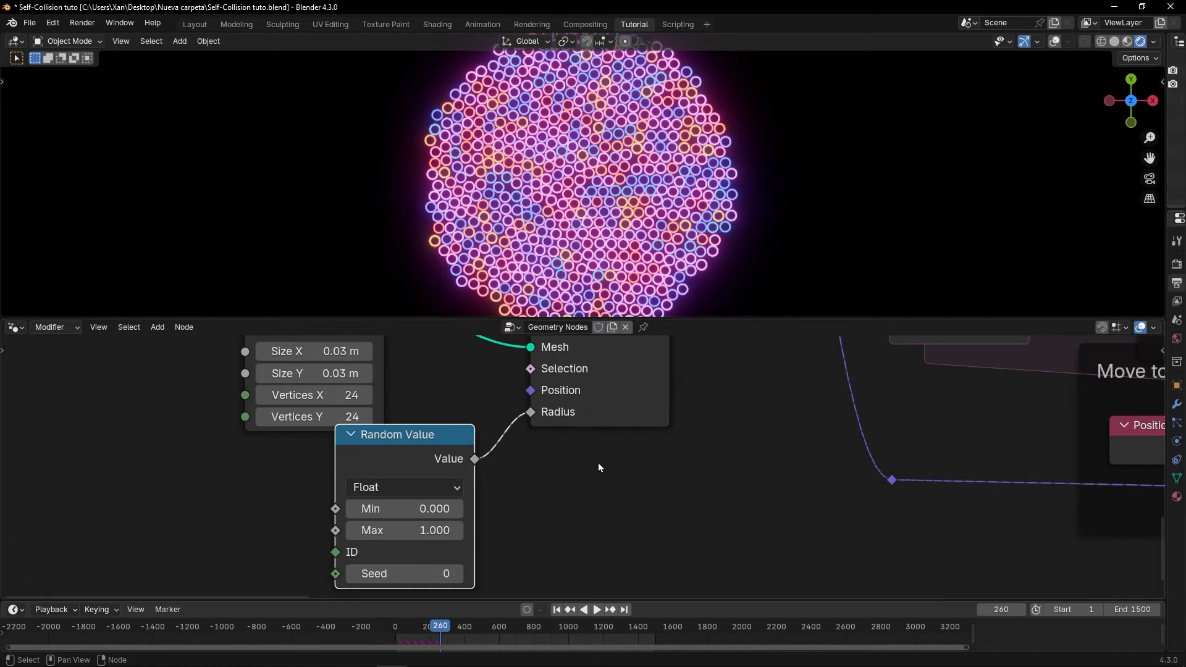
pyautogui.click(555, 610)
pyautogui.moveTo(479, 522); pyautogui.dragTo(543, 484, button='middle')
pyautogui.scroll(2, 543, 485)
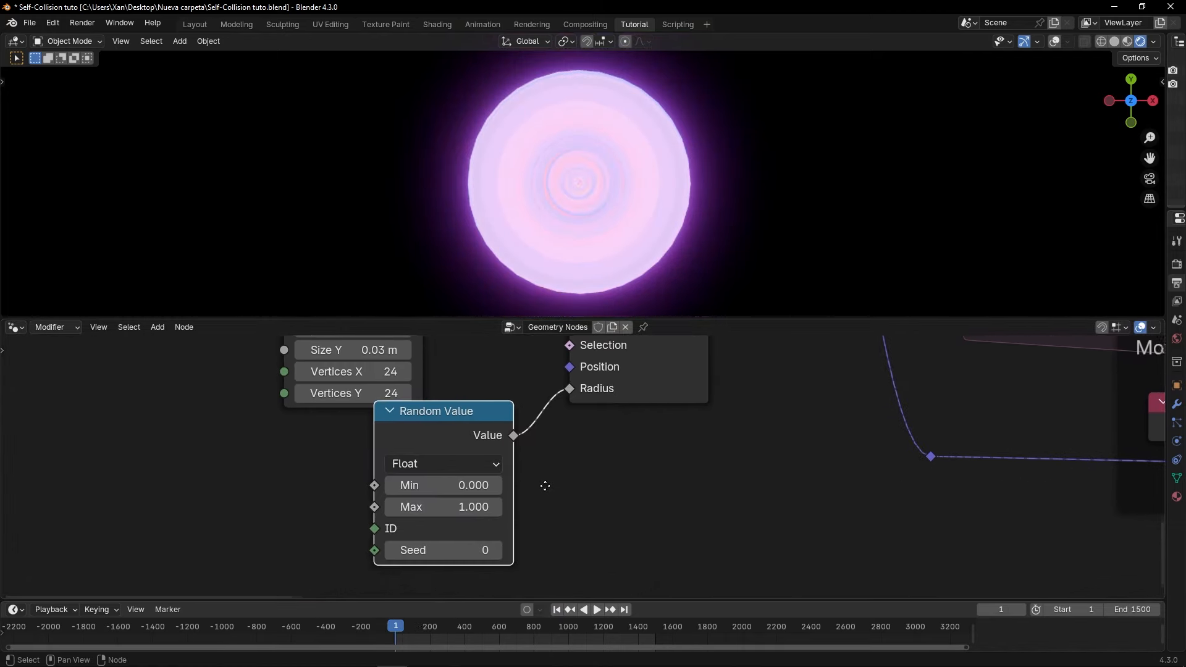
pyautogui.moveTo(464, 508); pyautogui.dragTo(445, 482)
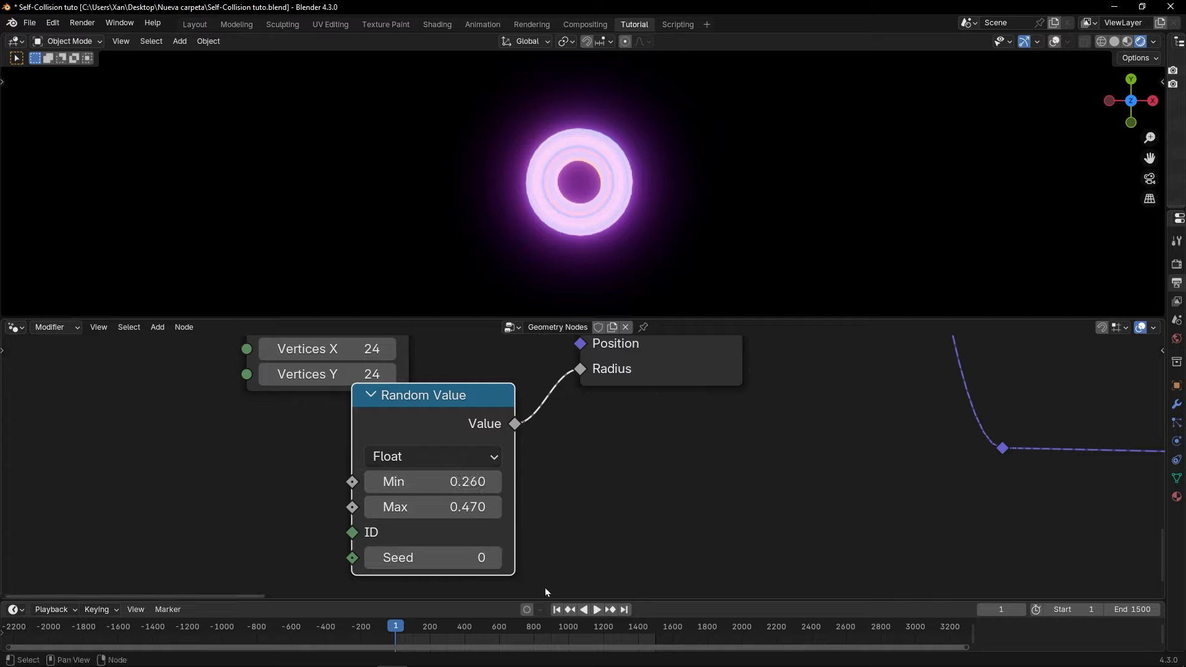
# Step: Play the simulation with the random radii and watch it in a maximized viewport
pyautogui.scroll(-6, 558, 242)
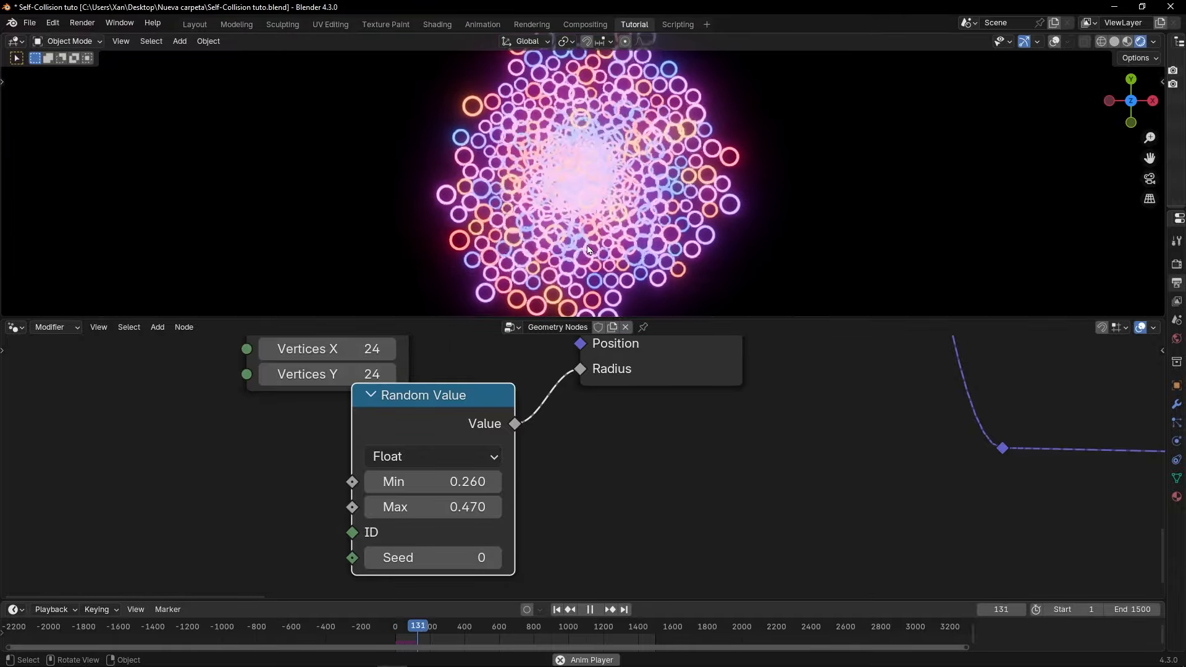
pyautogui.hotkey('ctrl', 'space')
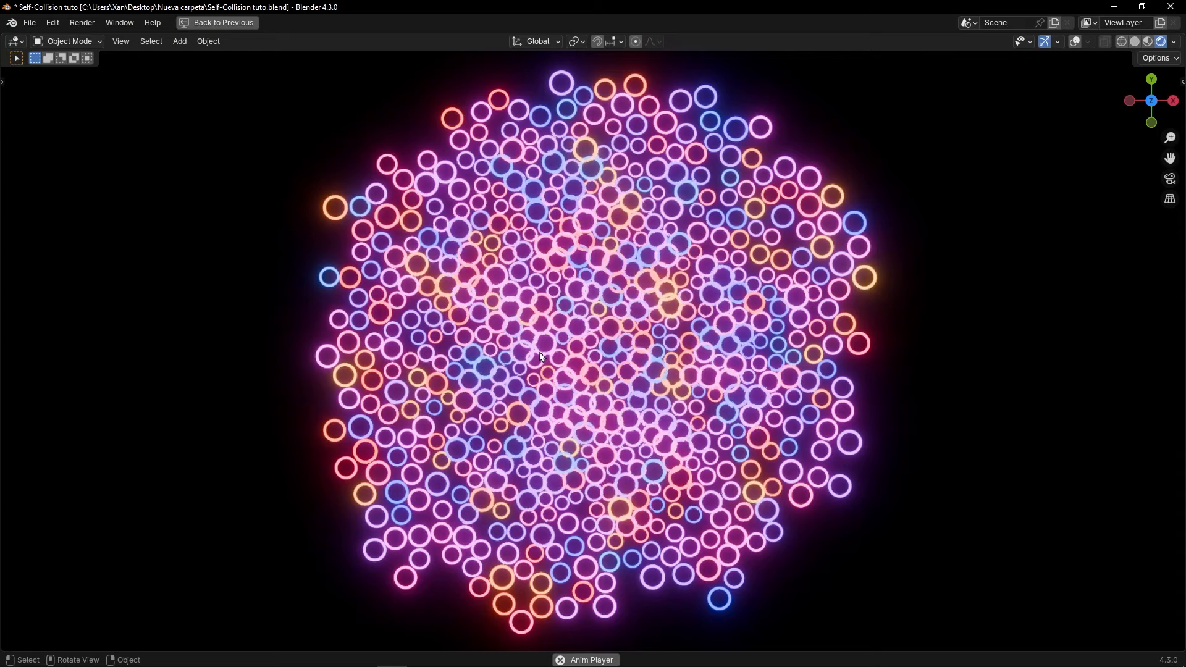
pyautogui.hotkey('ctrl', 'space')
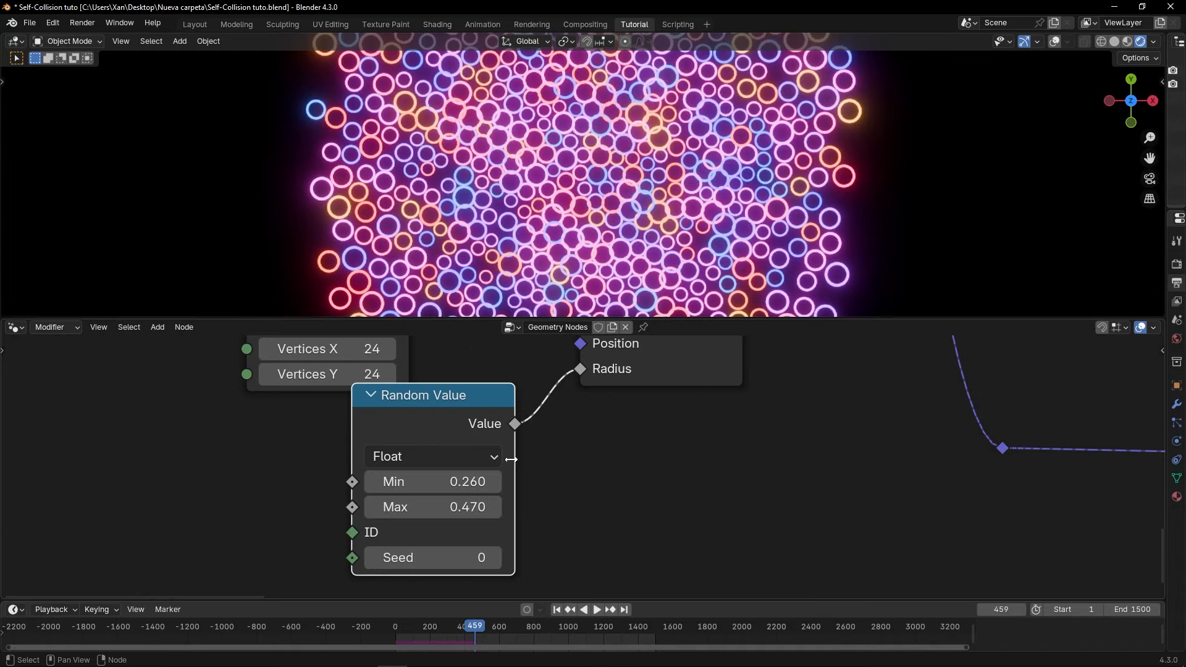
# Step: Remove the Random Value node and replay the simulation from frame 1 with a uniform point radius
pyautogui.hotkey('ctrl', 'x')
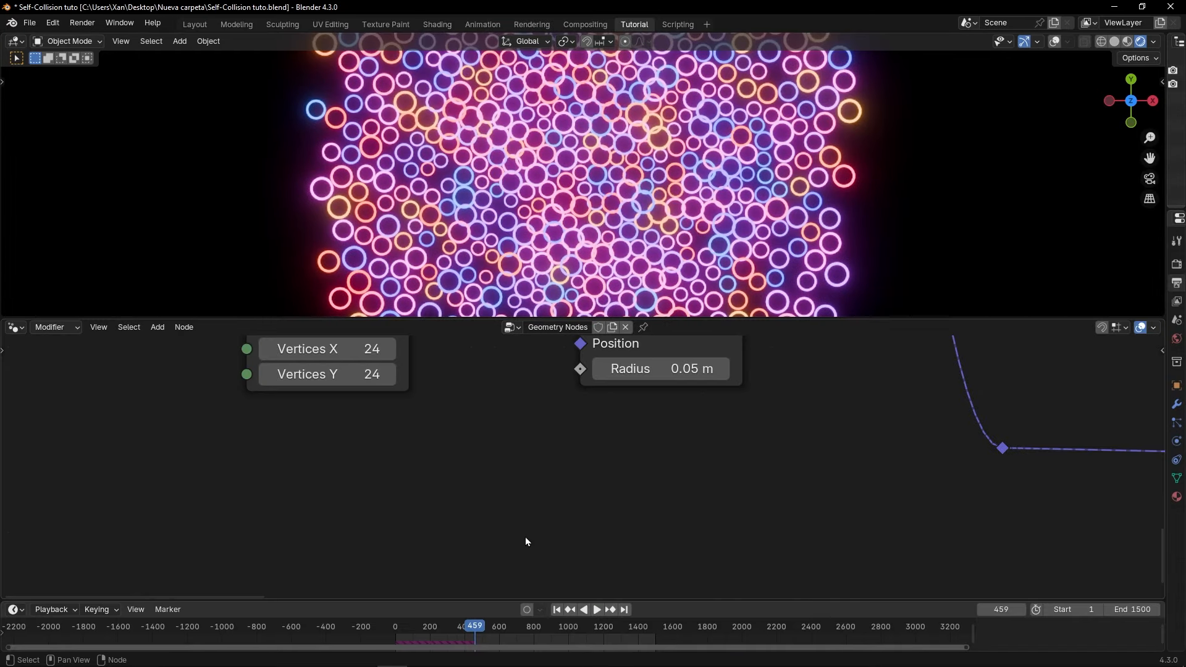
pyautogui.click(555, 610)
pyautogui.press('space')
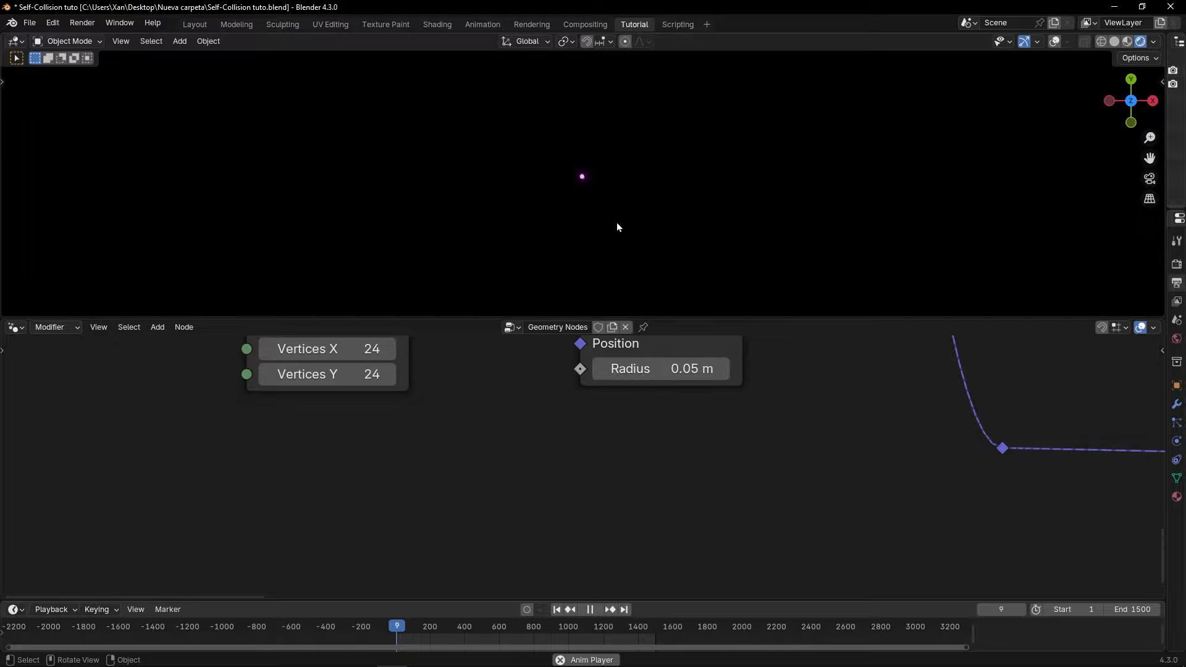
pyautogui.hotkey('ctrl', 'space')
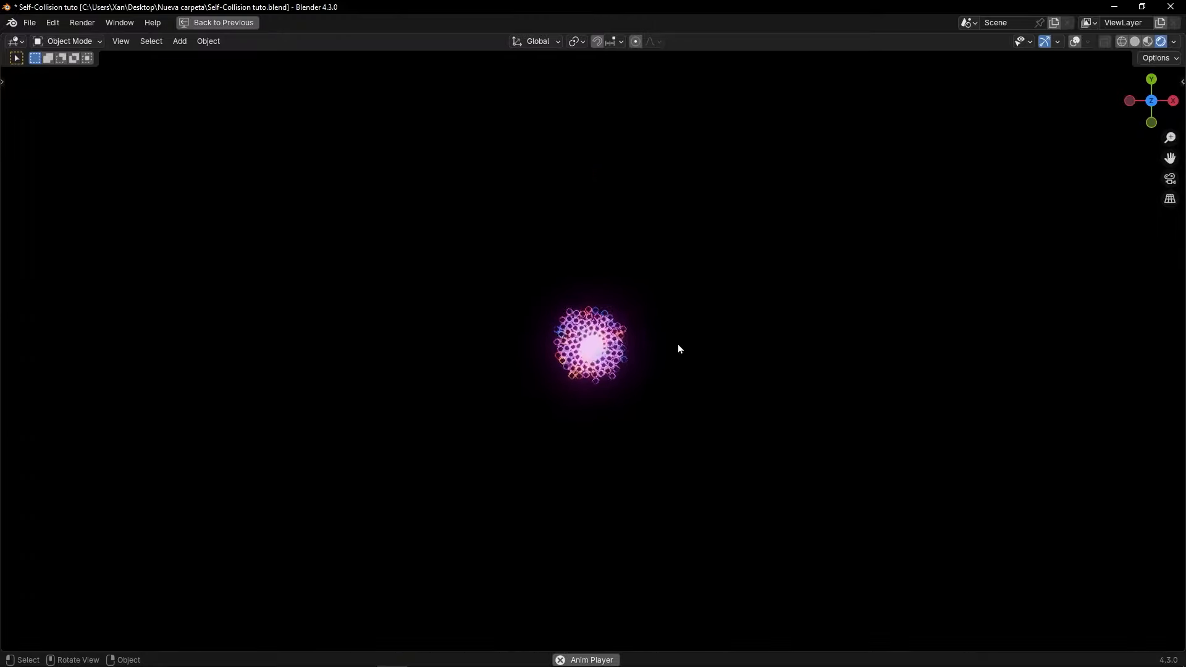
pyautogui.hotkey('ctrl', 'space')
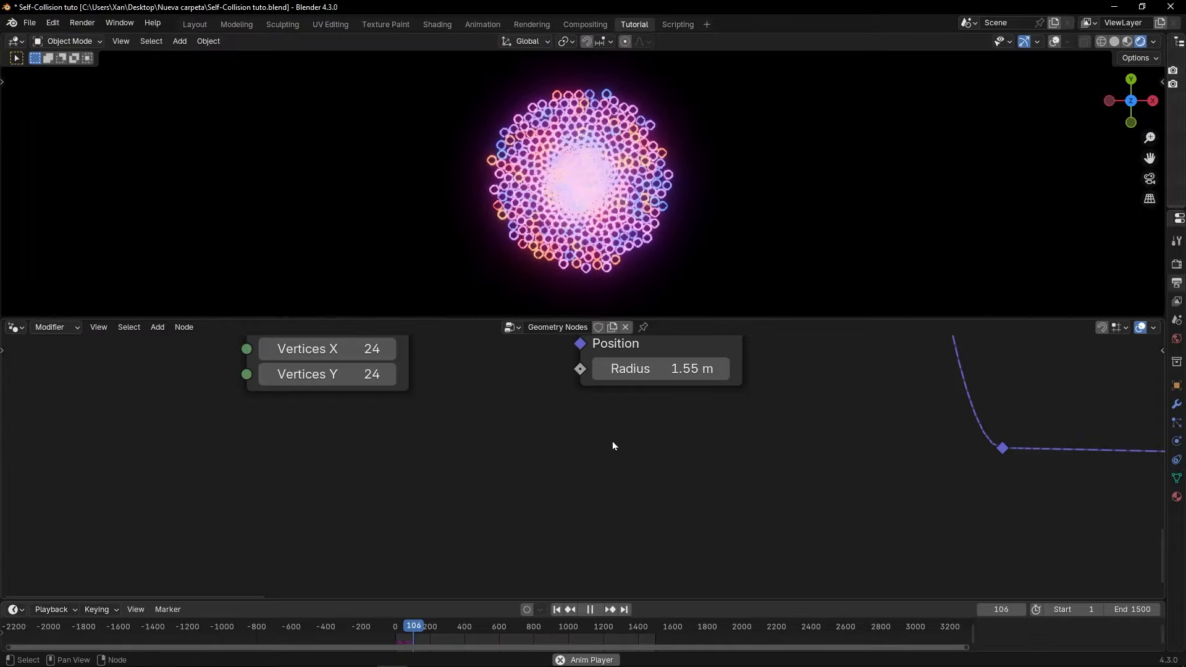
# Step: Set the Mesh to Points radius to 0.19 m and replay the simulation from frame 1
pyautogui.press('space')
pyautogui.click(556, 610)
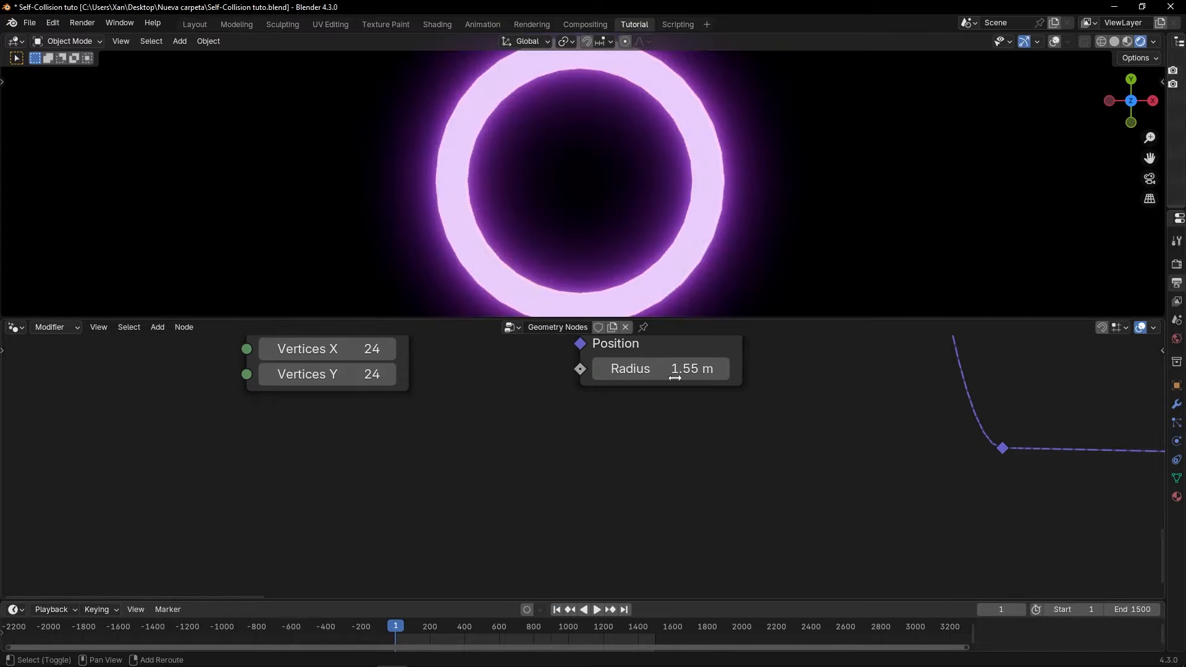
pyautogui.moveTo(675, 377); pyautogui.dragTo(649, 369)
pyautogui.press('space')
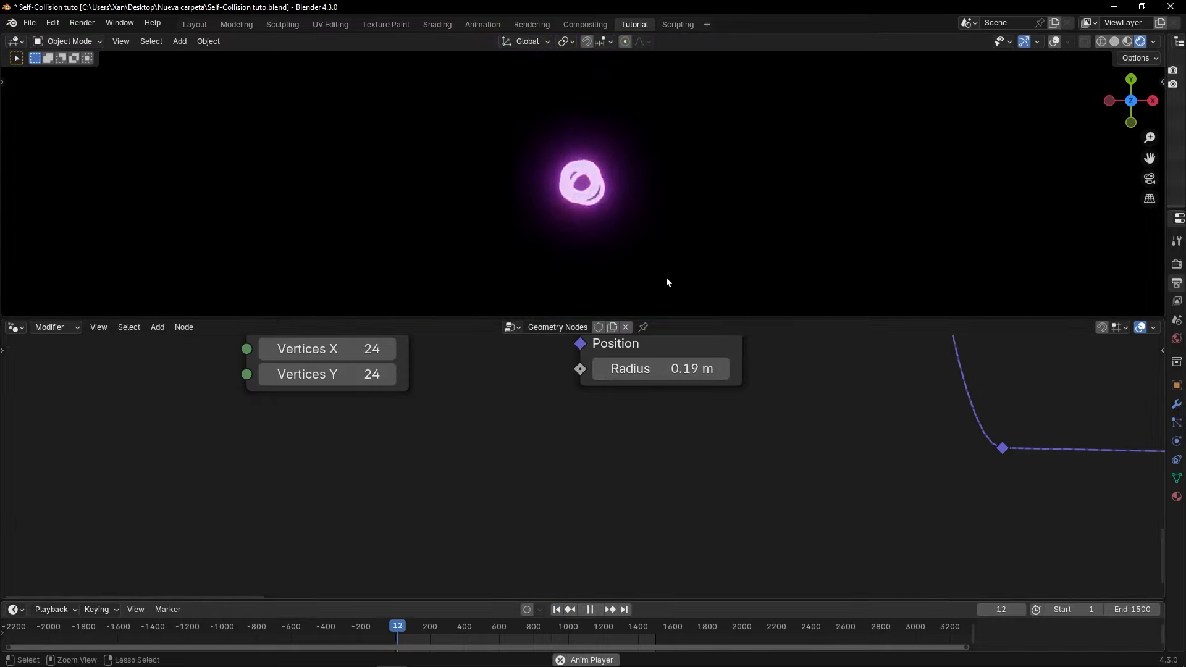
pyautogui.hotkey('ctrl', 'space')
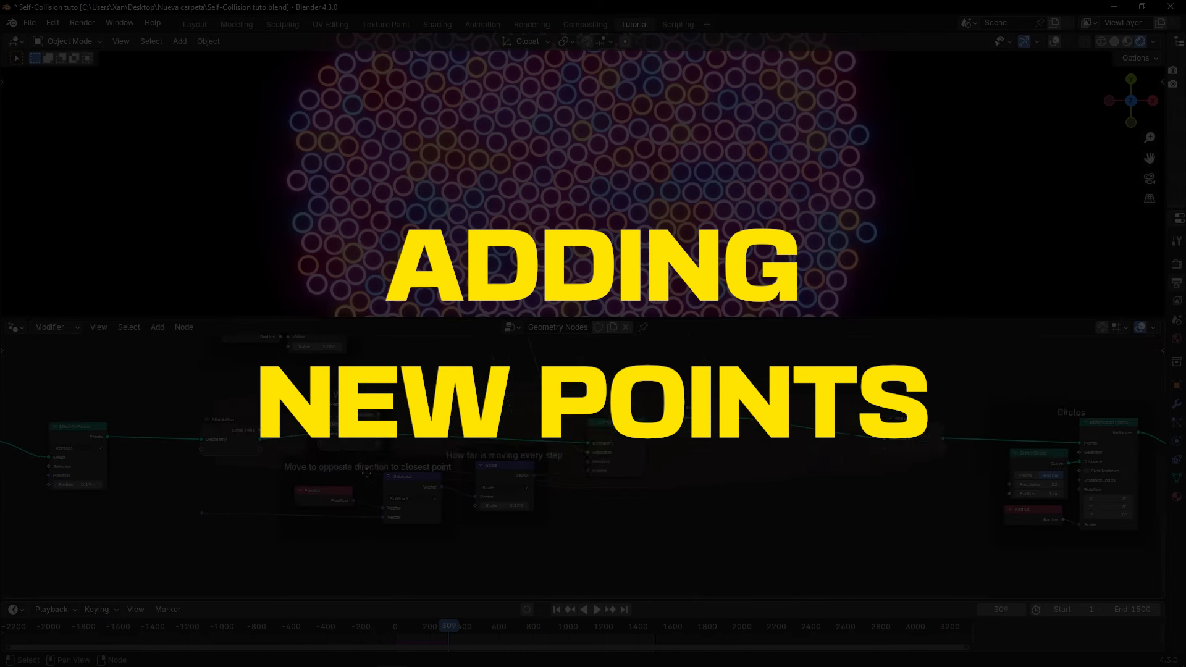
# Step: Replace the Curve Circle in the Circles frame with a UV Sphere node feeding the Instance input of Instance on Points
pyautogui.moveTo(367, 473); pyautogui.dragTo(272, 476, button='middle')
pyautogui.moveTo(955, 468); pyautogui.dragTo(577, 450, button='middle')
pyautogui.scroll(5, 574, 451)
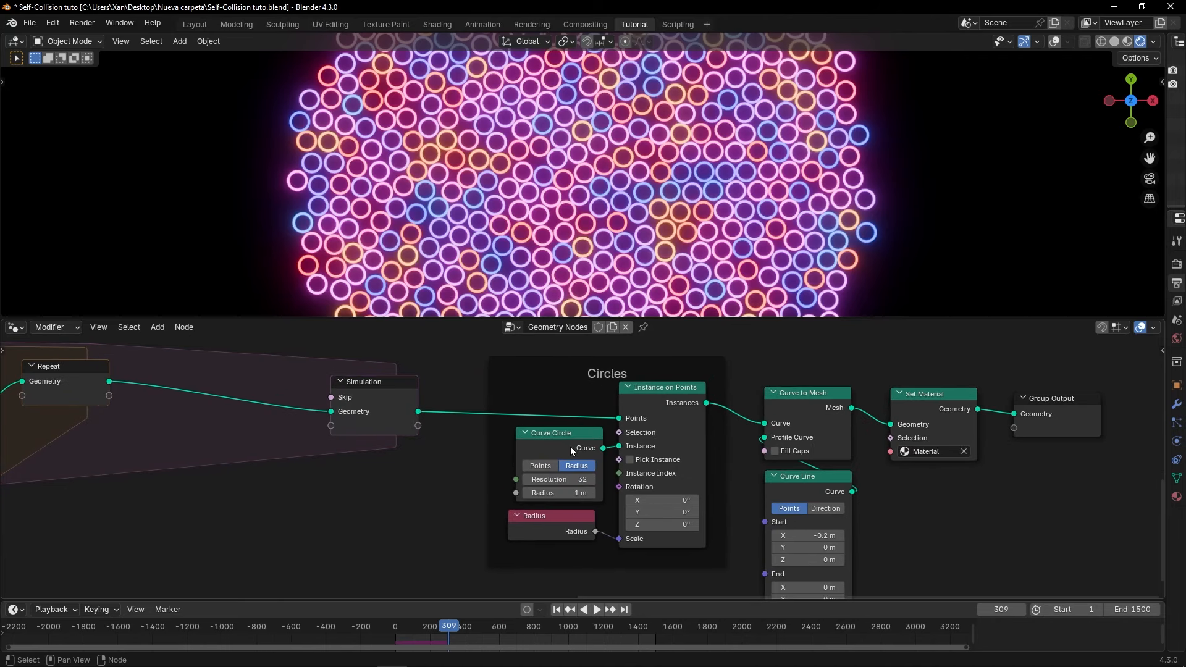
pyautogui.hotkey('ctrl', 'x')
pyautogui.moveTo(559, 448); pyautogui.dragTo(545, 443)
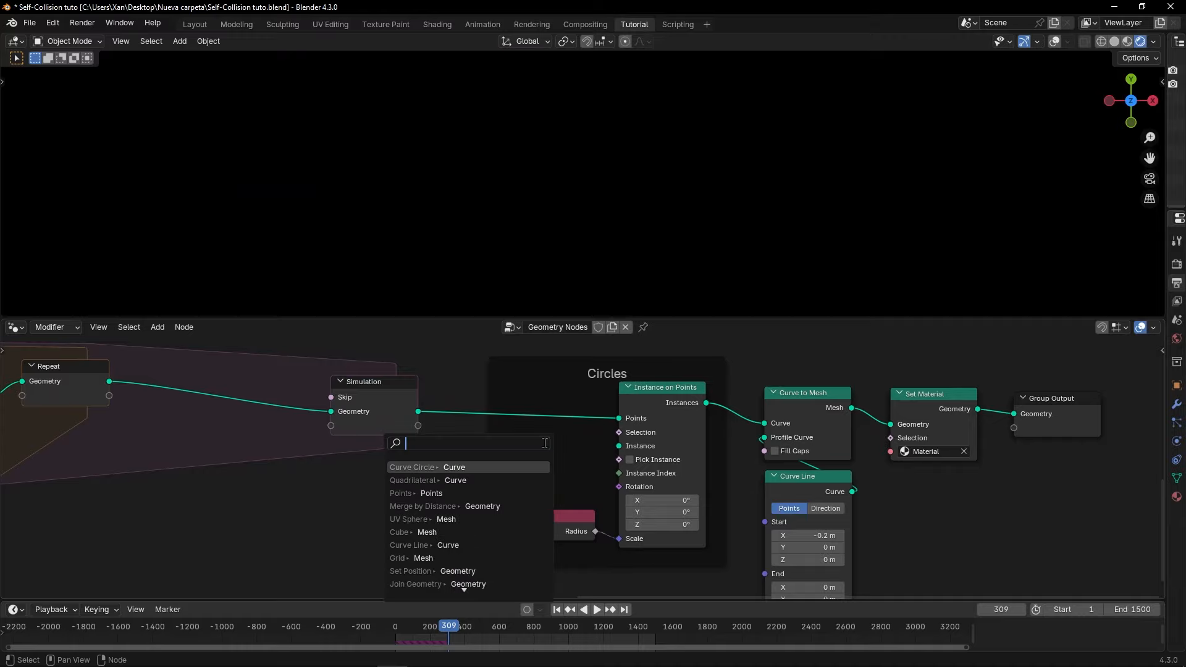
pyautogui.write('uv')
pyautogui.press('Return')
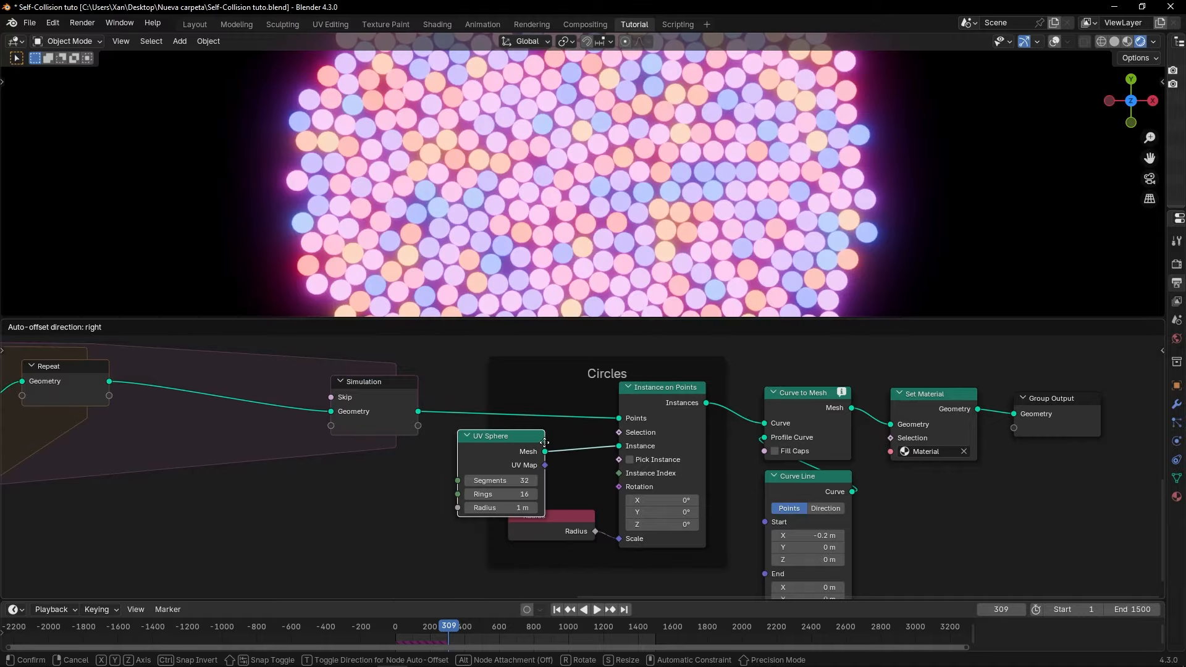
pyautogui.click(596, 436)
# Step: Replay the simulation from frame 1 with sphere instances and watch it from an oblique angle
pyautogui.moveTo(640, 210); pyautogui.dragTo(641, 141, button='middle')
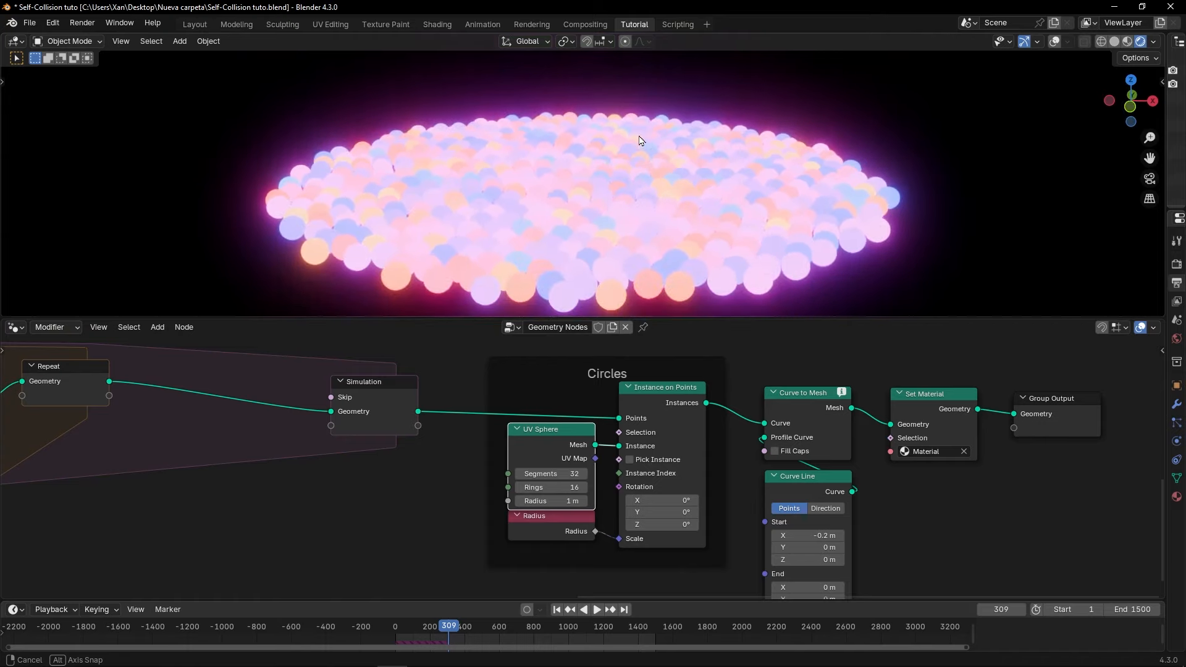
pyautogui.click(558, 610)
pyautogui.press('space')
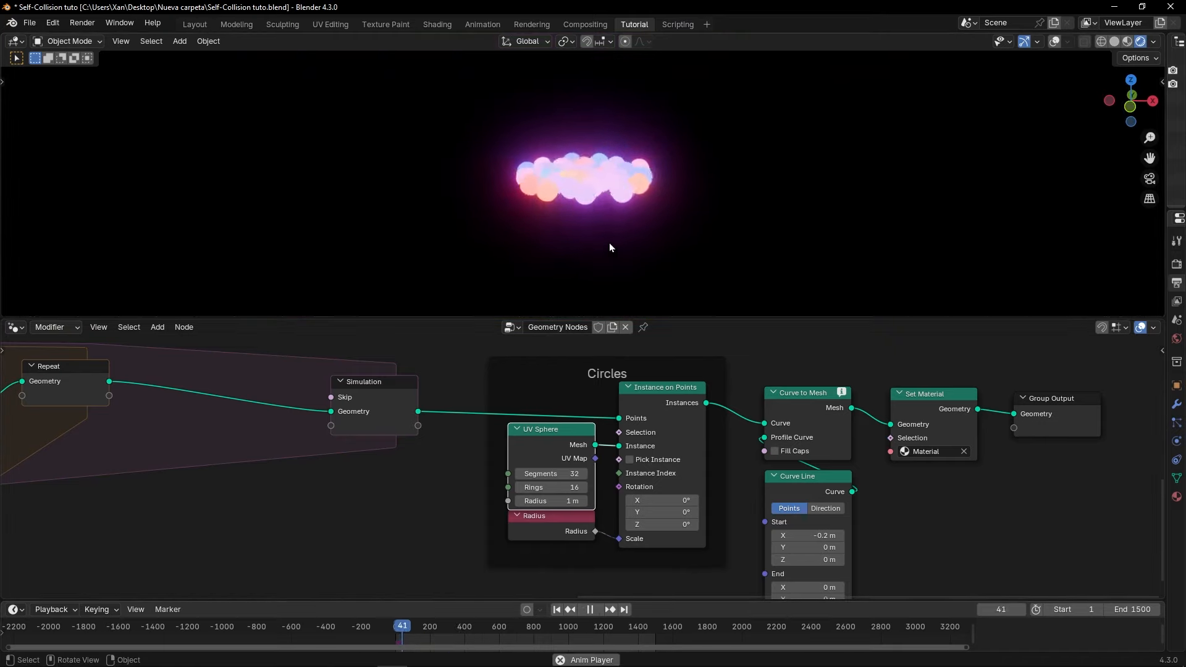
# Step: Move the Radius node slightly down within the Circles frame and collapse the UV Sphere node
pyautogui.moveTo(540, 521); pyautogui.dragTo(537, 529)
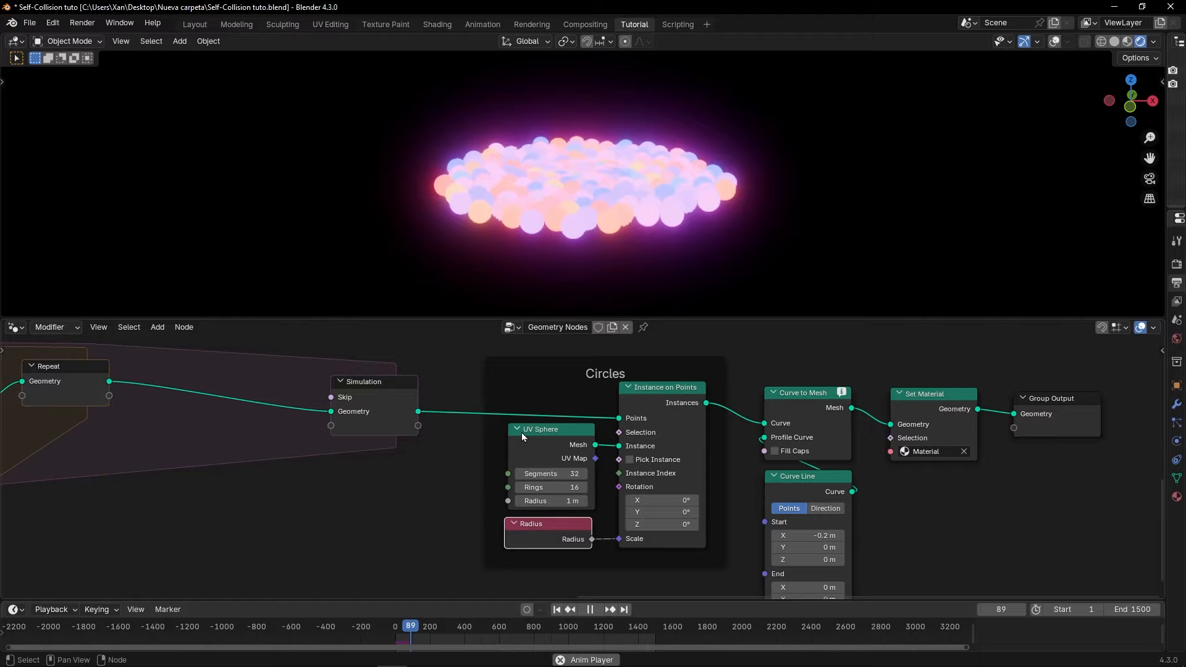
pyautogui.click(519, 430)
pyautogui.moveTo(586, 265); pyautogui.dragTo(614, 220, button='middle')
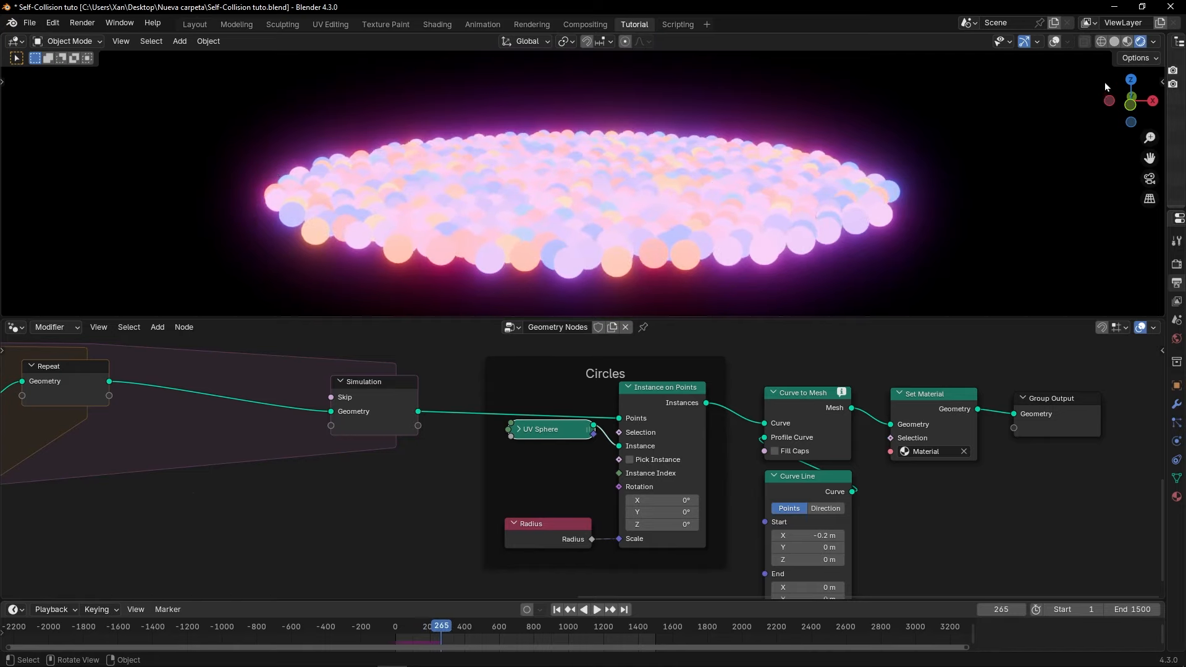
# Step: Disable the compositor in the viewport shading options
pyautogui.click(1154, 42)
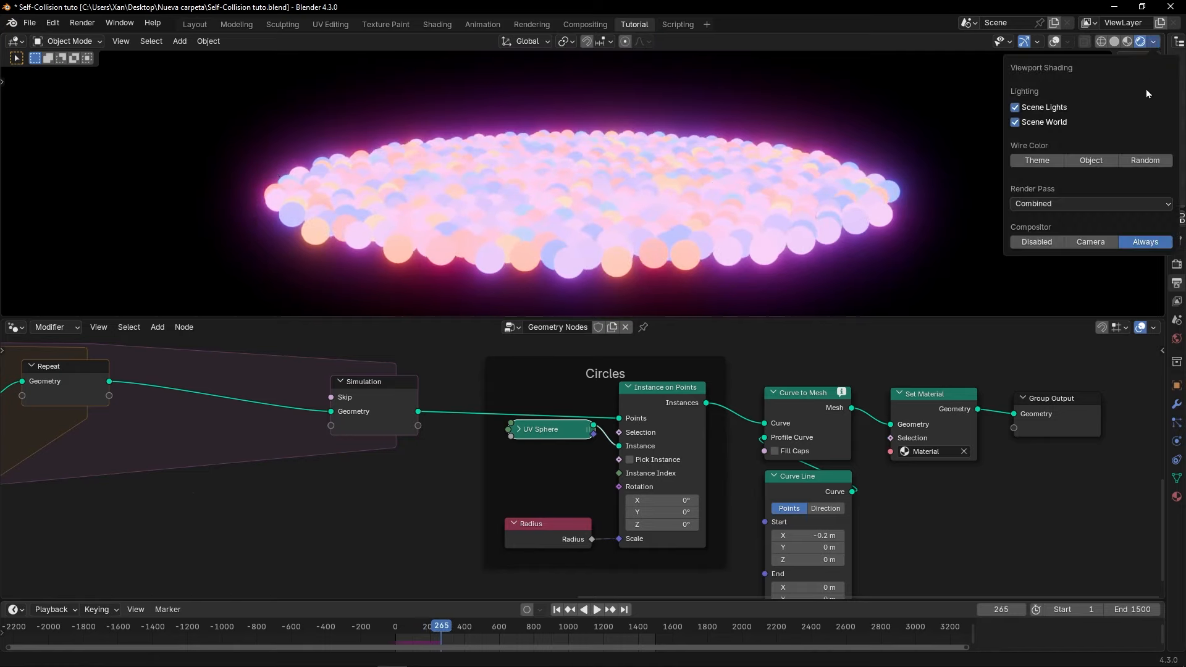
pyautogui.click(1032, 244)
# Step: Delete the Grid and Mesh to Points nodes and return the timeline to frame 1
pyautogui.moveTo(328, 470); pyautogui.dragTo(803, 473, button='middle')
pyautogui.moveTo(266, 474); pyautogui.dragTo(711, 456, button='middle')
pyautogui.moveTo(366, 463); pyautogui.dragTo(698, 463, button='middle')
pyautogui.moveTo(332, 401); pyautogui.dragTo(457, 403, button='middle')
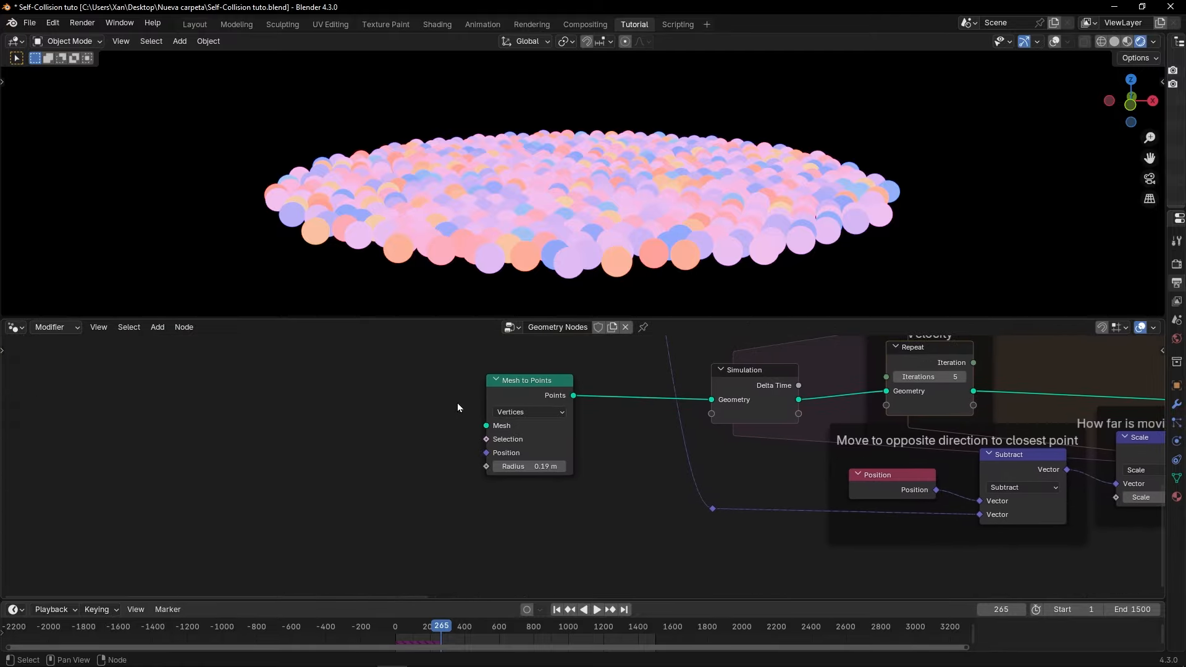
pyautogui.click(524, 395)
pyautogui.press('x')
pyautogui.click(560, 610)
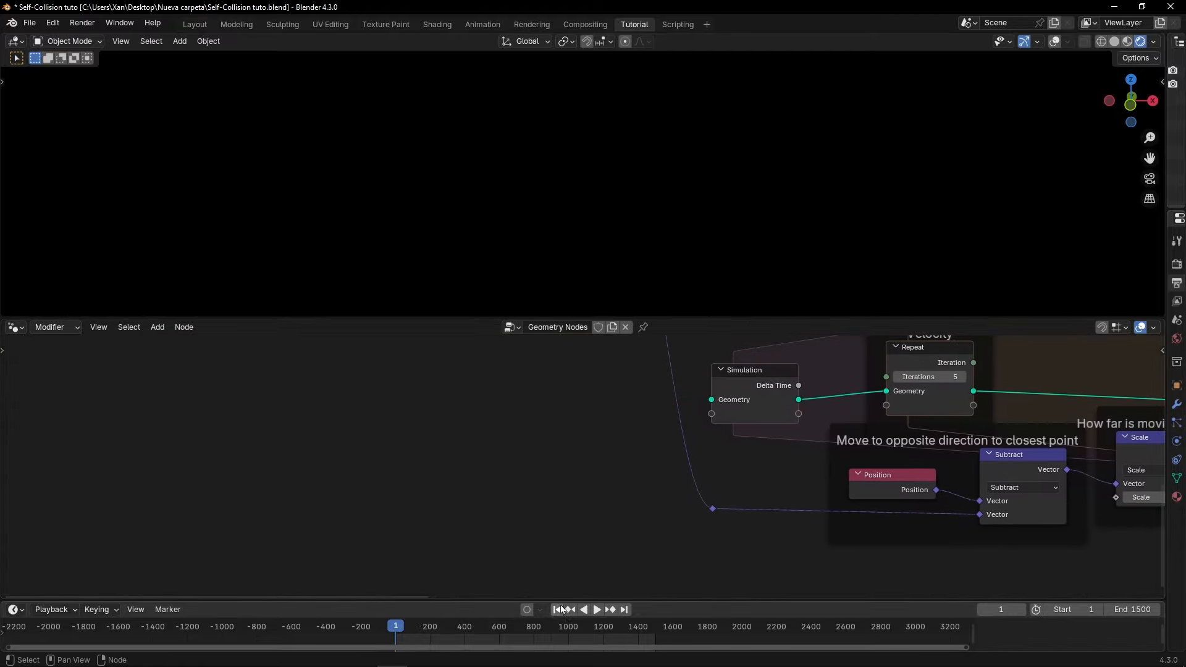
# Step: Add a Points node feeding the Simulation input's Geometry and spread both nodes out to make room before the Repeat zone
pyautogui.moveTo(488, 406); pyautogui.dragTo(489, 406)
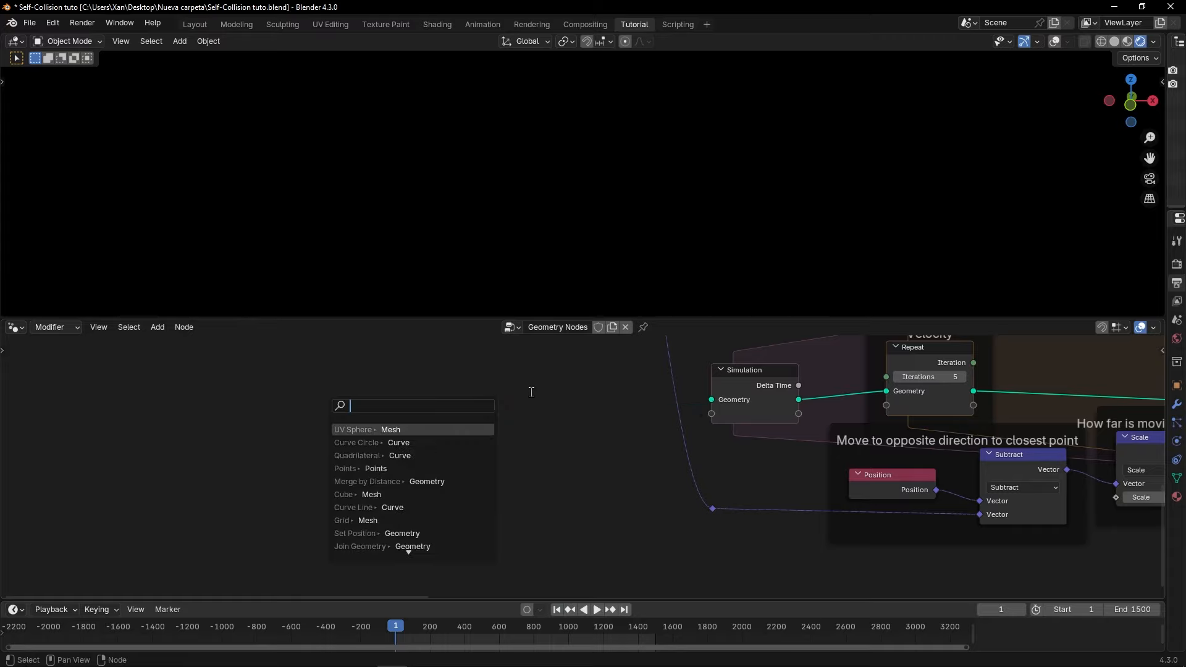
pyautogui.write('point')
pyautogui.press('Return')
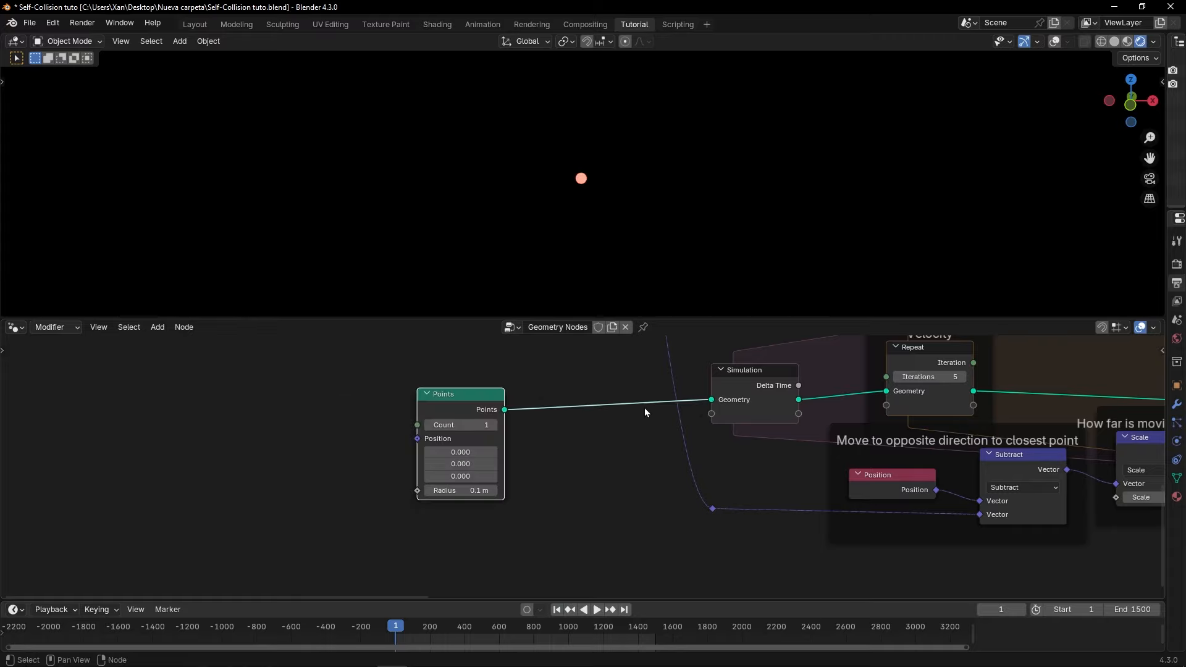
pyautogui.moveTo(717, 413); pyautogui.dragTo(555, 406)
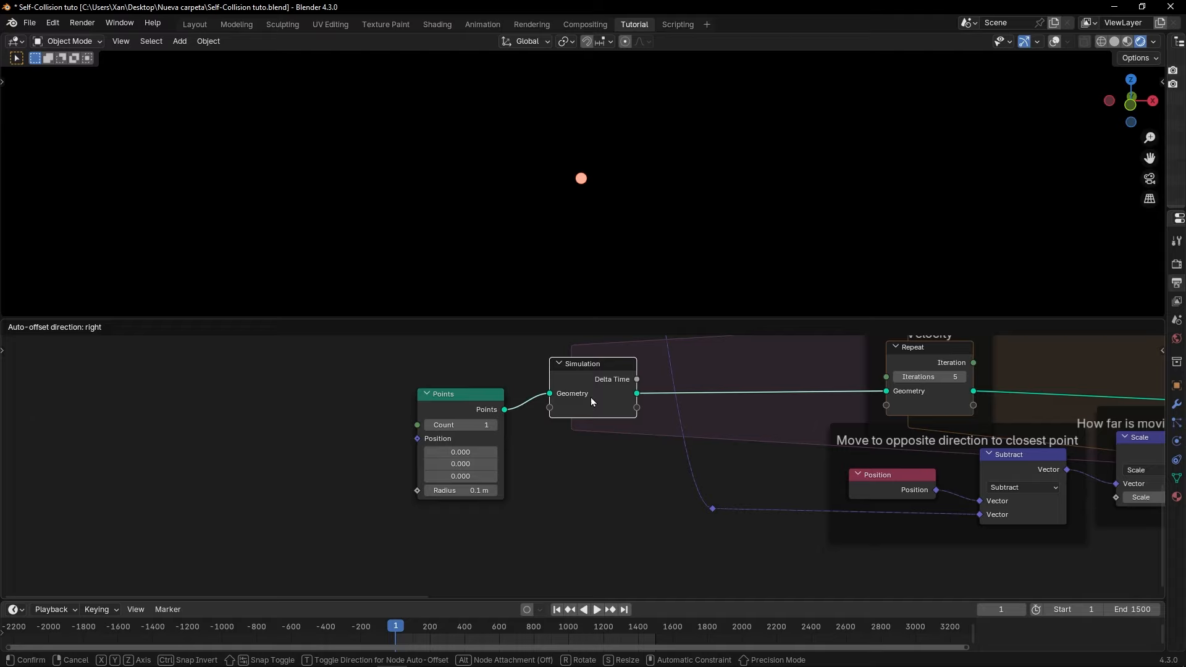
pyautogui.moveTo(481, 409); pyautogui.dragTo(400, 410)
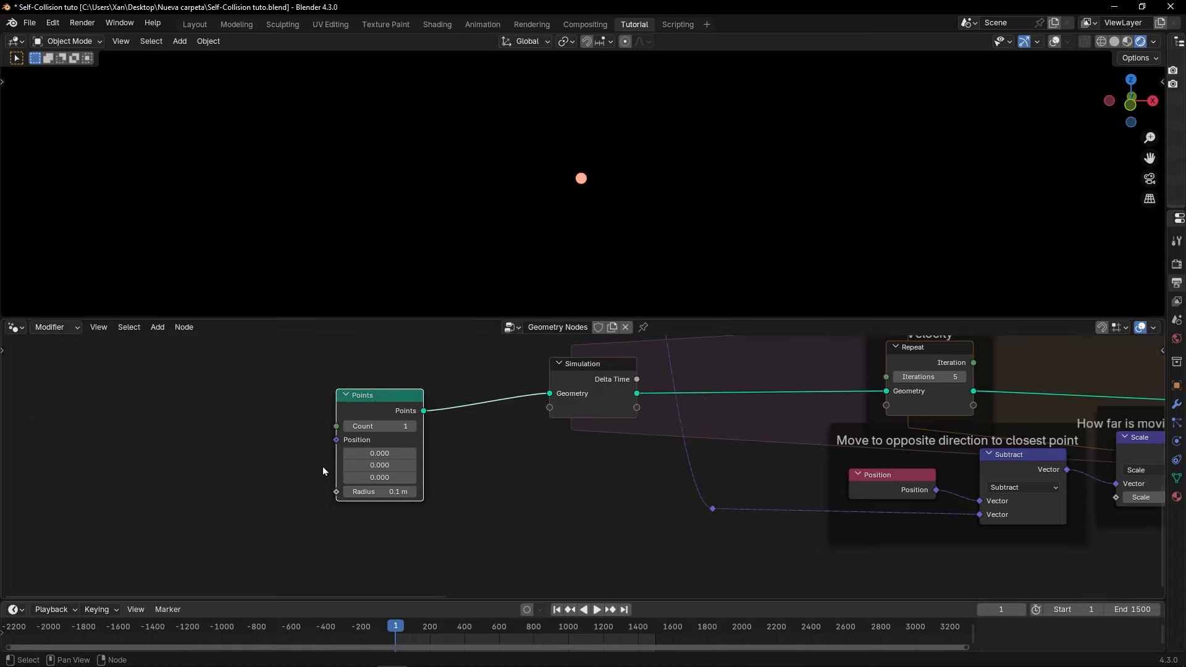
# Step: Insert a Join Geometry node between the Simulation and Repeat inputs, and reconnect the Points node to it instead of the Simulation input
pyautogui.hotkey('shift', 'a')
pyautogui.write('join')
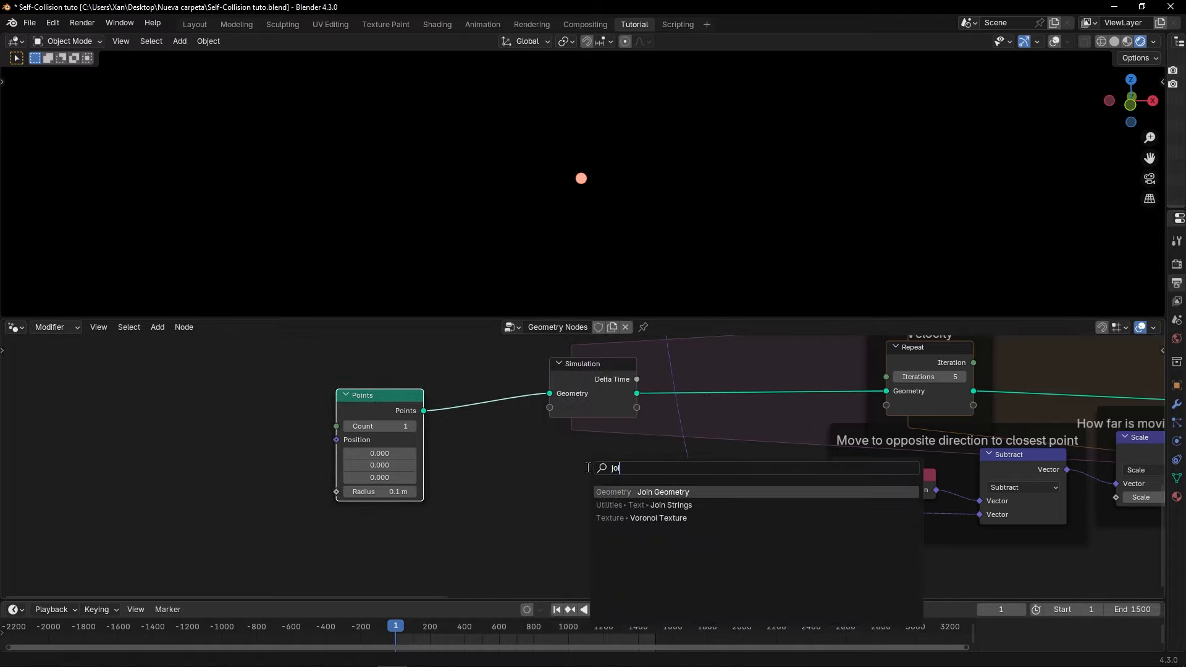
pyautogui.press('Return')
pyautogui.click(709, 381)
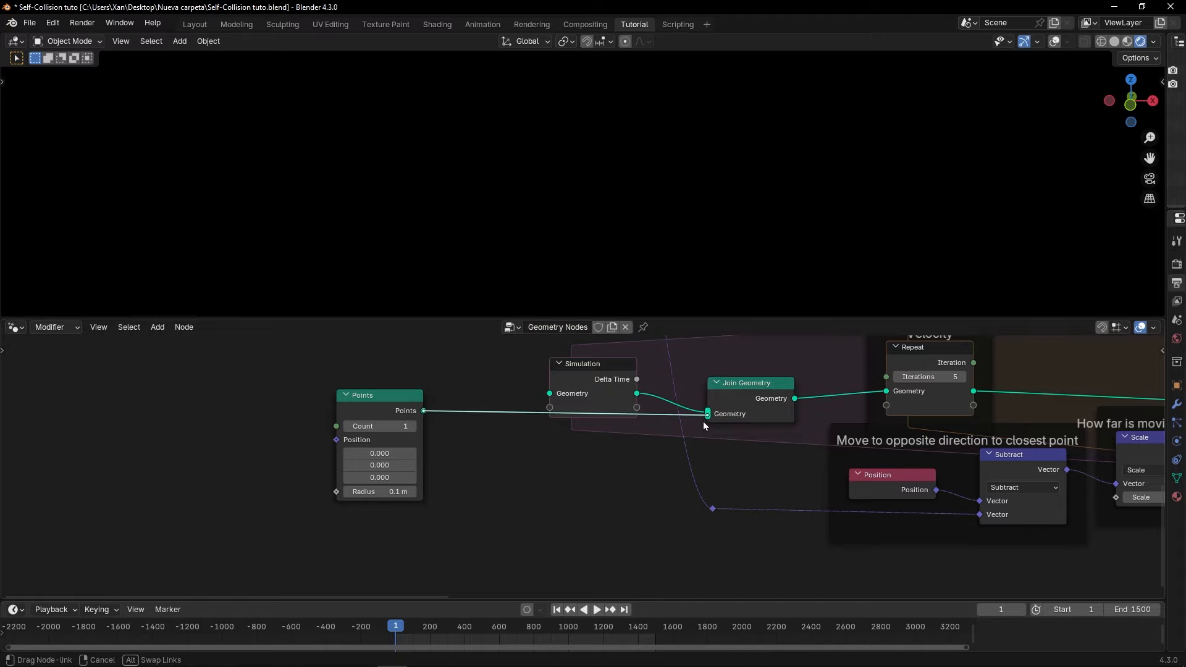
pyautogui.moveTo(405, 405); pyautogui.dragTo(532, 442)
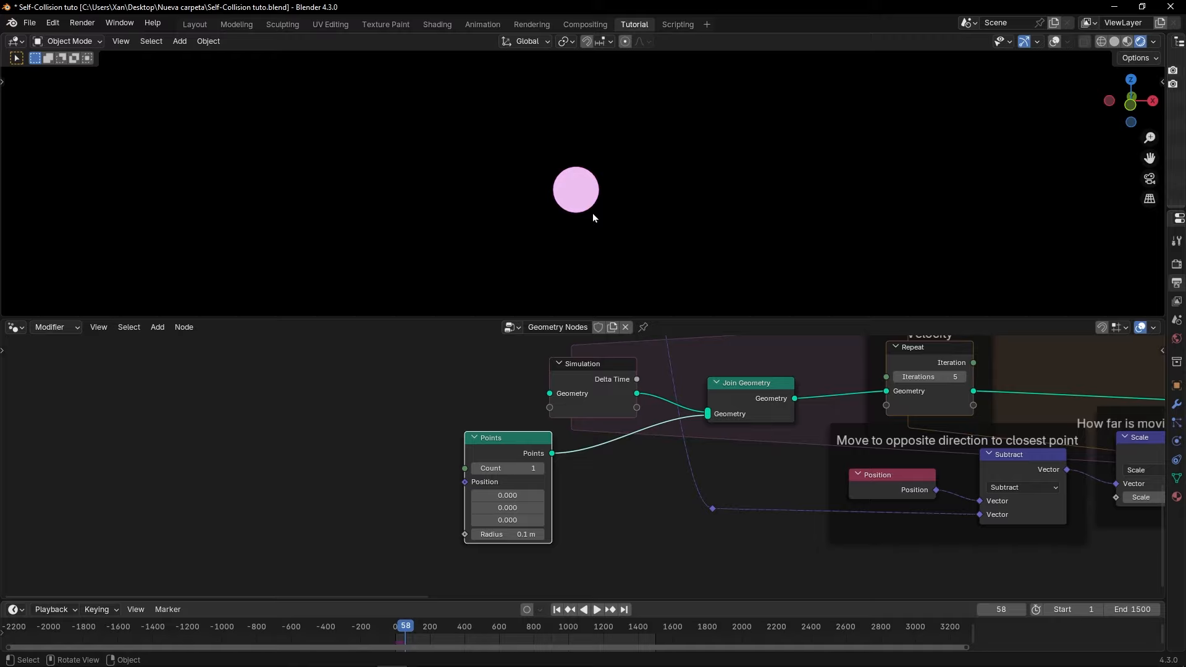
# Step: Examine the whole node tree in a maximized editor and inspect the Points node's settings
pyautogui.hotkey('ctrl', 'space')
pyautogui.scroll(-7, 743, 337)
pyautogui.moveTo(743, 336); pyautogui.dragTo(651, 408, button='middle')
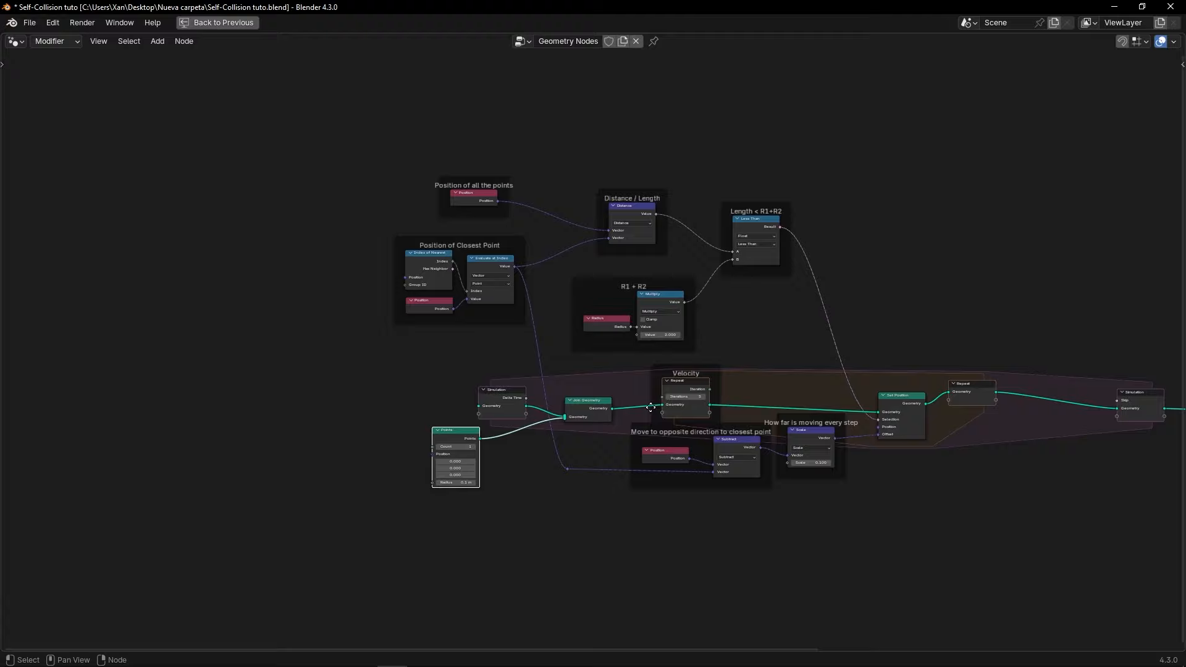
pyautogui.hotkey('ctrl', 'space')
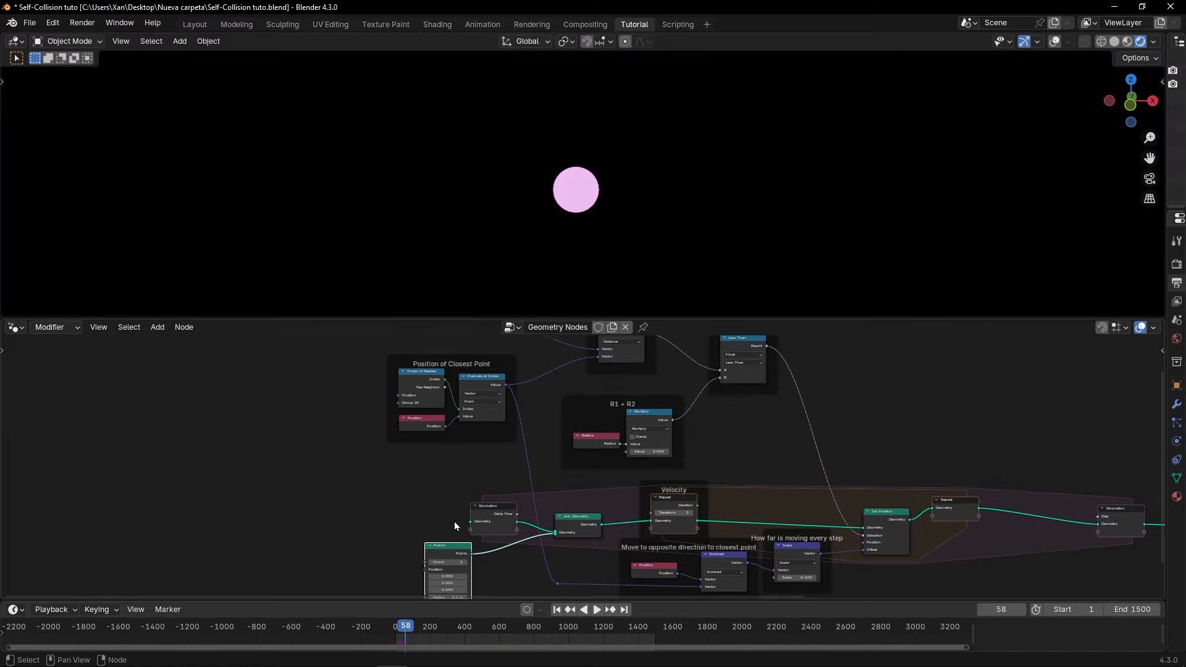
pyautogui.scroll(4, 450, 530)
pyautogui.moveTo(397, 451); pyautogui.dragTo(547, 529, button='middle')
pyautogui.scroll(3, 484, 574)
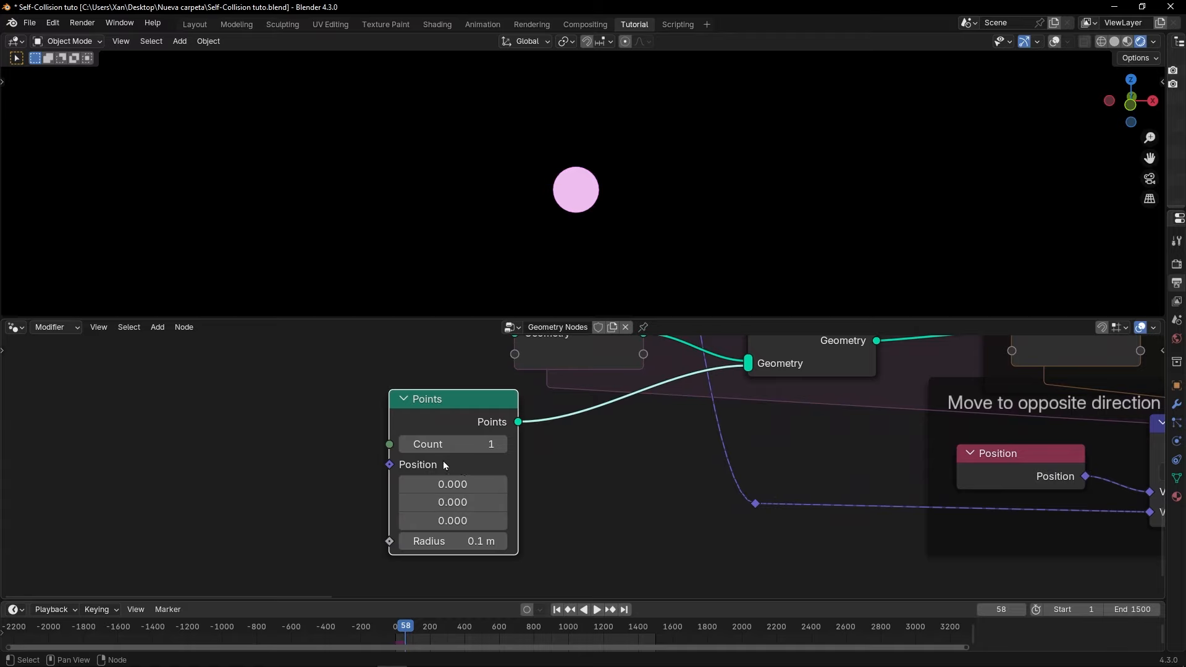